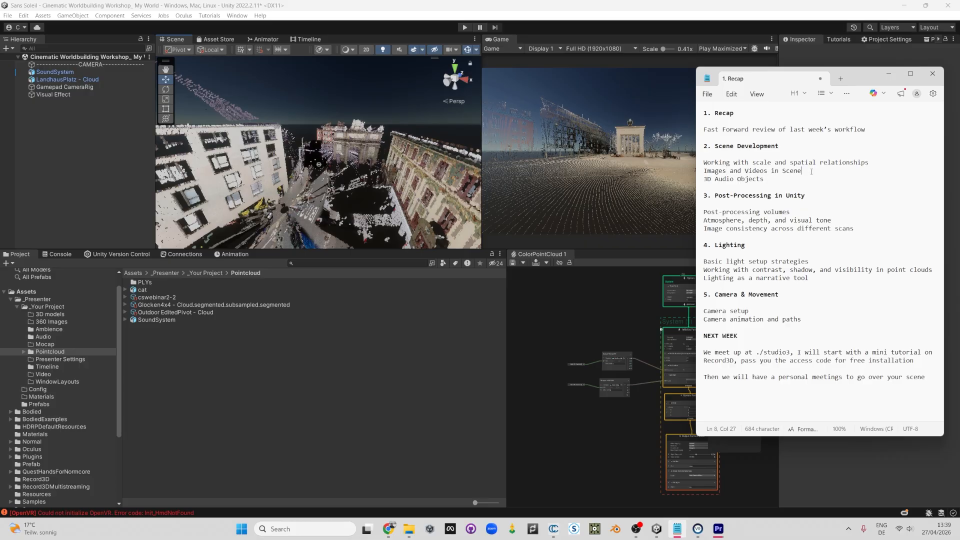
Step: Add the line "Textures & Materials" beneath "Images and Videos in Scene" in the Scene Development notes
key(Return)
text(Textreu)
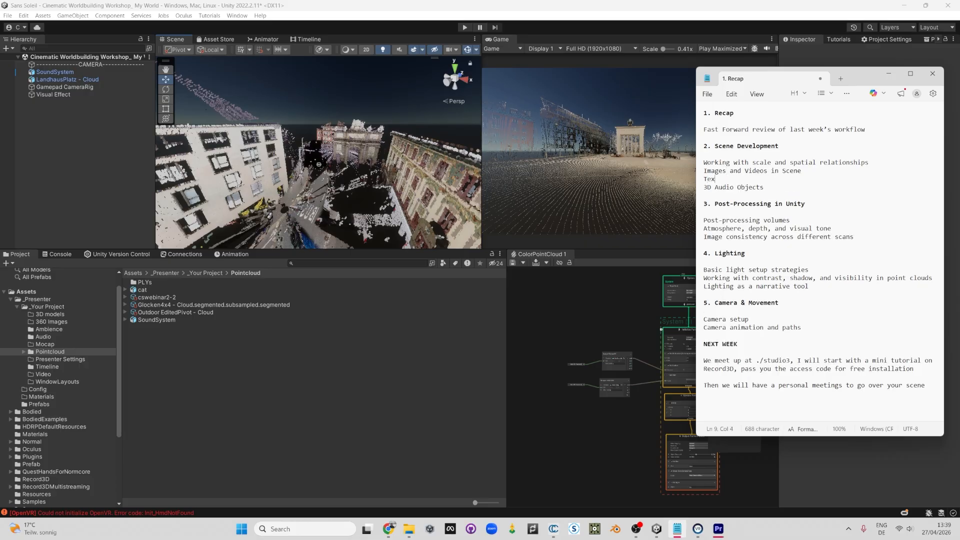
key(BackSpace)
key(BackSpace)
key(BackSpace)
text(ures & Materials)
drag(704, 187, 772, 193)
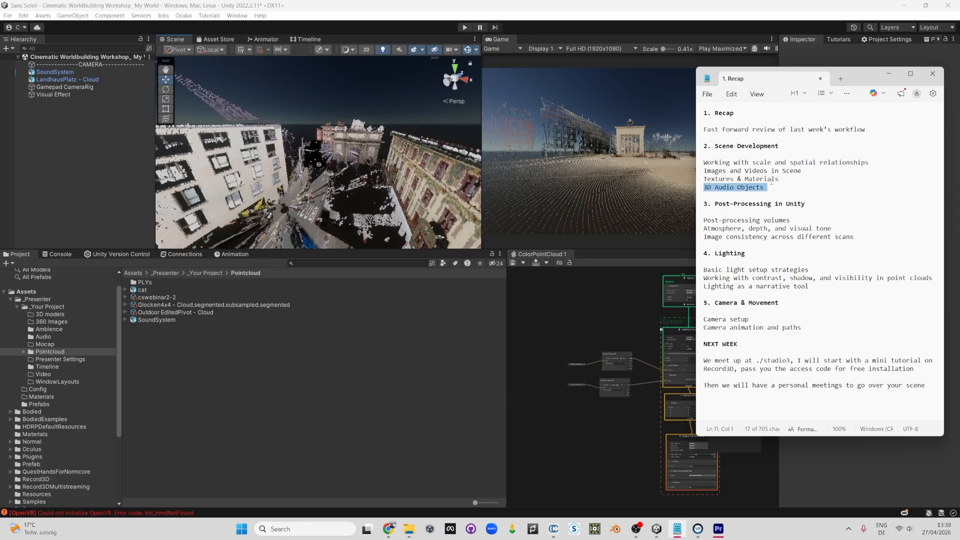
click(758, 188)
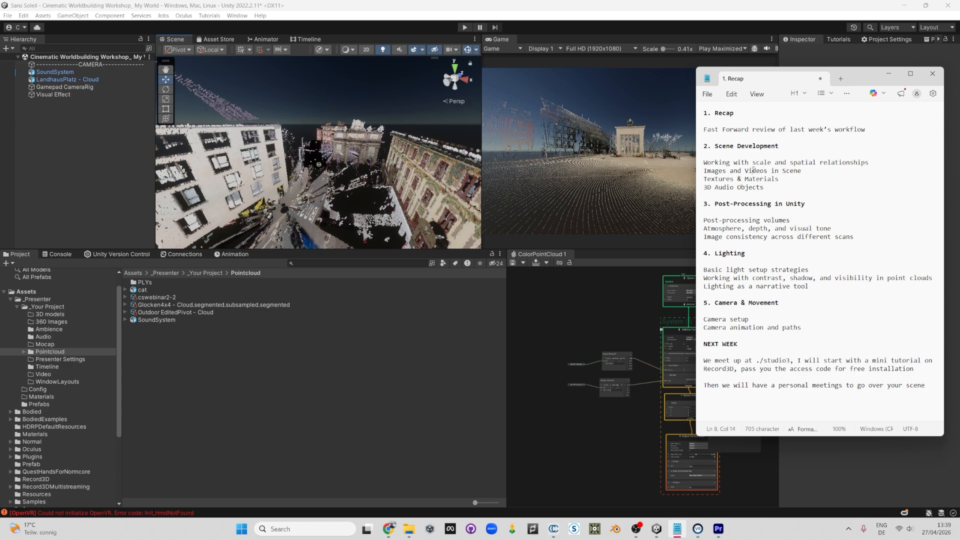
double_click(754, 171)
click(757, 187)
scroll(393, 183, down, 4)
scroll(382, 190, up, 10)
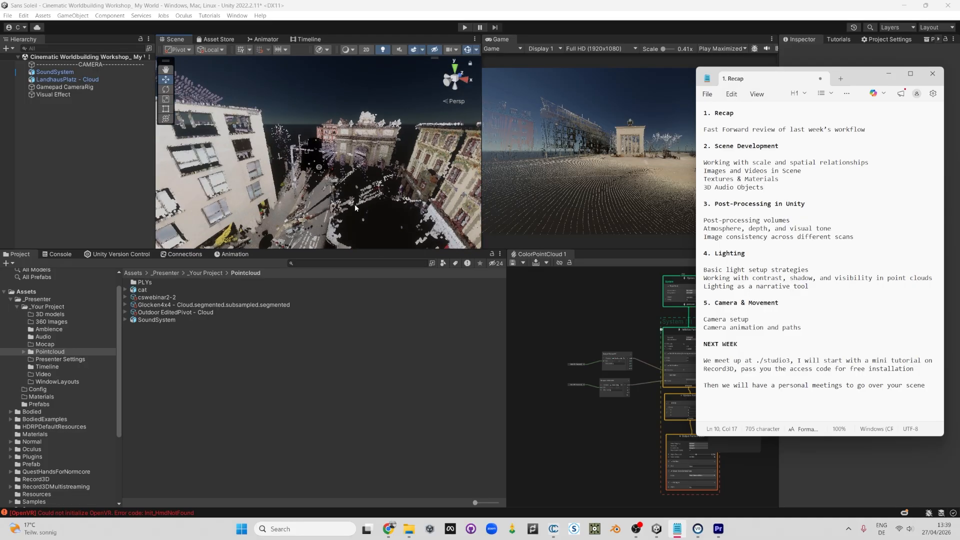
right_drag(344, 208, 350, 164)
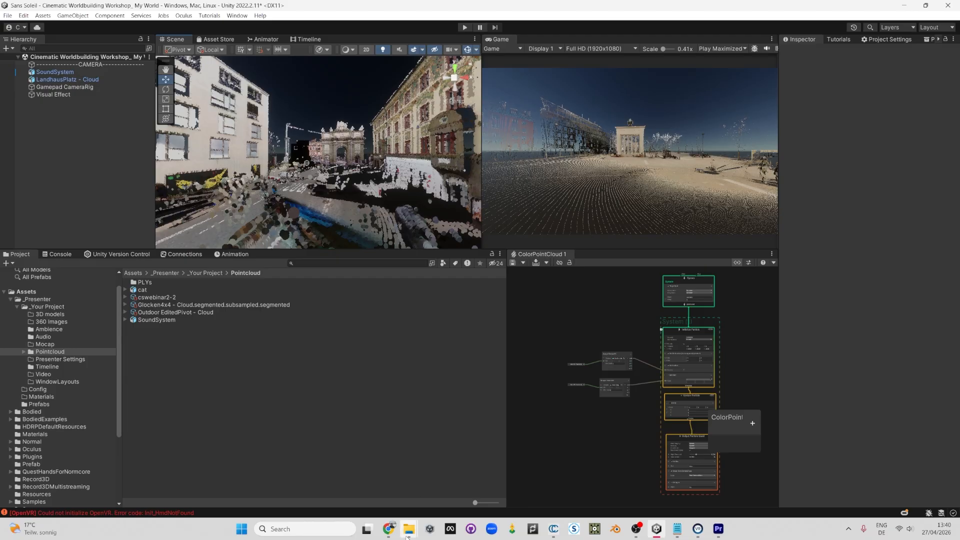
Step: Switch to File Explorer, go up to the Tutorial Materials folder and look over its image and video files
mouse_move(409, 529)
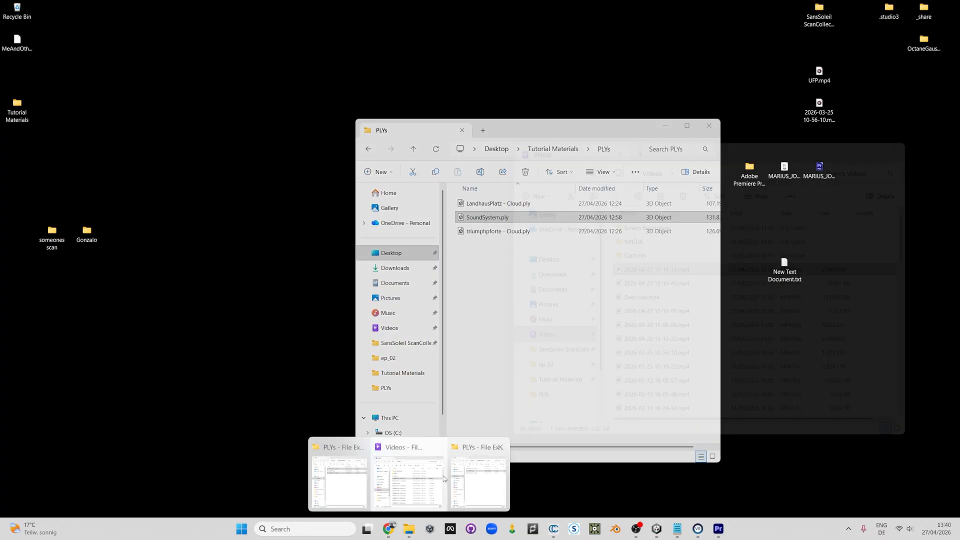
click(482, 446)
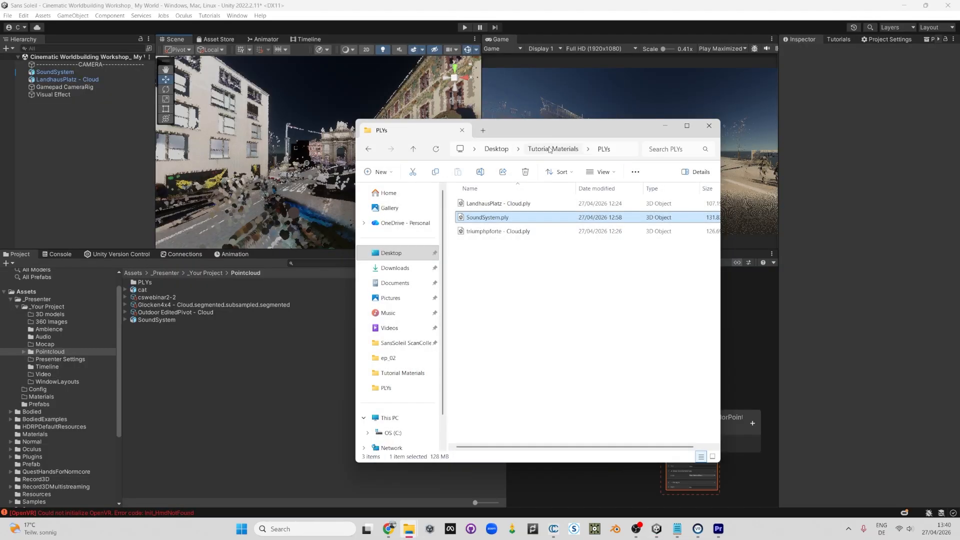
click(552, 148)
click(594, 210)
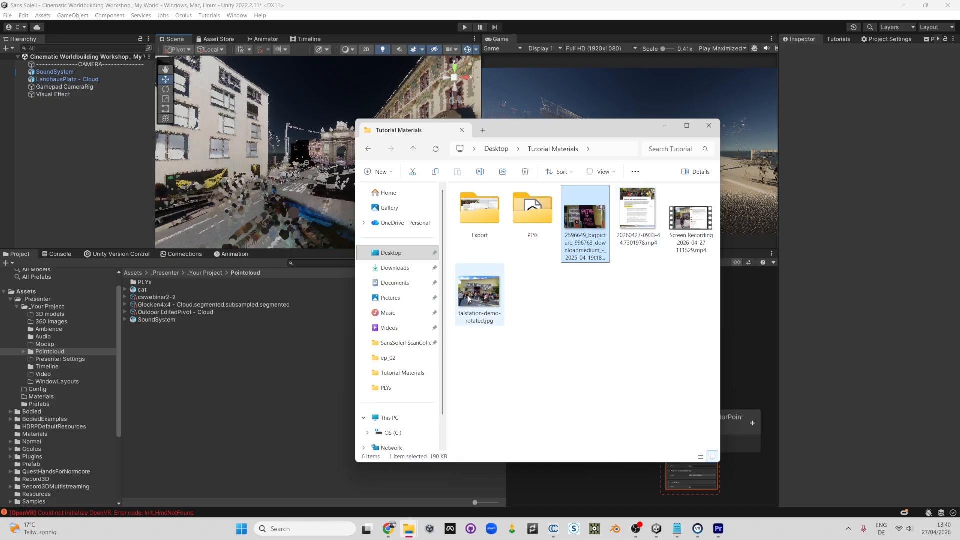
click(628, 212)
click(701, 224)
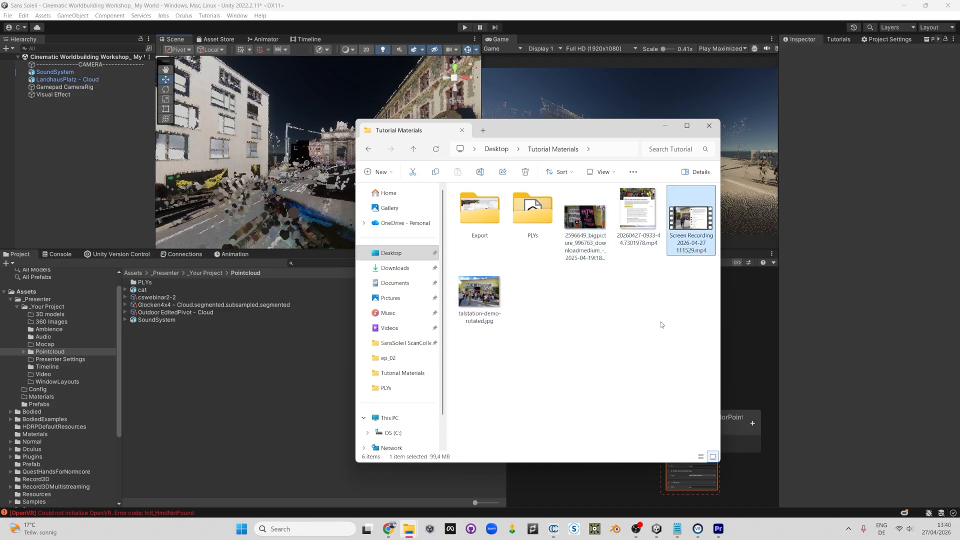
click(652, 212)
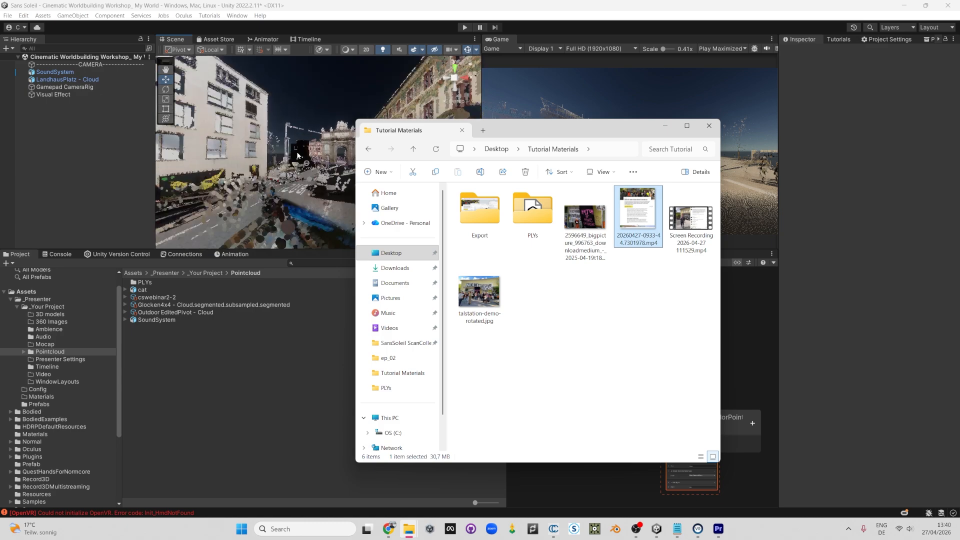
Step: Return to Unity and open the Video folder inside _Your Project
click(329, 172)
key(s)
right_drag(337, 179, 300, 230)
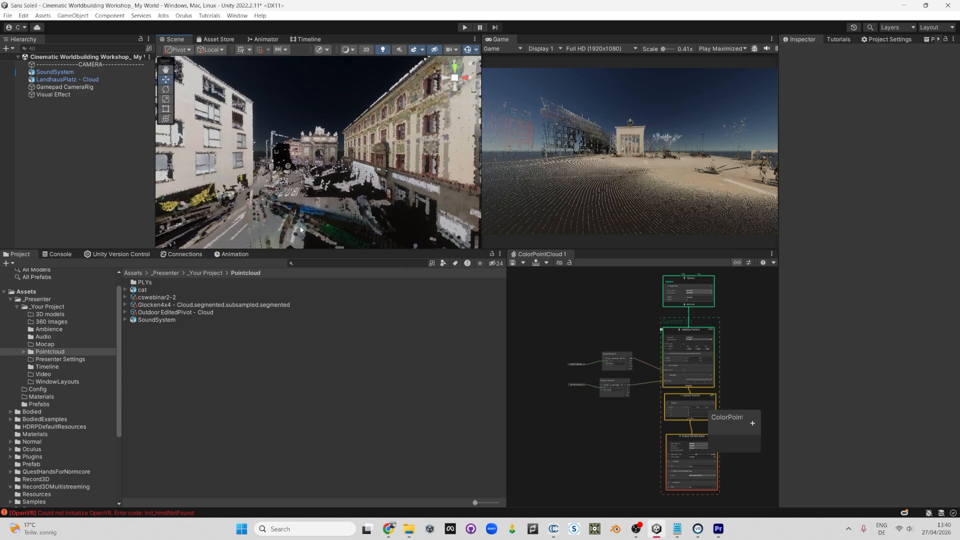
click(204, 272)
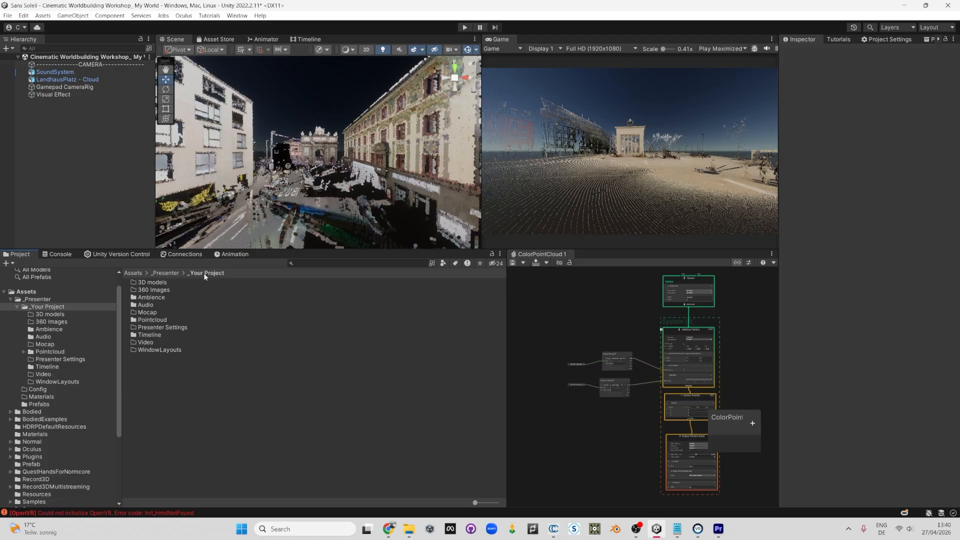
double_click(153, 344)
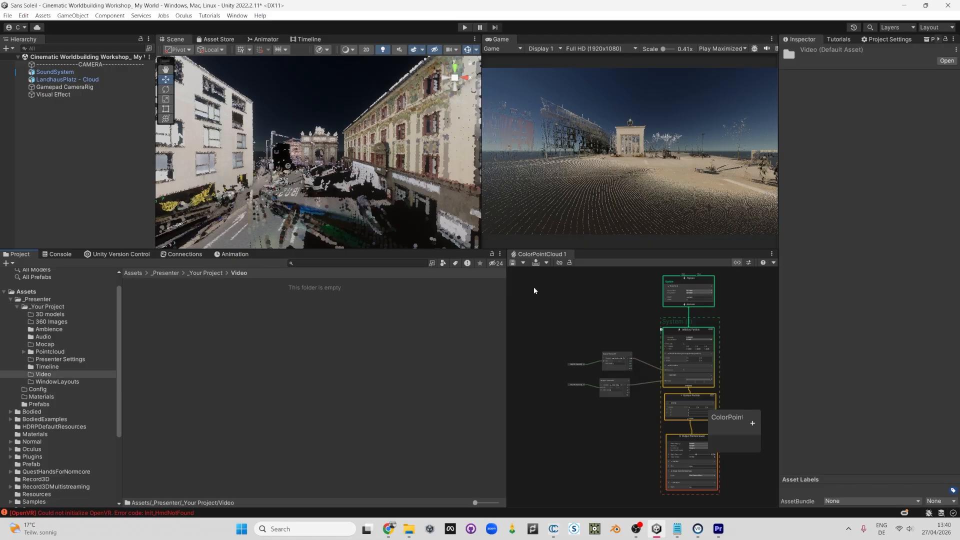
Step: Import the two images and two MP4 videos from Tutorial Materials into the project's Video folder
key(alt+Tab)
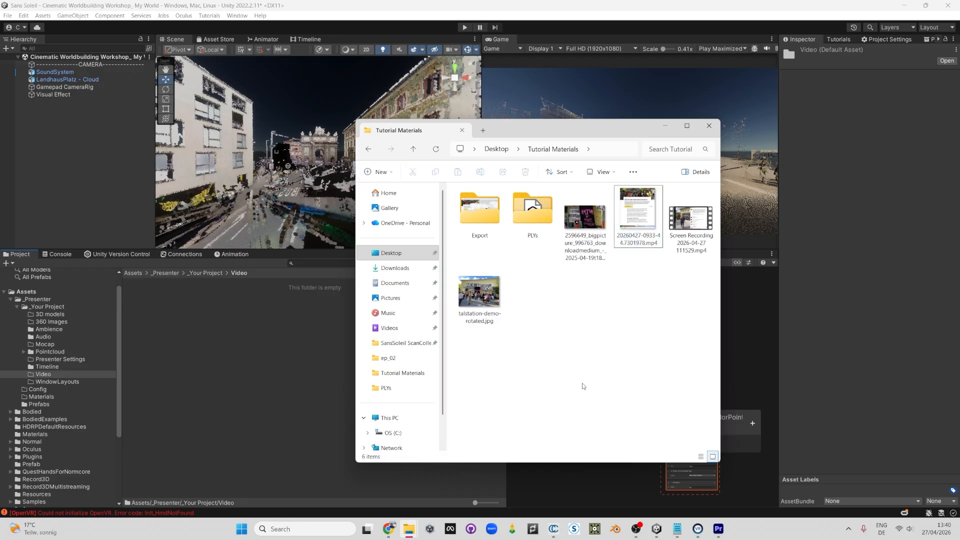
click(603, 244)
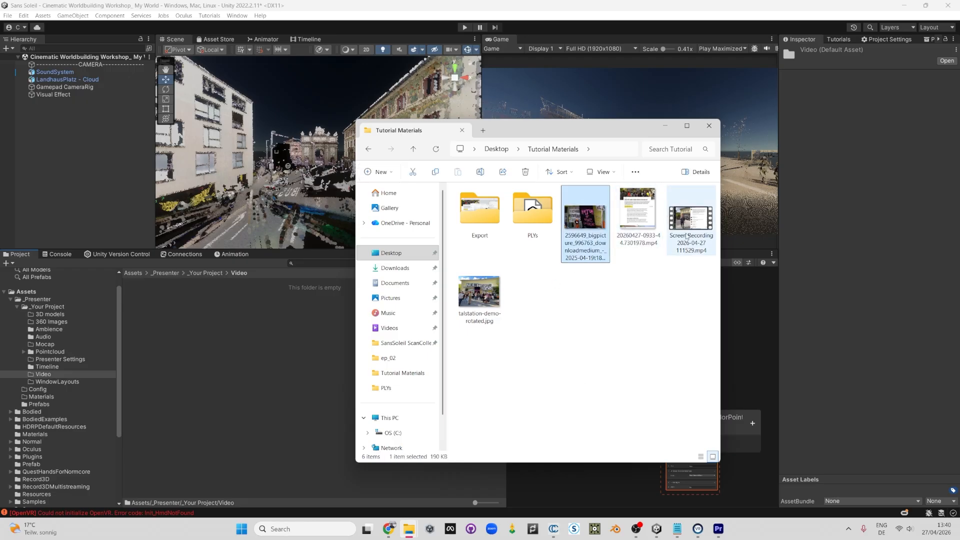
shift+click(486, 314)
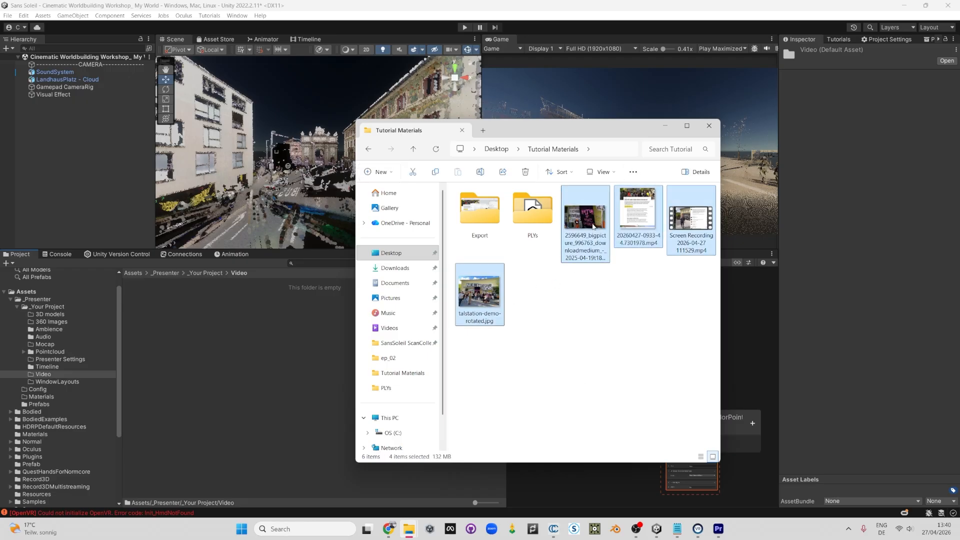
drag(598, 227, 270, 358)
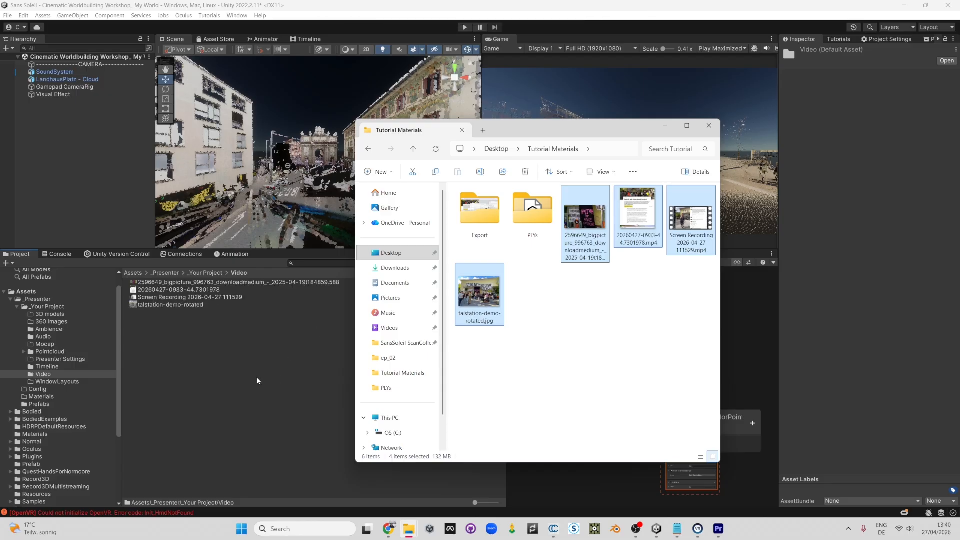
click(251, 363)
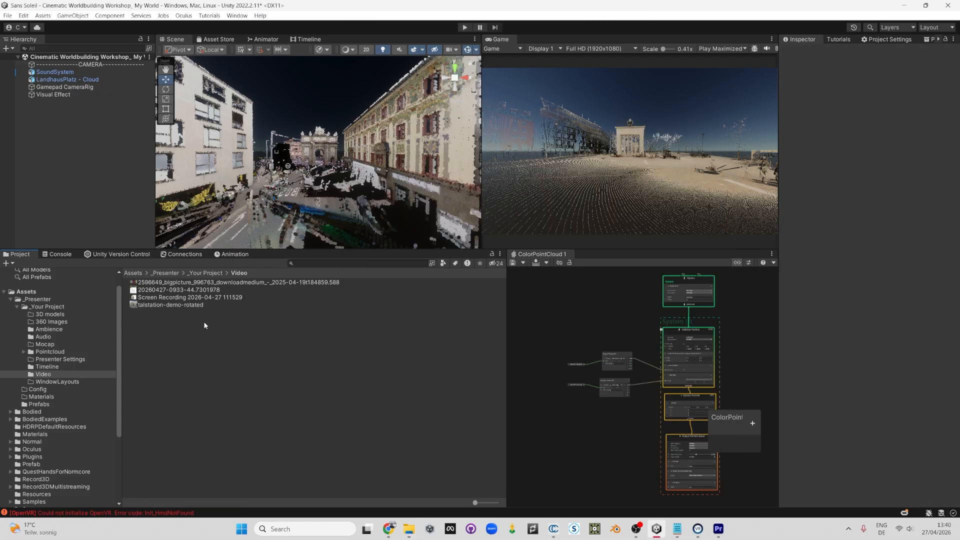
Step: Examine the imported 2596649_bigpicture image in a widened Inspector, with more room for its import settings
alt+drag(360, 216, 274, 185)
click(168, 283)
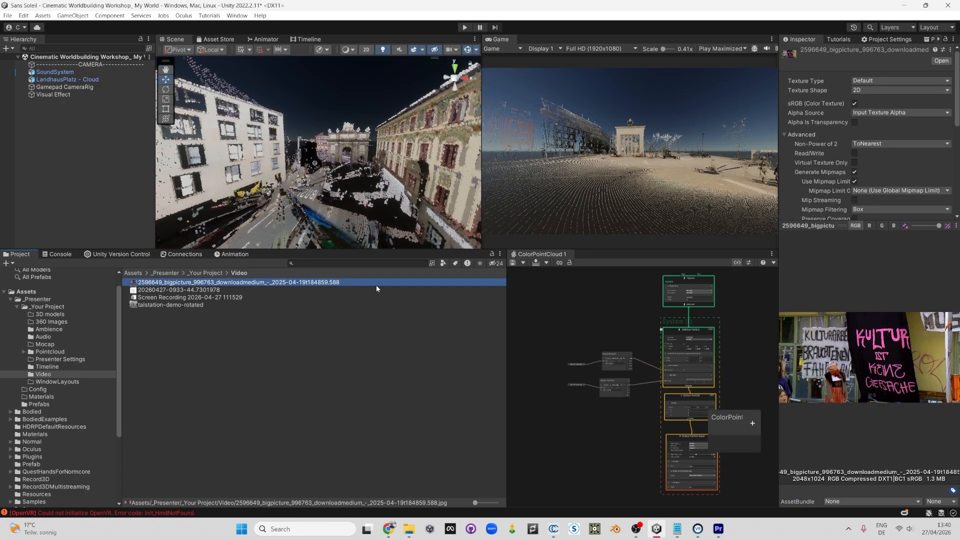
drag(777, 332, 647, 319)
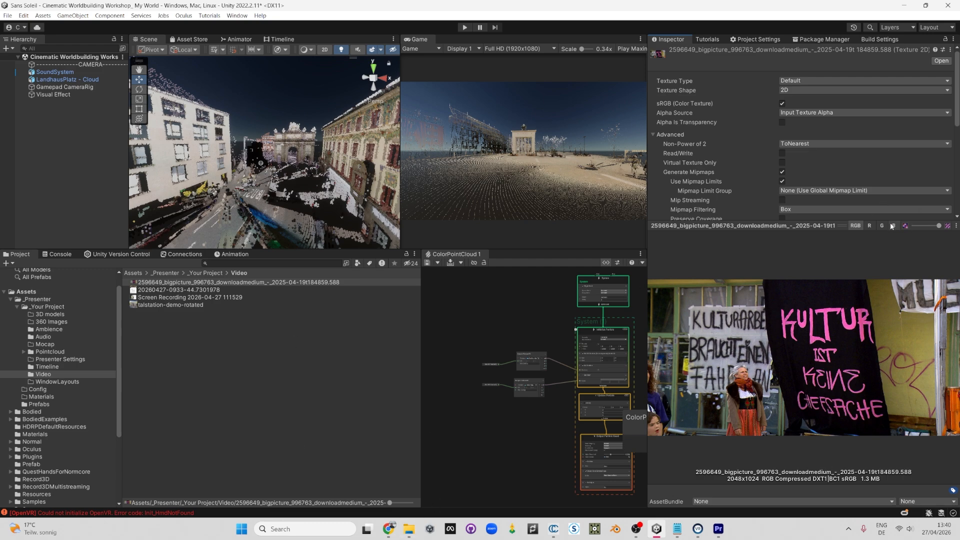
drag(870, 225, 817, 284)
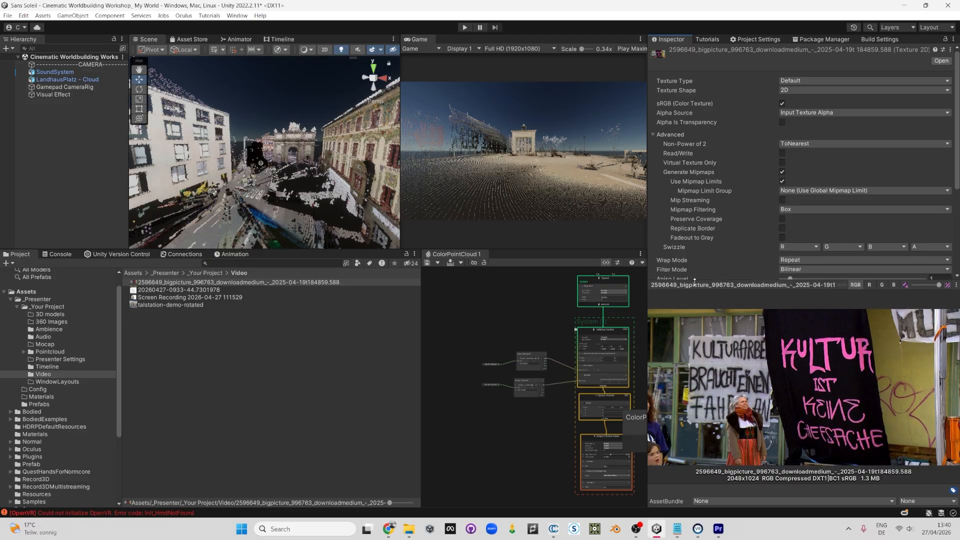
click(190, 290)
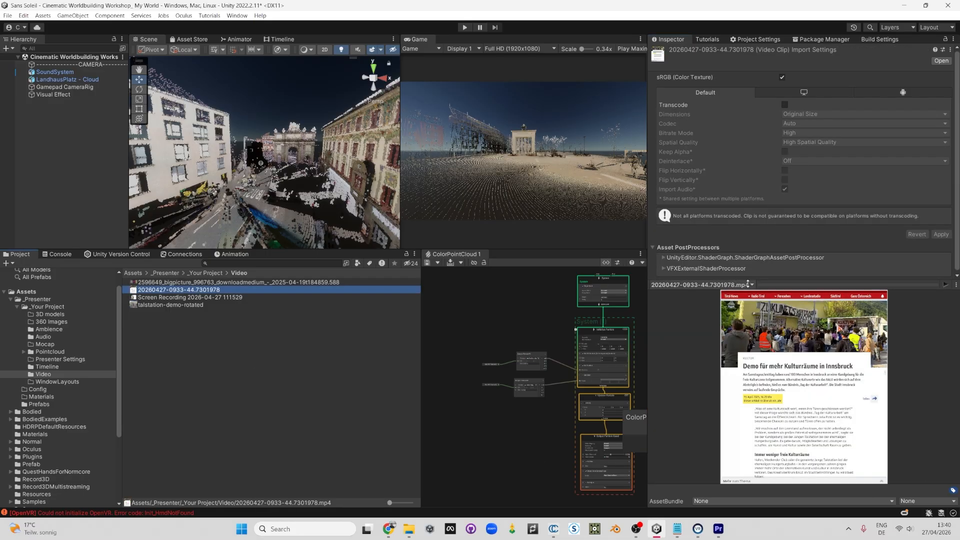
click(945, 284)
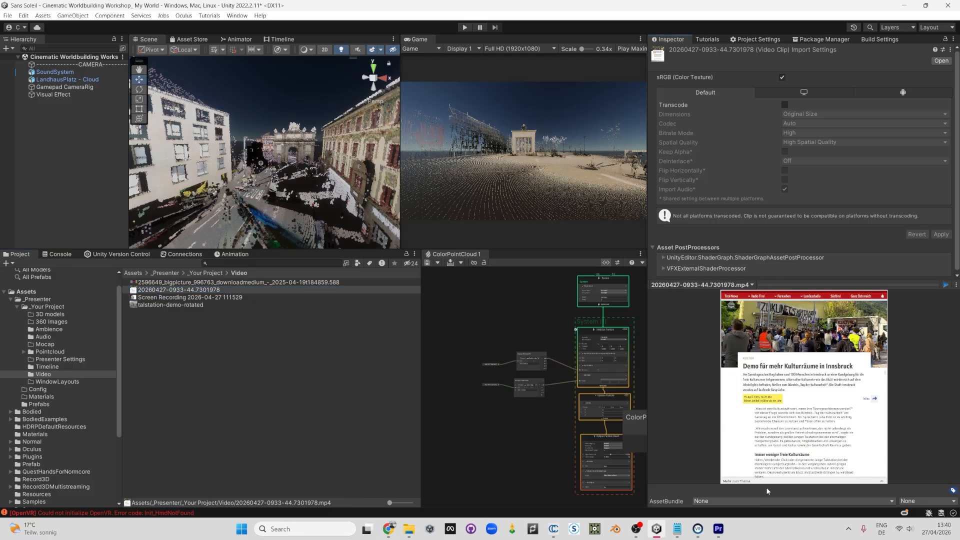
mouse_move(783, 278)
mouse_down()
mouse_move(783, 203)
mouse_move(784, 261)
mouse_up()
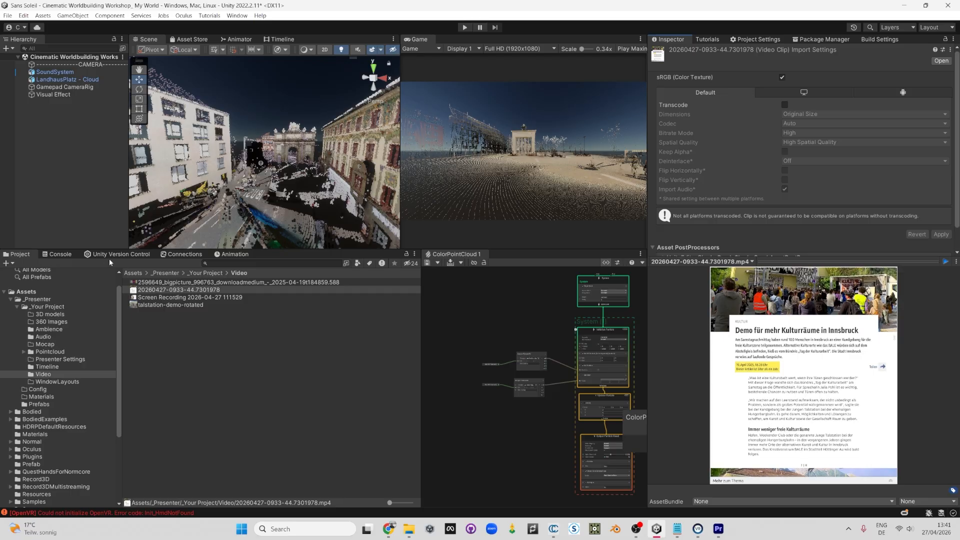
click(190, 297)
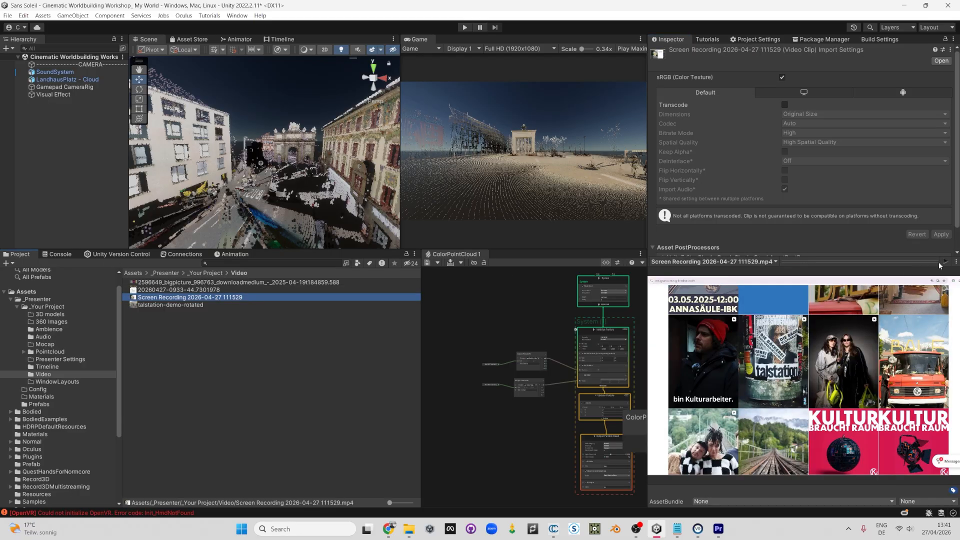
click(945, 262)
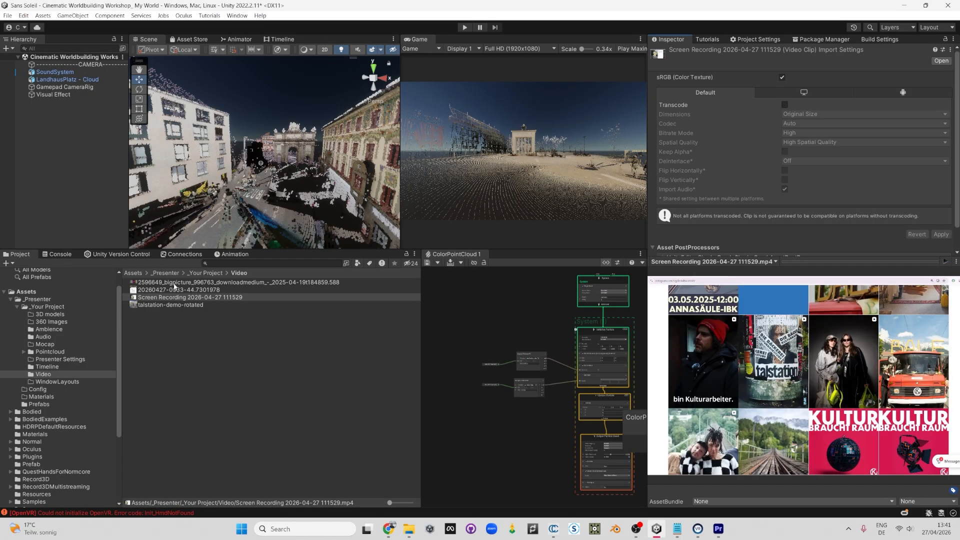
Step: Inspect the talstation-demo-rotated image and resize the panels to give the Scene and Game views more height
click(170, 305)
drag(768, 256, 728, 299)
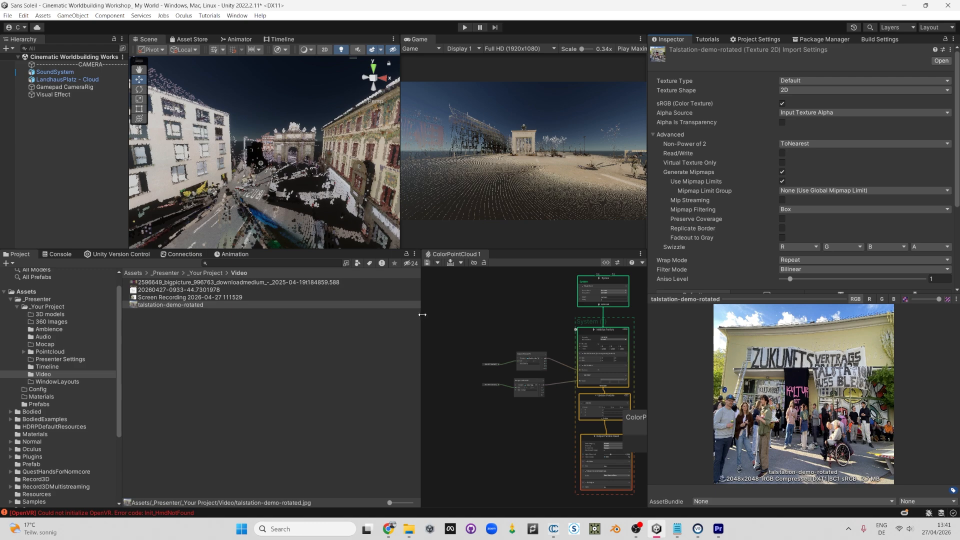
drag(421, 319, 449, 315)
drag(381, 250, 382, 345)
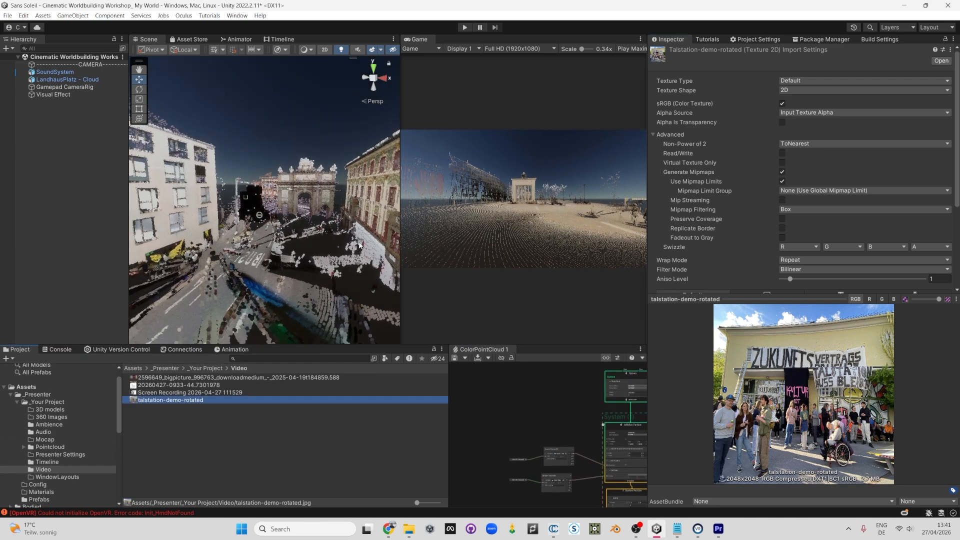
Step: Select both imported images together and widen the Inspector to compare their previews side by side
alt+drag(276, 217, 321, 205)
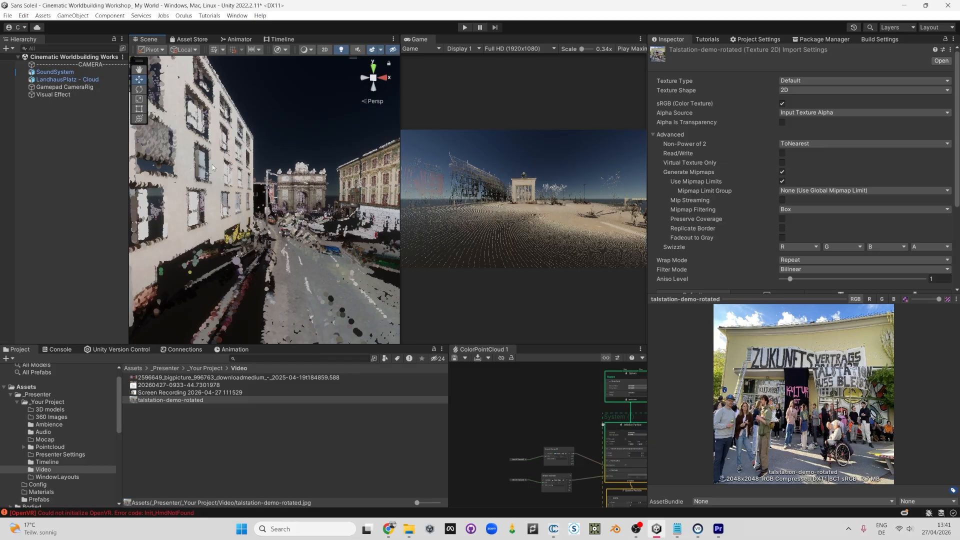
right_drag(299, 246, 311, 251)
click(385, 399)
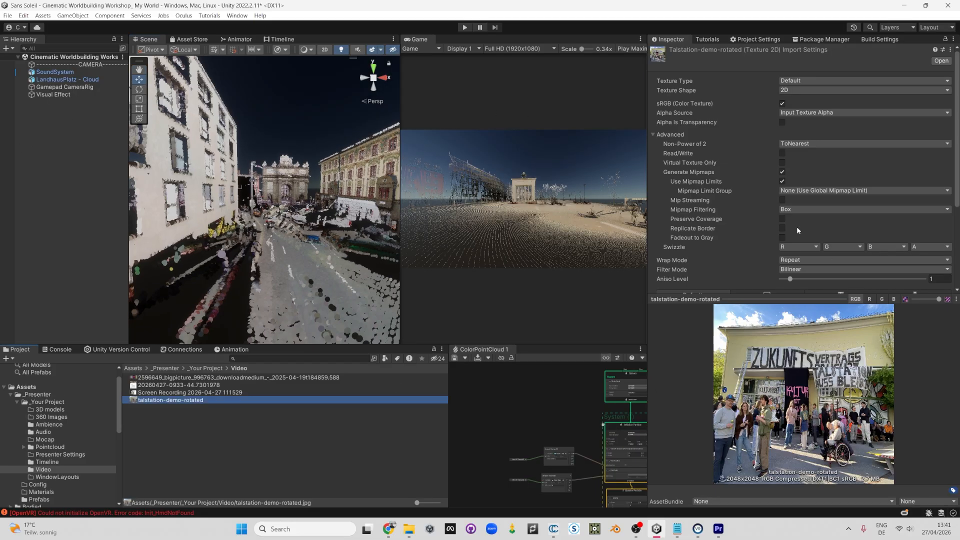
ctrl+click(203, 378)
click(216, 415)
key(ctrl+z)
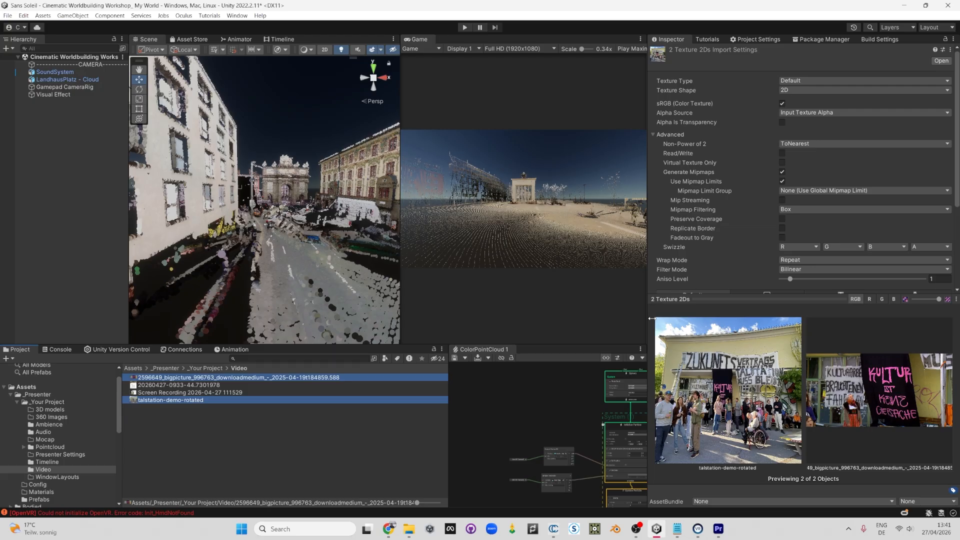
drag(647, 304, 591, 306)
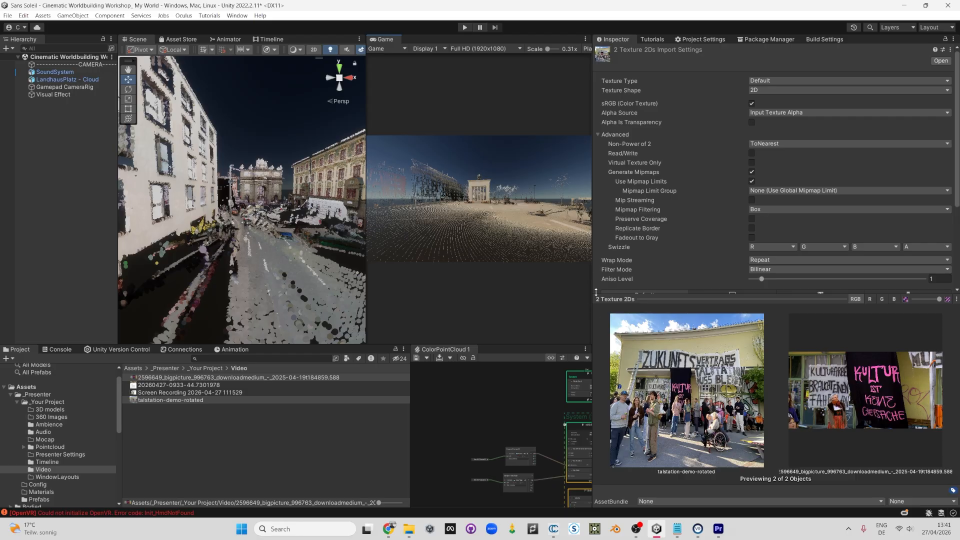
Step: Clear the asset selection, widen the Hierarchy and bring the triumphal arch into the Scene view
click(219, 453)
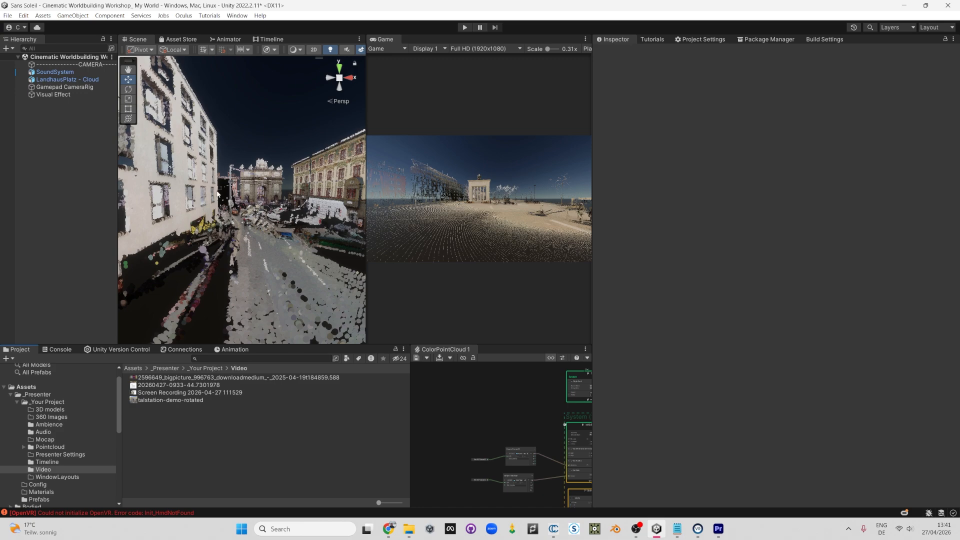
drag(118, 196, 147, 201)
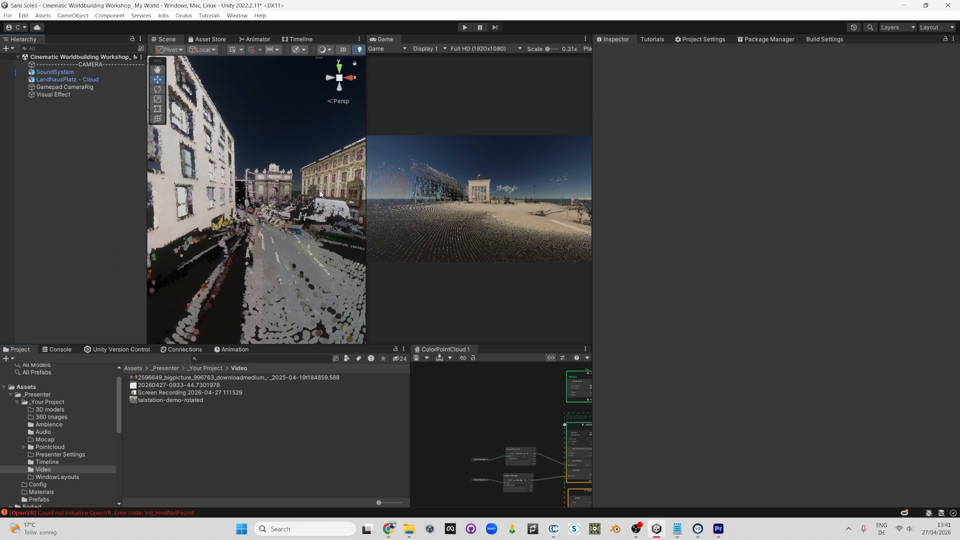
key(s)
right_drag(273, 218, 275, 287)
key(w)
right_drag(276, 250, 293, 270)
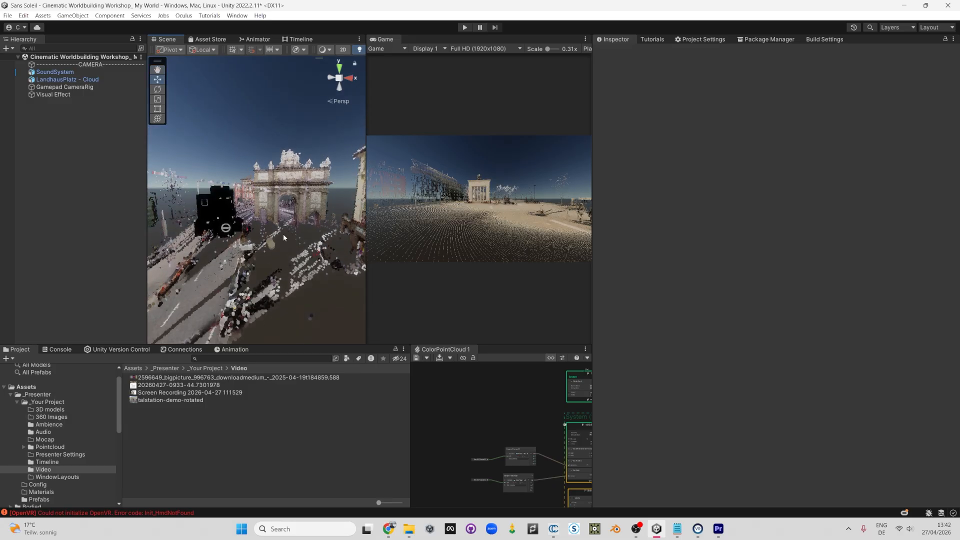
Step: Add a 3D plane object to the scene hierarchy
right_drag(282, 238, 260, 256)
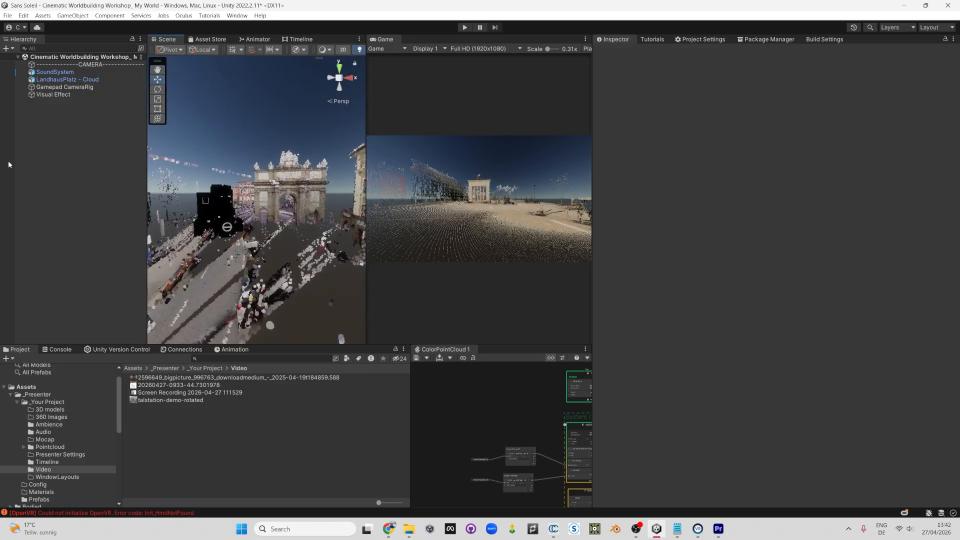
right_drag(294, 138, 350, 215)
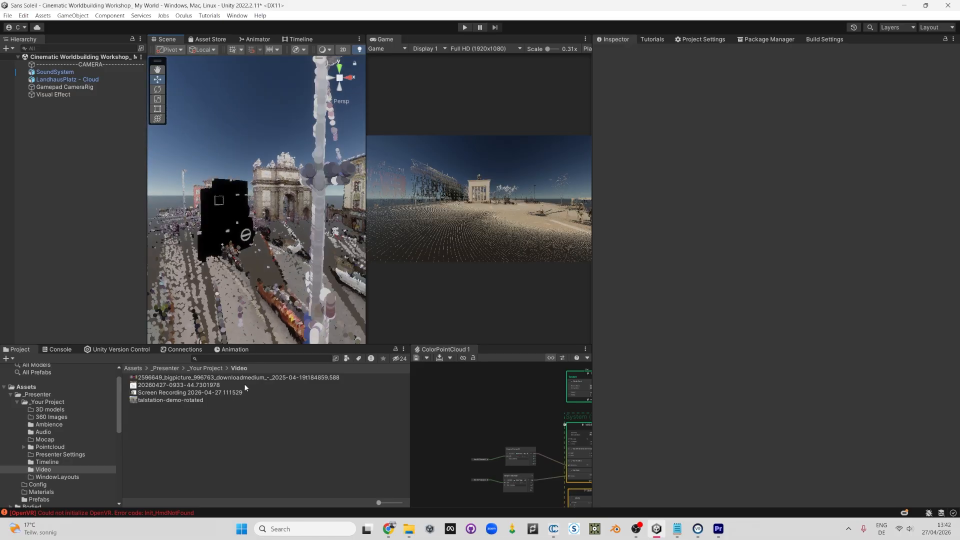
click(185, 400)
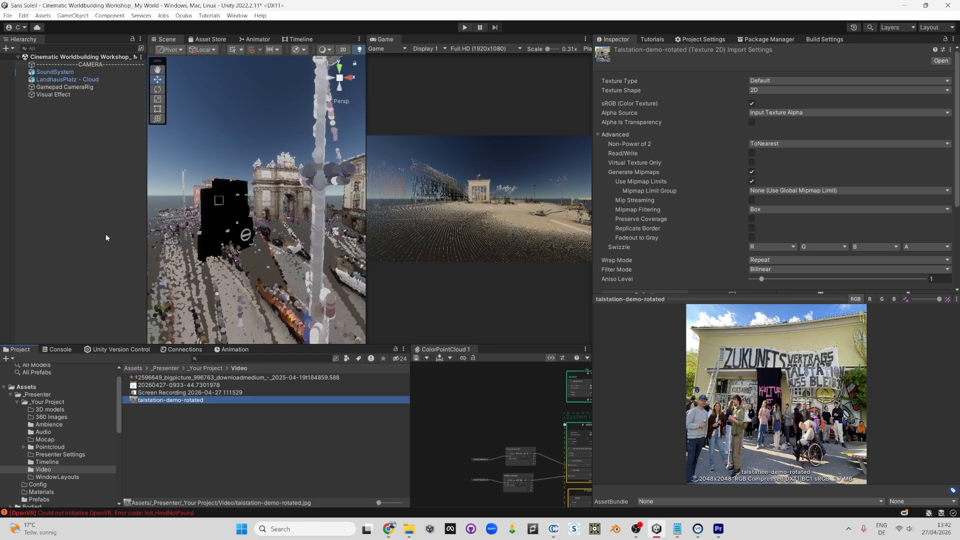
click(99, 179)
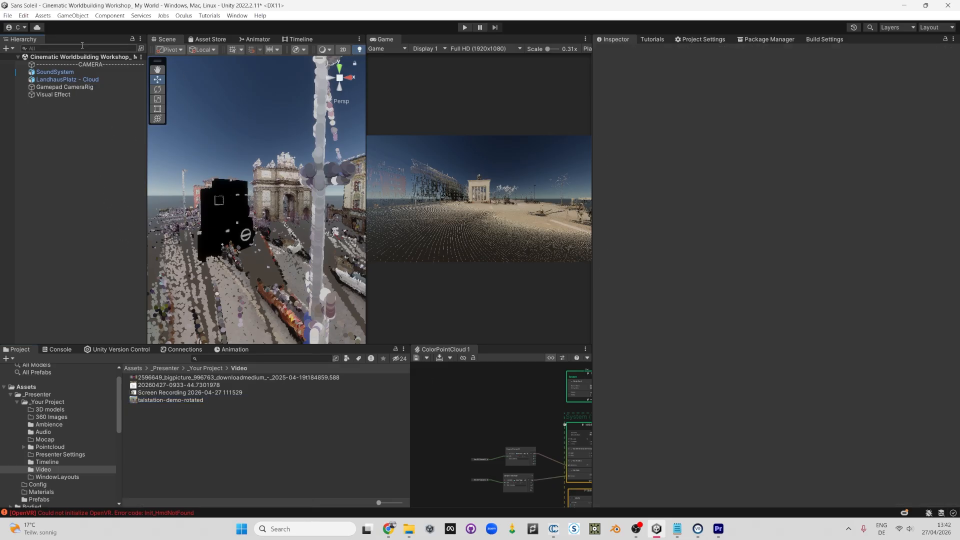
right_click(64, 226)
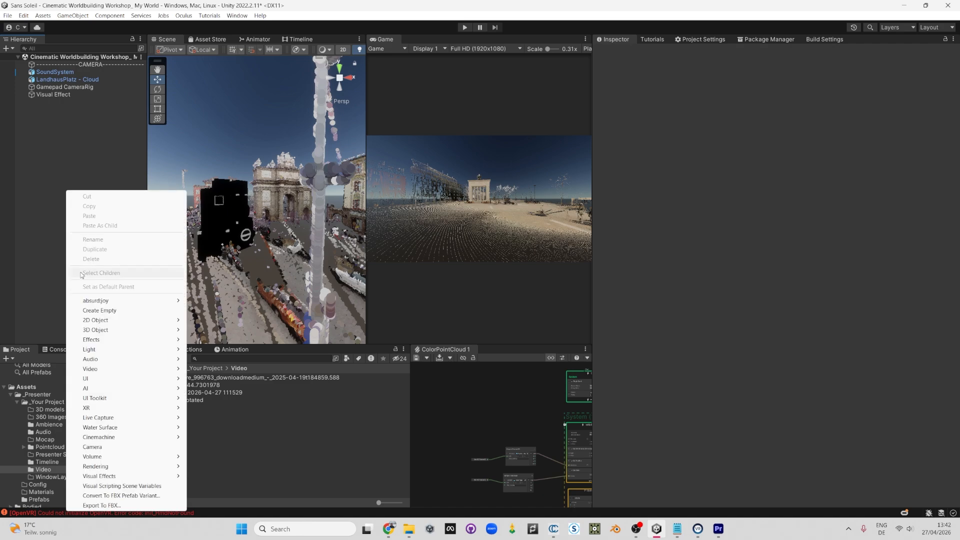
mouse_move(89, 331)
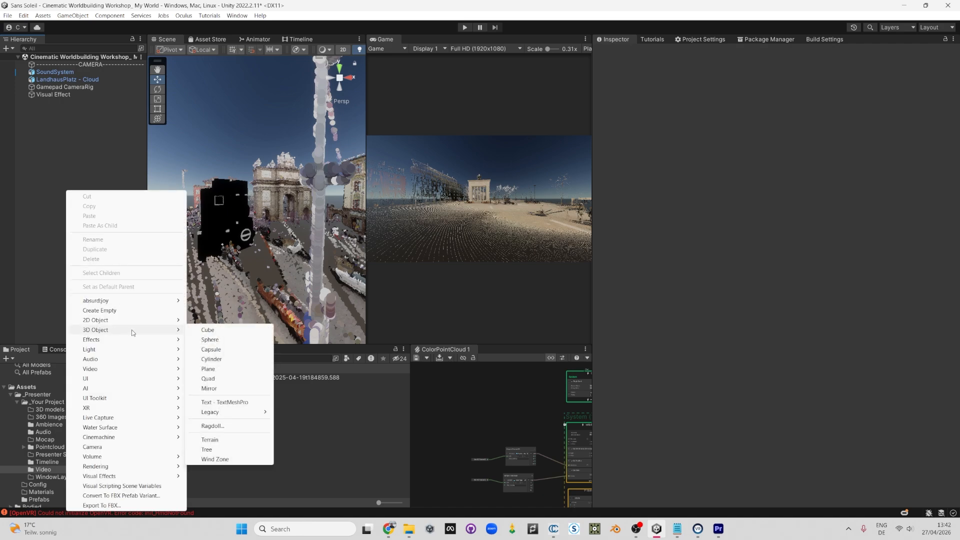
click(208, 369)
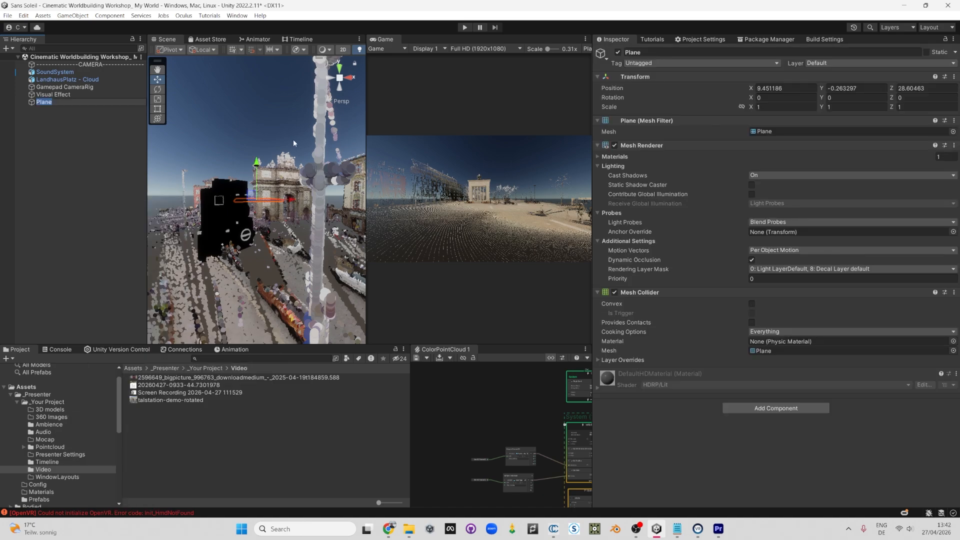
Step: Set the plane's position to 0 on X, Y and Z
right_drag(294, 119, 294, 131)
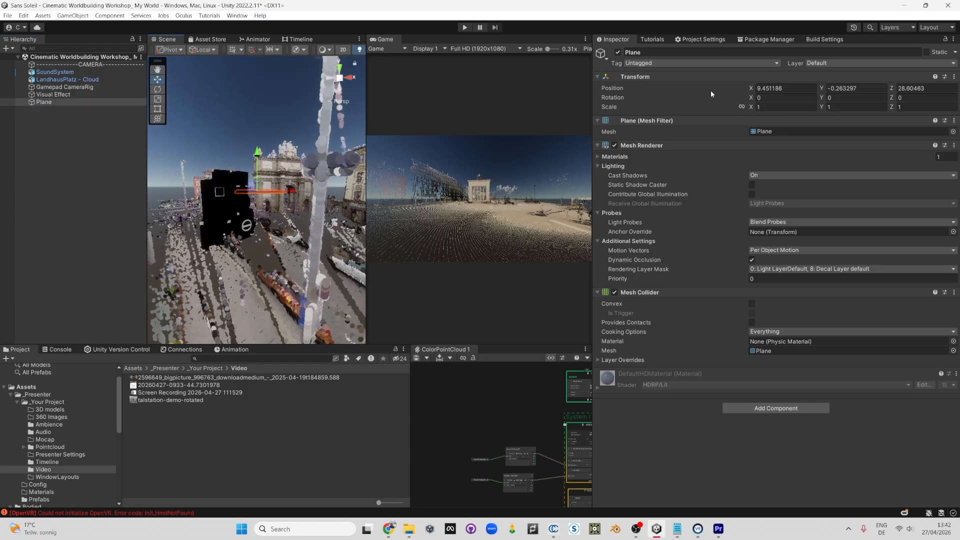
click(775, 88)
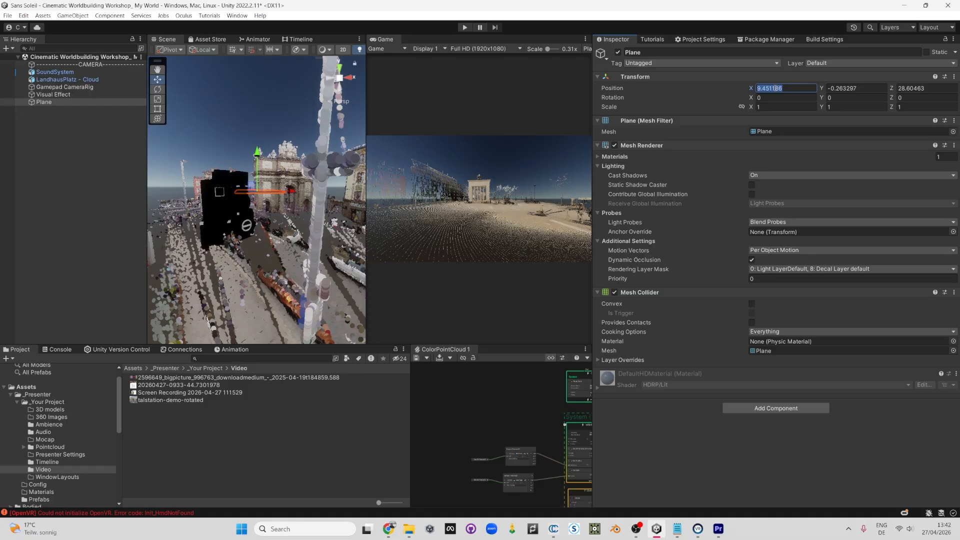
text(0)
key(Tab)
text(0)
key(Tab)
text(0)
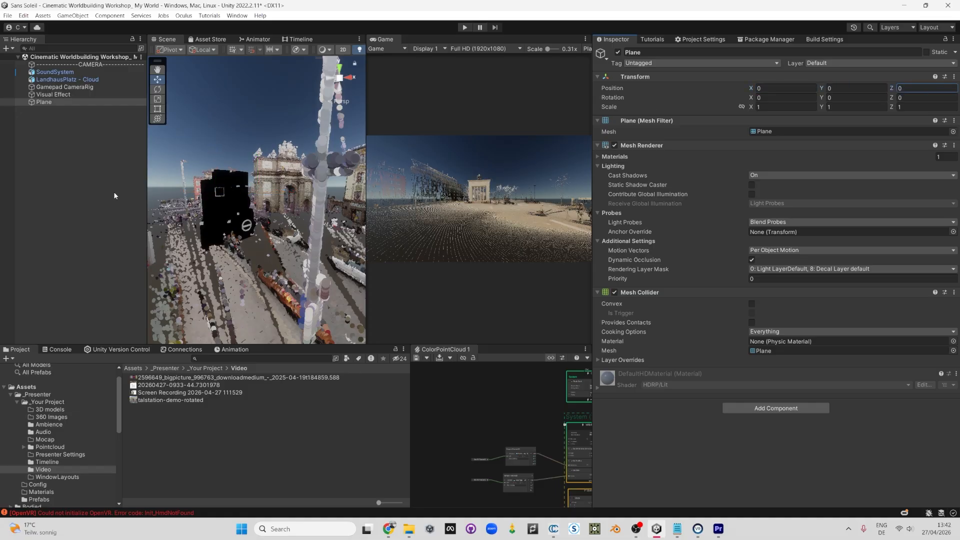
Step: Frame the plane in the Scene view and apply the talstation-demo-rotated image to its surface
double_click(45, 102)
alt+drag(232, 216, 301, 261)
click(231, 228)
click(258, 215)
alt+drag(259, 215, 305, 310)
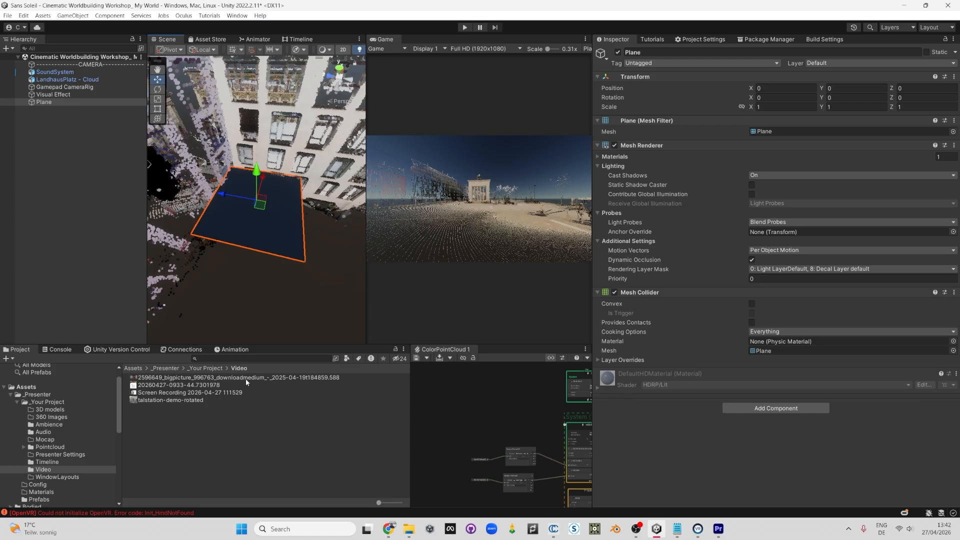
click(150, 379)
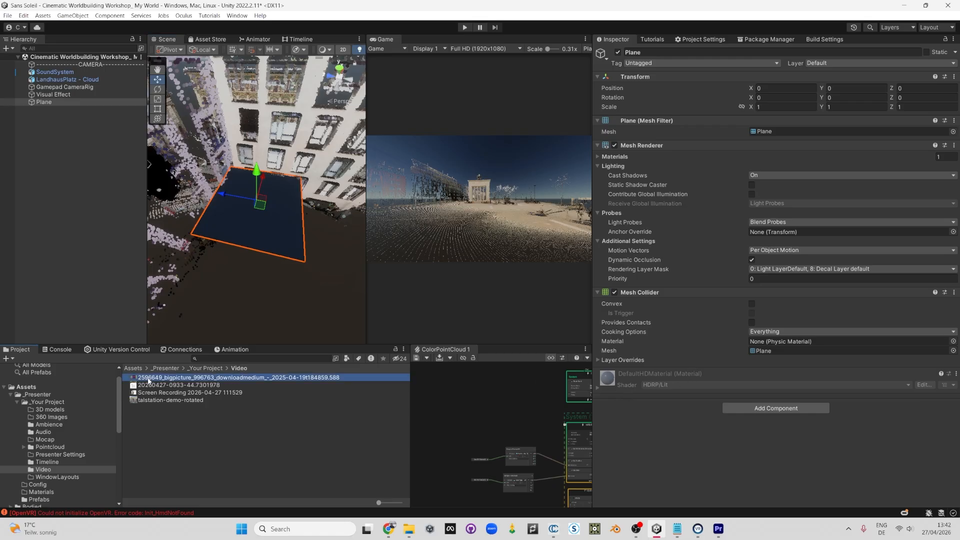
click(150, 399)
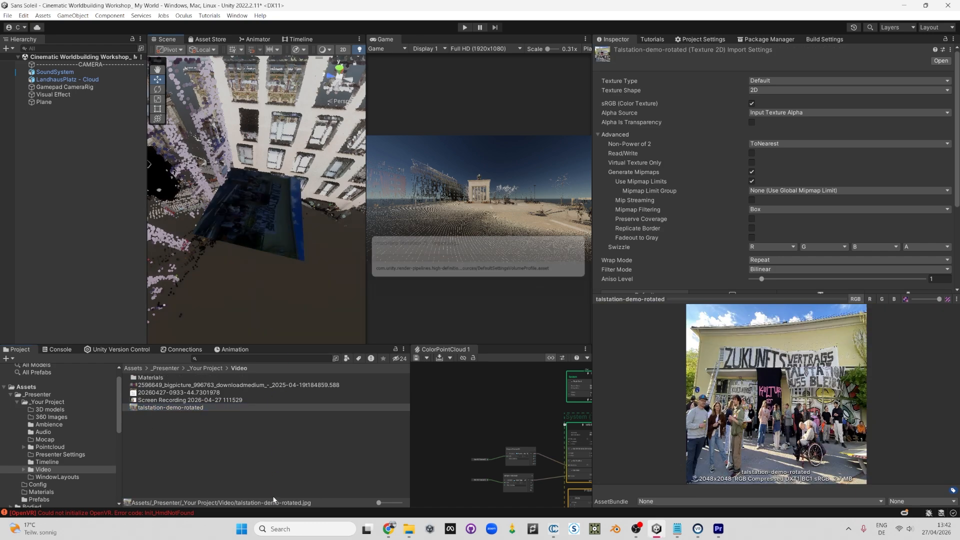
Step: Expand the plane's talstation-demo-rotated material and set Metallic to about 0.267 and Smoothness to about 0.428
click(273, 231)
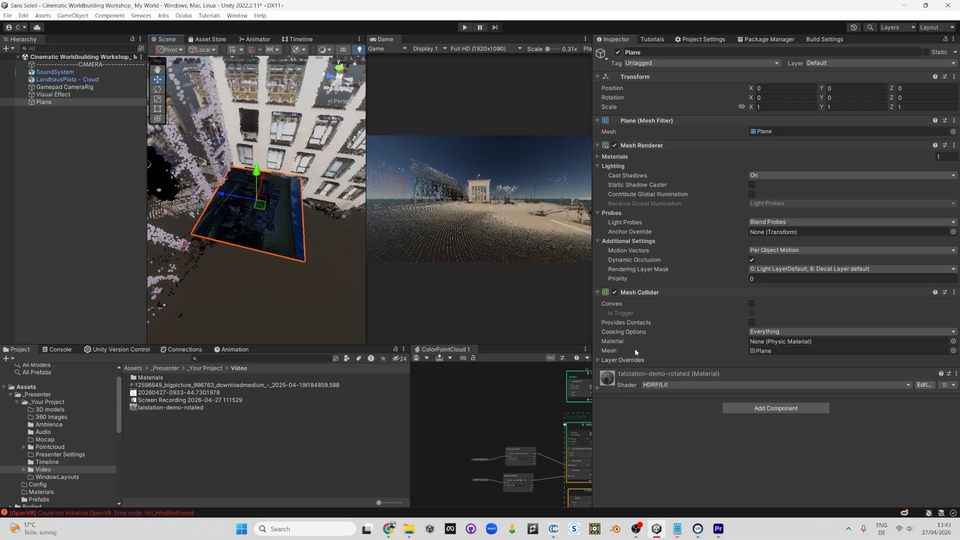
click(617, 382)
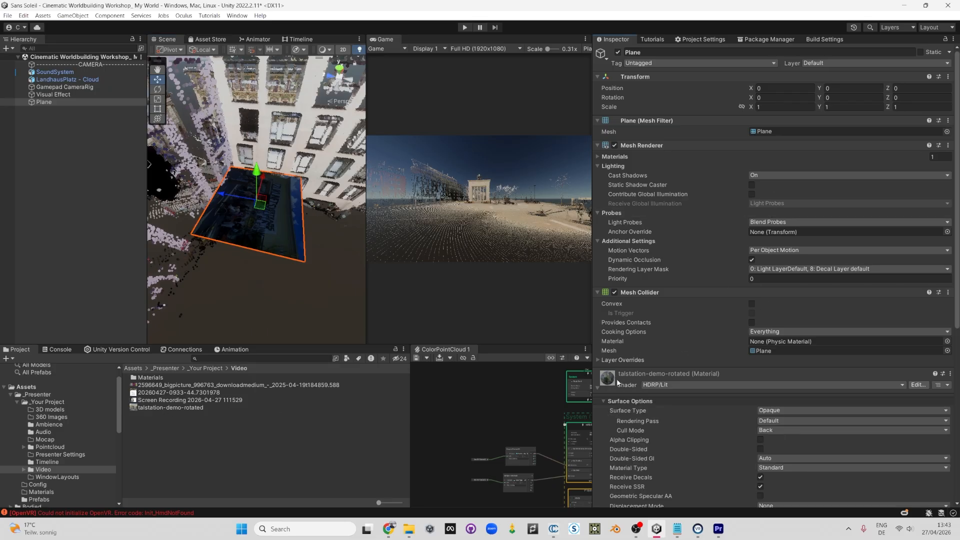
scroll(620, 380, down, 5)
click(615, 325)
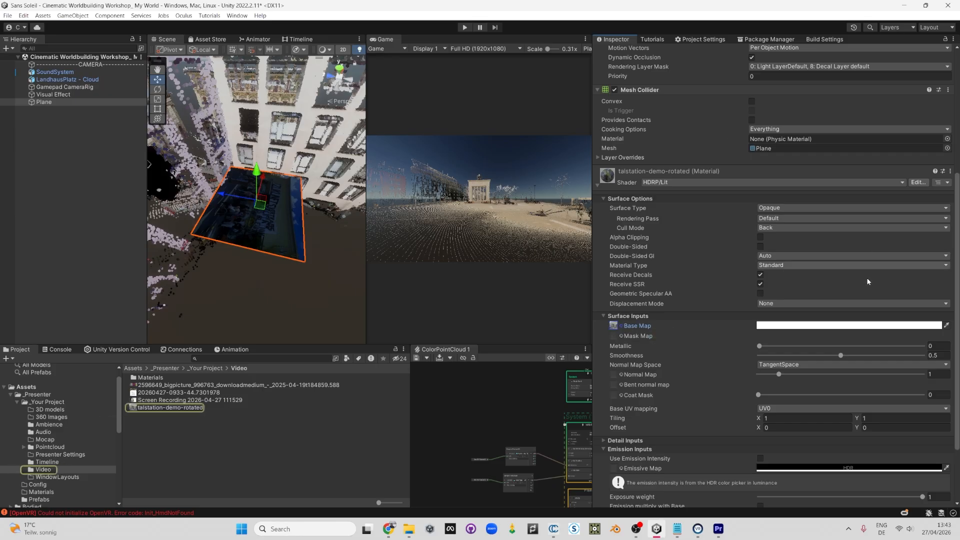
drag(759, 346, 829, 355)
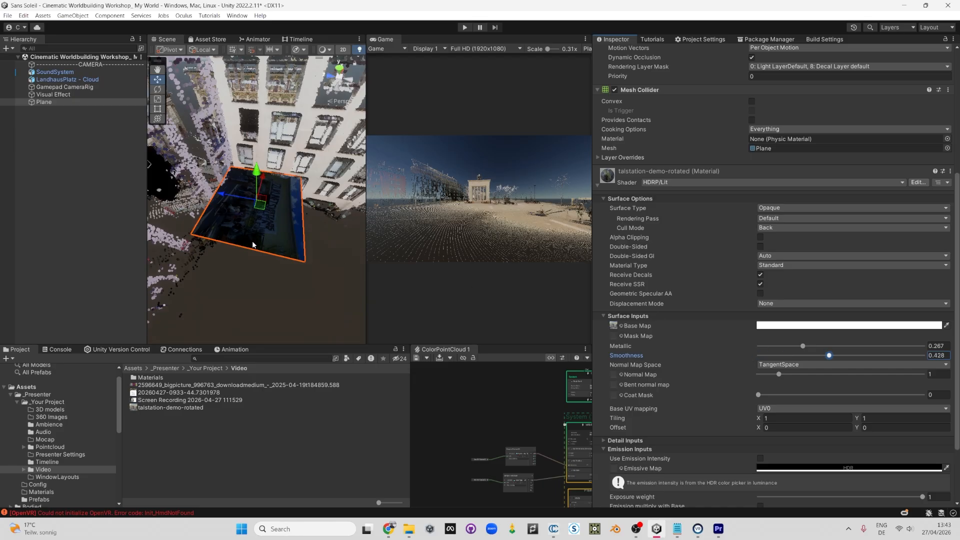
scroll(323, 247, up, 2)
alt+drag(323, 246, 306, 302)
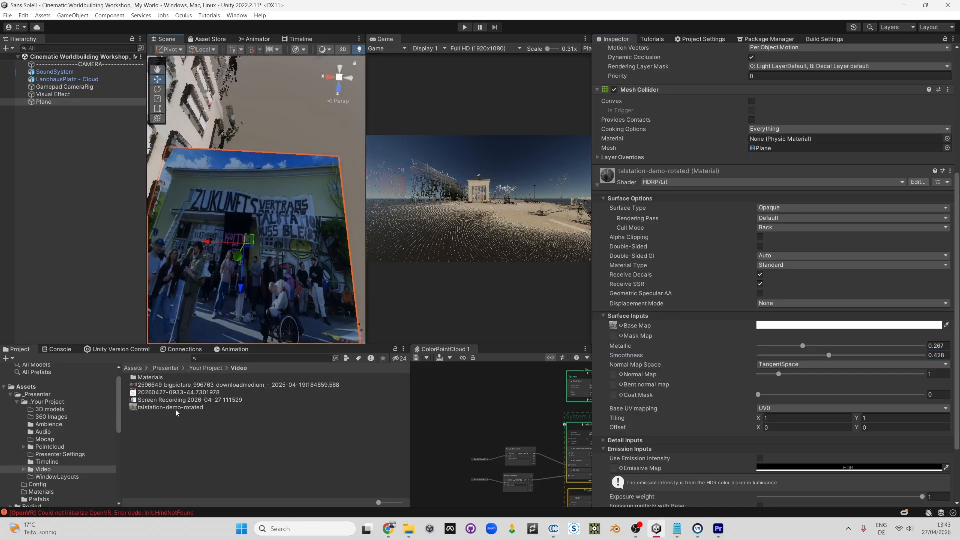
Step: Compare the plane's scale with the dimensions of the talstation-demo-rotated and 2596649_bigpicture images in their import previews
click(170, 408)
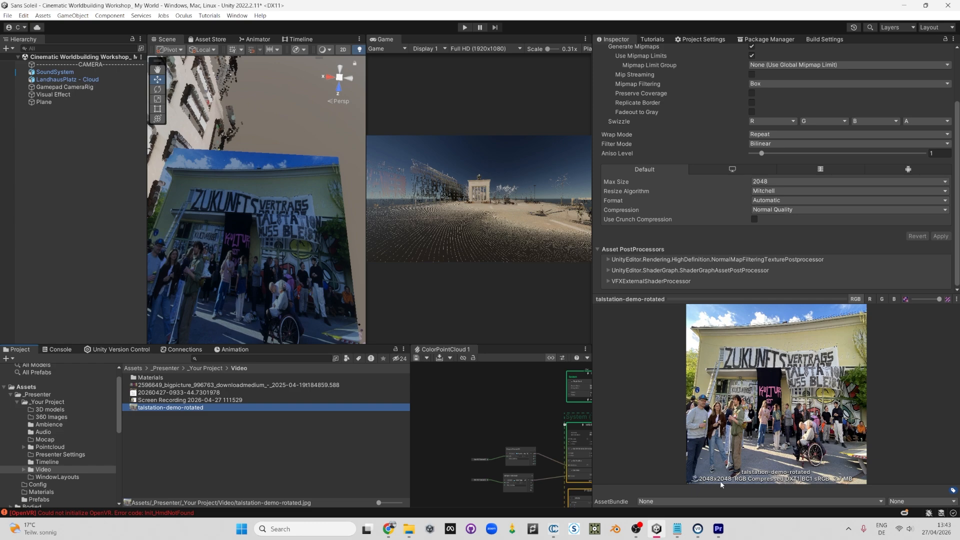
scroll(698, 122, up, 5)
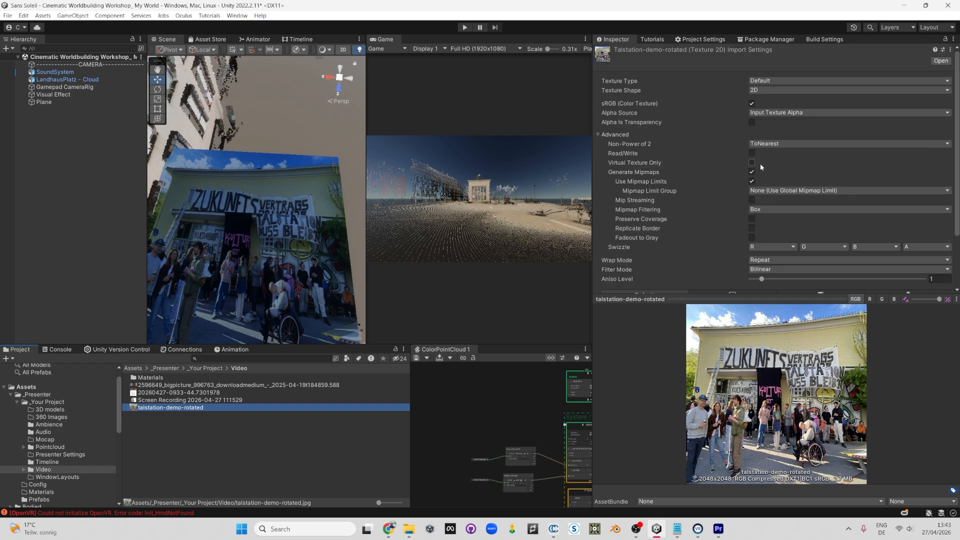
click(44, 102)
click(778, 107)
key(Tab)
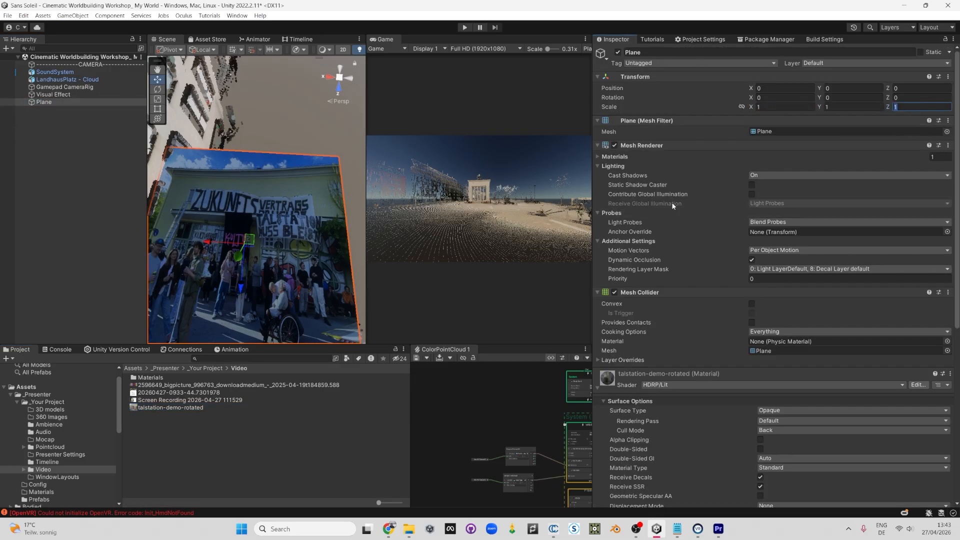
scroll(248, 238, up, 3)
scroll(254, 266, up, 3)
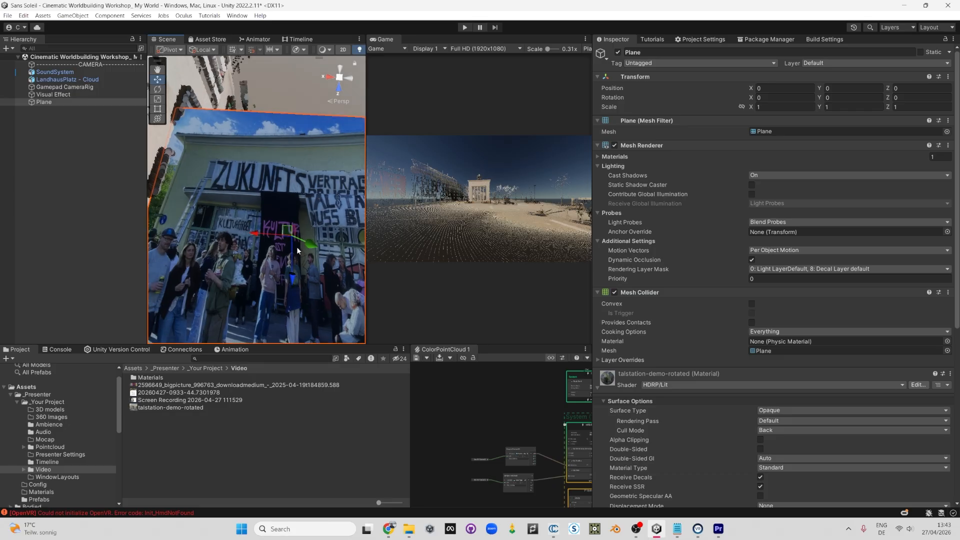
click(175, 385)
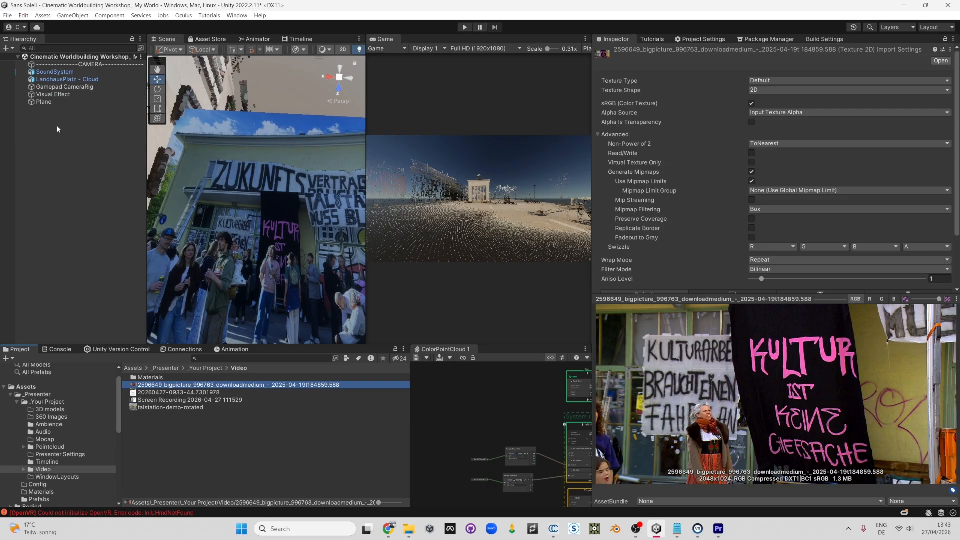
Step: Duplicate the plane, move the copy to about Z -11.19 and apply the 2596649_bigpicture image to it
double_click(52, 102)
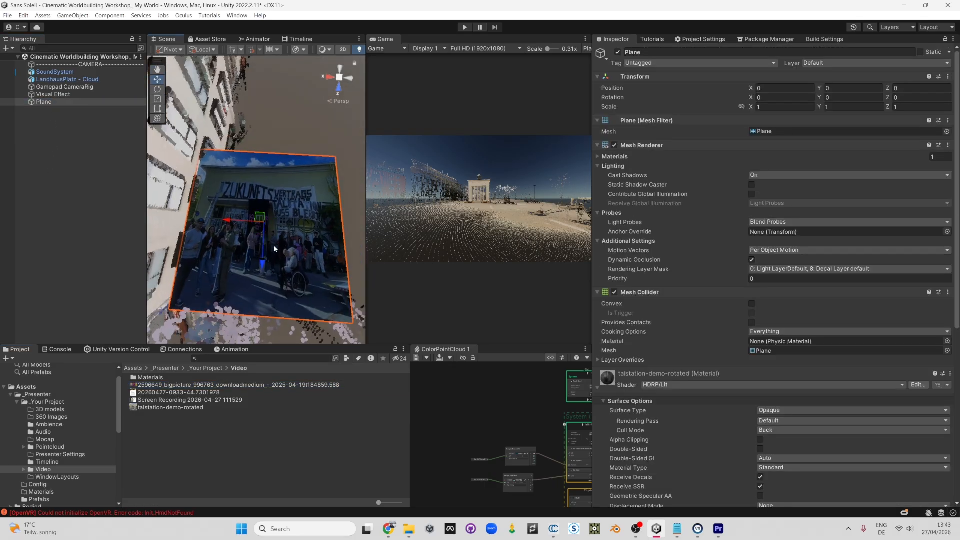
key(ctrl+d)
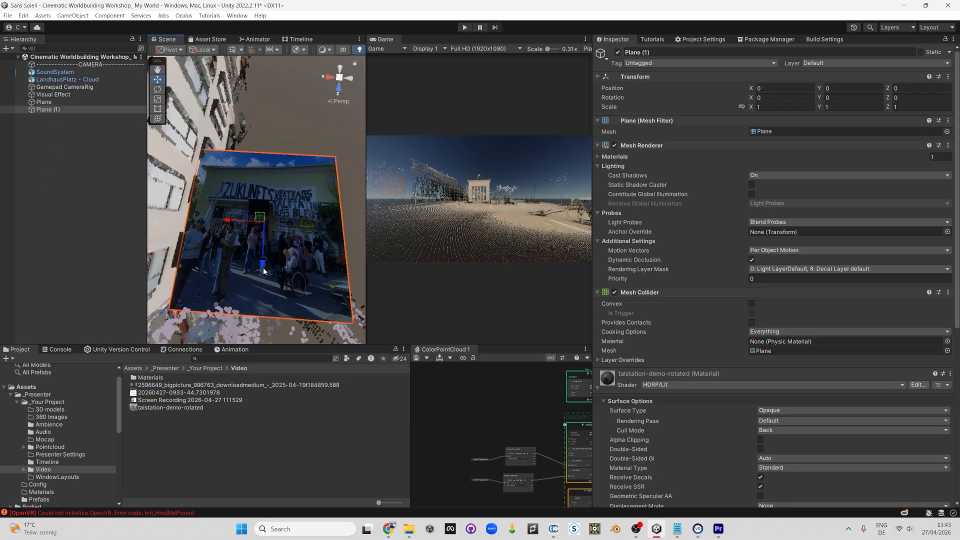
drag(264, 265, 267, 121)
middle_drag(267, 134, 255, 210)
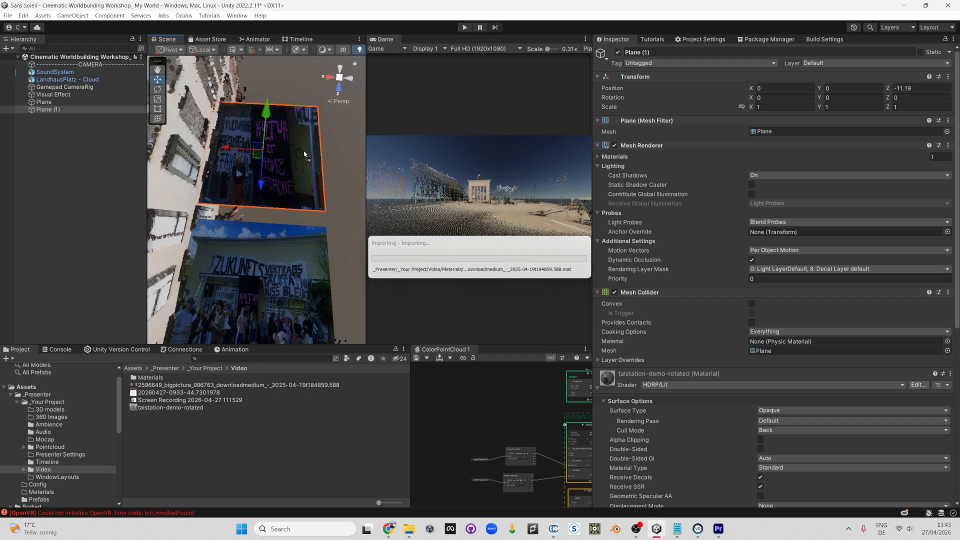
Step: Shift the copied plane to about X -2.41 and set its X scale to 2
scroll(300, 142, up, 3)
middle_drag(300, 142, 288, 228)
drag(235, 204, 257, 202)
middle_drag(305, 192, 289, 193)
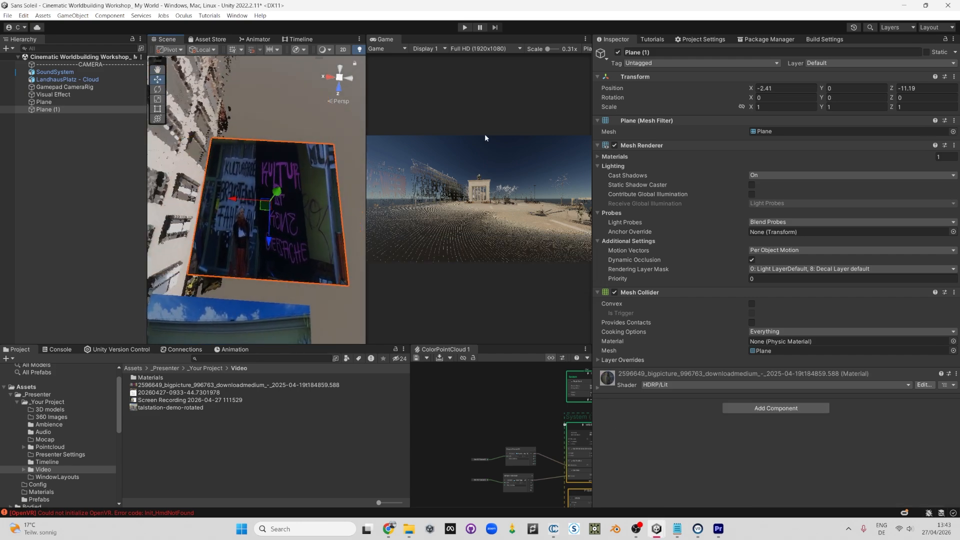
click(776, 107)
text(2)
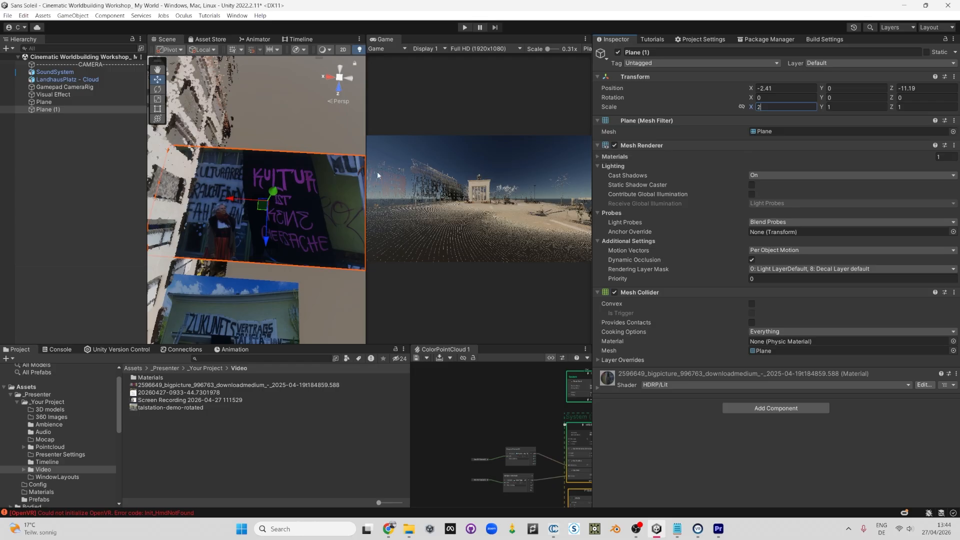
Step: Reposition the widened plane beside the first one, at about X -6.32 and Z -11.24
scroll(283, 232, down, 2)
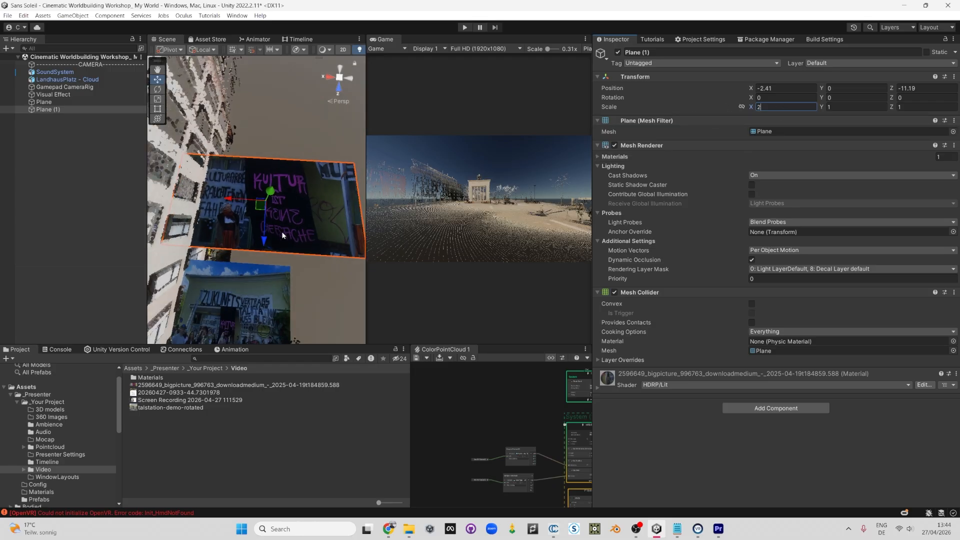
drag(261, 205, 298, 208)
middle_drag(300, 255, 279, 246)
scroll(279, 246, down, 3)
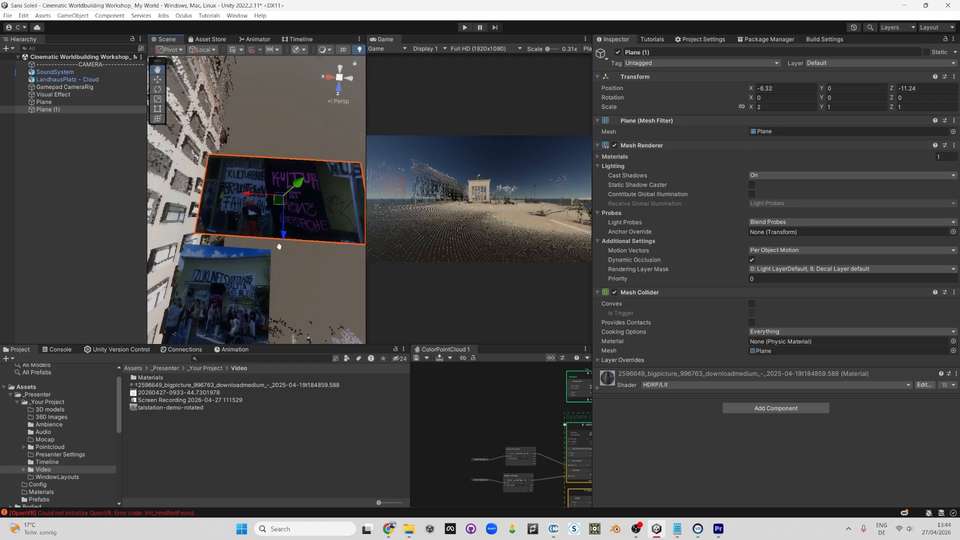
Step: Frame the first plane and rotate it upright to about 102.853 degrees around X
alt+drag(271, 256, 248, 258)
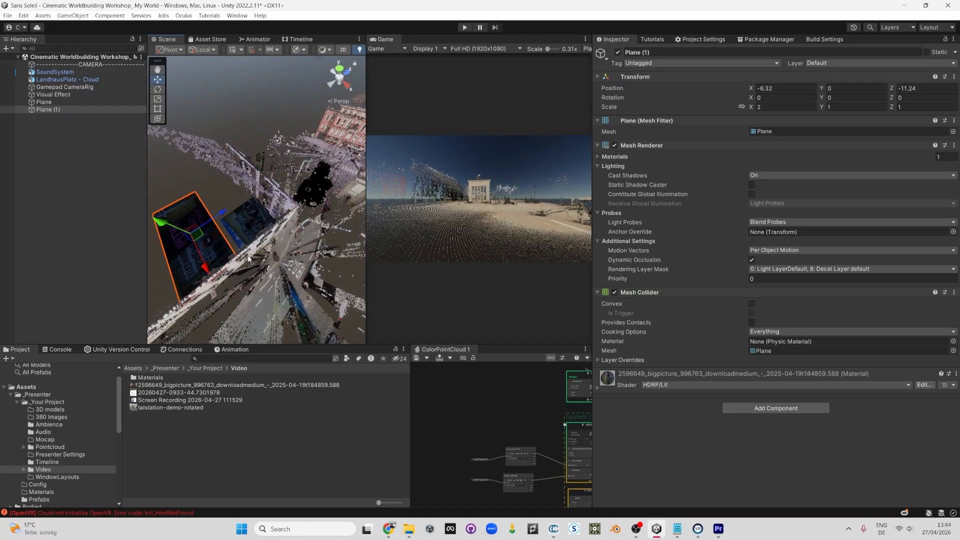
click(245, 217)
key(f)
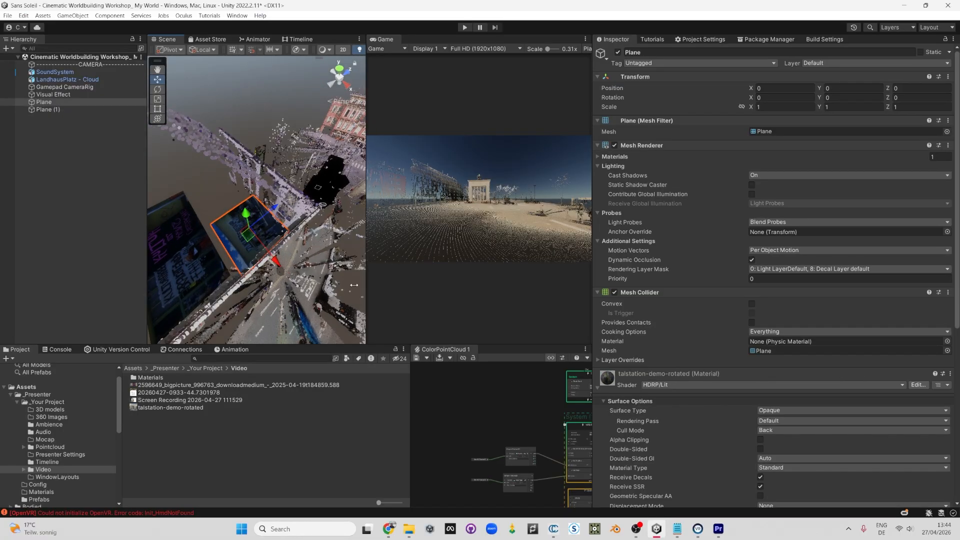
key(e)
drag(278, 239, 339, 237)
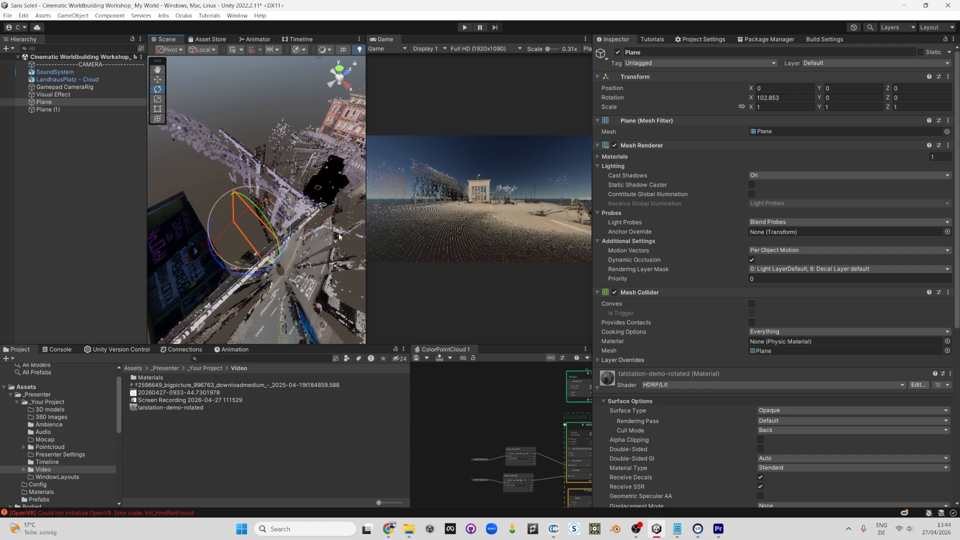
drag(261, 273, 68, 271)
key(w)
drag(250, 232, 270, 225)
key(ctrl+z)
scroll(255, 238, up, 3)
key(ctrl+z)
scroll(255, 239, down, 3)
scroll(278, 190, up, 3)
Step: Make the first plane's talstation-demo-rotated material double-sided
click(275, 220)
scroll(277, 295, down, 2)
alt+drag(277, 295, 261, 239)
click(276, 177)
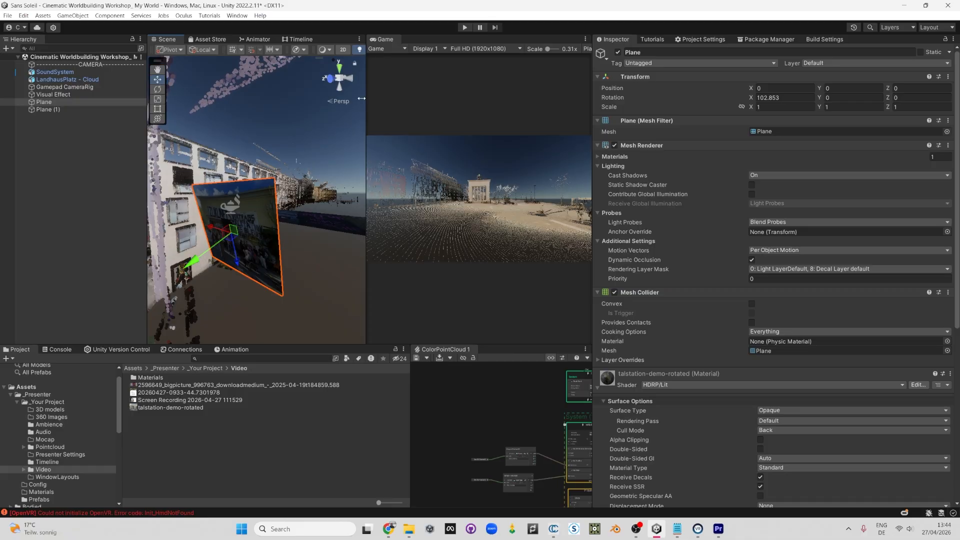
scroll(718, 256, down, 6)
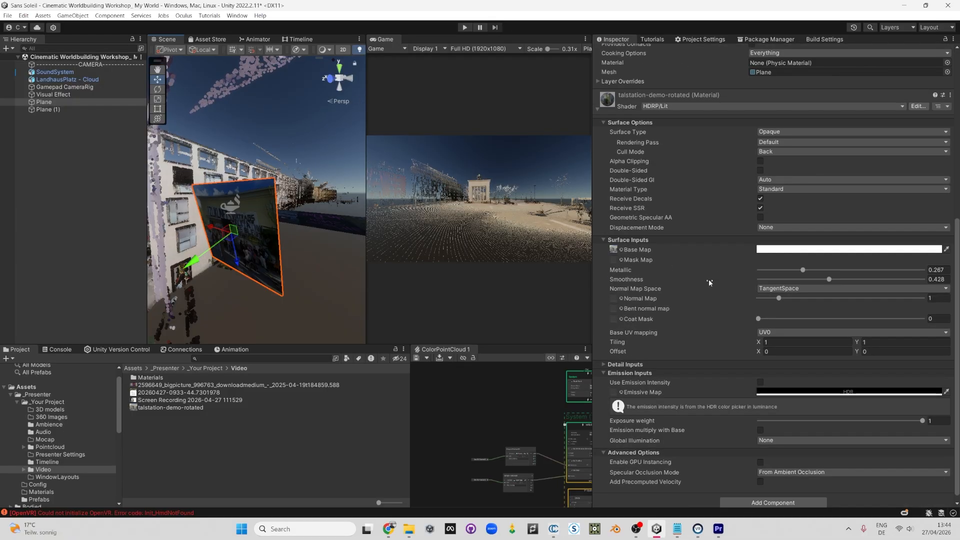
scroll(665, 298, down, 1)
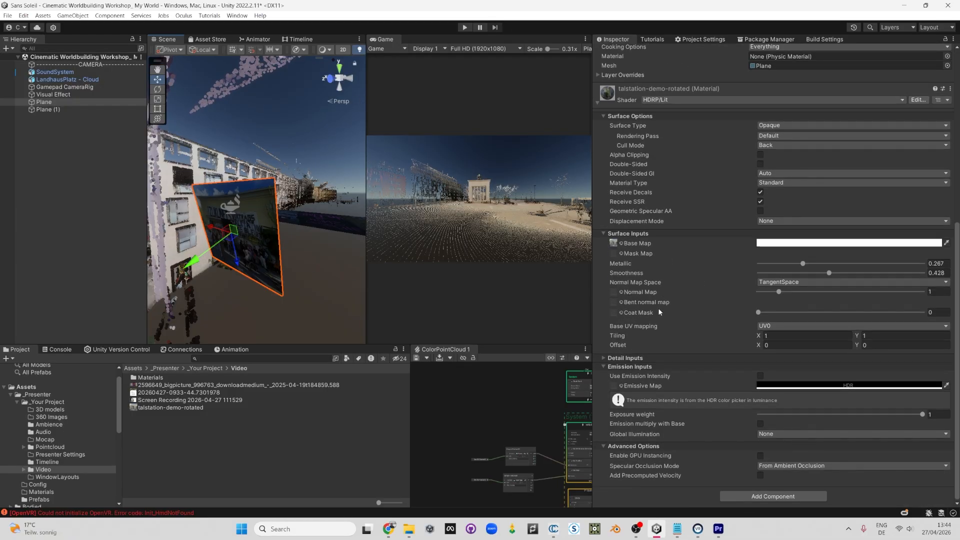
click(761, 202)
click(762, 164)
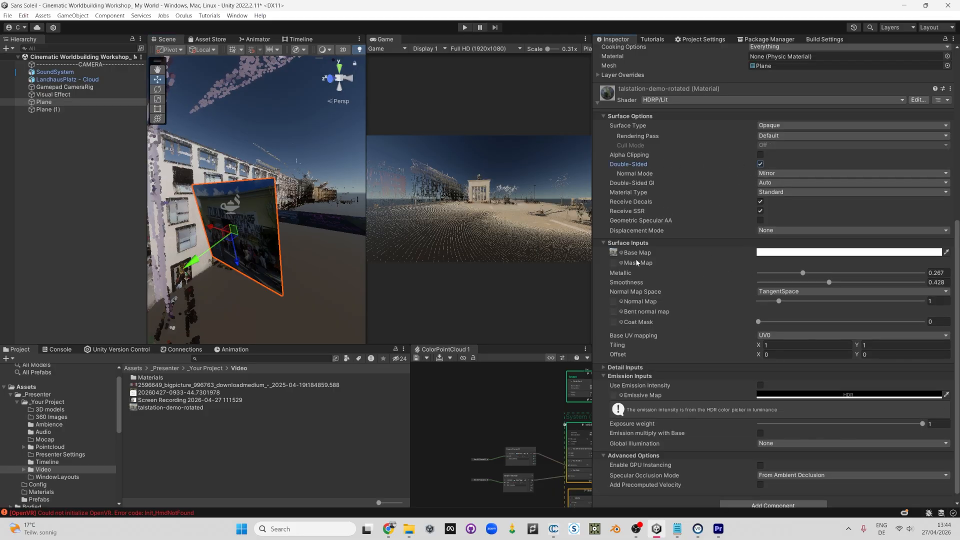
Step: Set the talstation-demo-rotated material's Metallic to about 0.437 and Smoothness to about 0.27, and enable Use Emission Intensity
drag(800, 273, 826, 284)
scroll(311, 234, up, 2)
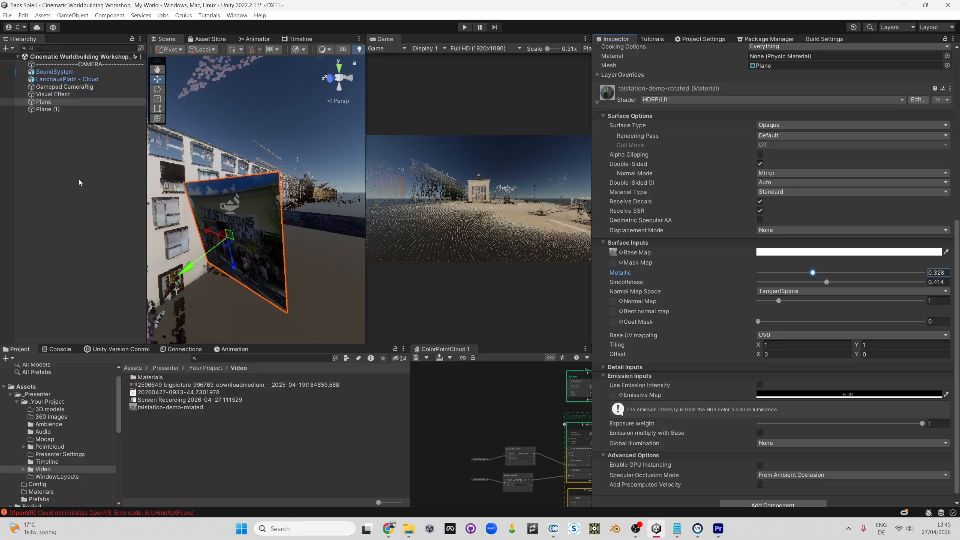
click(902, 273)
click(907, 282)
drag(893, 277, 831, 272)
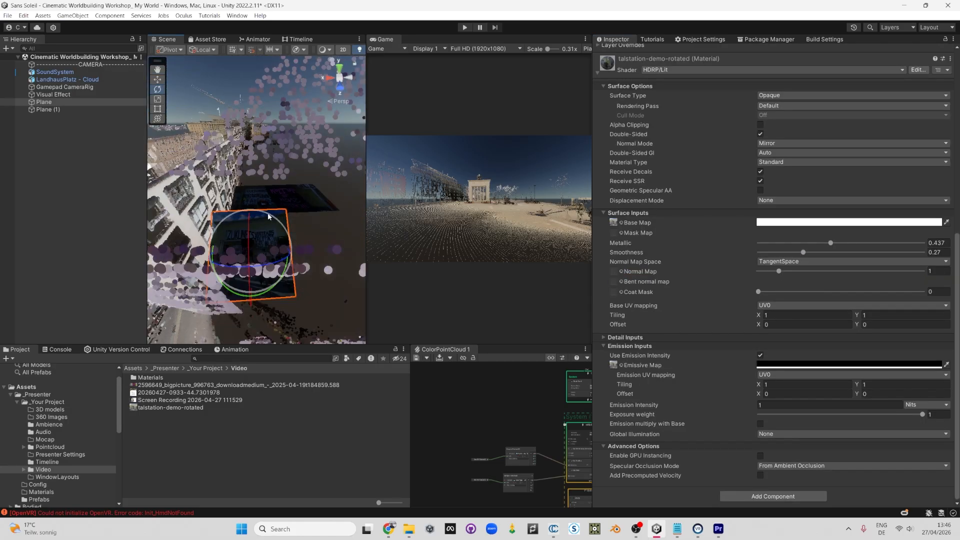
Step: Resize the first plane uniformly so it fits the street between the arch and the building facade
alt+drag(267, 216, 390, 195)
key(w)
key(f)
scroll(266, 202, down, 4)
key(r)
drag(258, 200, 239, 210)
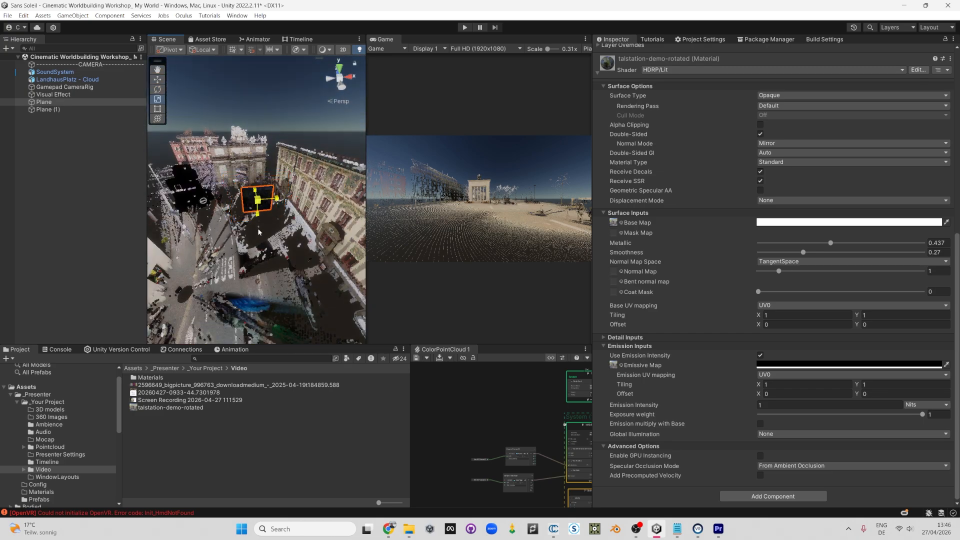
key(f)
alt+drag(335, 299, 480, 192)
scroll(305, 220, down, 4)
scroll(305, 220, down, 2)
key(e)
scroll(281, 185, down, 3)
key(r)
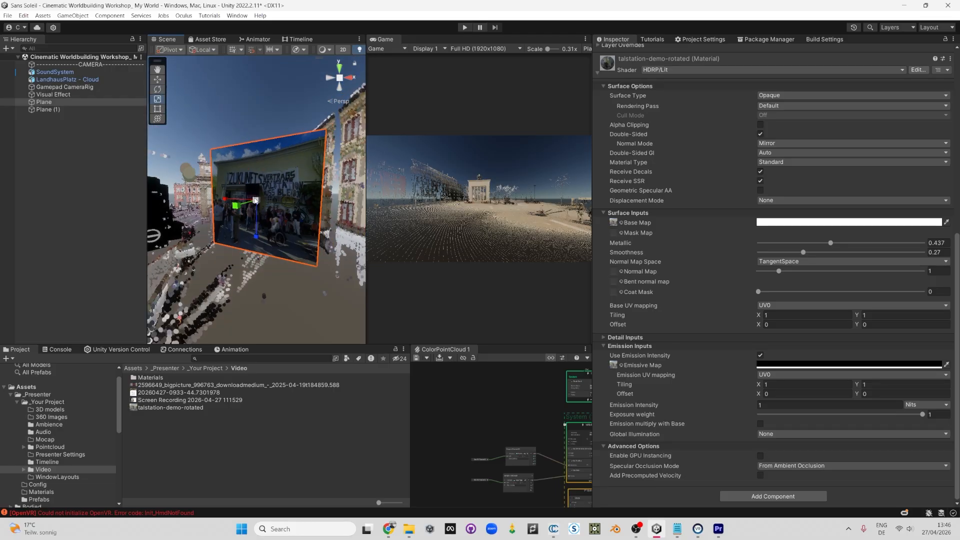
scroll(255, 202, down, 3)
drag(256, 201, 240, 210)
scroll(240, 210, down, 2)
right_drag(240, 210, 241, 208)
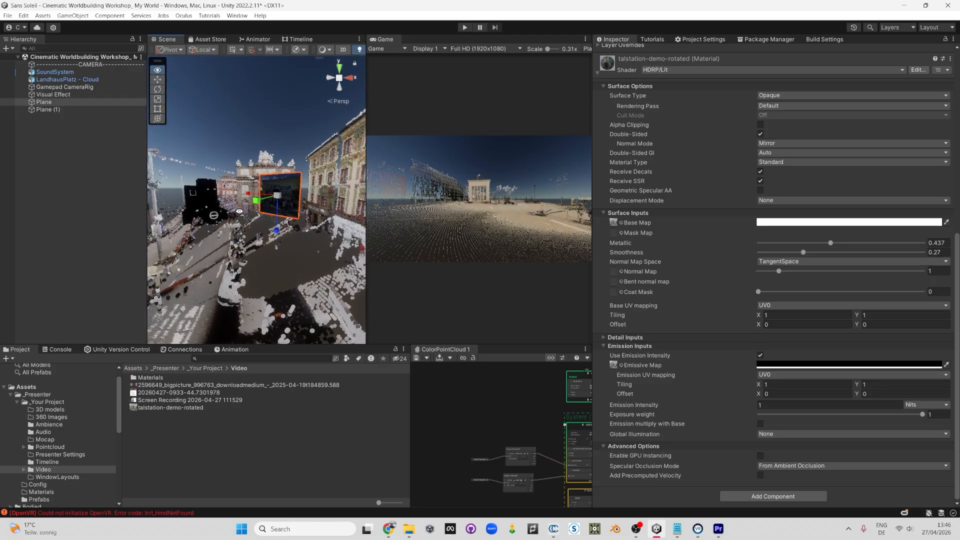
Step: Lower the first plane slightly toward the street along its own vertical axis
key(s)
key(w)
drag(308, 217, 306, 237)
scroll(286, 241, down, 2)
right_drag(286, 240, 252, 213)
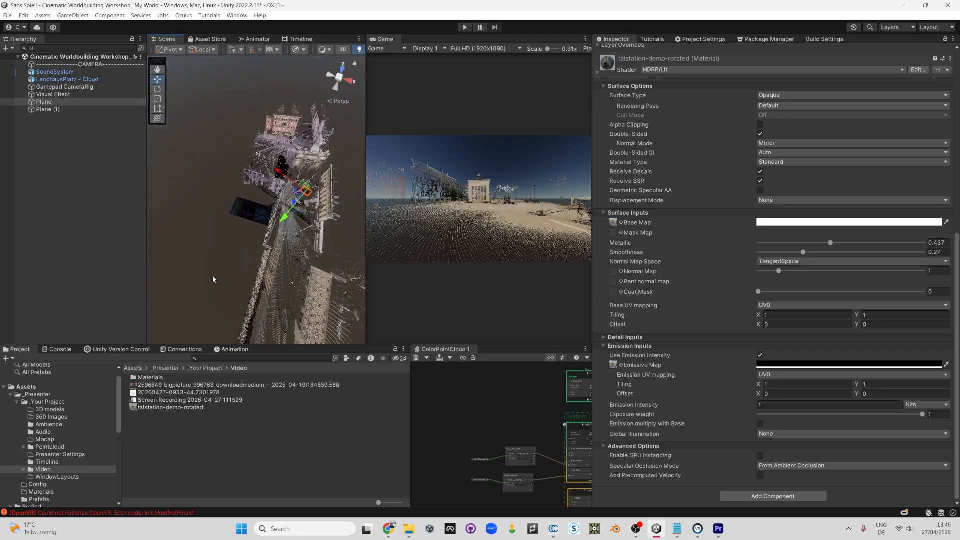
Step: Rotate the second plane upright and move it down the street to about X 17, Y 4.3, Z -35
click(252, 212)
key(e)
drag(280, 247, 298, 318)
drag(258, 207, 285, 290)
key(w)
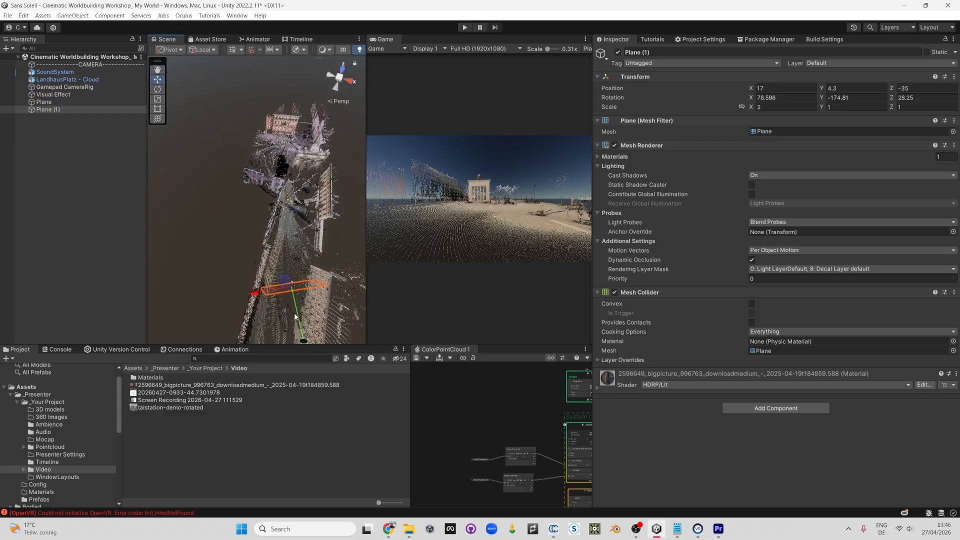
Step: Scale the second plane down uniformly to about 1.028 by 0.514 by 0.514
click(276, 240)
right_drag(285, 290, 263, 220)
click(263, 217)
key(r)
drag(255, 201, 259, 235)
key(ctrl+z)
key(e)
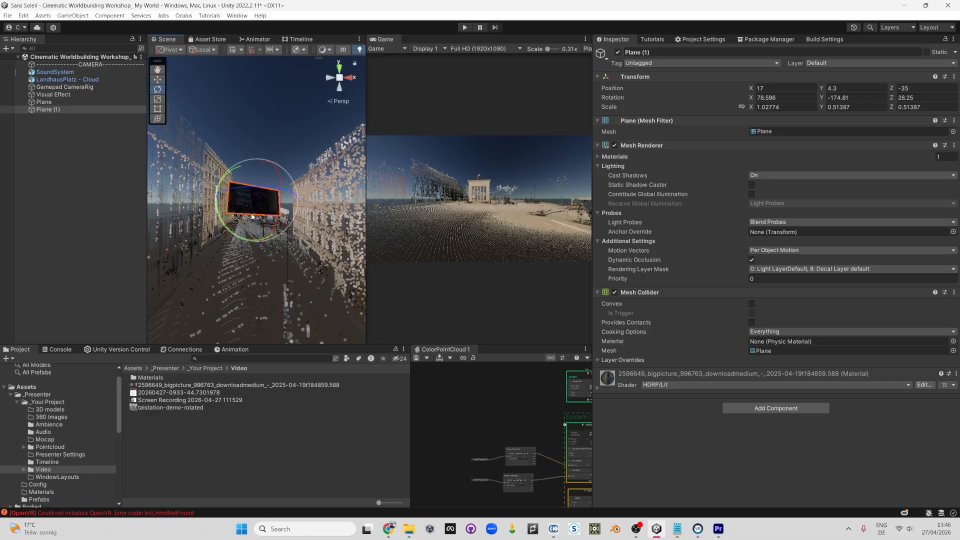
Step: Straighten the second plane to about 85.3, 1.9, 180.2 degrees and lower it to about Y 4.12
drag(287, 198, 280, 179)
key(w)
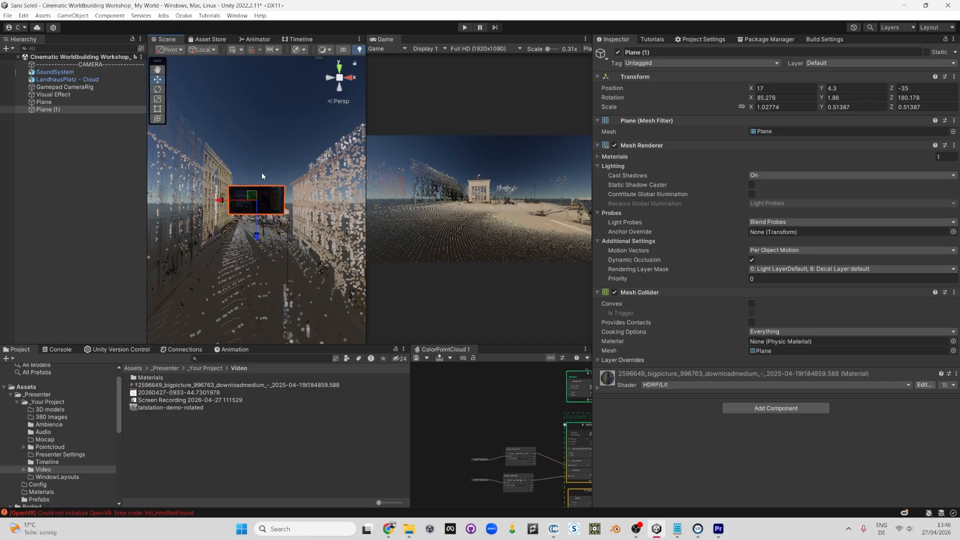
drag(255, 230, 256, 237)
key(e)
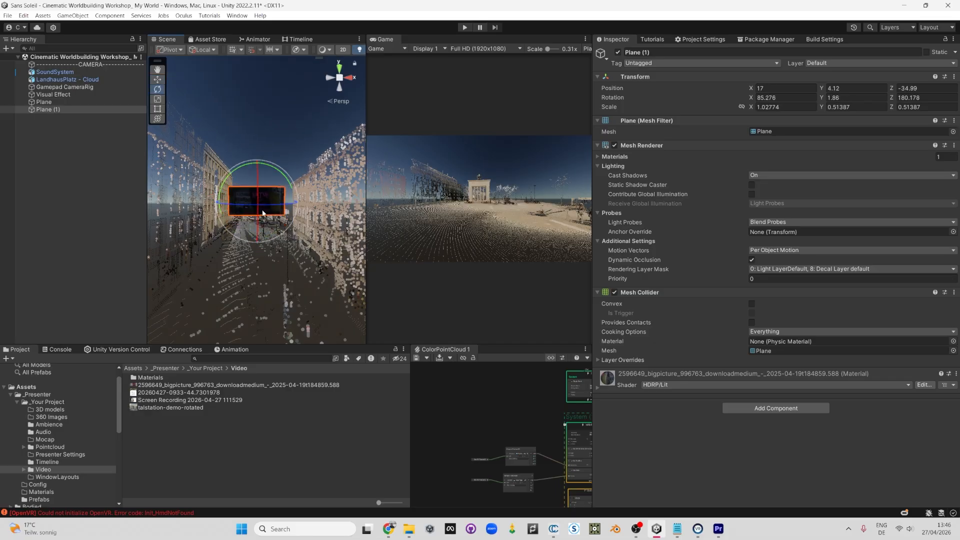
Step: Turn the second plane parallel to the street facade, with its rotation set to X 90, Y 0 and Z 270
drag(295, 203, 768, 153)
scroll(314, 212, up, 5)
click(780, 93)
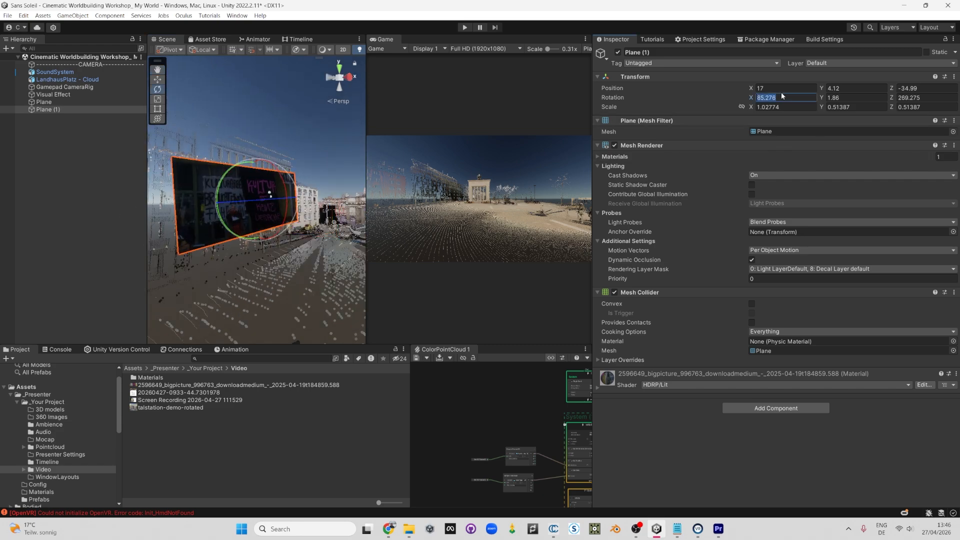
text(90)
key(Tab)
text(0)
key(Tab)
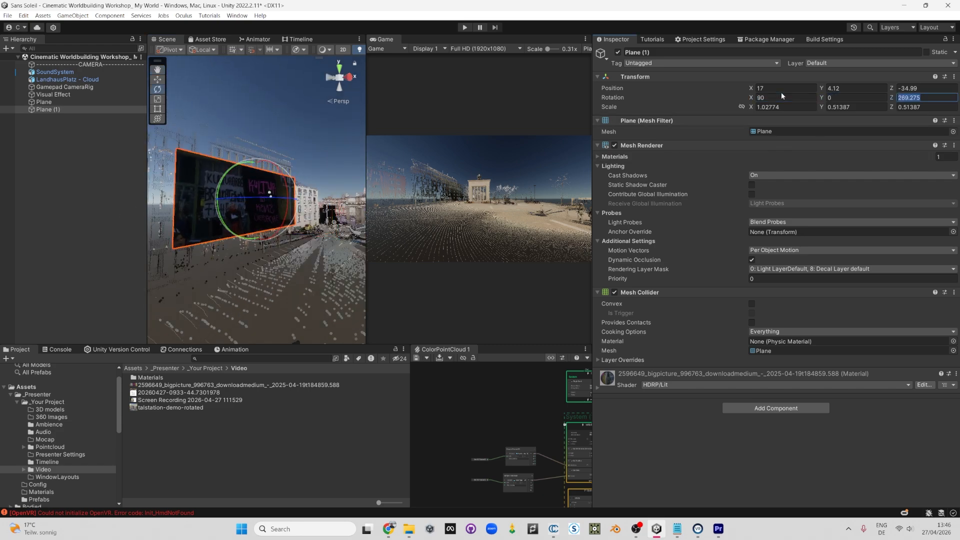
click(281, 176)
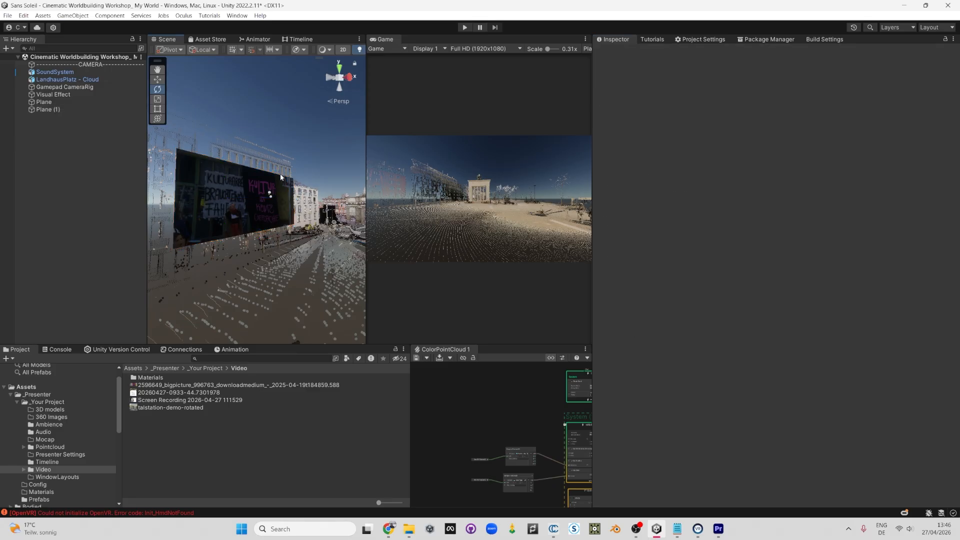
Step: Move the second plane toward the building facade, to about X 11.9
alt+drag(280, 177, 249, 204)
click(237, 216)
key(w)
click(217, 231)
alt+drag(217, 231, 256, 190)
click(256, 190)
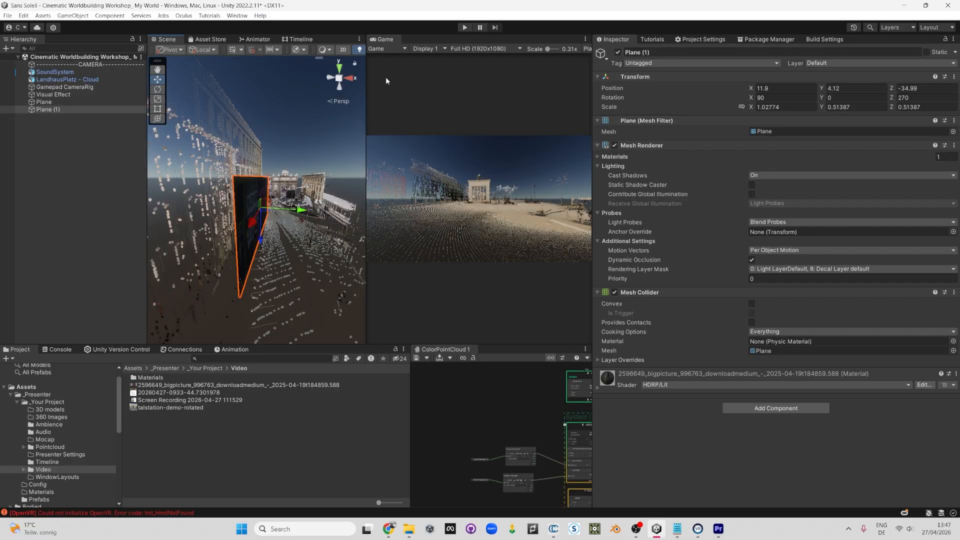
Step: Make the second plane's 2596649_bigpicture material double-sided
click(635, 376)
scroll(646, 349, down, 3)
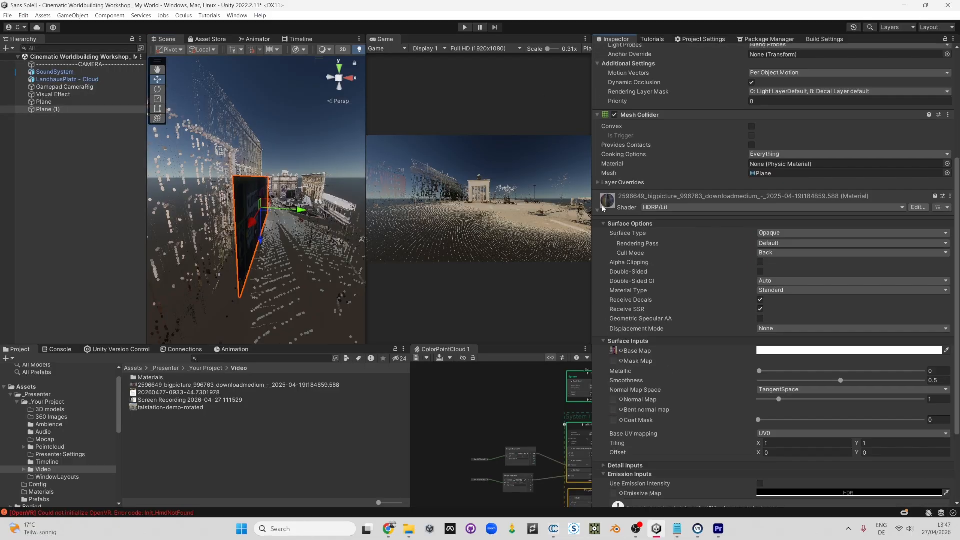
click(760, 272)
alt+drag(260, 220, 465, 226)
scroll(242, 127, up, 8)
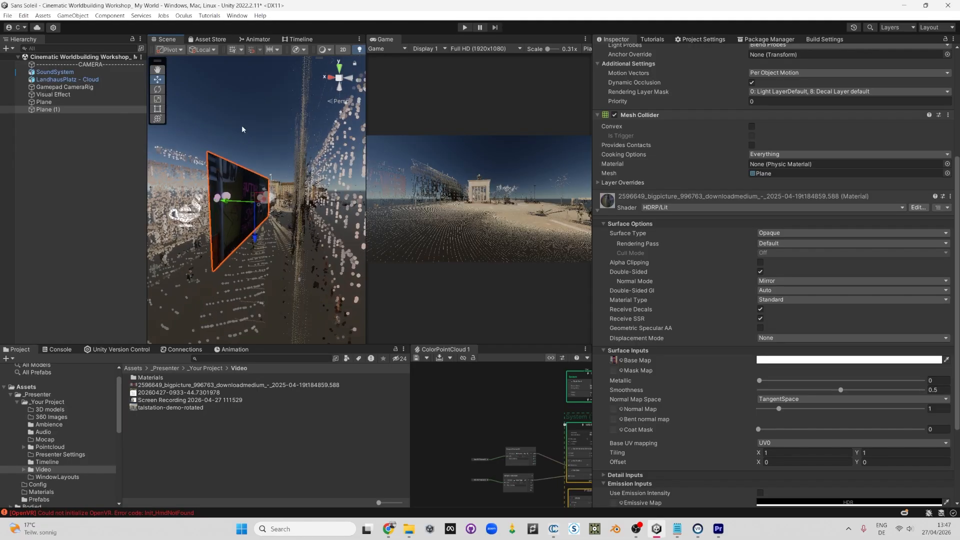
Step: Shift the second plane closer to the facade, to about X 8.76
click(251, 86)
scroll(260, 104, down, 5)
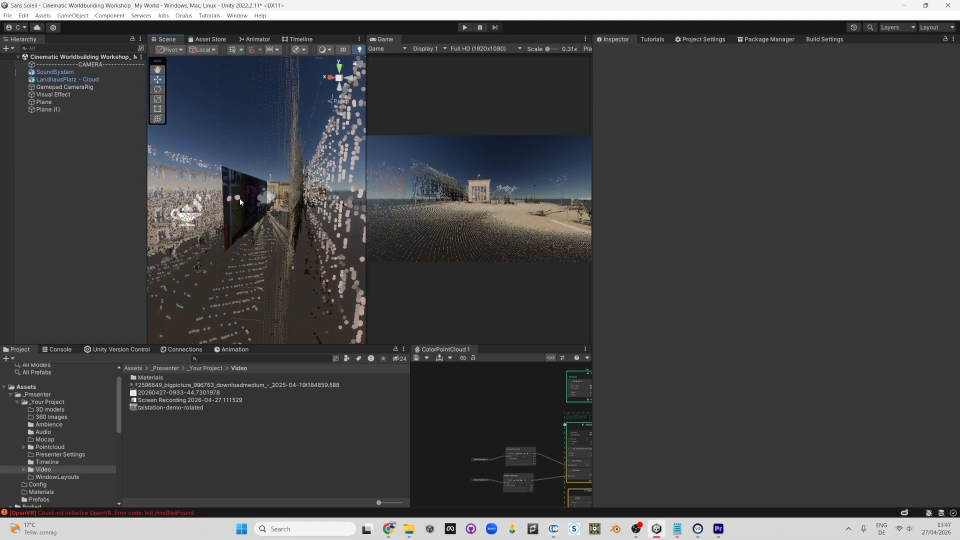
click(240, 202)
drag(268, 207, 262, 206)
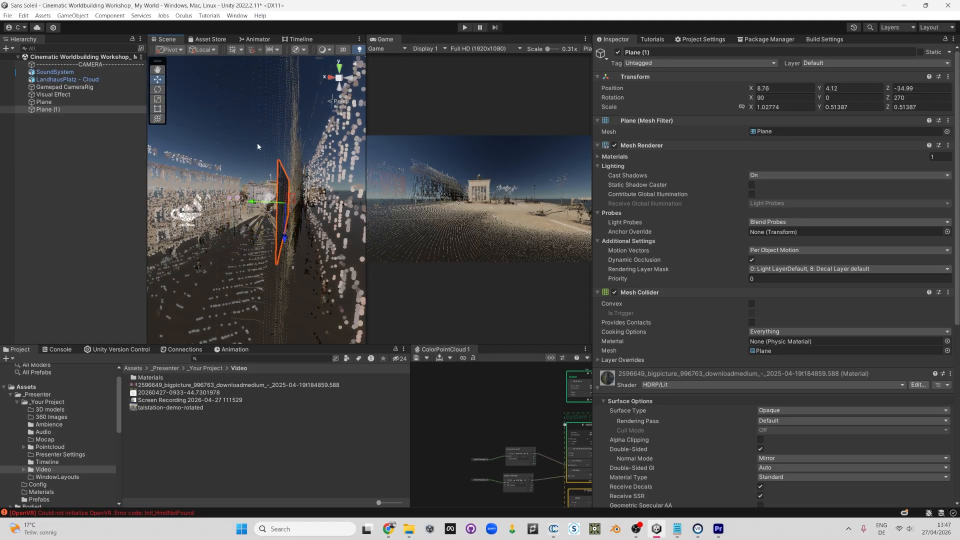
click(257, 142)
Step: Scale the second plane up uniformly to about 1.836 by 0.918 by 0.918
alt+drag(257, 143, 309, 251)
scroll(252, 214, down, 3)
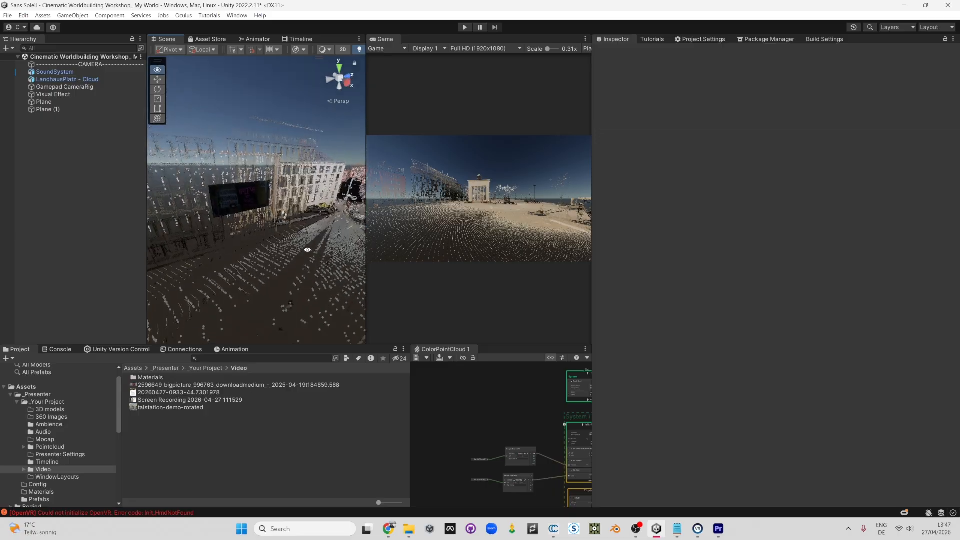
scroll(279, 223, up, 5)
mouse_move(246, 213)
alt+mouse_down()
mouse_move(267, 178)
mouse_move(236, 186)
mouse_move(243, 175)
mouse_move(253, 241)
mouse_move(262, 220)
alt+mouse_up()
click(259, 190)
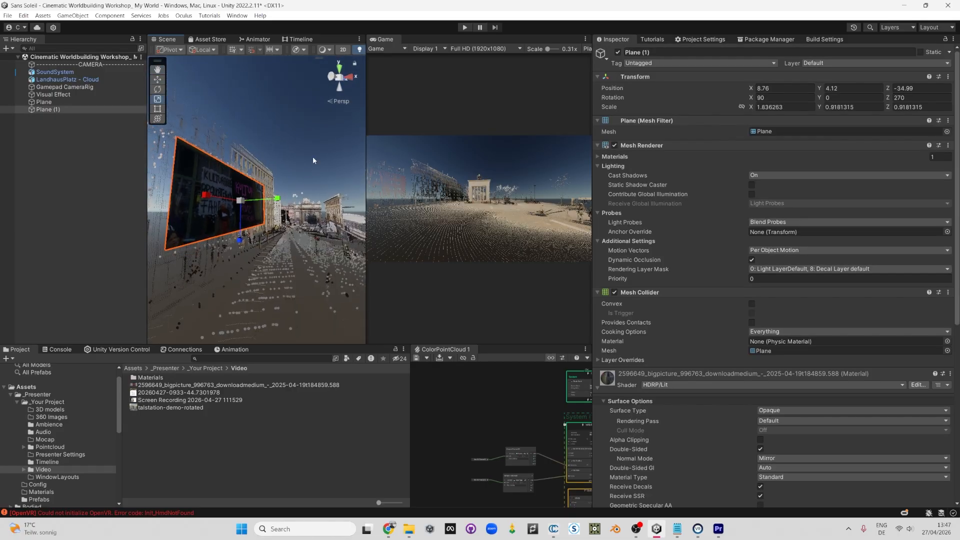
click(313, 157)
scroll(316, 178, down, 5)
Step: Play the scene to check how the image planes look in the game view, and stop playback
click(442, 191)
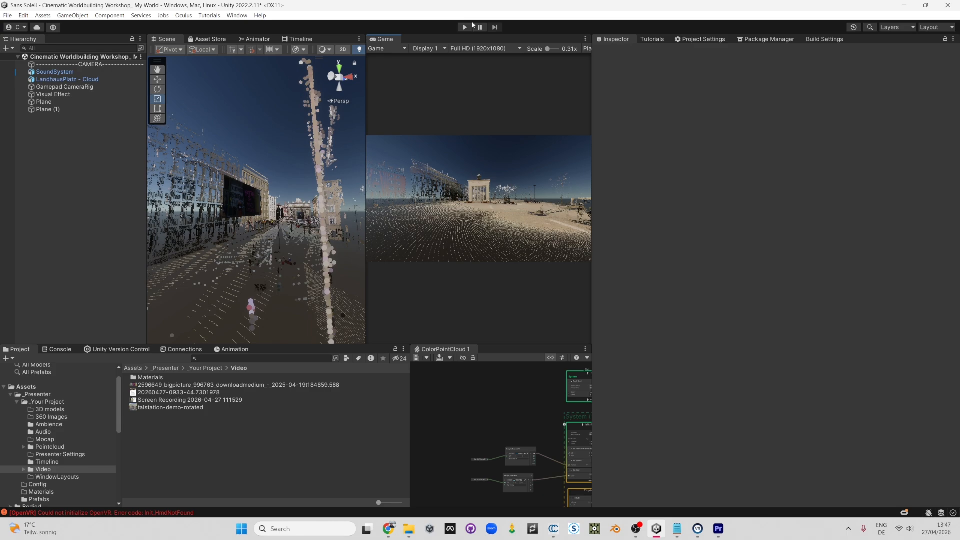
click(464, 27)
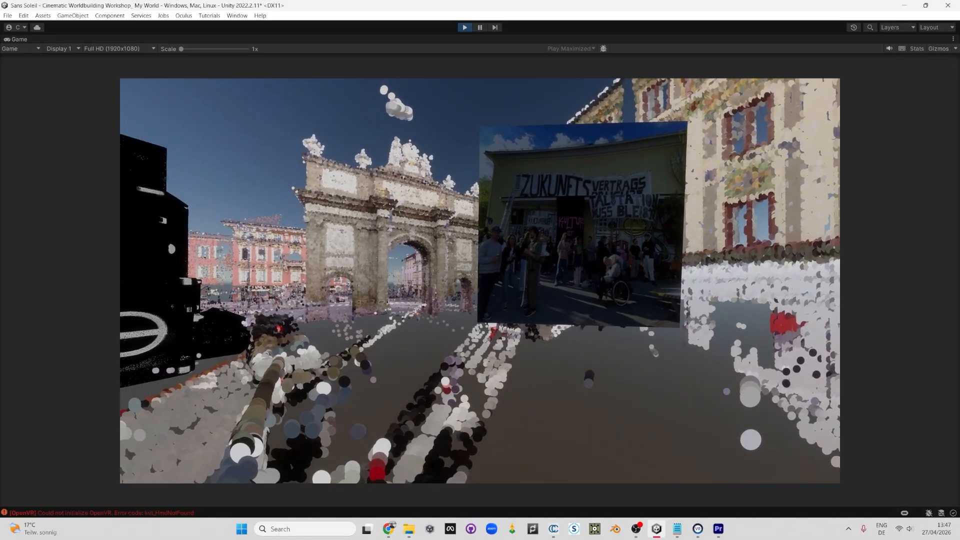
key(ctrl+p)
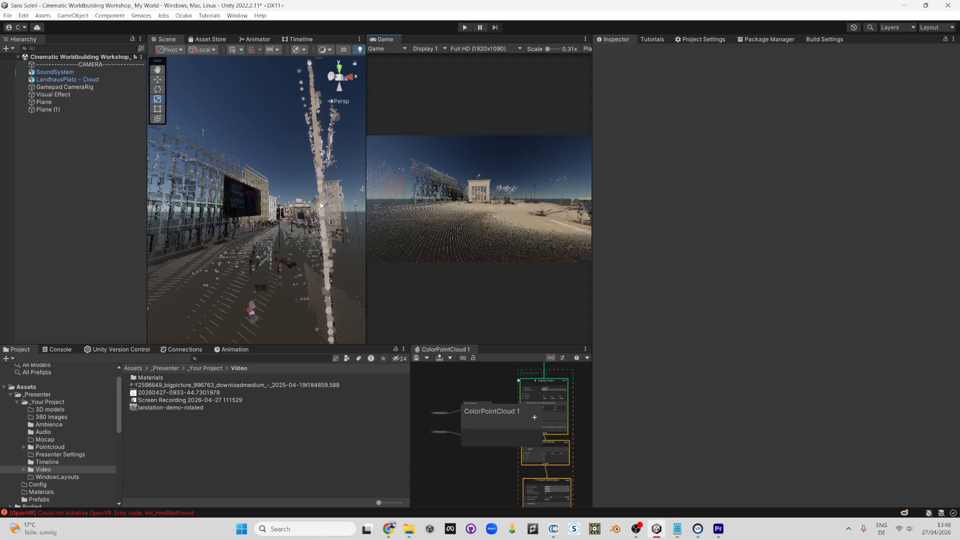
right_drag(320, 205, 292, 202)
mouse_move(292, 202)
middle_down()
mouse_move(300, 215)
mouse_move(275, 265)
mouse_move(242, 276)
mouse_move(300, 208)
middle_up()
scroll(301, 207, up, 2)
click(156, 380)
click(169, 386)
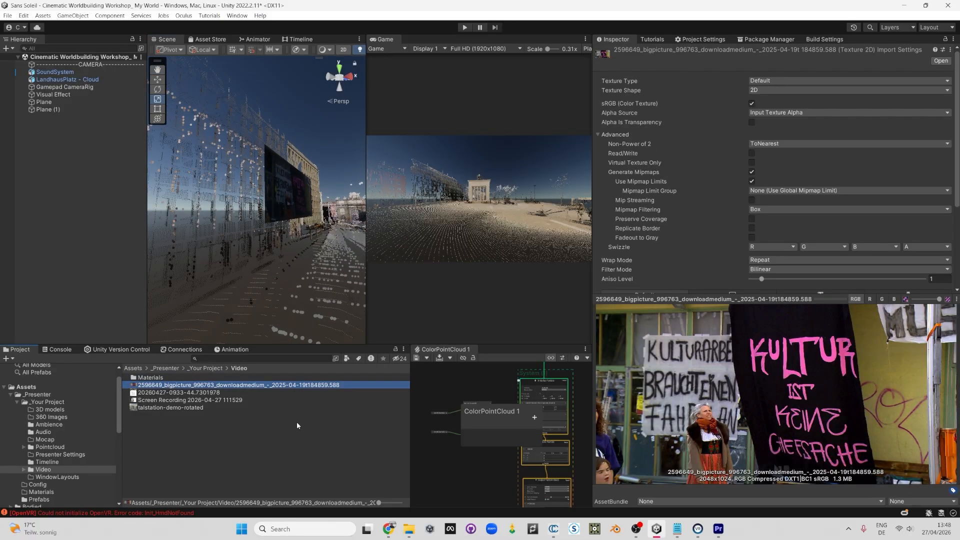
key(Down)
key(F2)
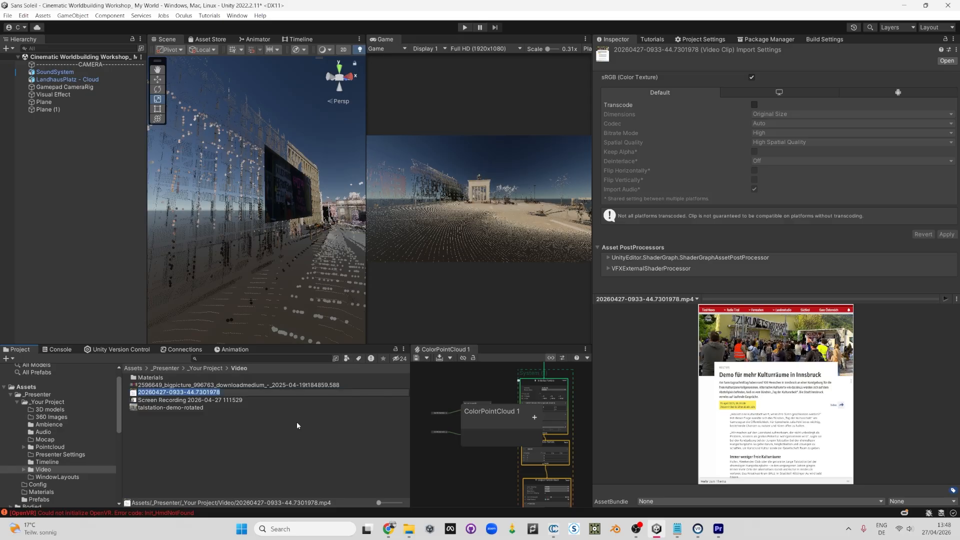
key(Home)
text(vid_)
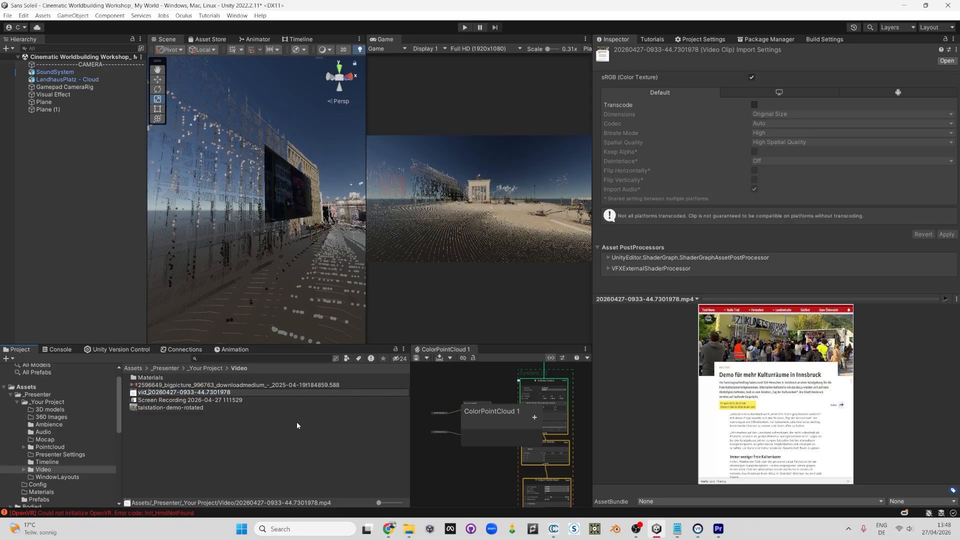
key(Return)
key(Up)
key(Up)
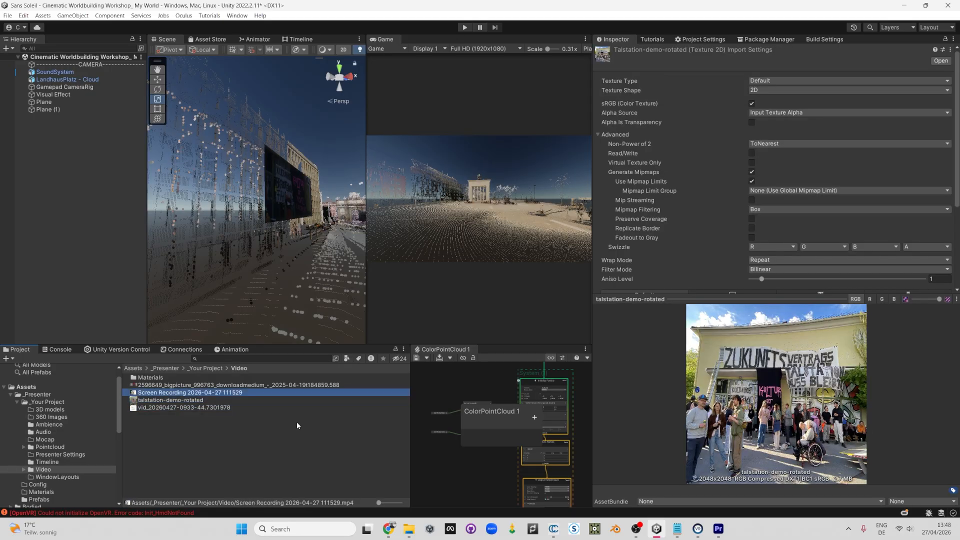
key(F2)
key(Home)
text(vid_)
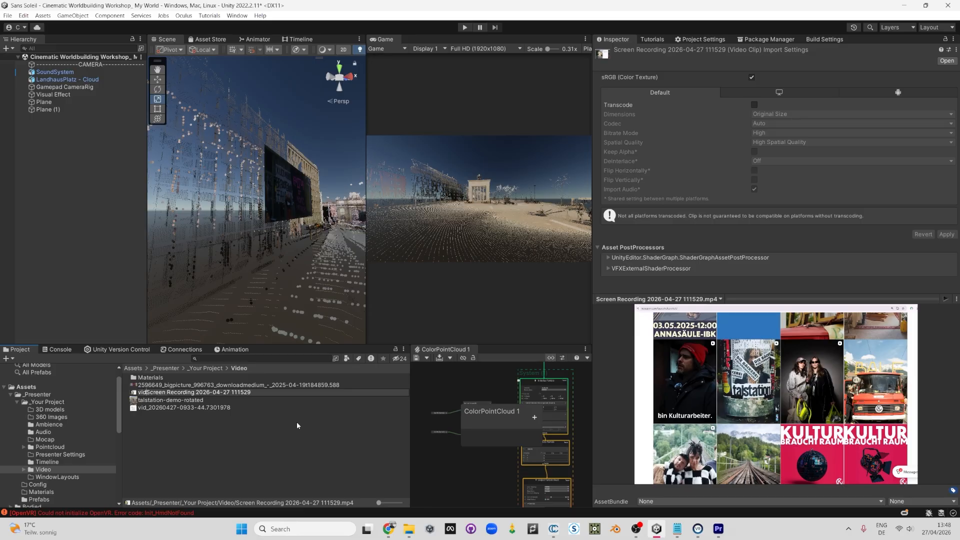
key(Return)
click(296, 425)
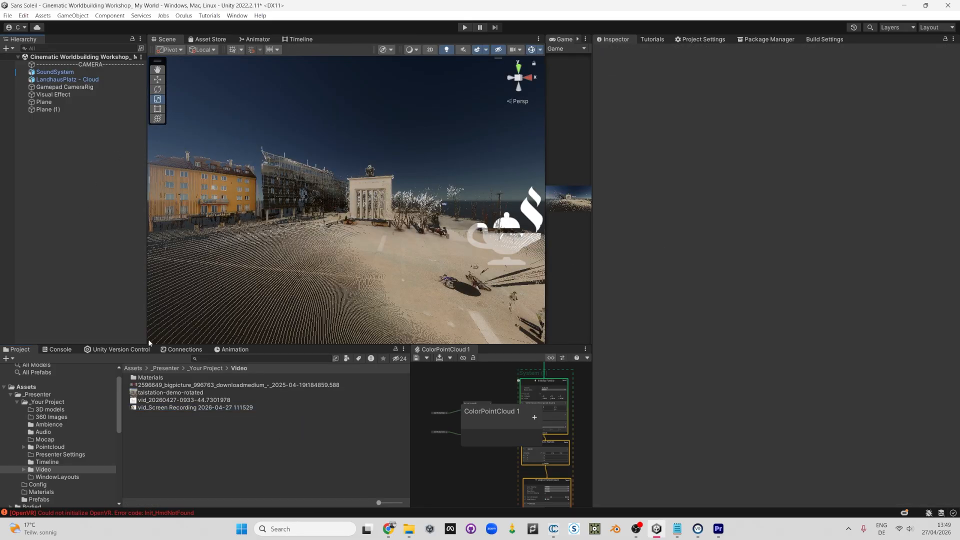
Step: Create a Video Player object in the scene and keep its default name
right_click(71, 202)
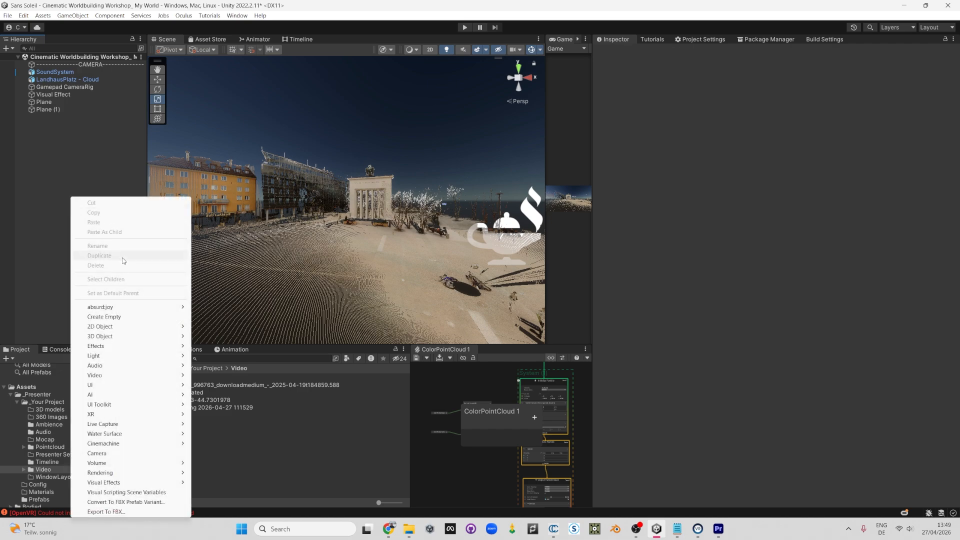
mouse_move(108, 375)
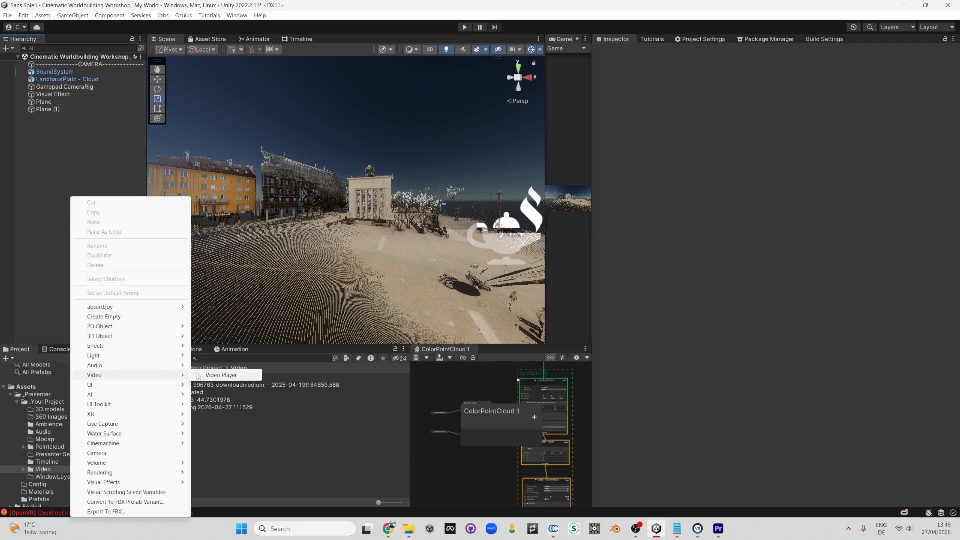
click(212, 377)
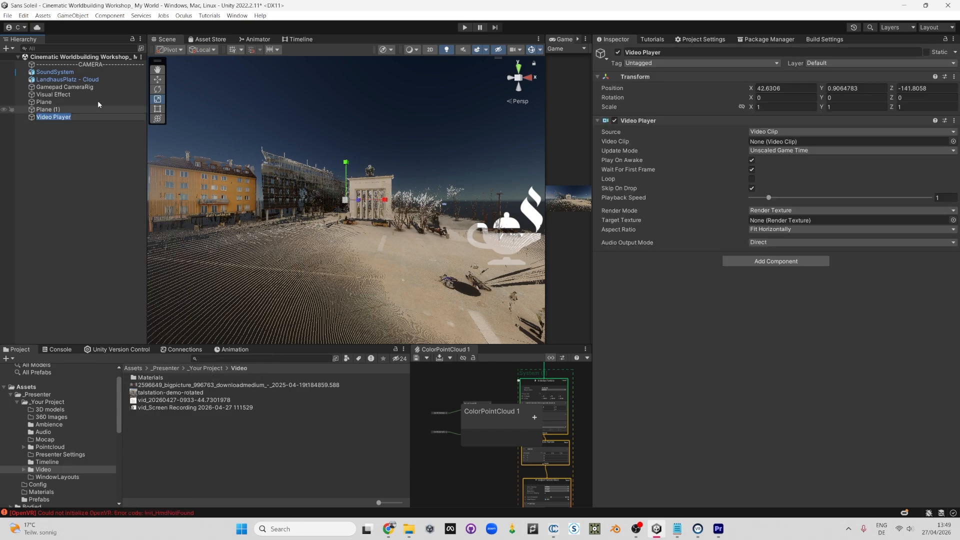
key(Return)
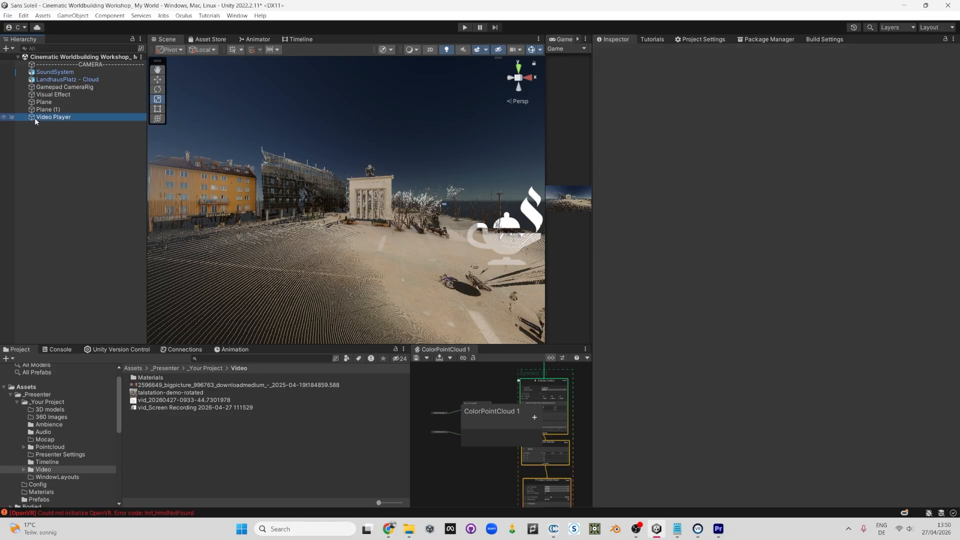
Step: Set the Video Player's position to 0, 0, 0
click(802, 88)
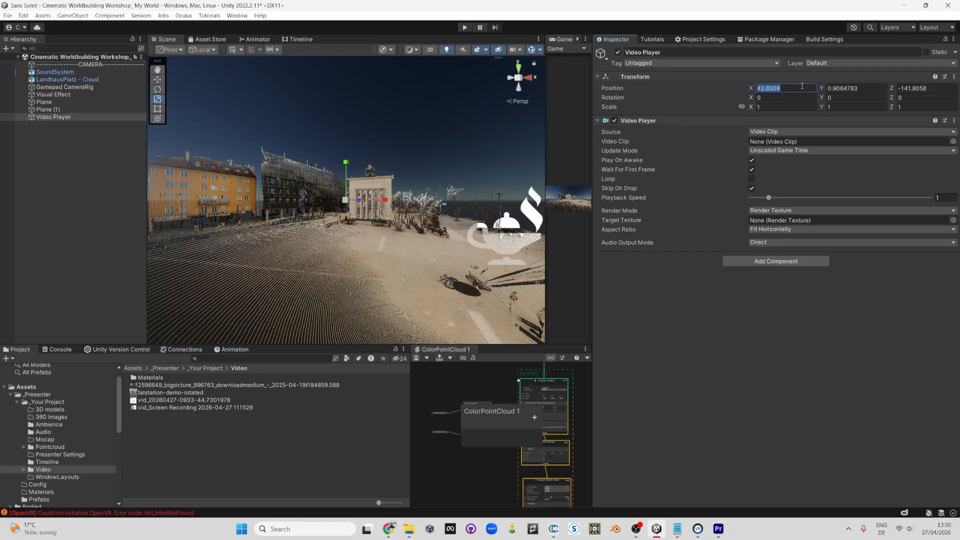
text(0)
key(Tab)
text(0)
key(Tab)
text(0)
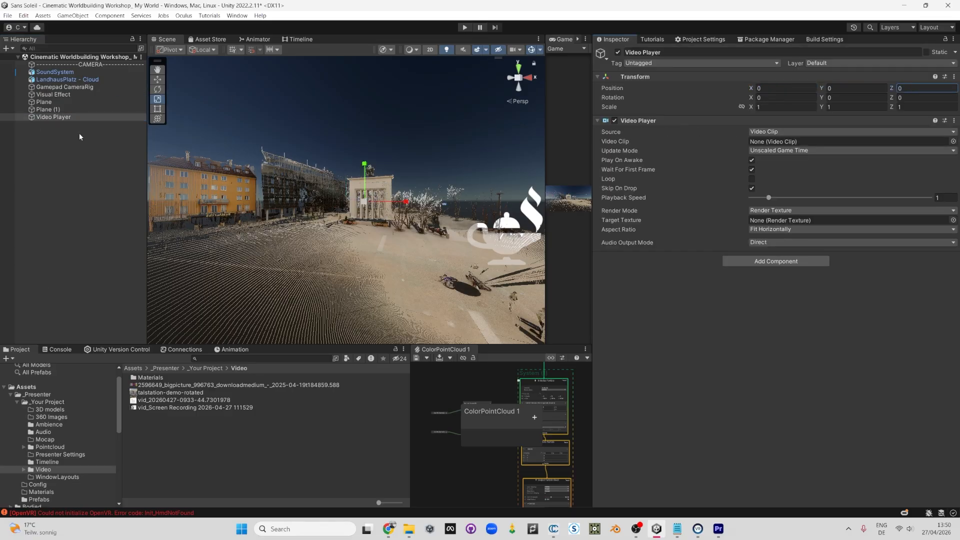
click(50, 117)
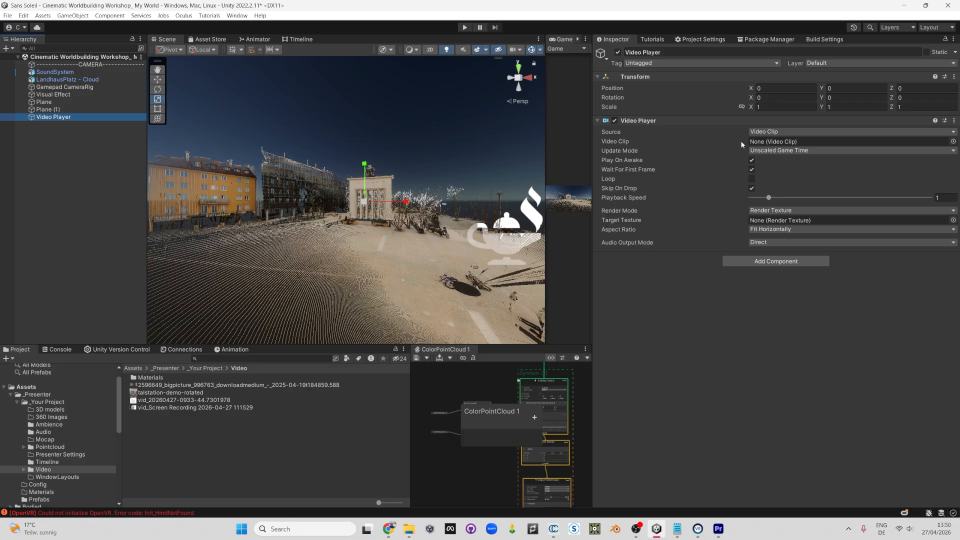
click(772, 132)
click(620, 142)
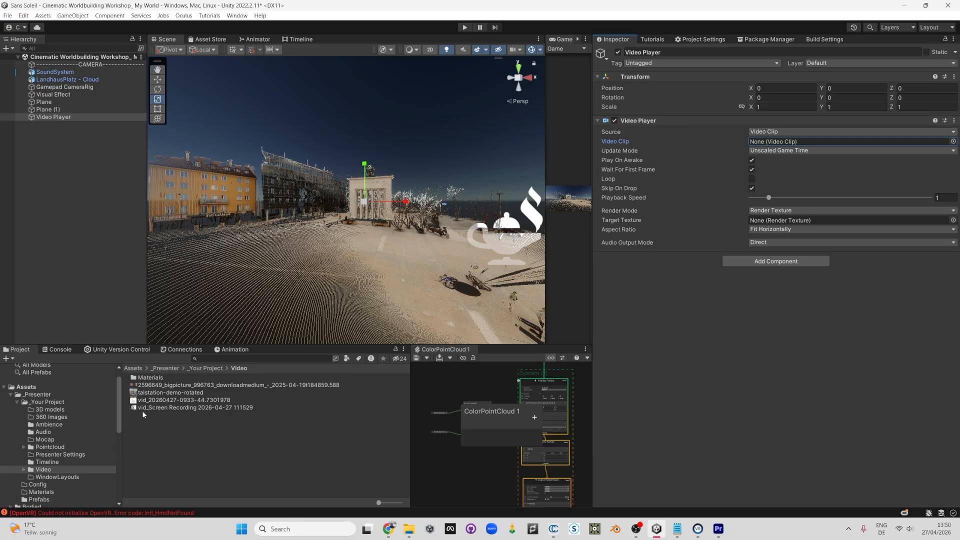
drag(155, 411, 764, 143)
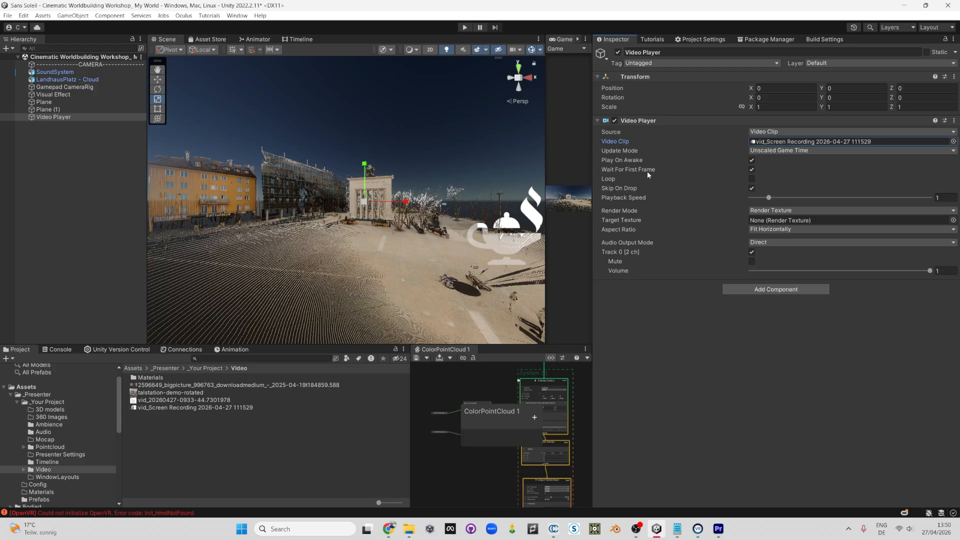
click(751, 179)
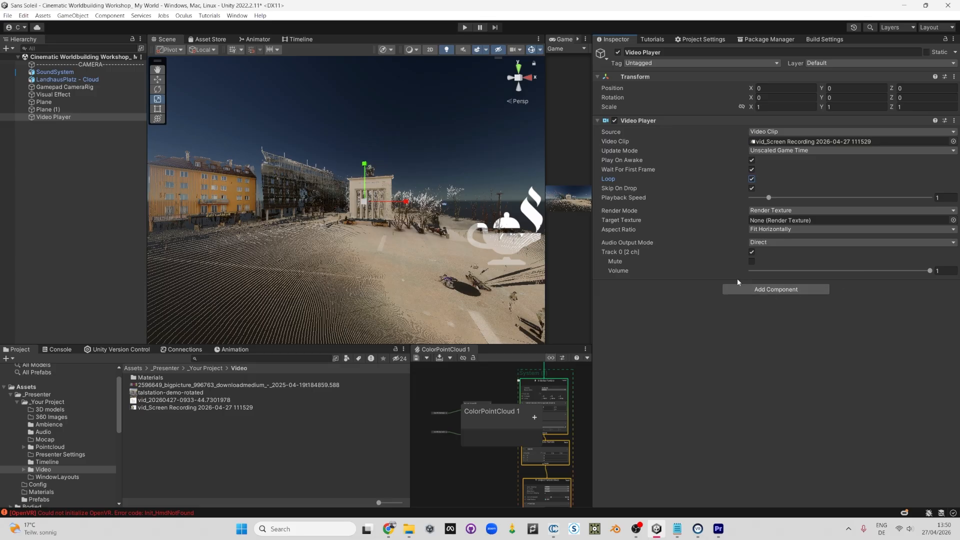
Step: Review the Video Player's render mode options without changing them, and widen the Game view beside the Scene view
middle_drag(336, 156, 337, 186)
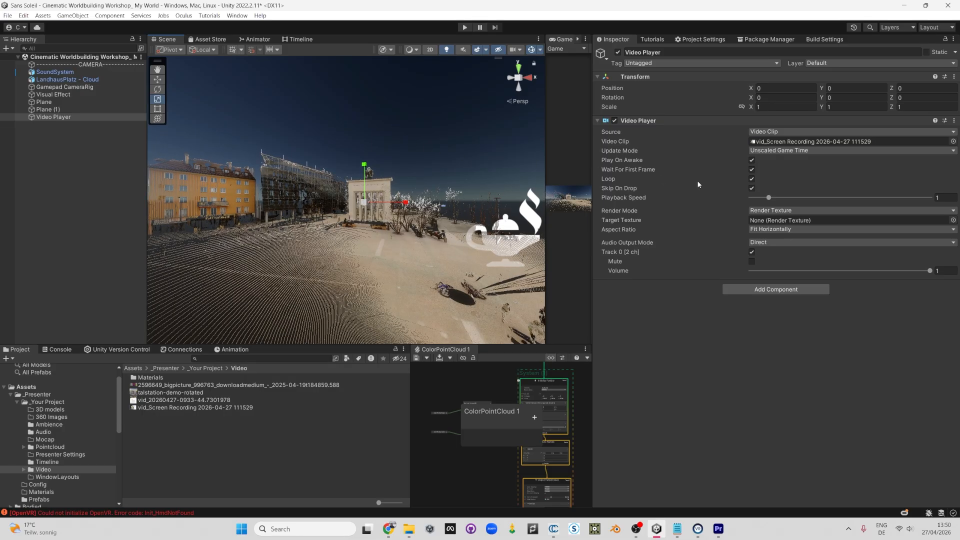
click(773, 210)
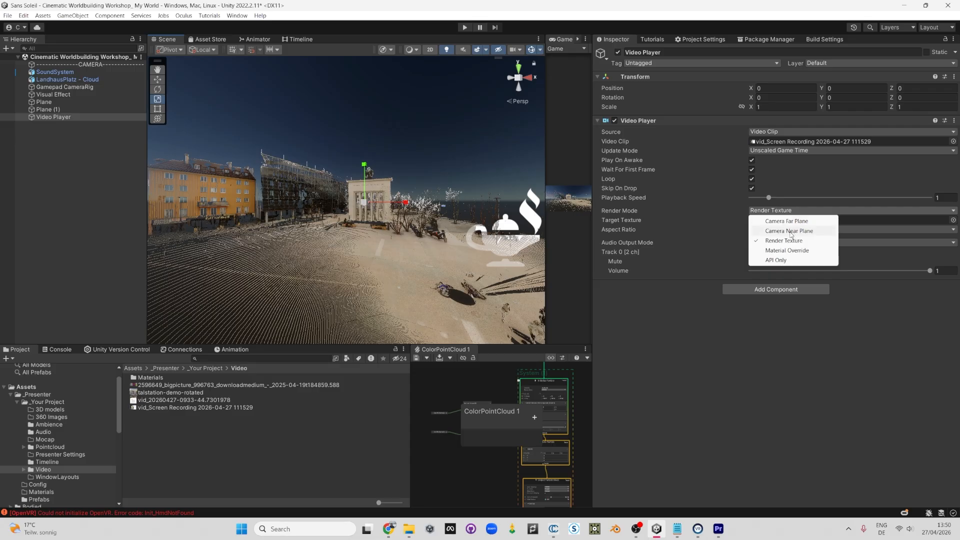
click(544, 180)
drag(546, 180, 359, 192)
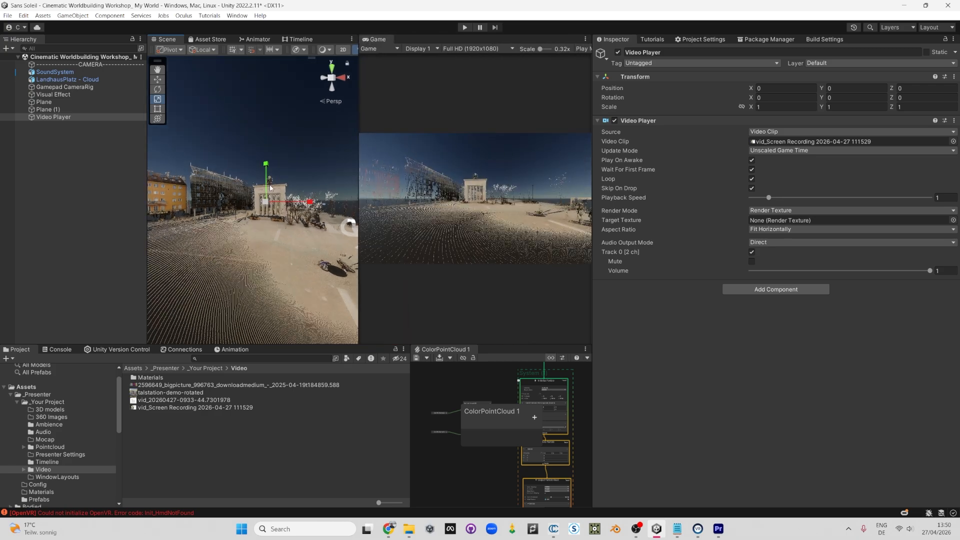
Step: Examine the second image plane and its surroundings in the point cloud from near and far
scroll(233, 202, up, 5)
right_drag(234, 202, 204, 209)
click(219, 217)
click(205, 210)
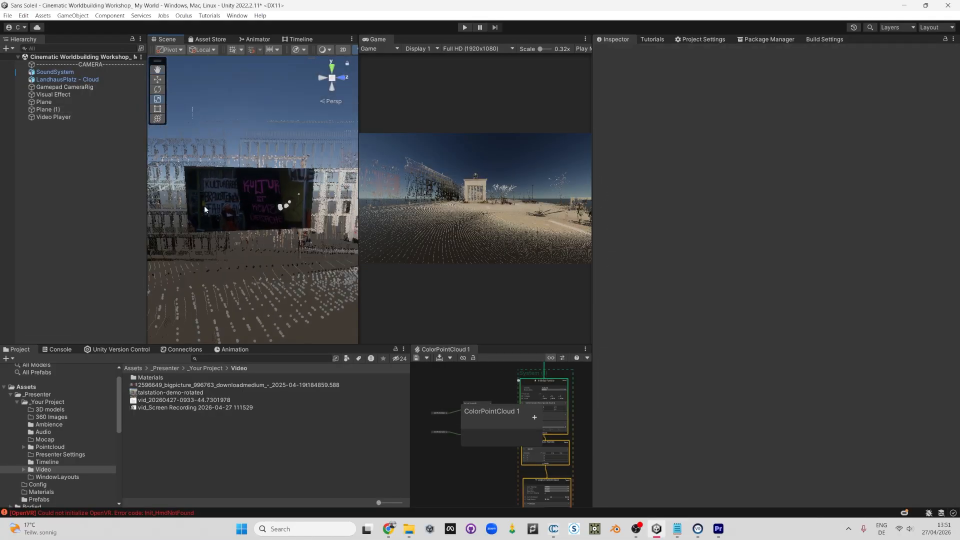
click(238, 184)
key(f)
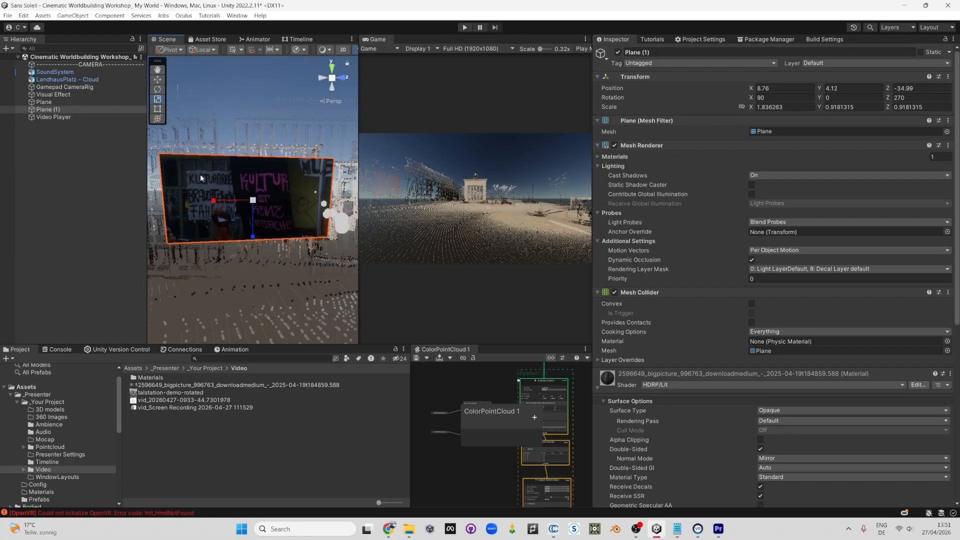
scroll(165, 162, down, 8)
click(167, 170)
alt+drag(167, 170, 370, 216)
scroll(254, 248, down, 3)
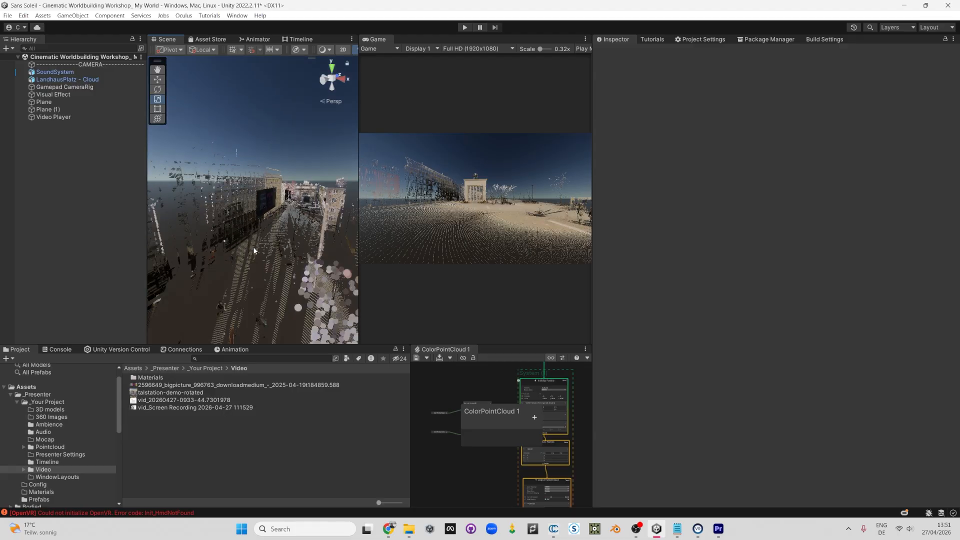
alt+drag(254, 251, 345, 244)
Step: Add a new 3D plane to the scene as a surface for the video
click(44, 117)
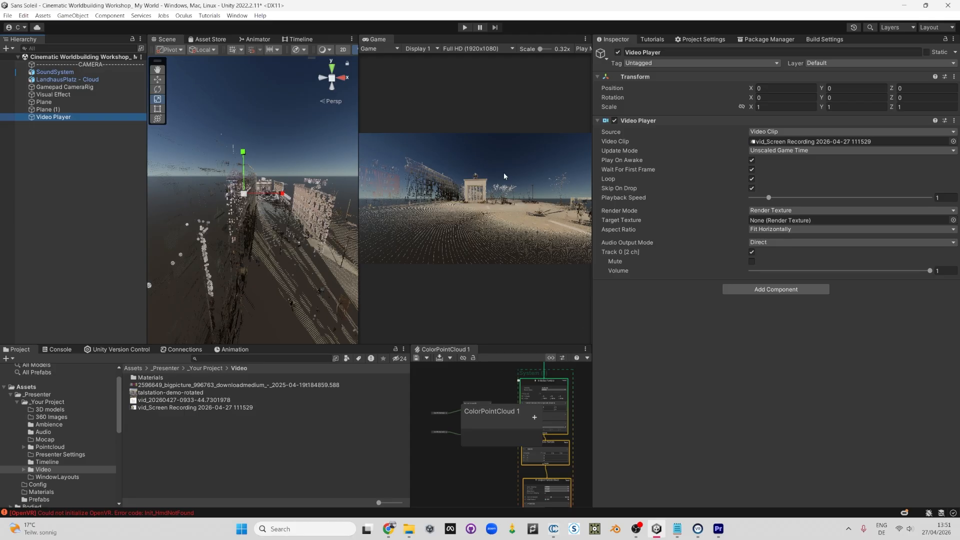
right_click(42, 148)
mouse_move(75, 288)
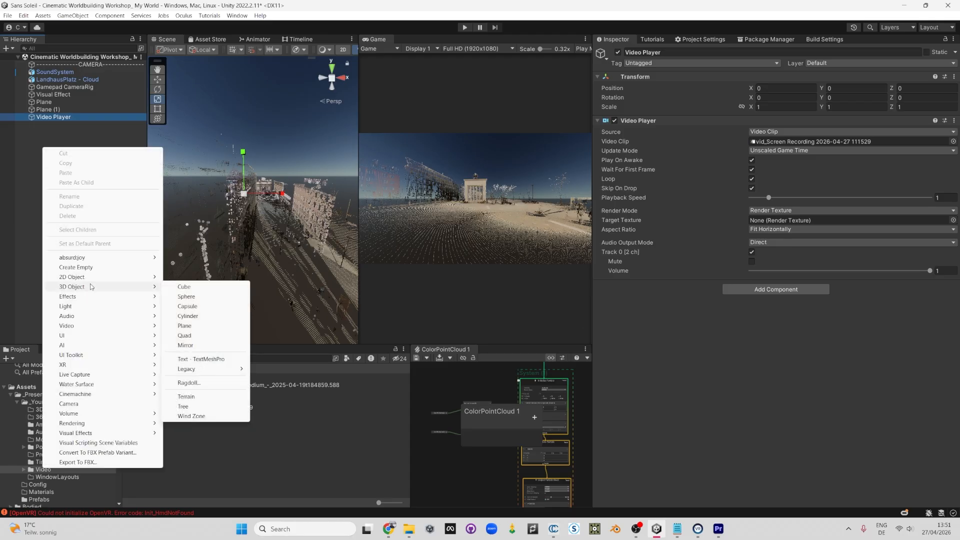
click(24, 149)
right_click(23, 148)
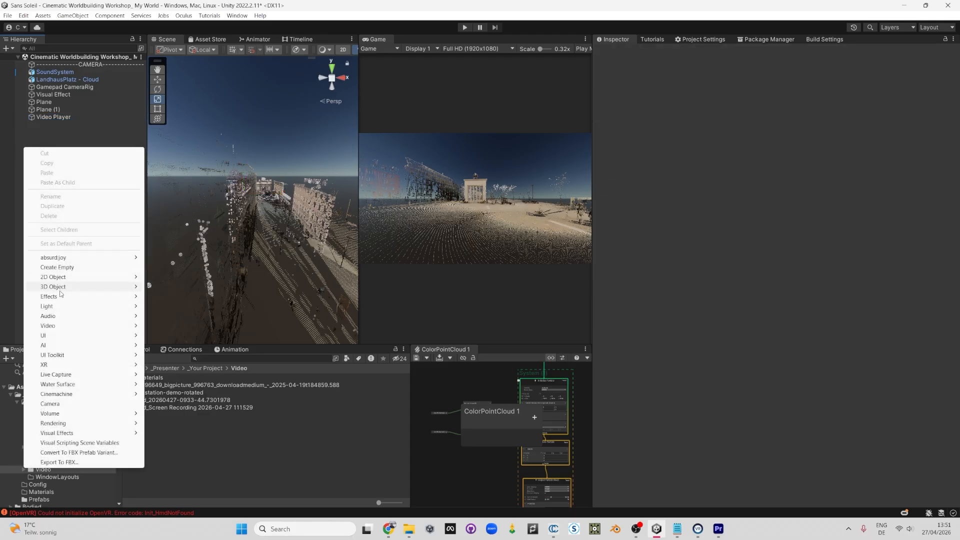
click(170, 325)
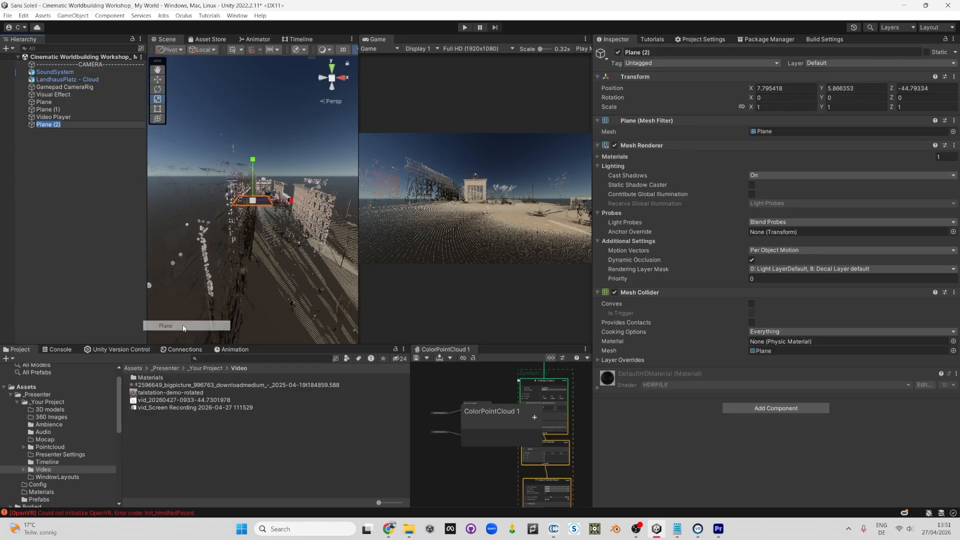
Step: Move the new plane along its X axis to X -6.9, clear of the point cloud buildings
alt+drag(285, 222, 345, 290)
key(w)
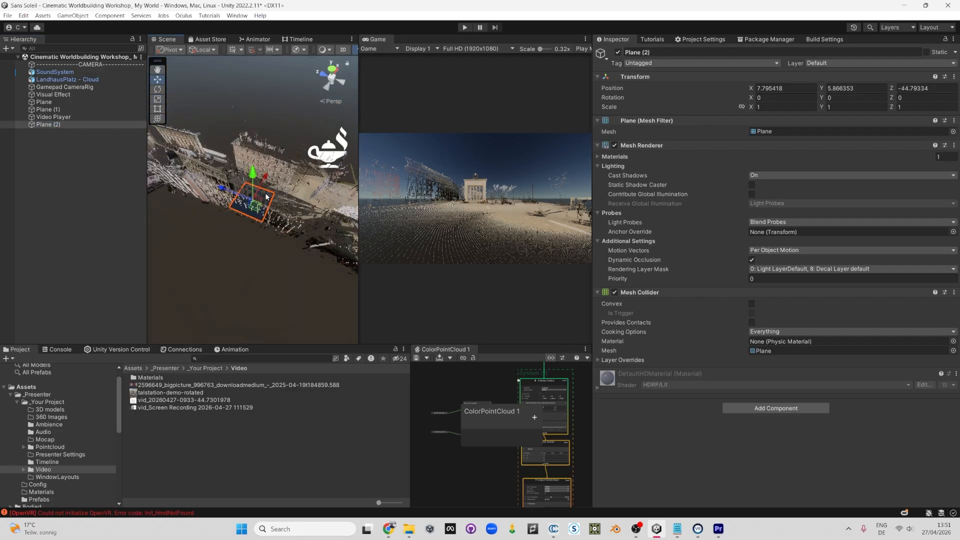
drag(265, 182, 228, 250)
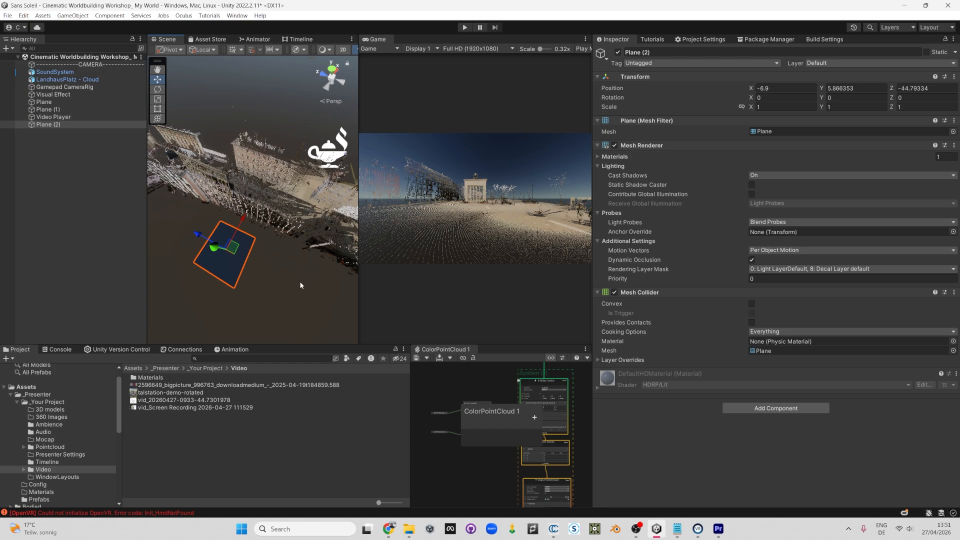
alt+drag(173, 240, 212, 142)
click(49, 116)
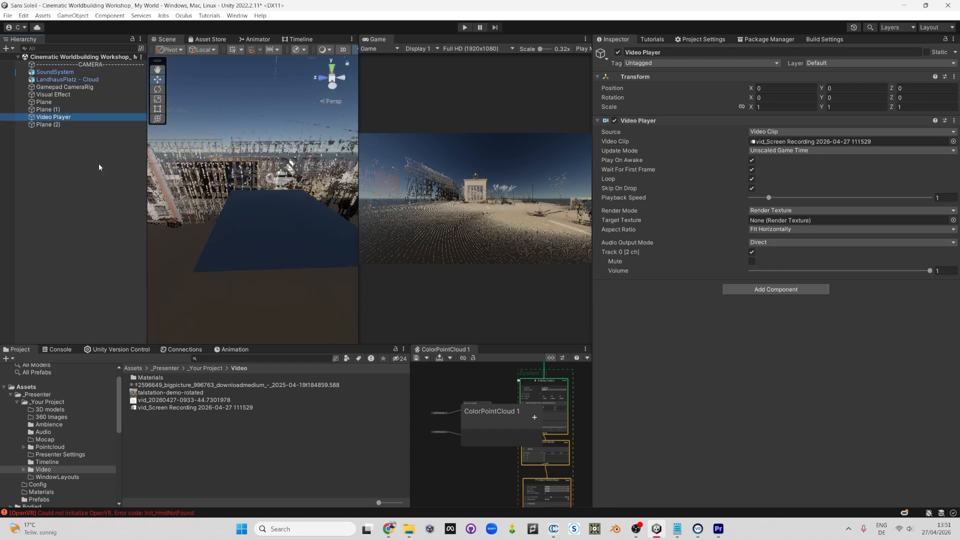
scroll(247, 230, down, 5)
alt+drag(255, 227, 253, 242)
click(253, 242)
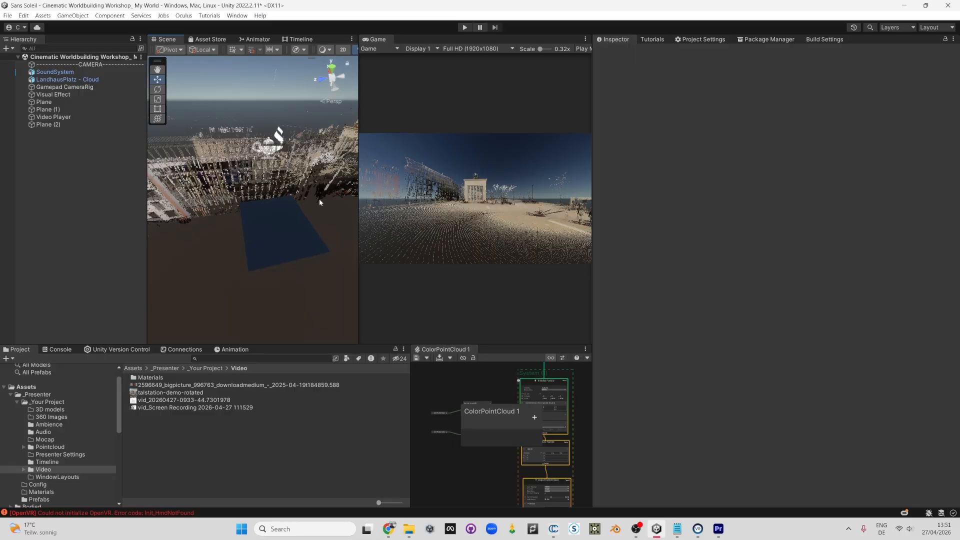
click(282, 232)
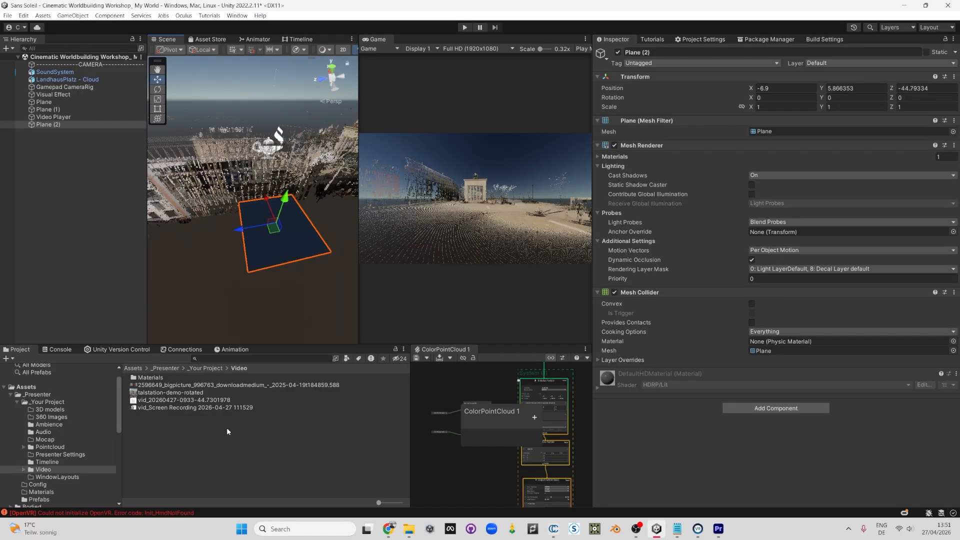
Step: Create a material named VideoTexture in the Video folder and apply it to the new plane
right_click(177, 451)
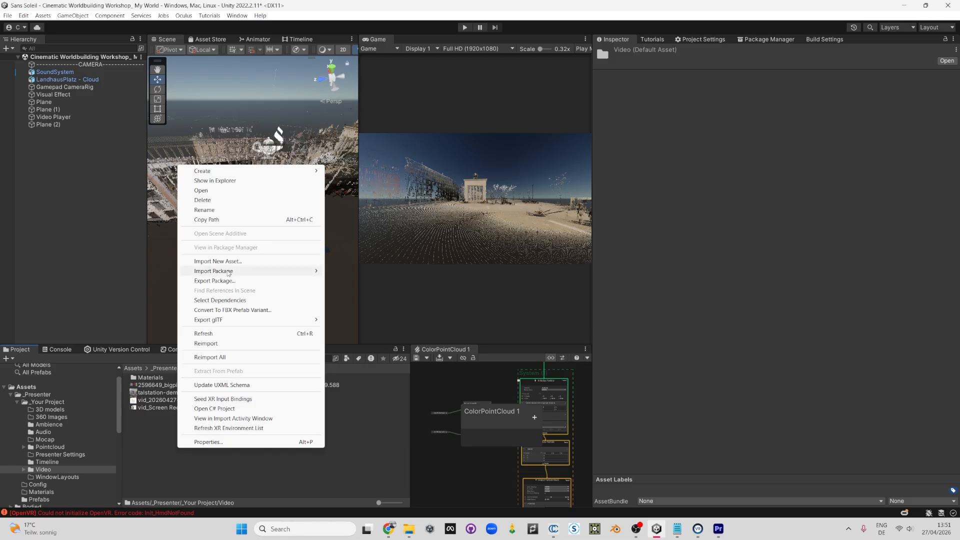
mouse_move(215, 173)
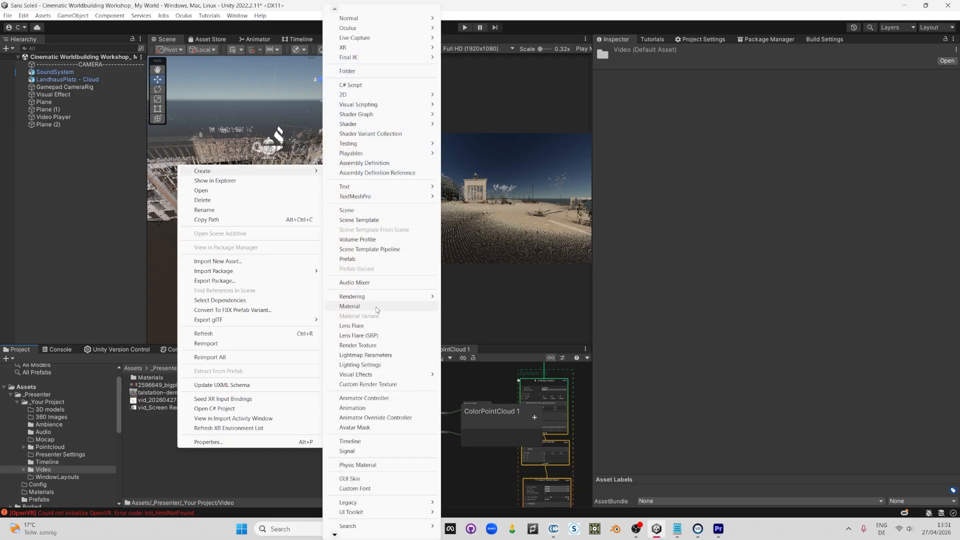
right_click(176, 467)
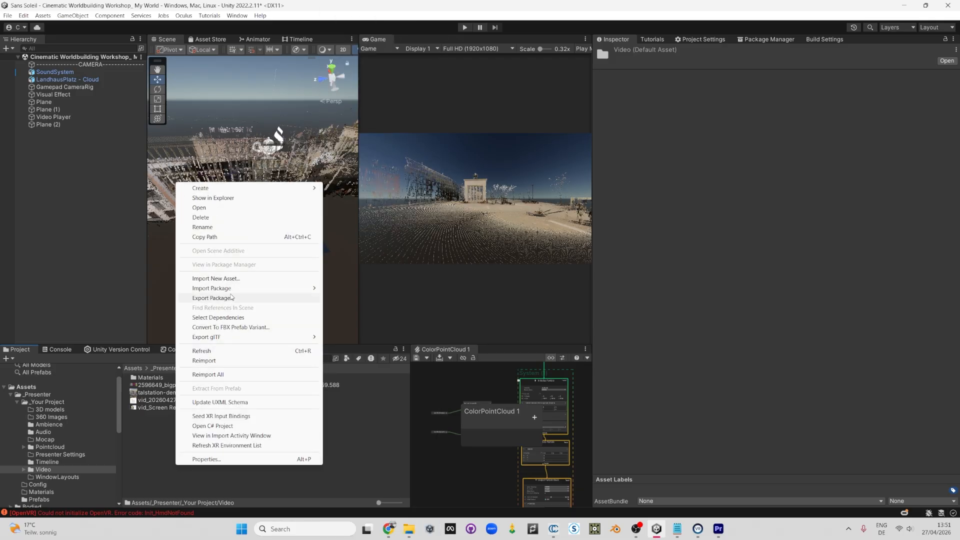
mouse_move(198, 192)
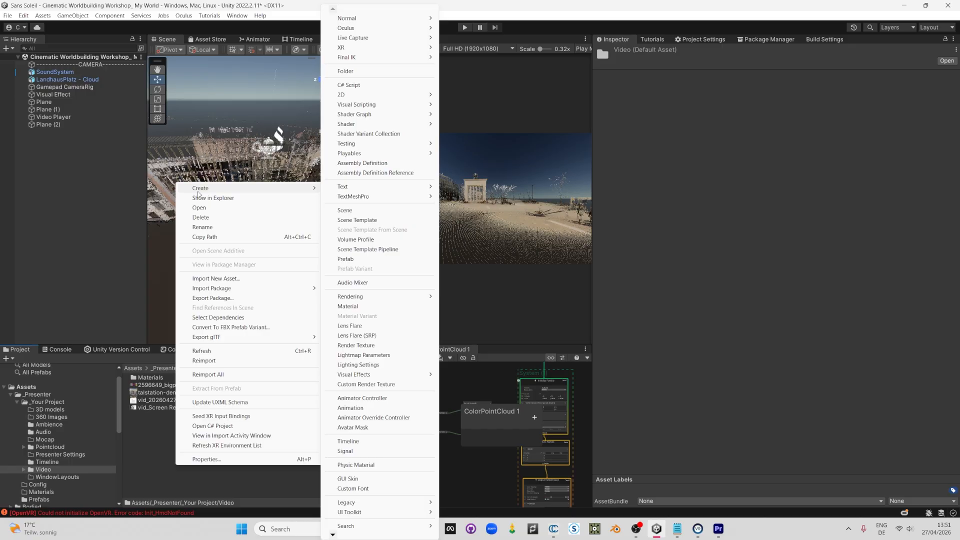
click(383, 310)
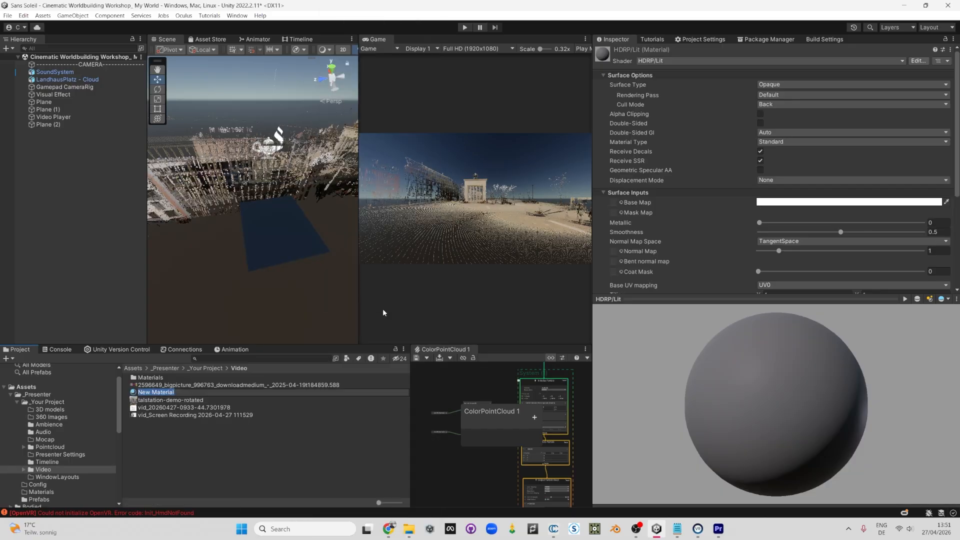
text(VideoTexture)
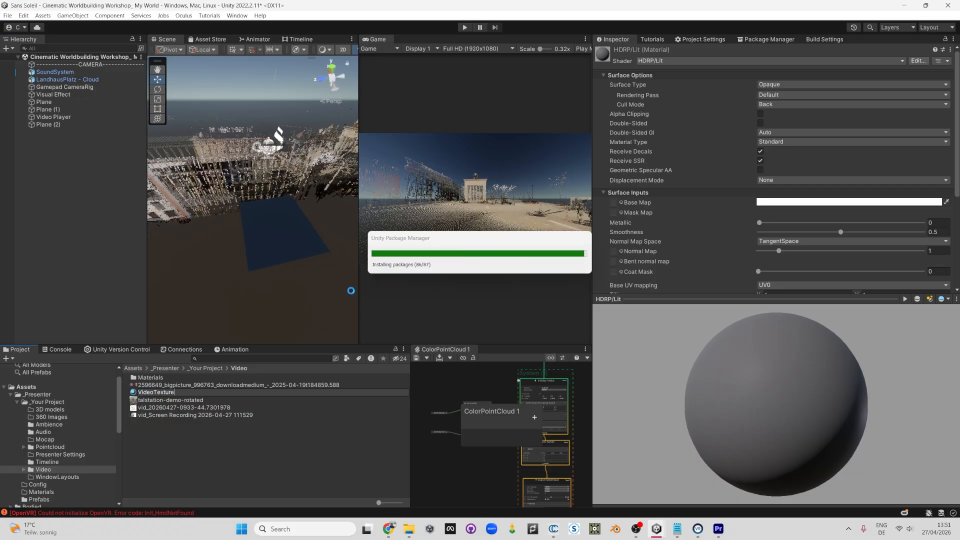
key(Return)
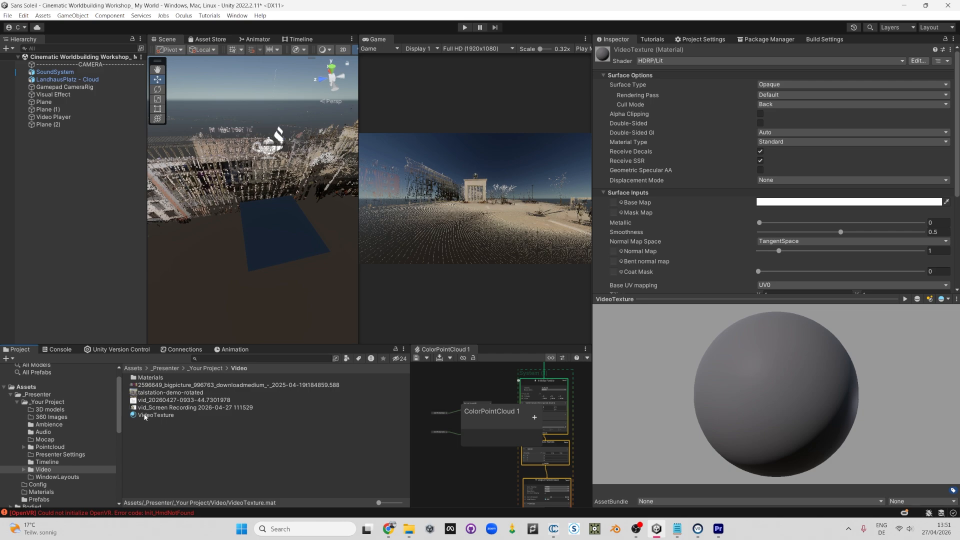
mouse_move(145, 416)
mouse_down()
mouse_move(234, 346)
mouse_move(285, 240)
mouse_move(265, 235)
mouse_up()
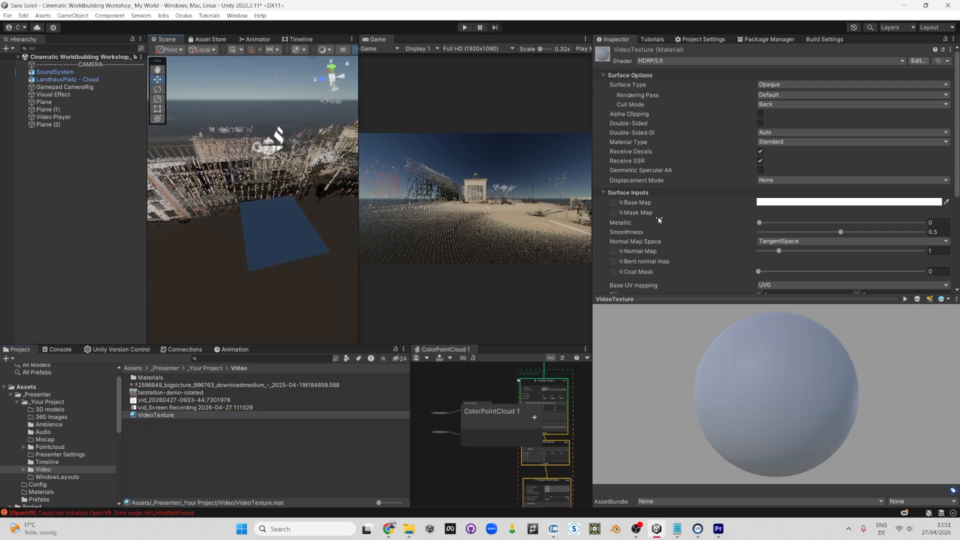
click(778, 202)
drag(839, 254, 784, 217)
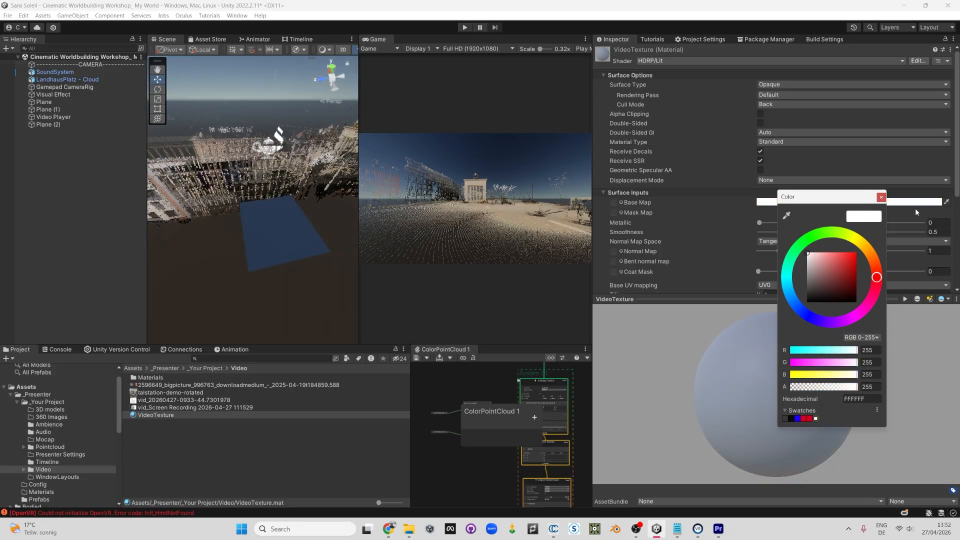
click(880, 196)
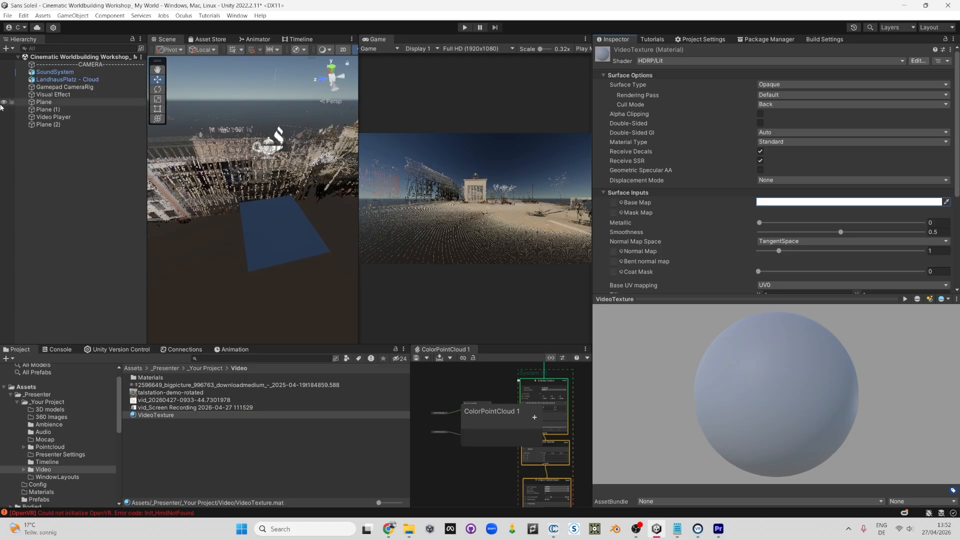
Step: Check the material assigned to the new plane's Mesh Renderer and locate that material in the Video folder
scroll(257, 214, up, 3)
middle_drag(257, 214, 184, 241)
alt+drag(184, 241, 238, 295)
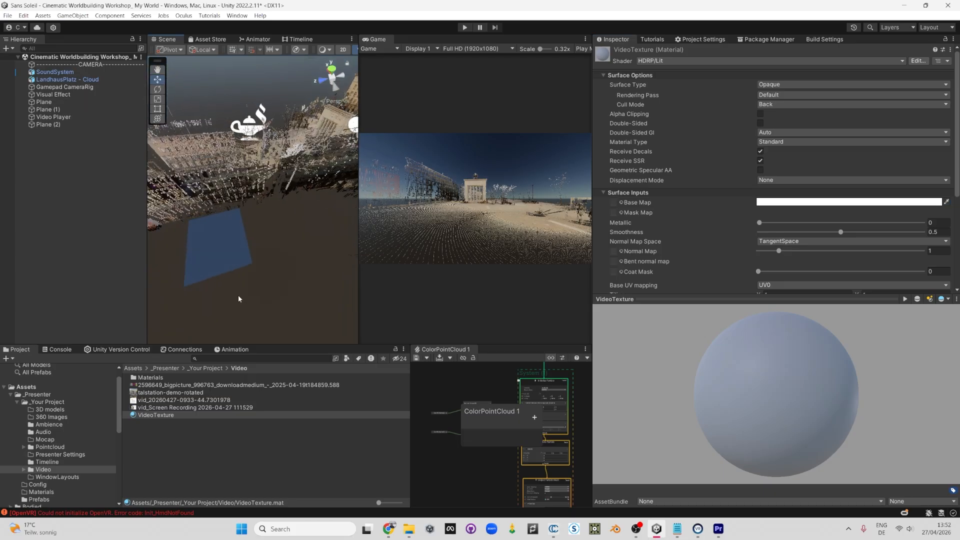
click(233, 243)
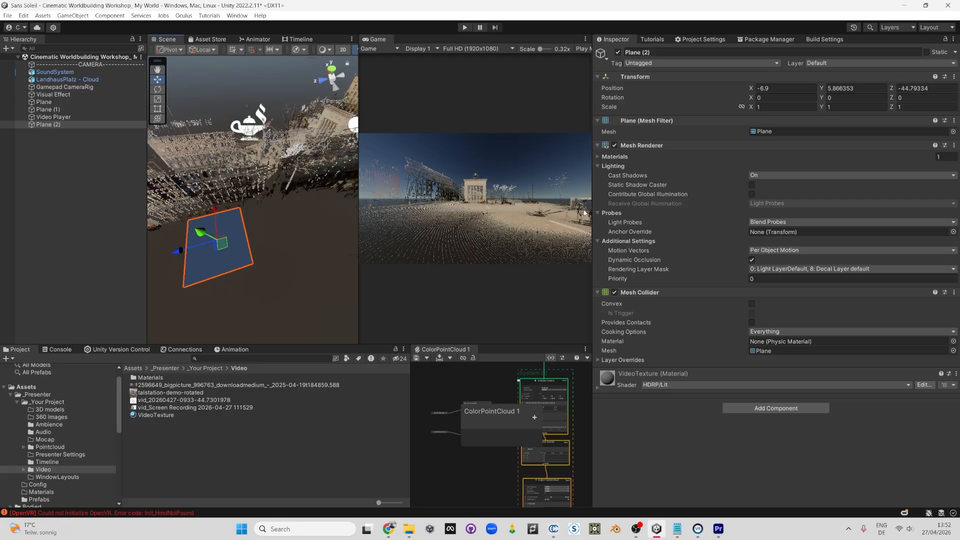
click(599, 157)
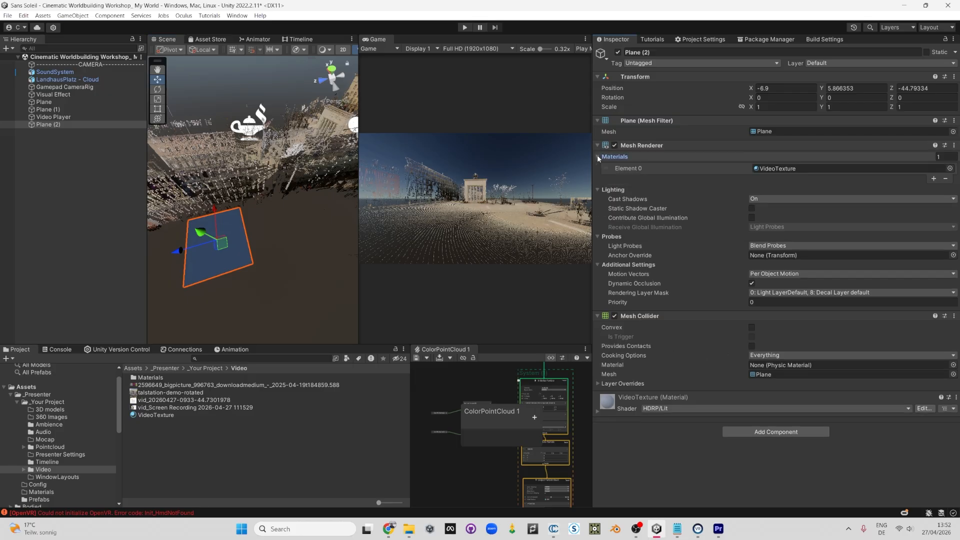
click(772, 169)
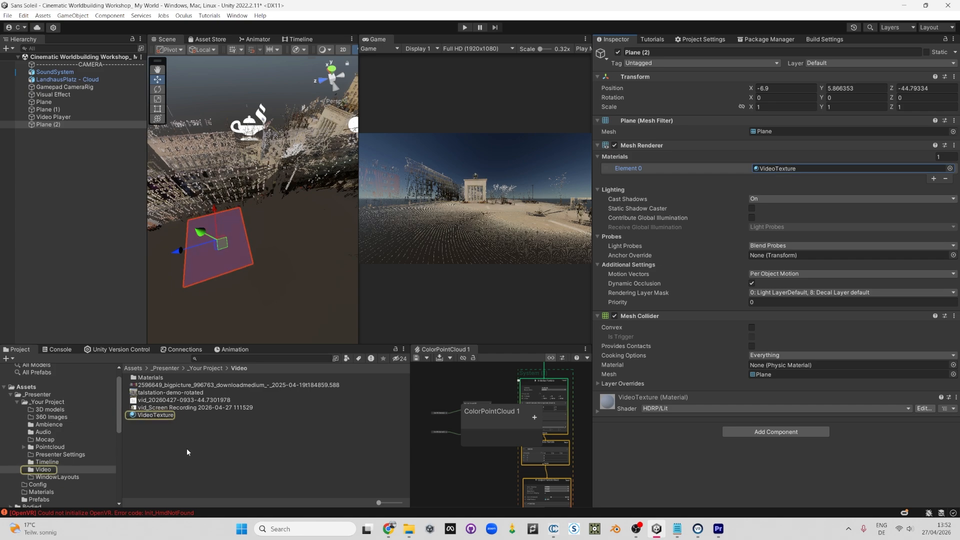
click(160, 417)
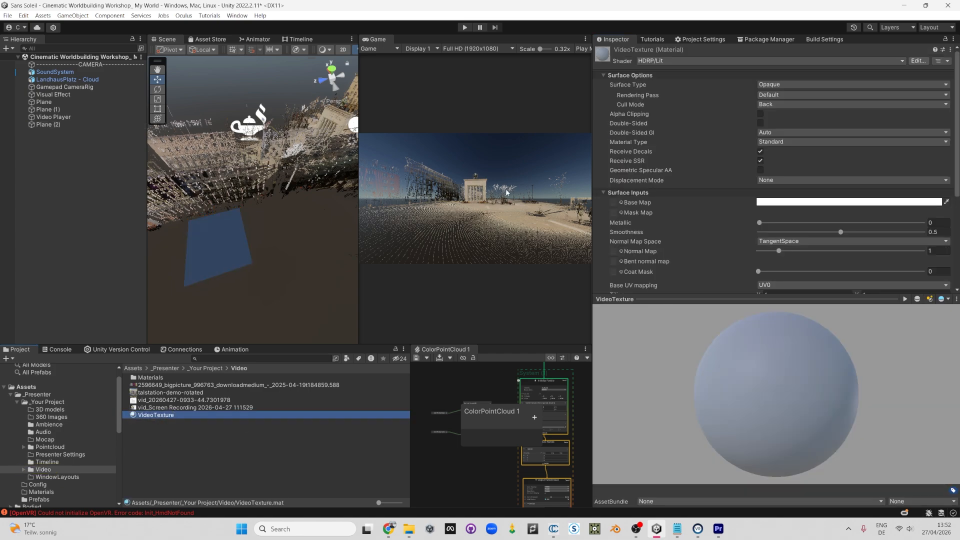
Step: Review the Video Player's source clip and the surface settings of the VideoTexture material on the new plane
click(55, 117)
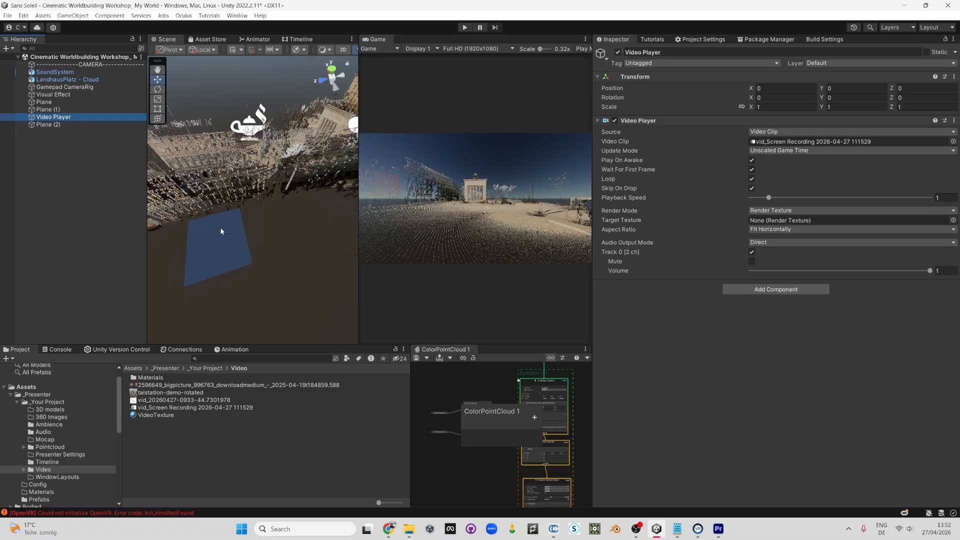
click(792, 143)
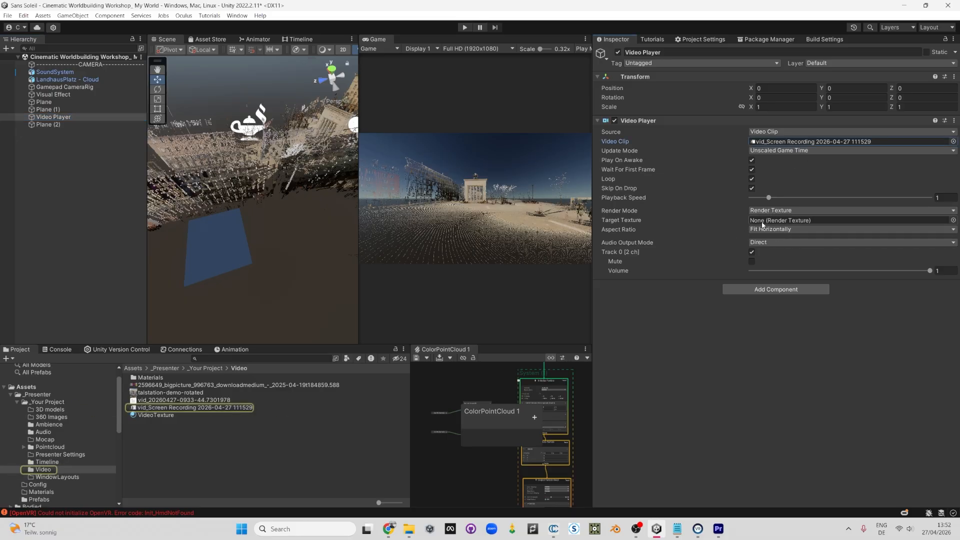
click(199, 241)
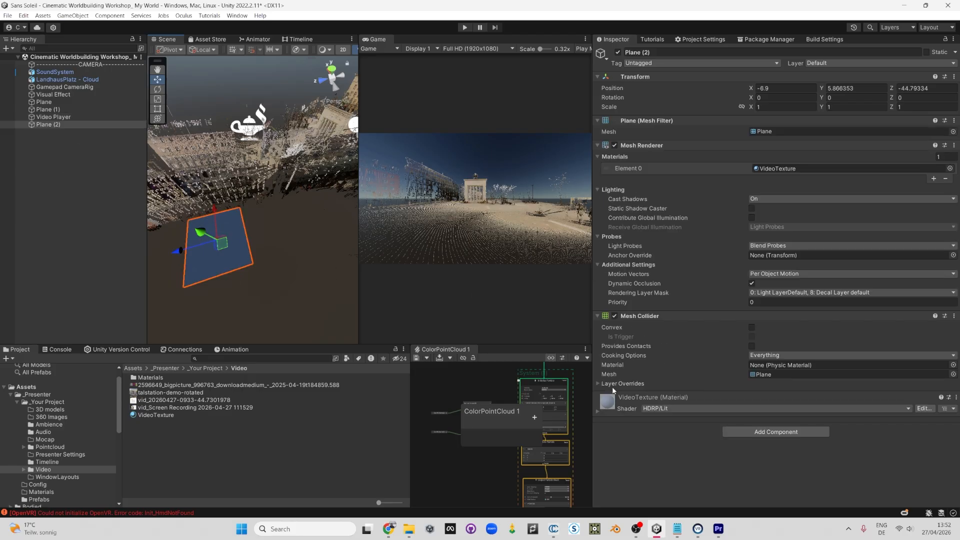
click(645, 400)
scroll(620, 314, down, 5)
scroll(629, 240, down, 3)
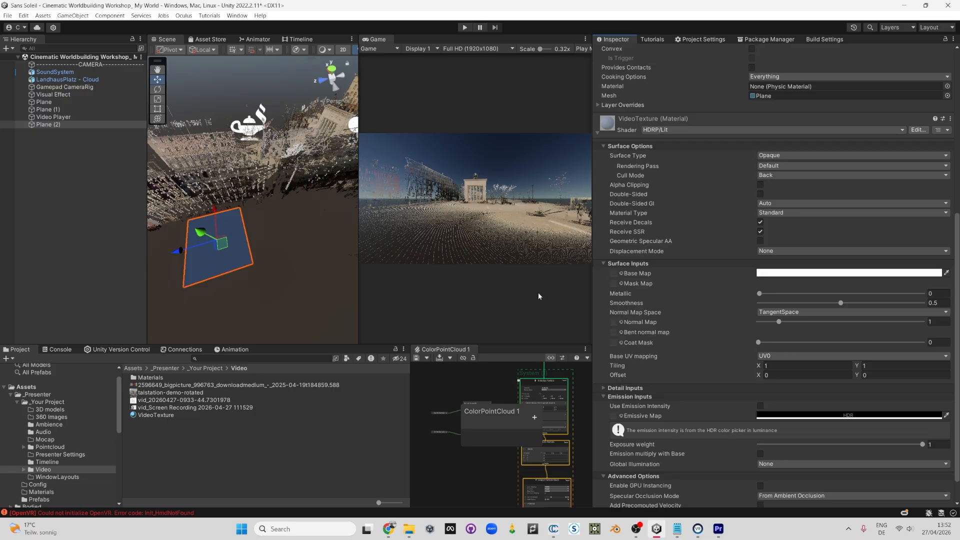
Step: Check the Video Player's Target Texture setting and create a render texture with the default name in the Video folder
double_click(54, 117)
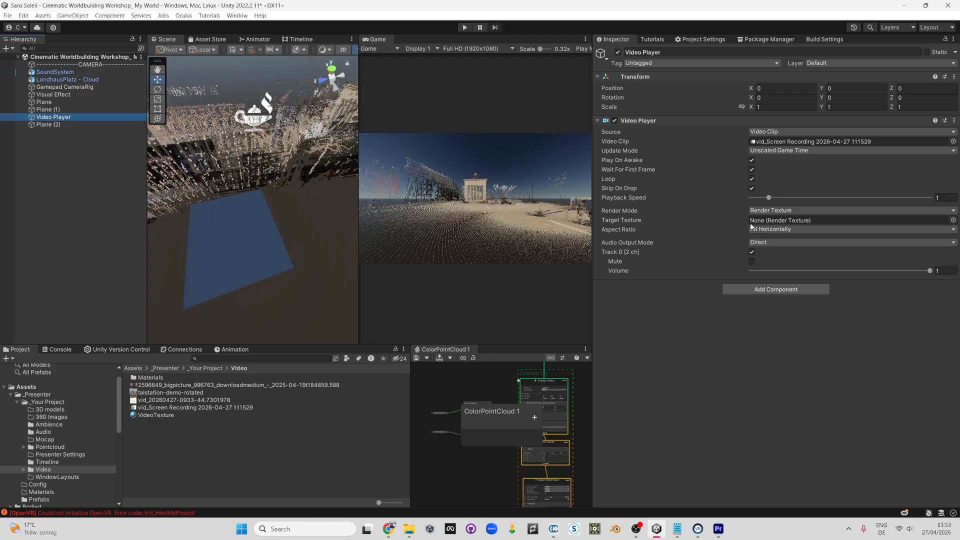
click(625, 221)
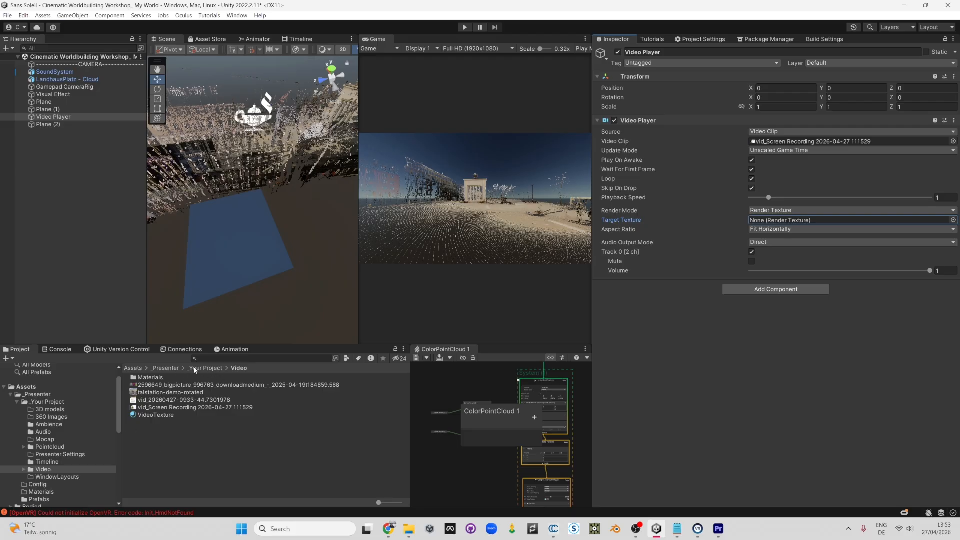
right_click(167, 446)
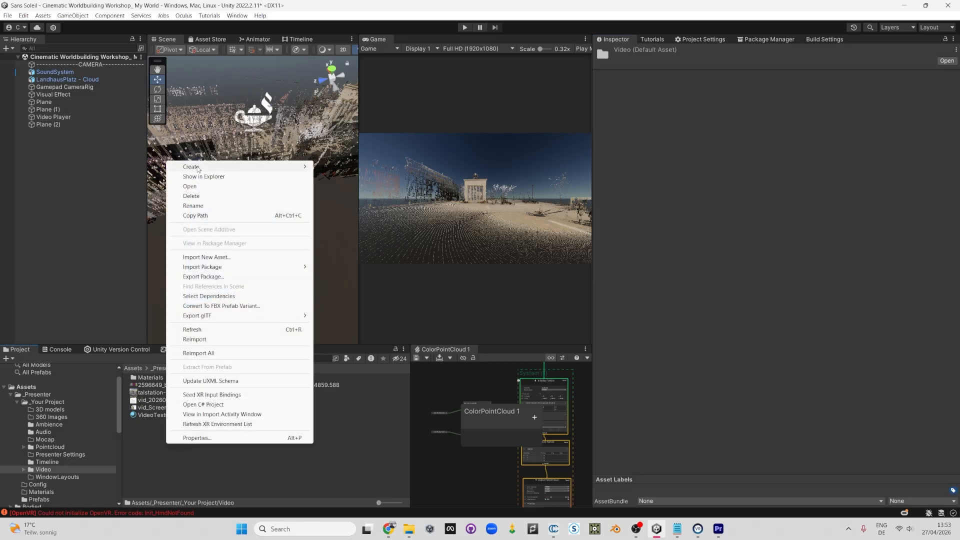
mouse_move(197, 169)
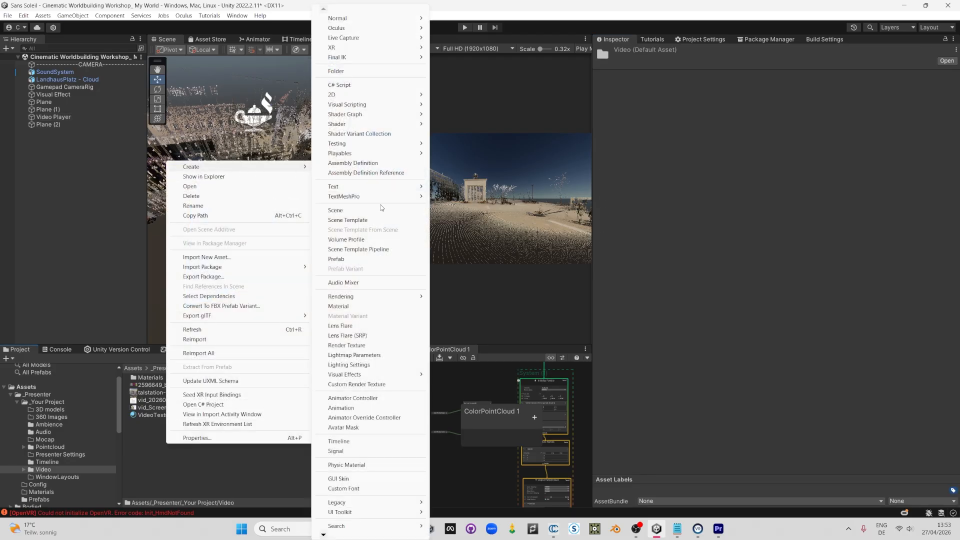
mouse_move(379, 198)
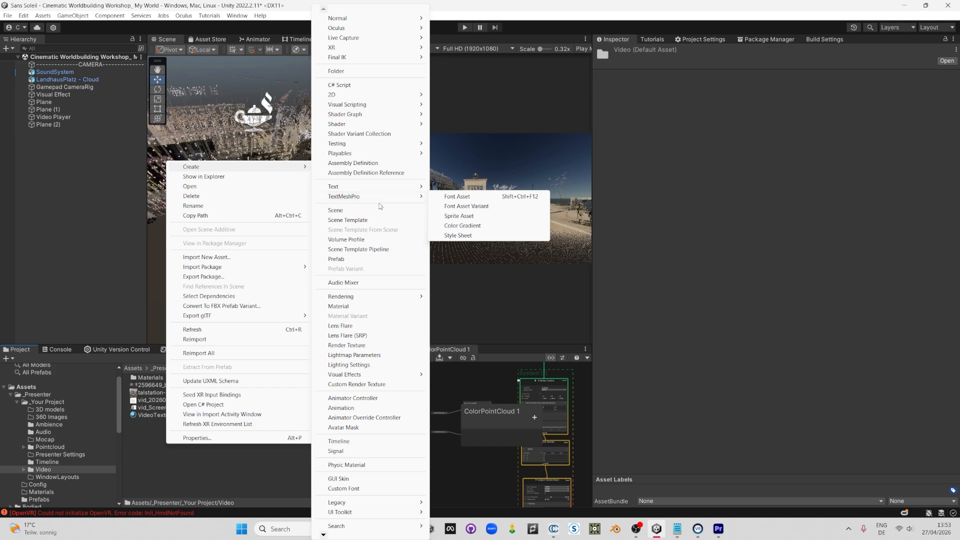
click(362, 347)
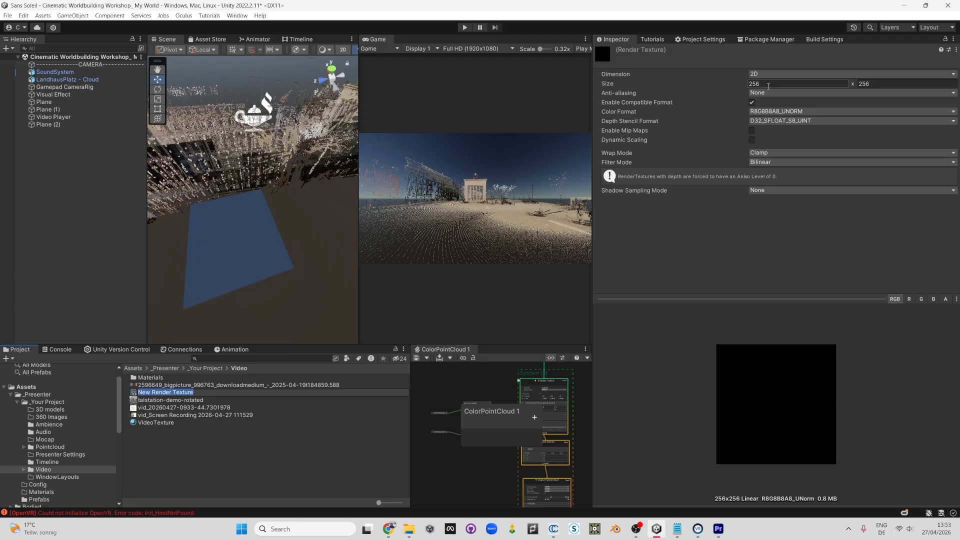
key(Return)
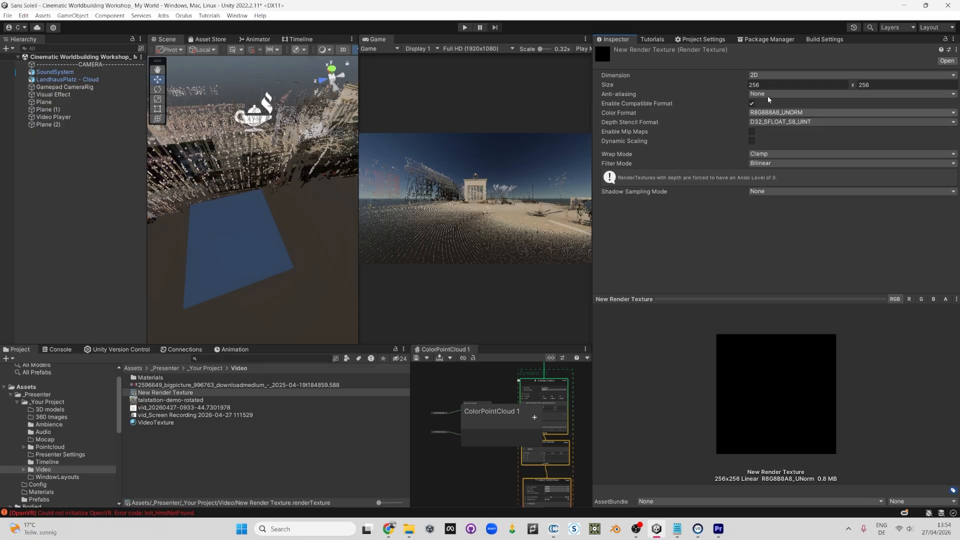
Step: Inspect the new render texture's size fields and the import settings and preview of the screen recording clip
click(760, 85)
click(878, 85)
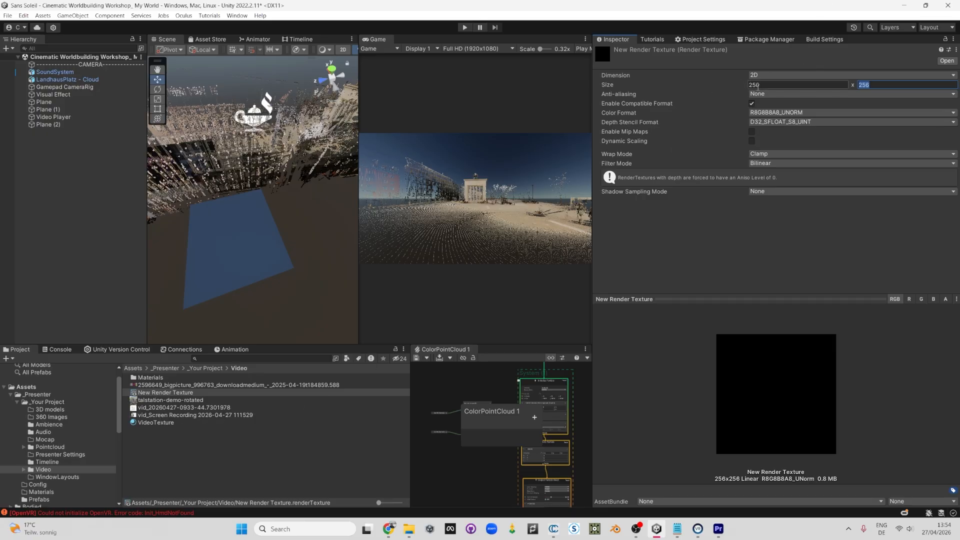
click(782, 84)
click(889, 86)
click(793, 85)
click(158, 415)
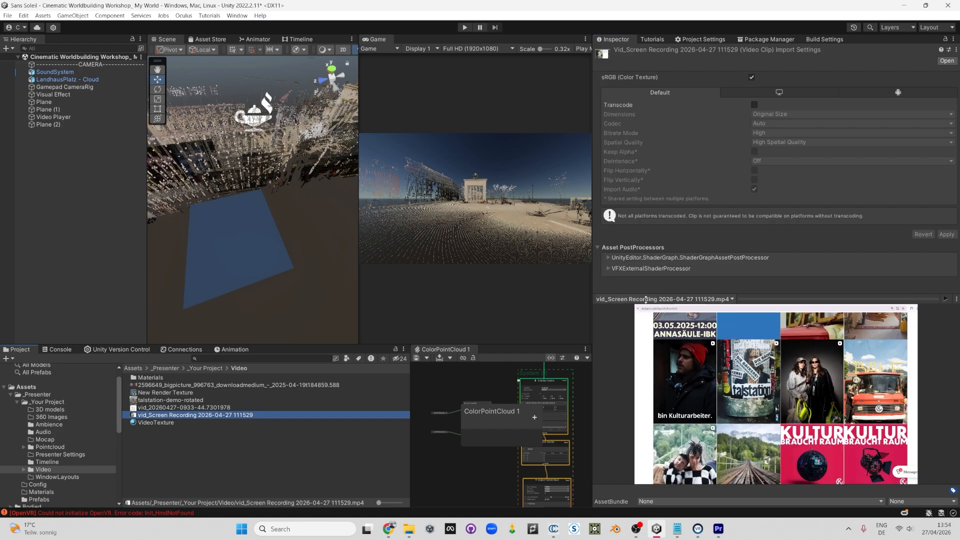
drag(635, 294, 592, 233)
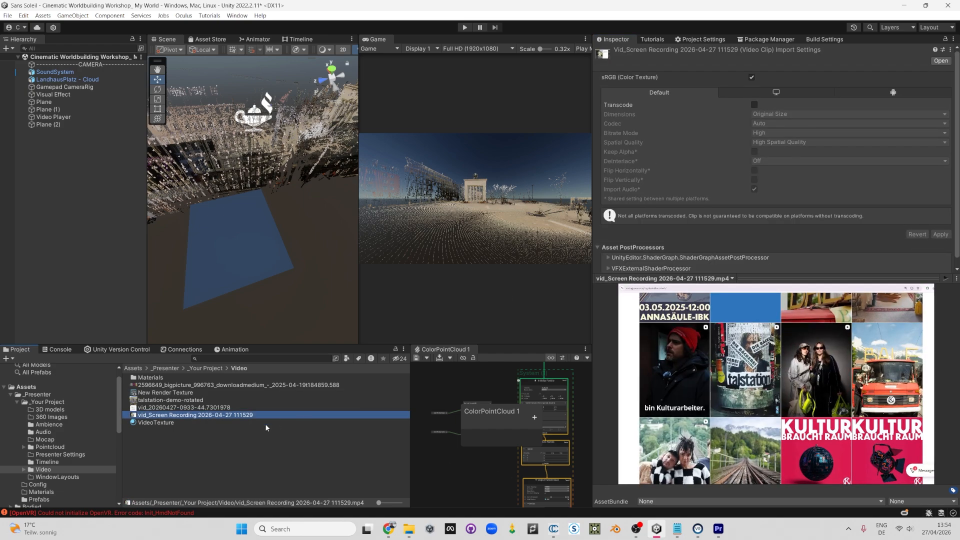
Step: Look up the frame width and height in the file properties of vid_Screen Recording 2026-04-27 111529.mp4 in File Explorer
right_click(183, 419)
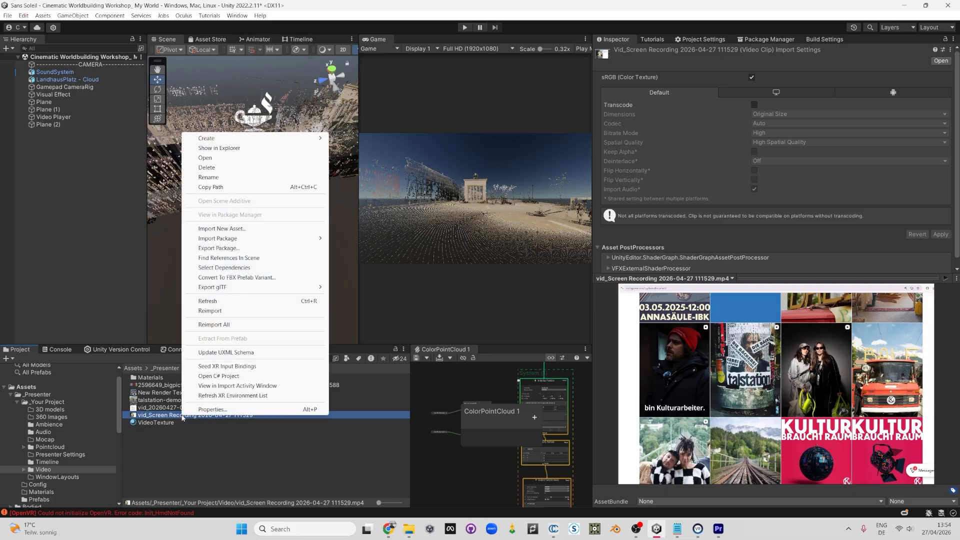
click(219, 148)
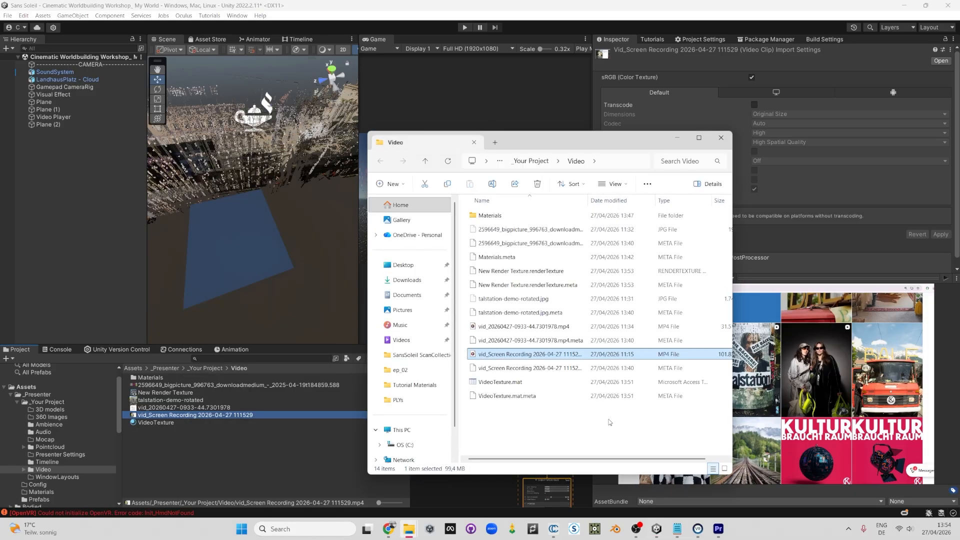
right_click(482, 355)
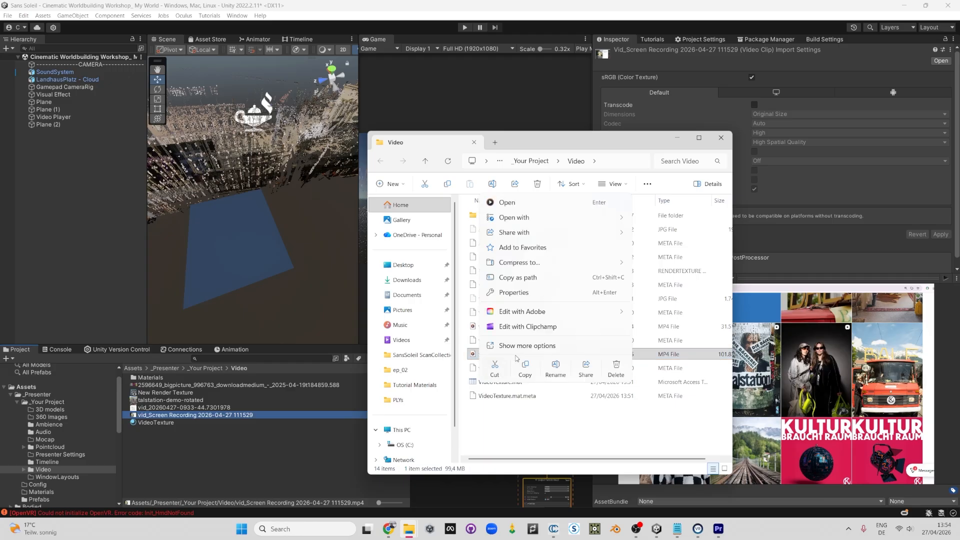
click(515, 293)
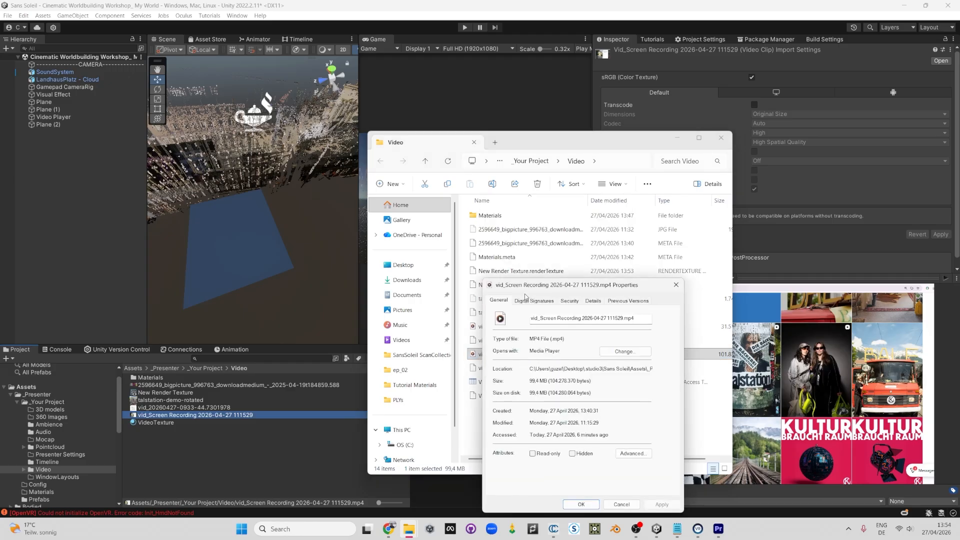
click(593, 300)
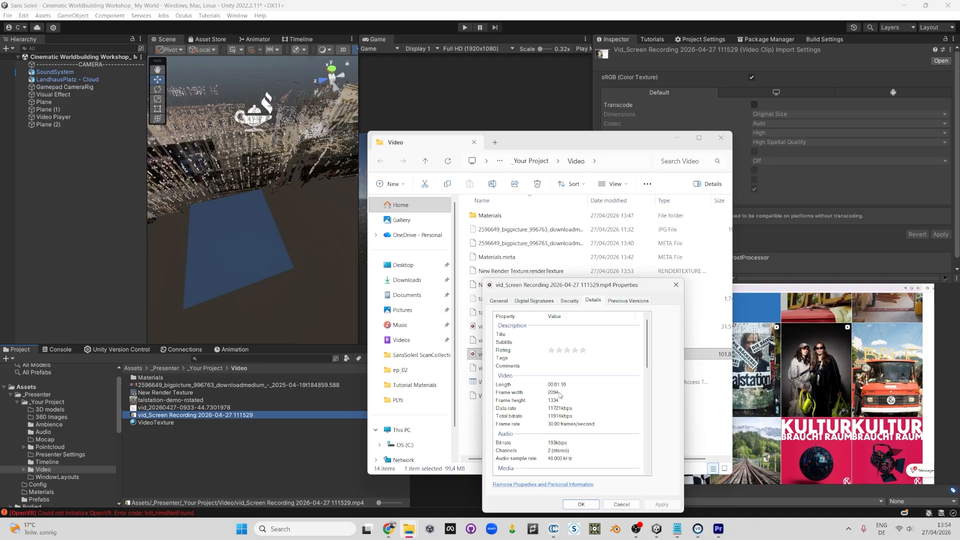
click(498, 394)
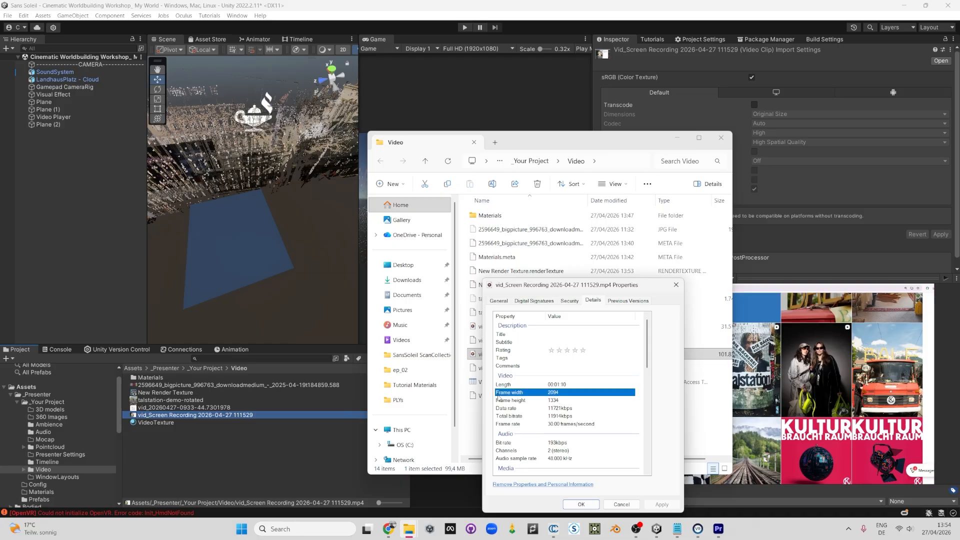
click(518, 401)
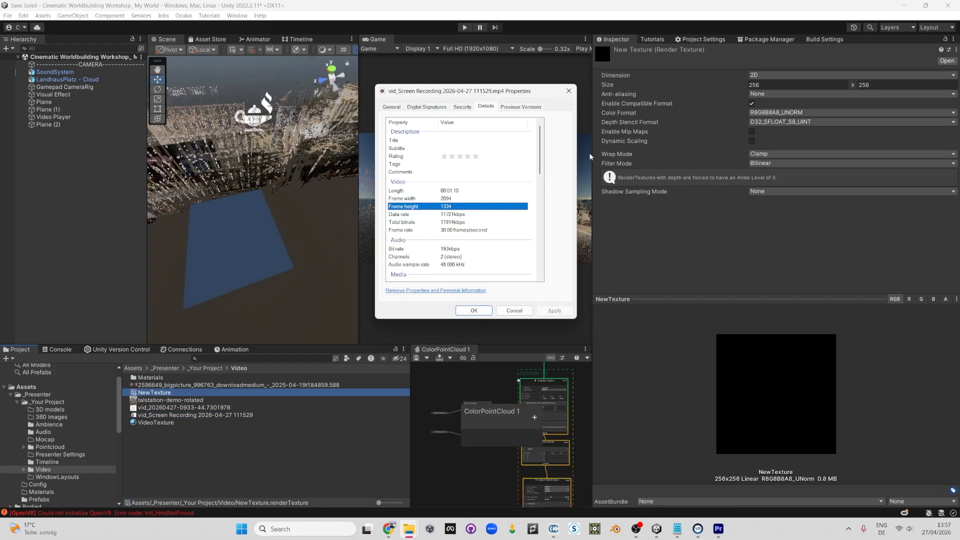
Step: Set the render texture's size to 2094 x 1334 and enlarge its preview
click(790, 85)
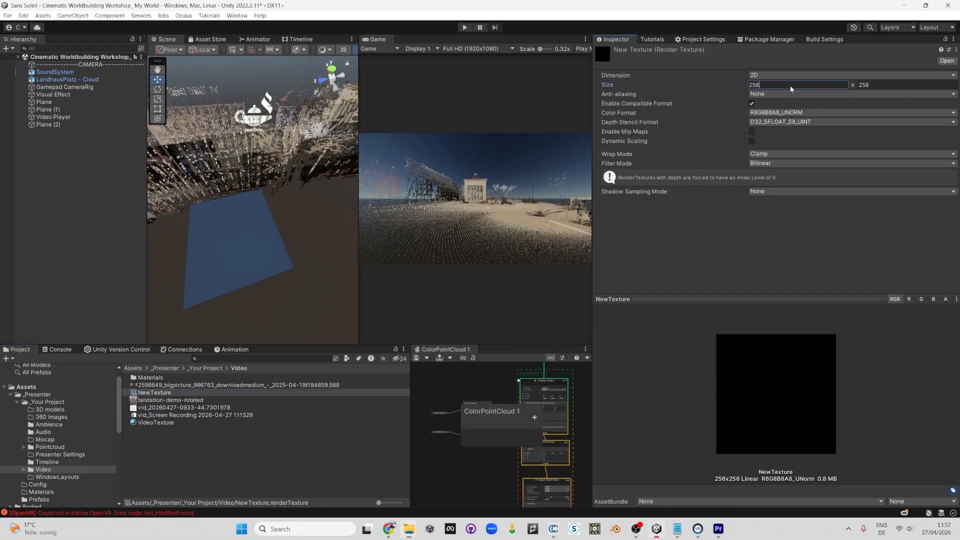
text(2094)
key(Tab)
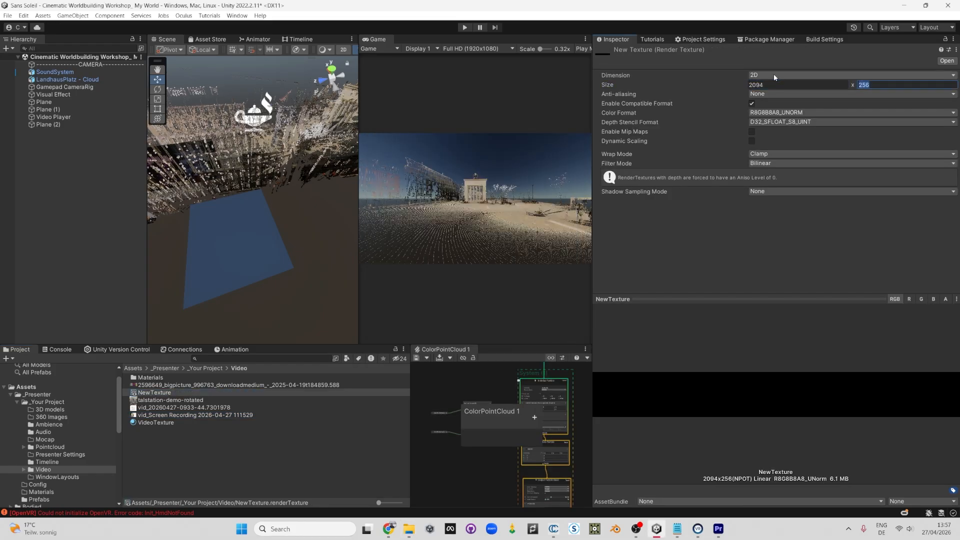
text(1334)
key(Return)
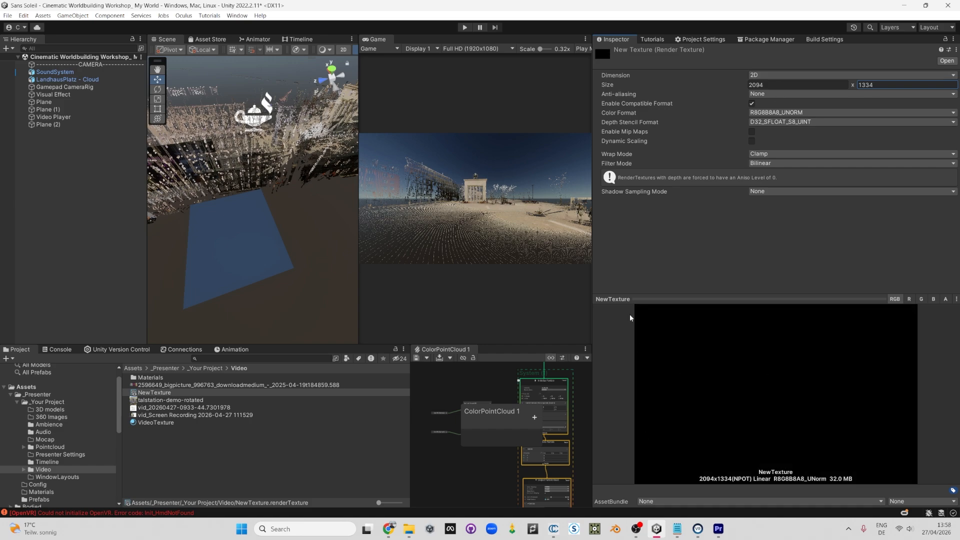
mouse_move(637, 298)
mouse_down()
mouse_move(637, 243)
mouse_move(637, 280)
mouse_up()
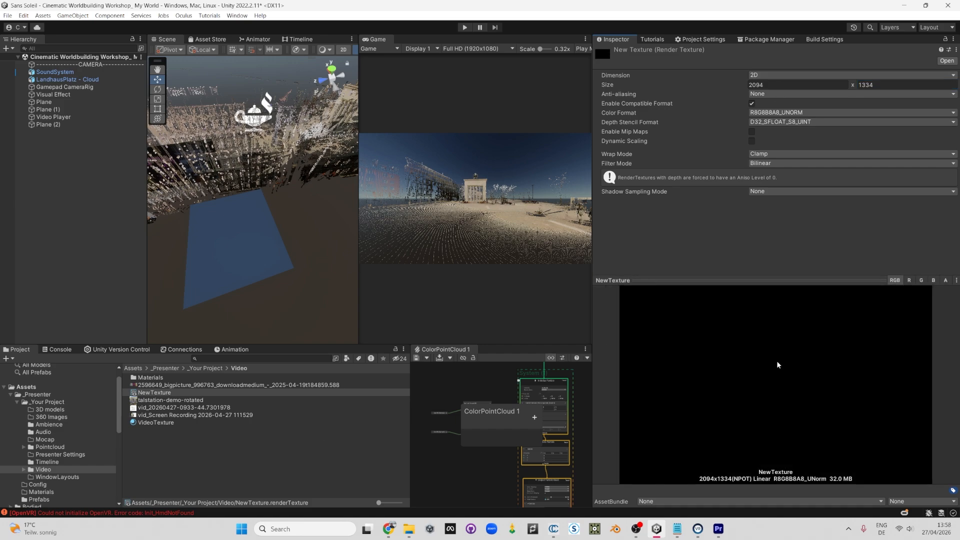
Step: Rename the render texture in the Video folder as VideoTexture
click(165, 392)
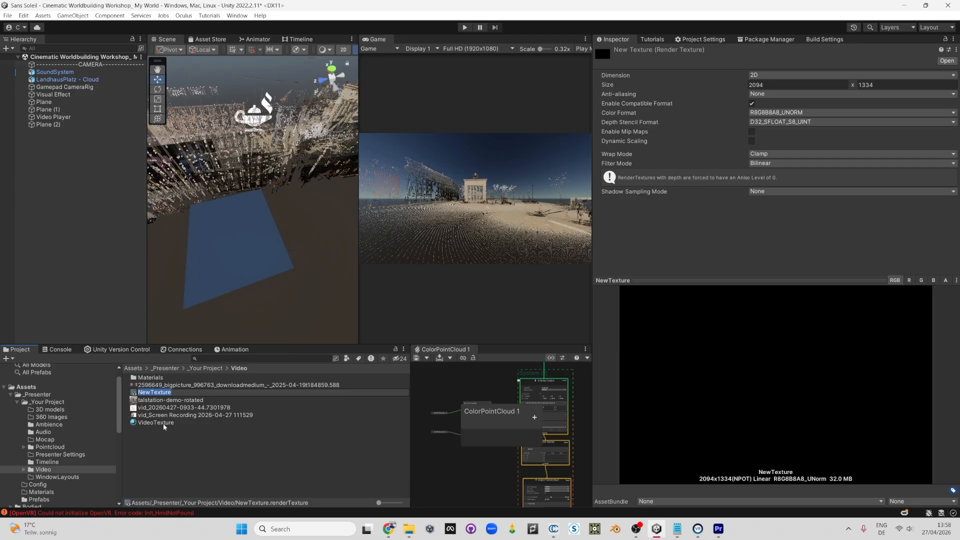
key(Return)
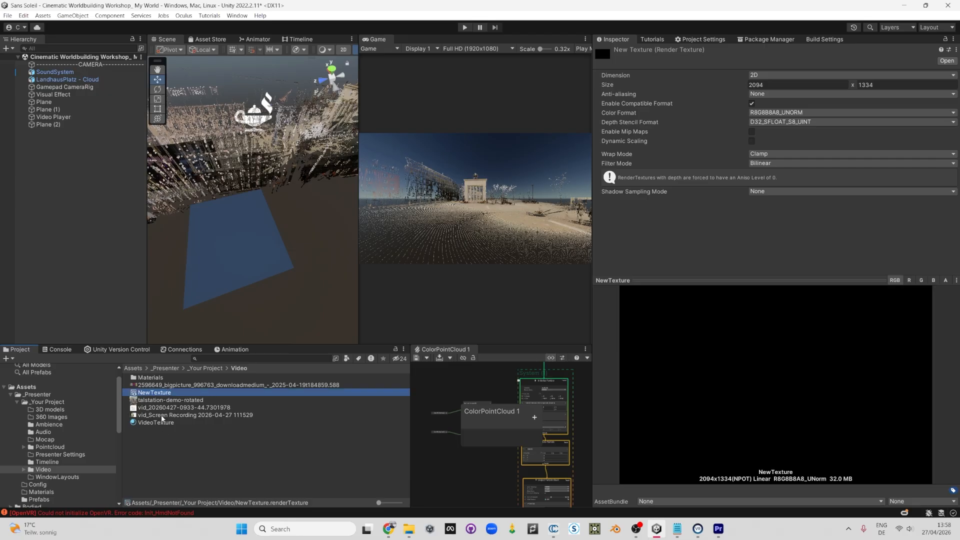
click(158, 416)
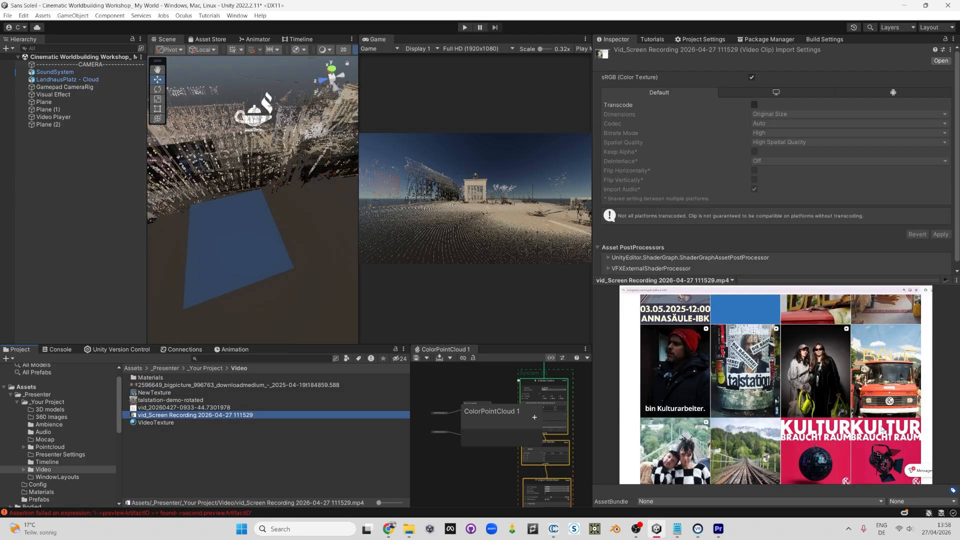
click(158, 393)
click(169, 393)
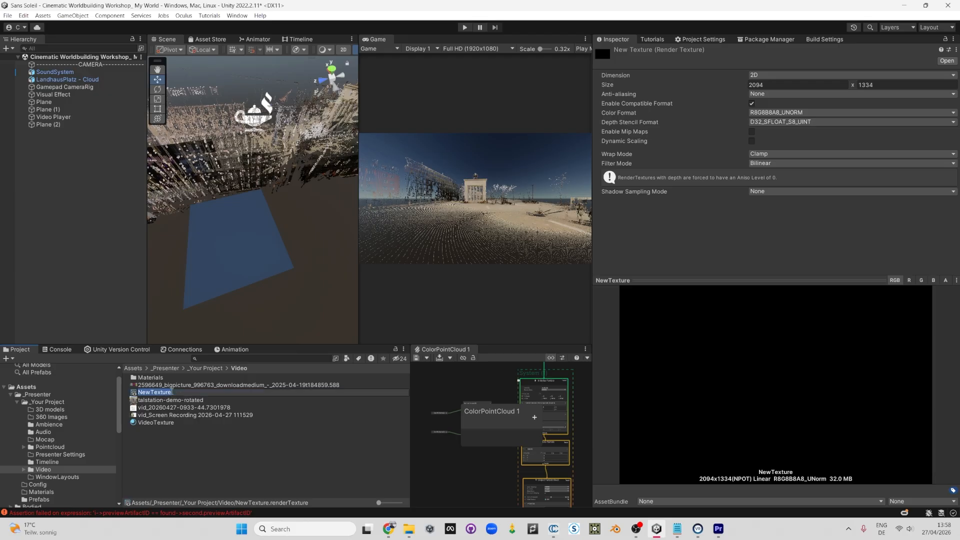
text(VideoTexture)
key(Return)
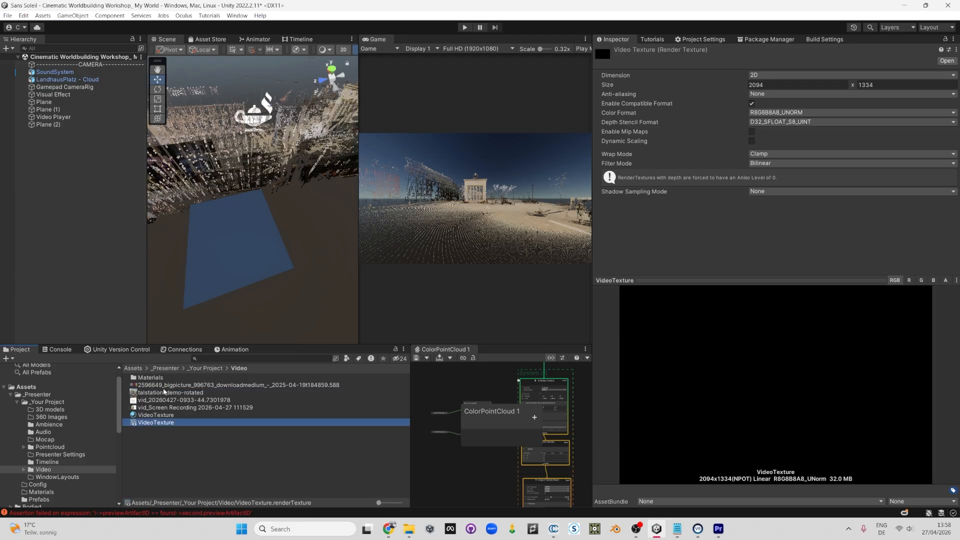
Step: Assign the VideoTexture render texture as the Video Player's target texture and as the base map of Plane (2)'s VideoTexture material
click(52, 118)
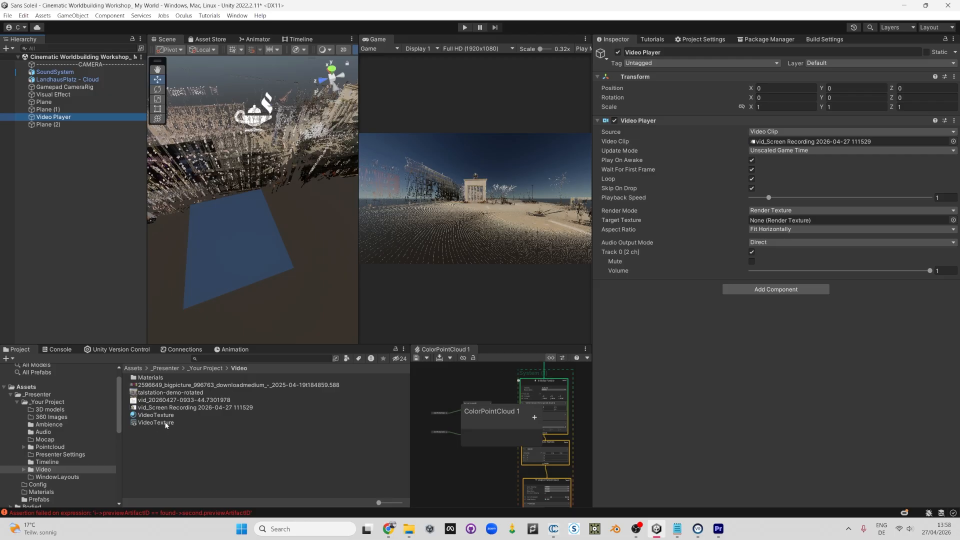
drag(156, 422, 790, 224)
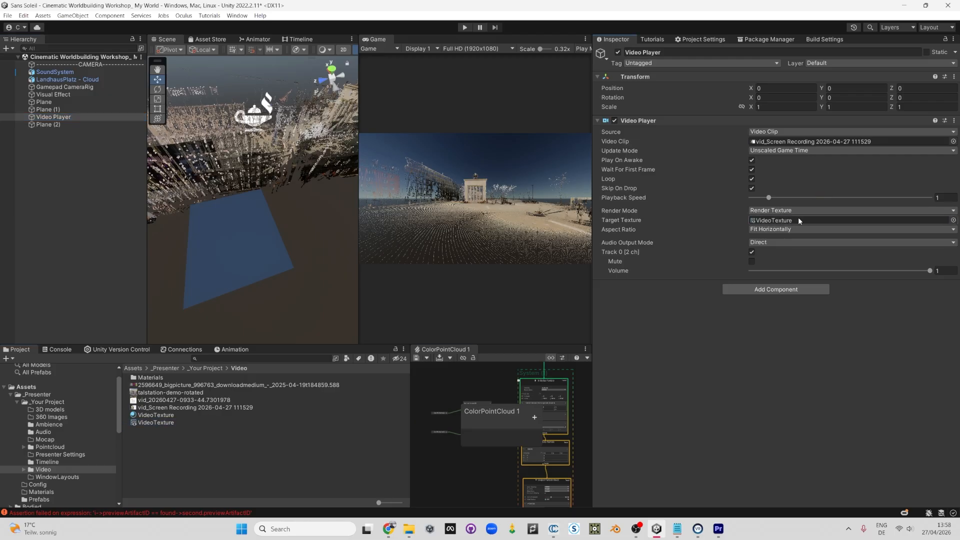
click(237, 248)
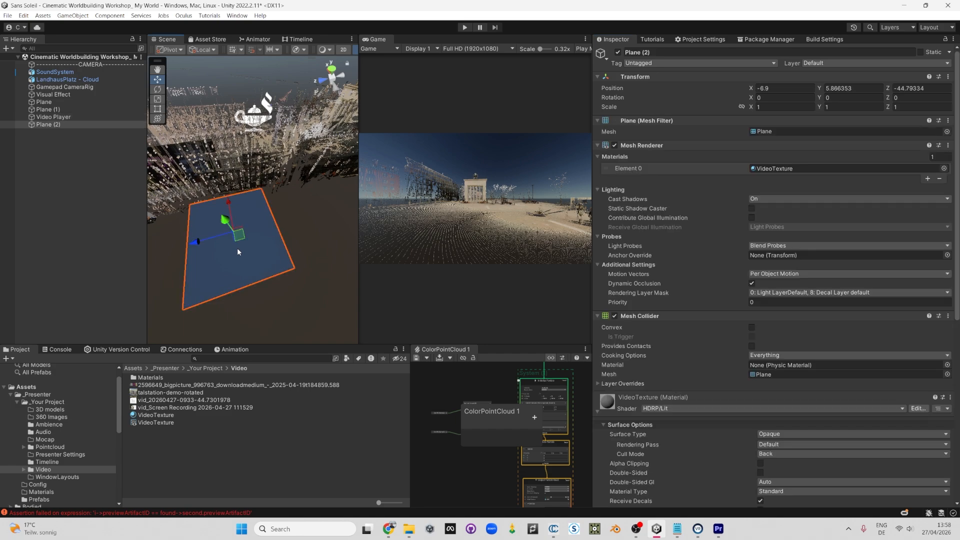
scroll(687, 315, down, 5)
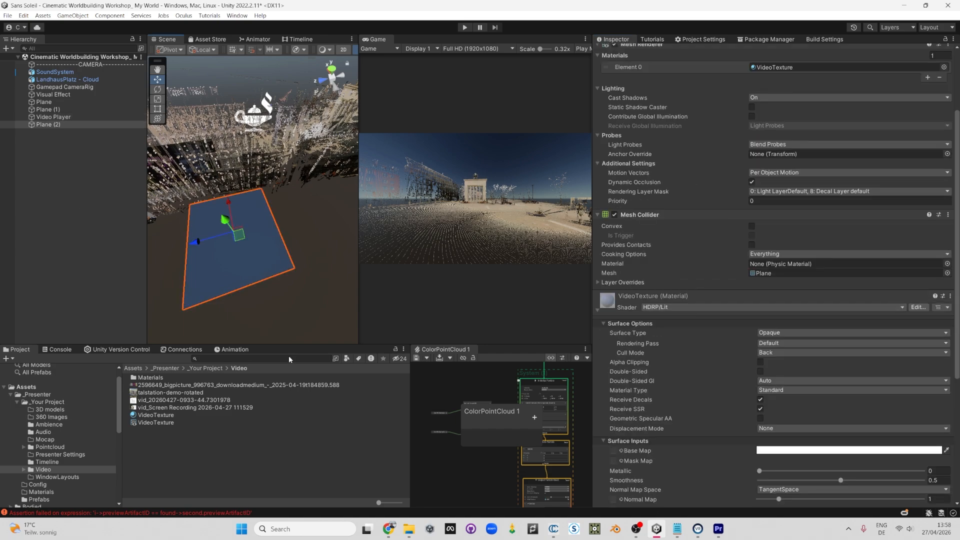
scroll(653, 419, down, 2)
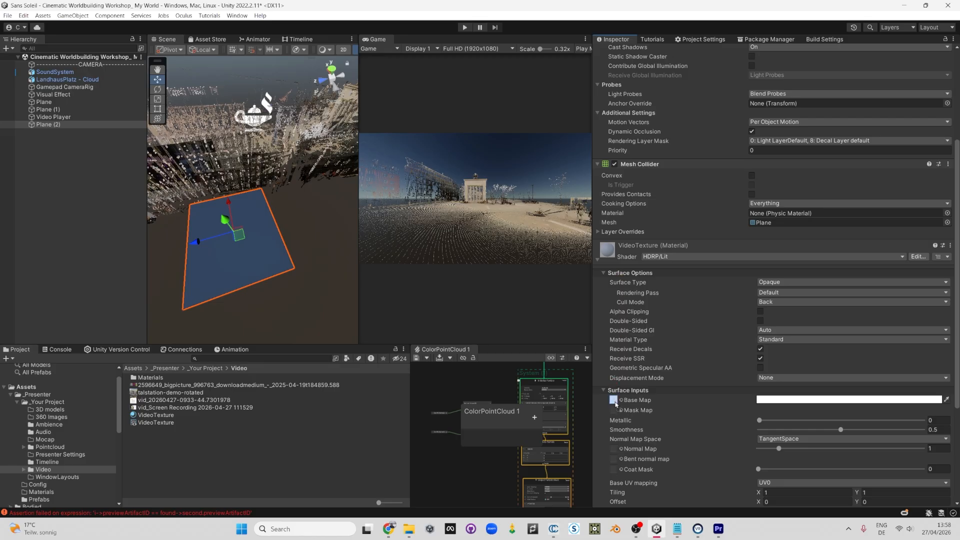
drag(616, 403, 615, 404)
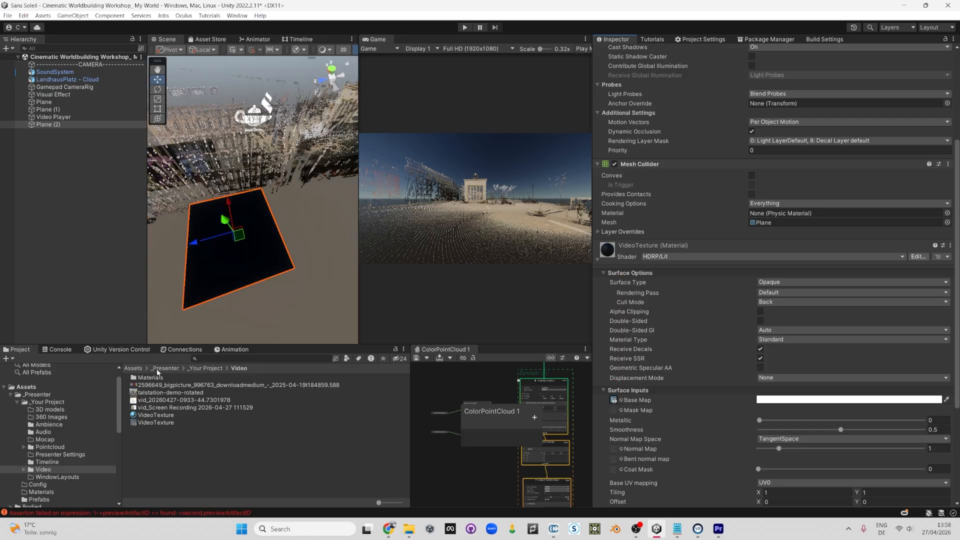
drag(152, 422, 615, 401)
scroll(626, 260, down, 3)
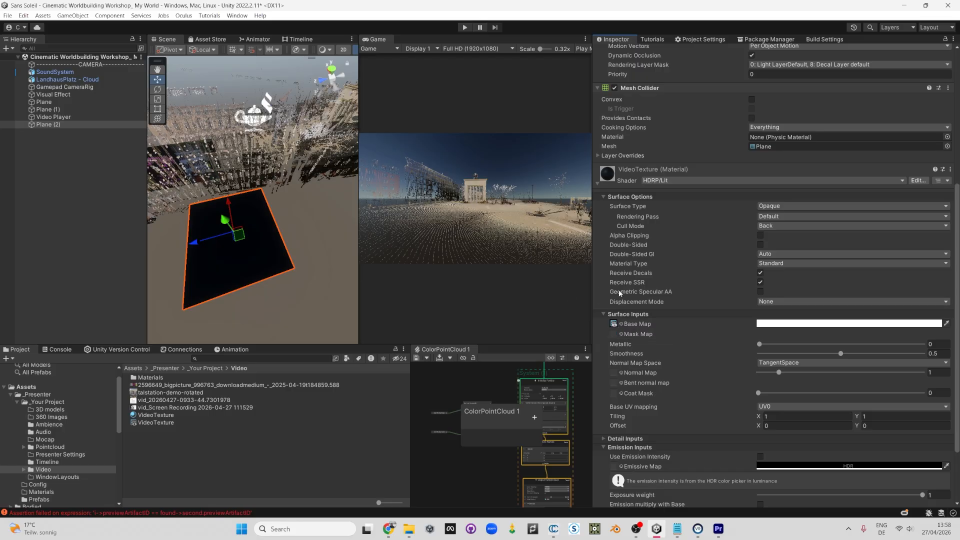
Step: Run the scene, restore the maximized Game view and examine the video playing on Plane (2) before stopping playback
click(466, 28)
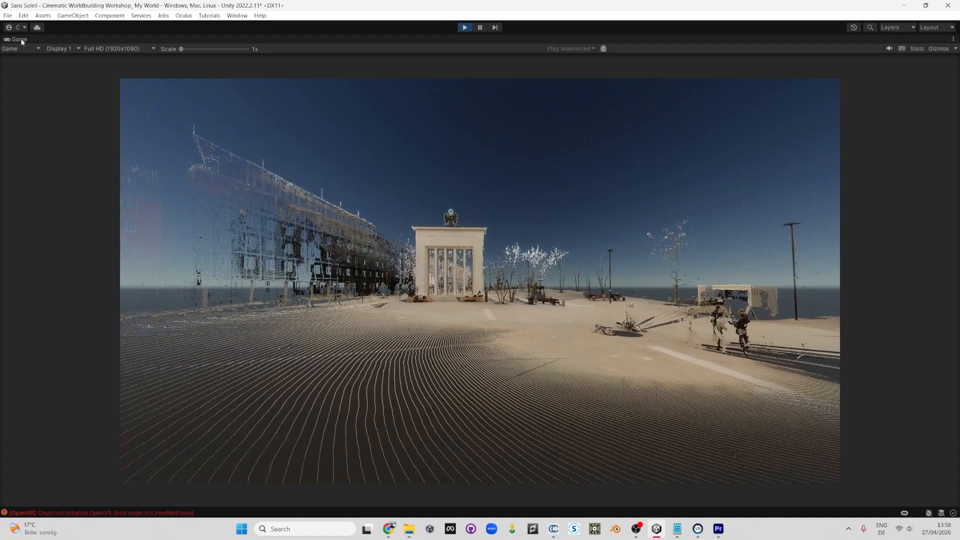
double_click(21, 40)
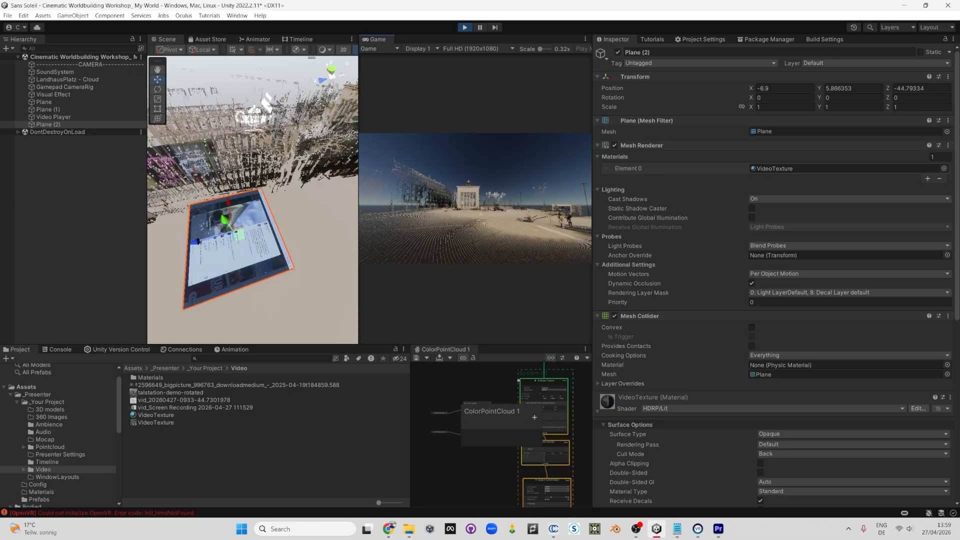
alt+drag(194, 257, 320, 285)
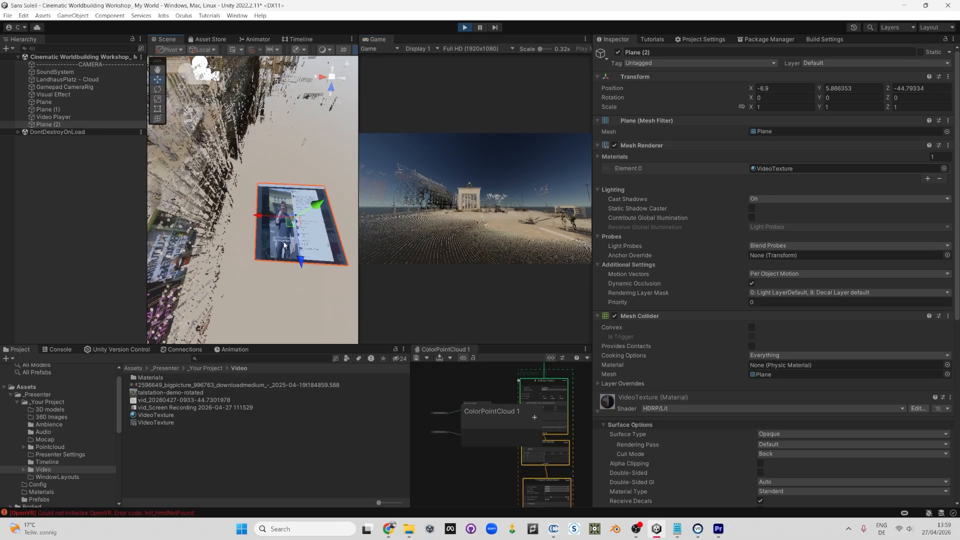
scroll(258, 200, up, 4)
mouse_move(319, 227)
middle_down()
mouse_move(224, 214)
mouse_move(310, 220)
middle_up()
scroll(310, 250, down, 2)
click(312, 277)
scroll(267, 232, up, 4)
middle_drag(312, 278, 262, 235)
scroll(267, 232, down, 3)
alt+drag(262, 235, 300, 130)
click(465, 28)
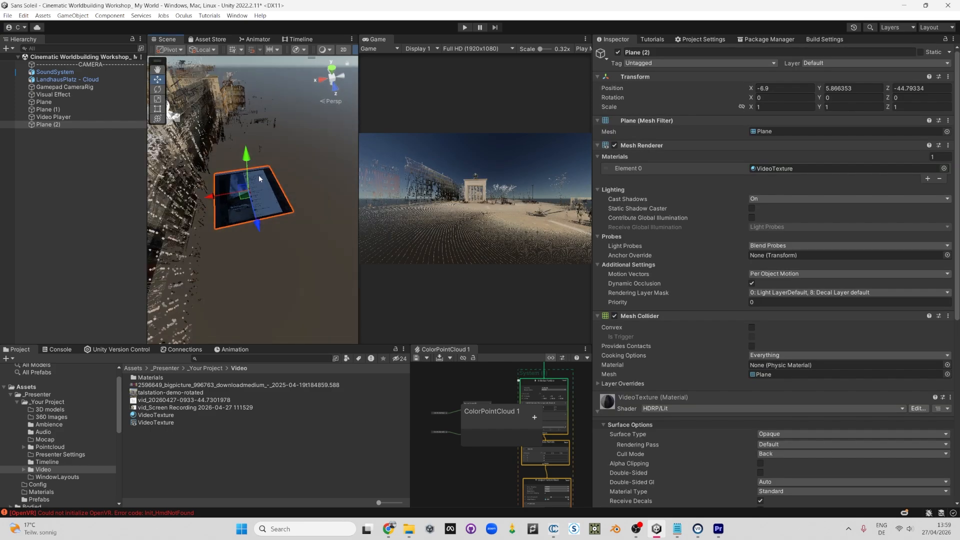
Step: Widen the Scene view on both sides and examine the video's proportions on Plane (2) from above
alt+drag(272, 204, 263, 274)
scroll(261, 255, up, 5)
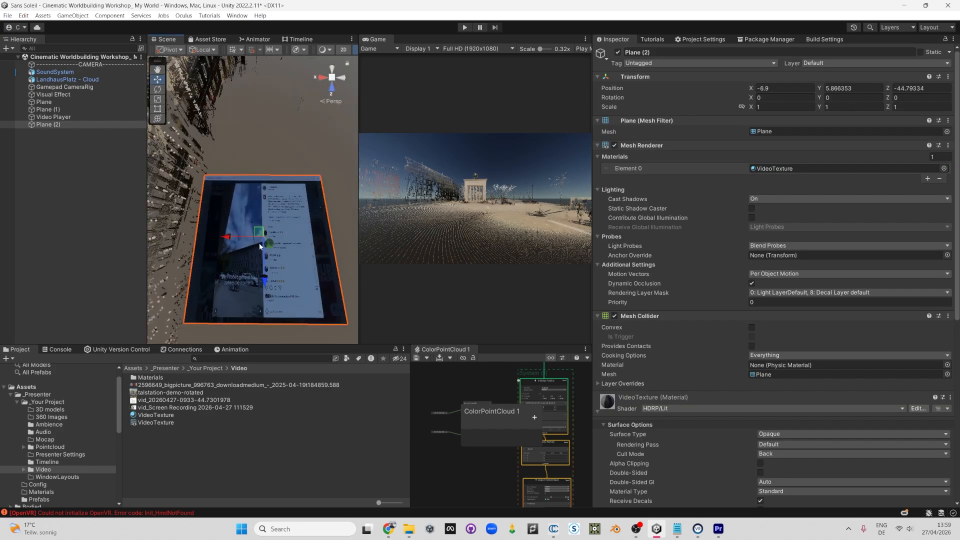
middle_drag(259, 244, 264, 225)
scroll(256, 223, up, 2)
drag(358, 175, 402, 177)
drag(148, 199, 118, 200)
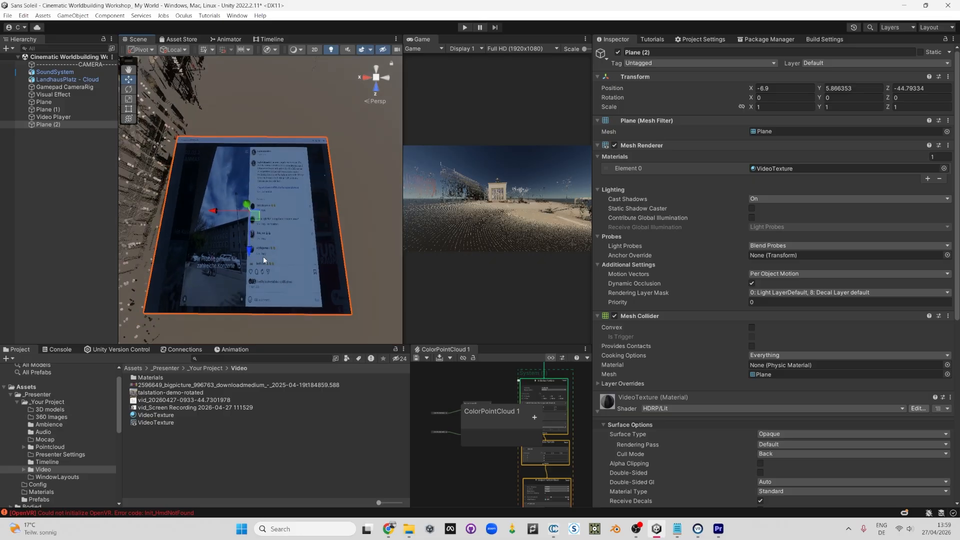
scroll(263, 257, down, 2)
scroll(228, 187, down, 2)
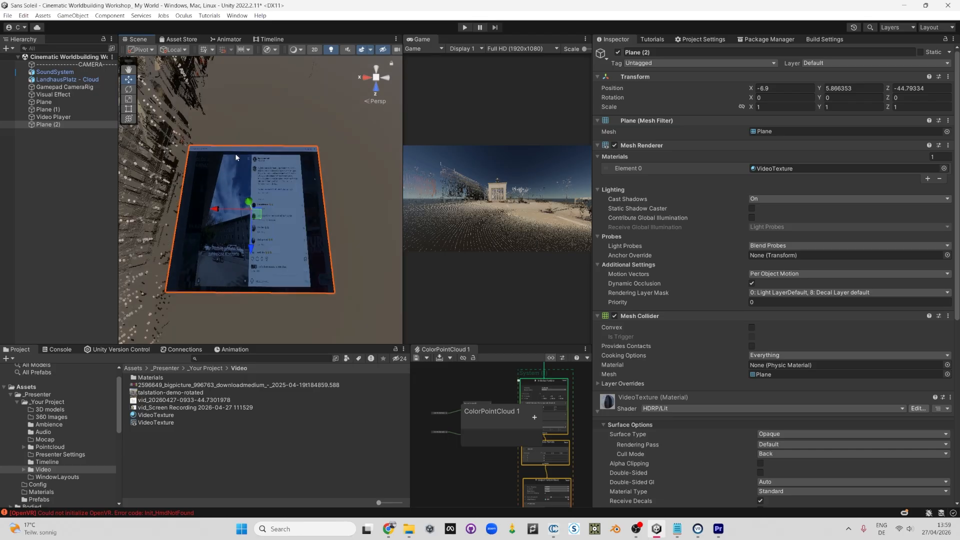
Step: Recheck the clip's frame size in its file properties and set Plane (2)'s scale to X 2 and Z 1.3
key(alt+Tab)
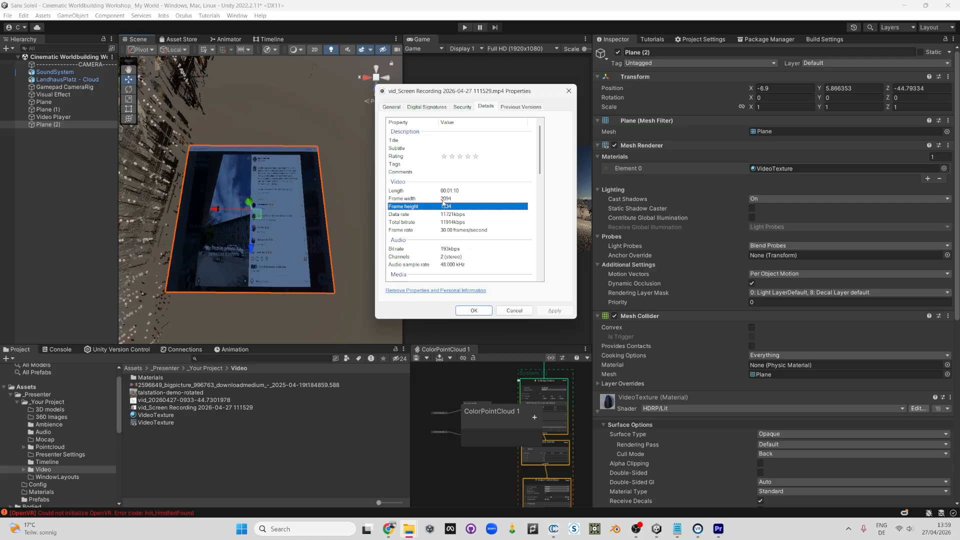
click(768, 106)
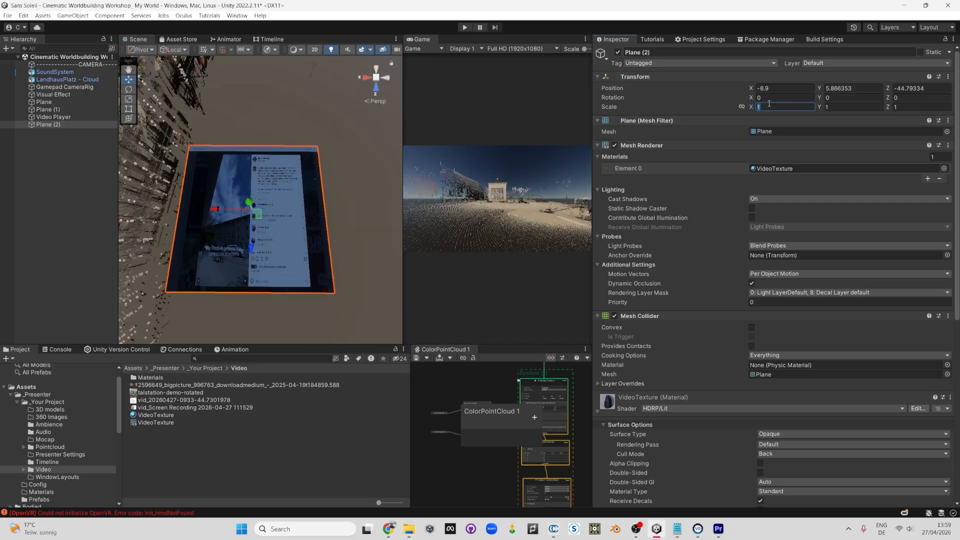
text(2)
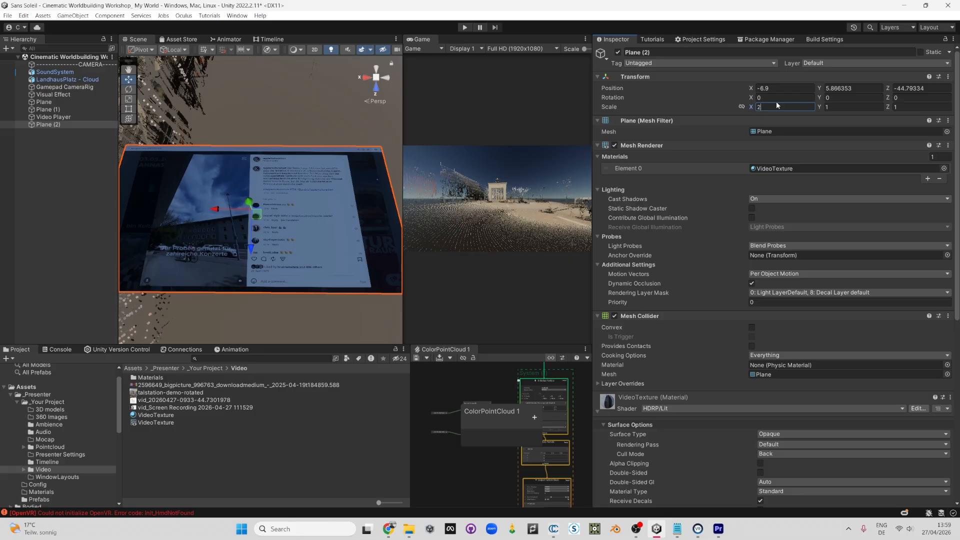
key(Tab)
key(Tab)
text(1.3)
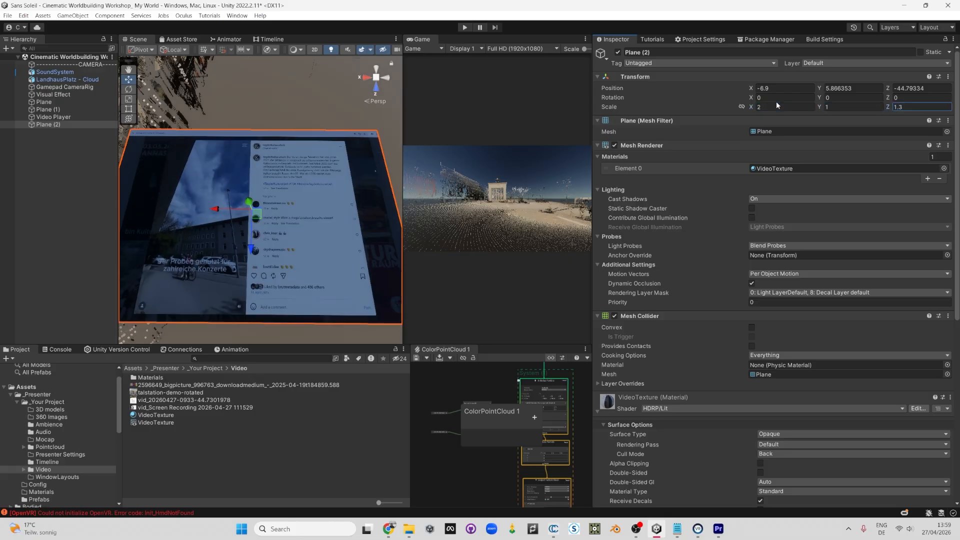
Step: Scale Plane (2) down uniformly to about 1.29 on X, 0.65 on Y and 0.84 on Z
scroll(193, 174, down, 6)
scroll(273, 308, up, 3)
click(253, 129)
scroll(293, 202, up, 7)
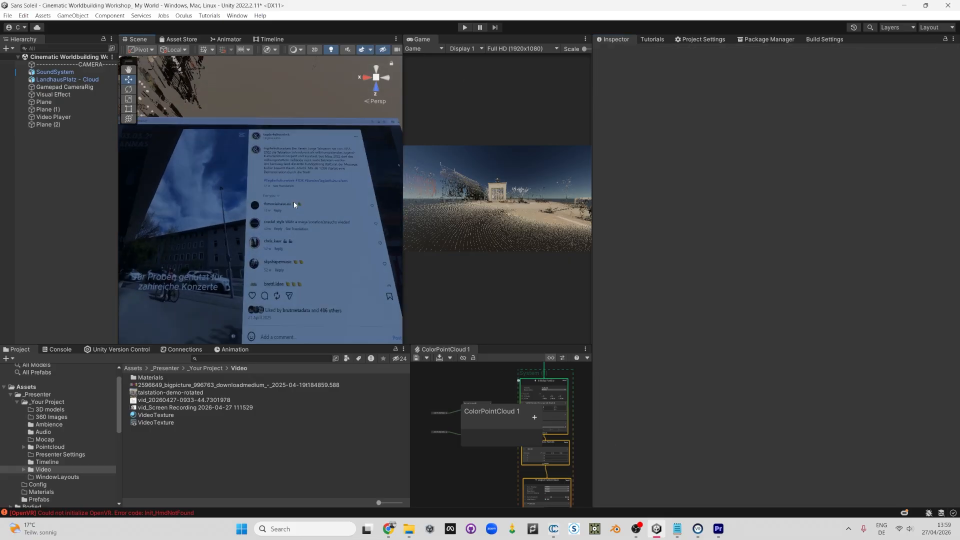
alt+drag(293, 204, 299, 229)
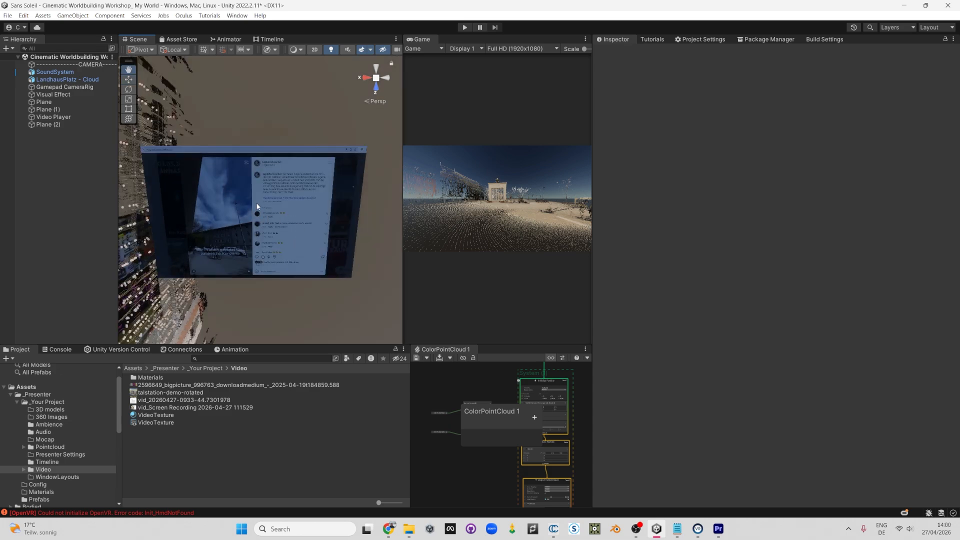
alt+drag(258, 206, 310, 106)
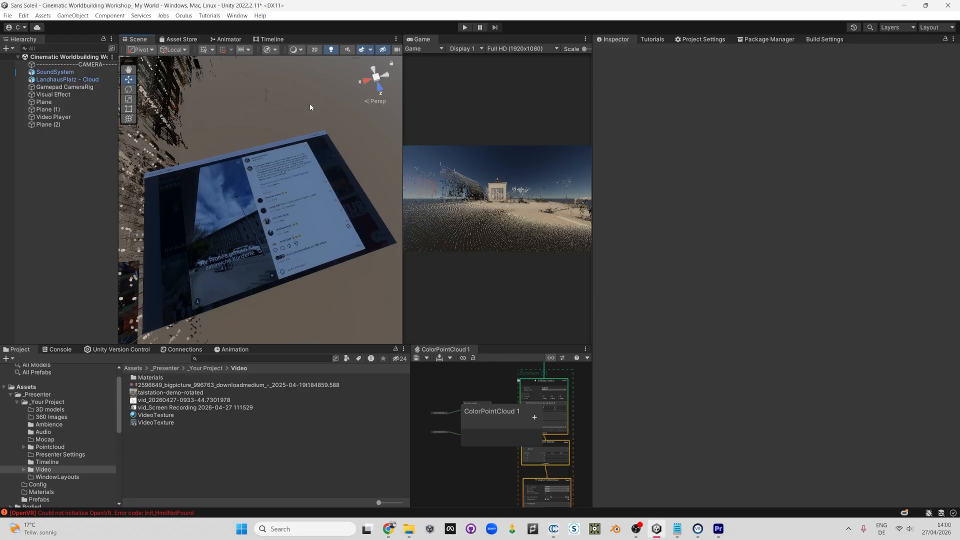
alt+drag(338, 151, 277, 181)
click(281, 170)
key(r)
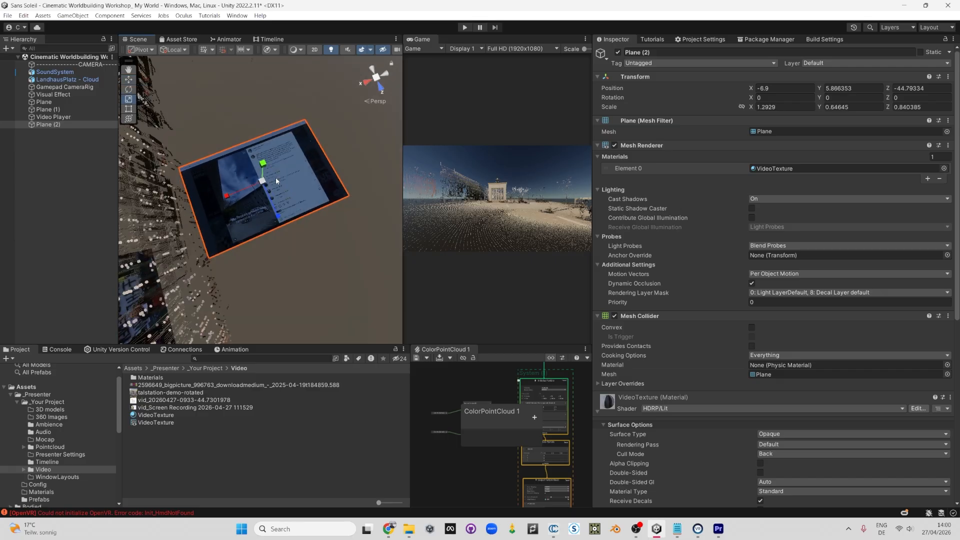
Step: Examine the Video Player's settings, including its audio output mode and track, and view the video plane from several angles
click(52, 118)
scroll(309, 171, up, 3)
click(313, 173)
middle_drag(312, 173, 299, 204)
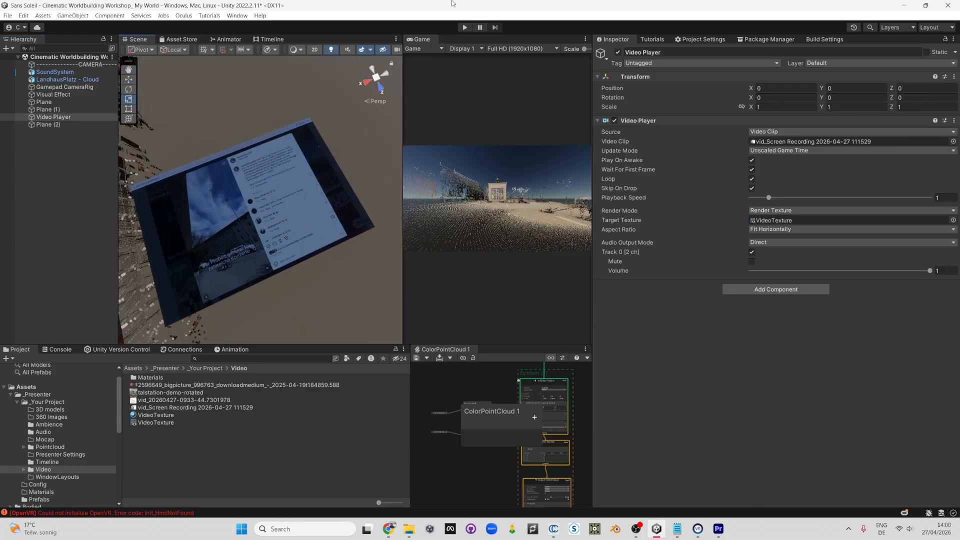
alt+drag(308, 204, 276, 153)
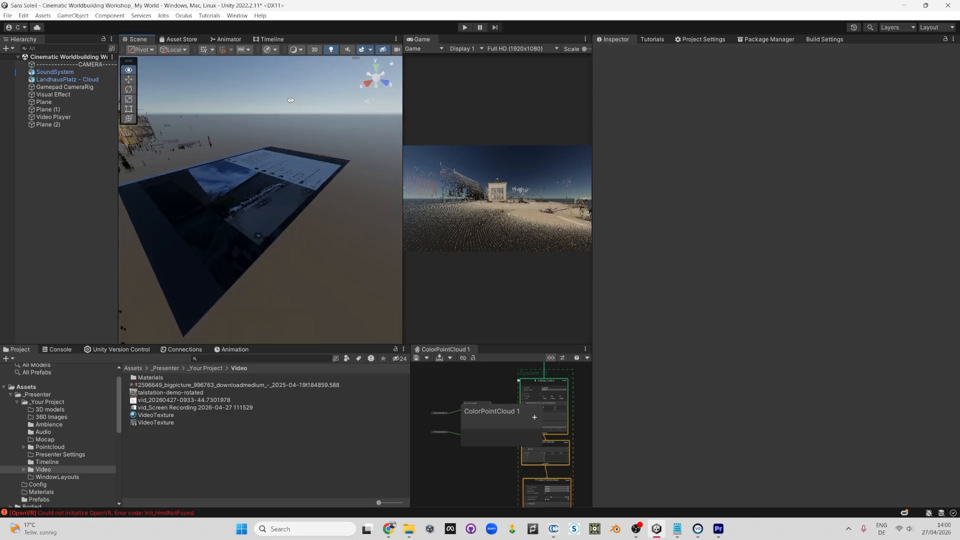
scroll(276, 153, down, 8)
scroll(260, 203, up, 3)
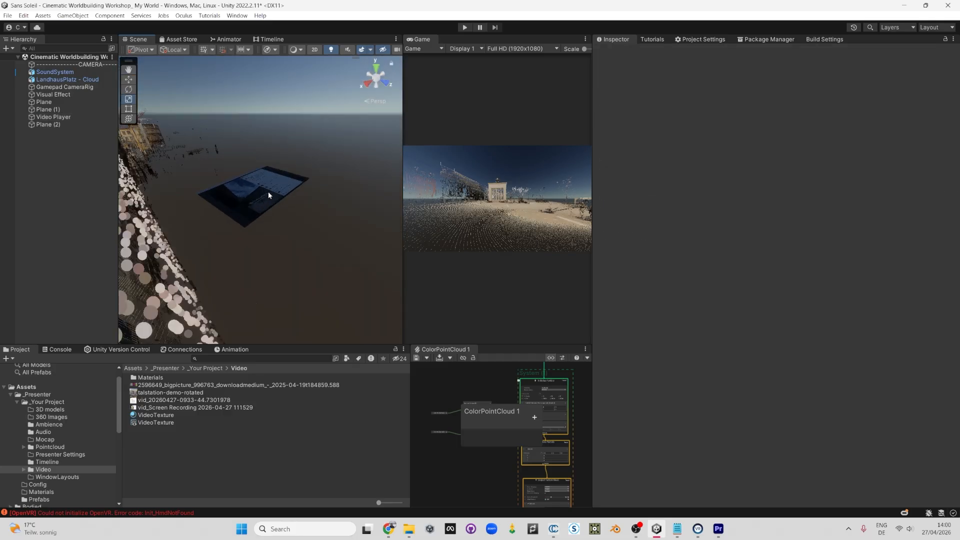
click(268, 191)
click(49, 118)
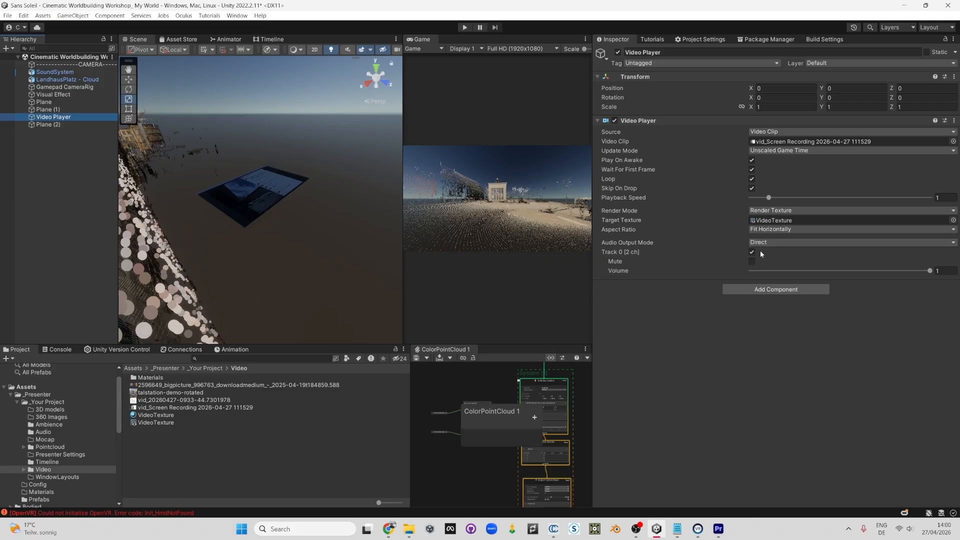
scroll(229, 206, down, 8)
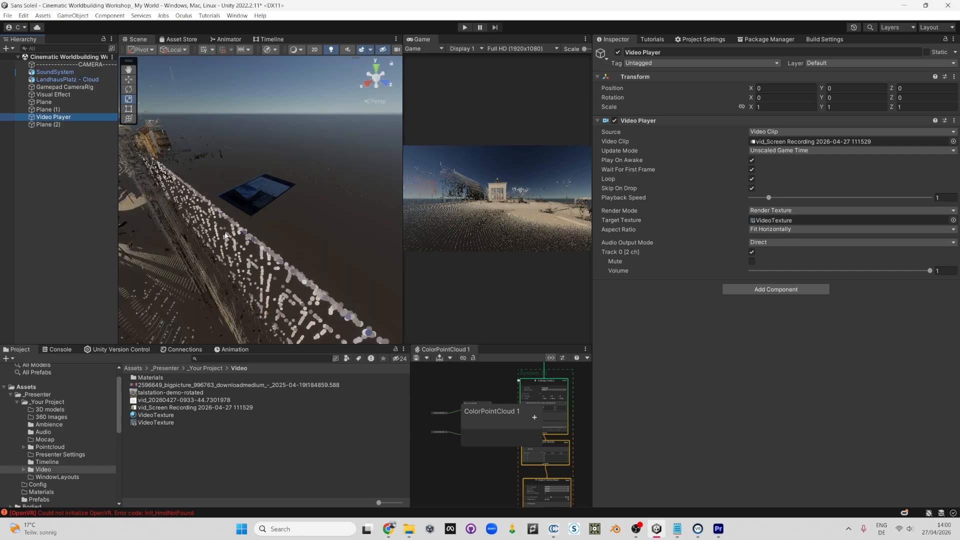
alt+drag(310, 176, 243, 220)
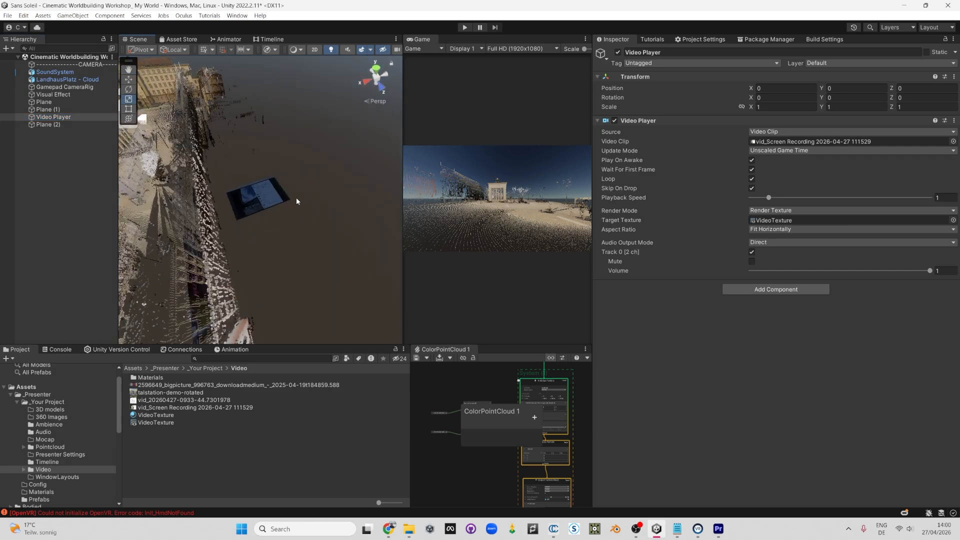
alt+drag(296, 196, 301, 223)
scroll(302, 223, up, 6)
middle_drag(320, 252, 310, 236)
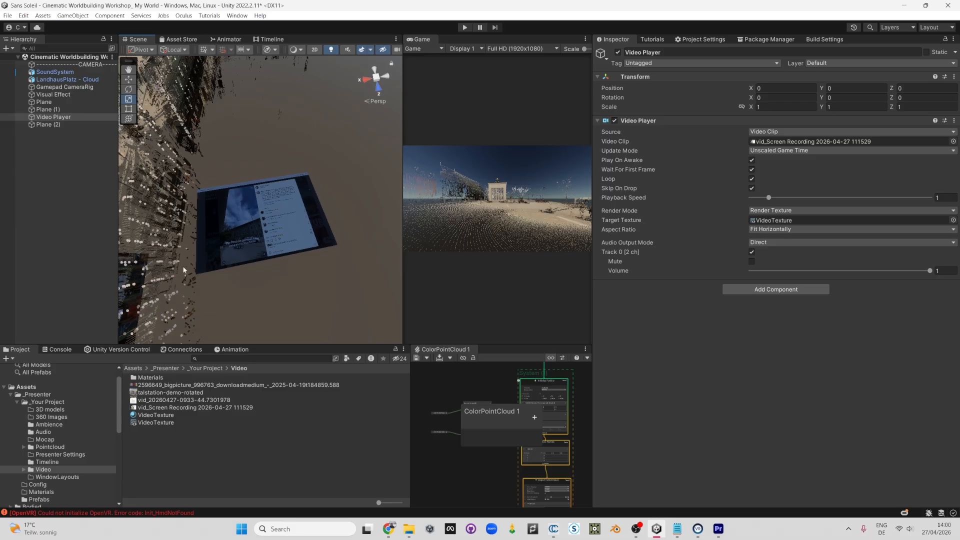
scroll(259, 223, down, 4)
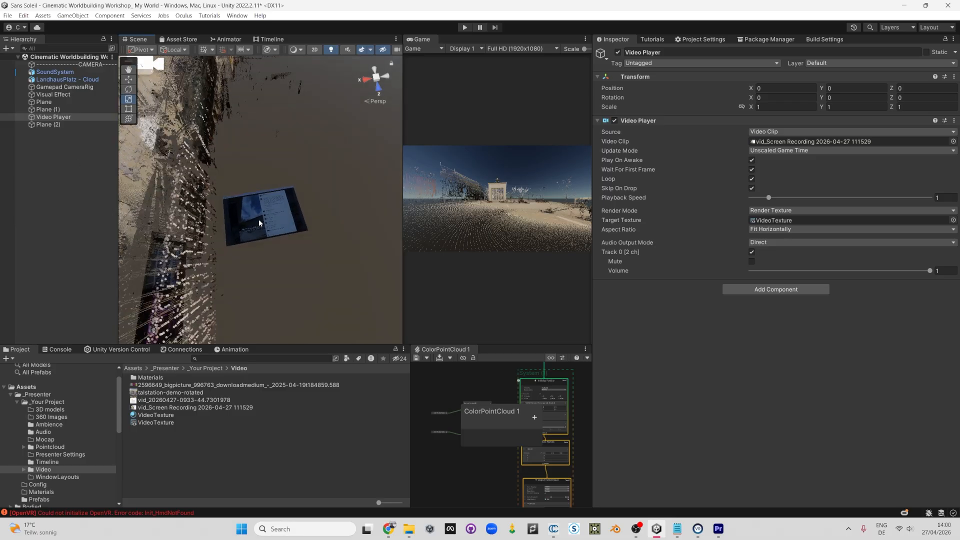
scroll(259, 223, down, 1)
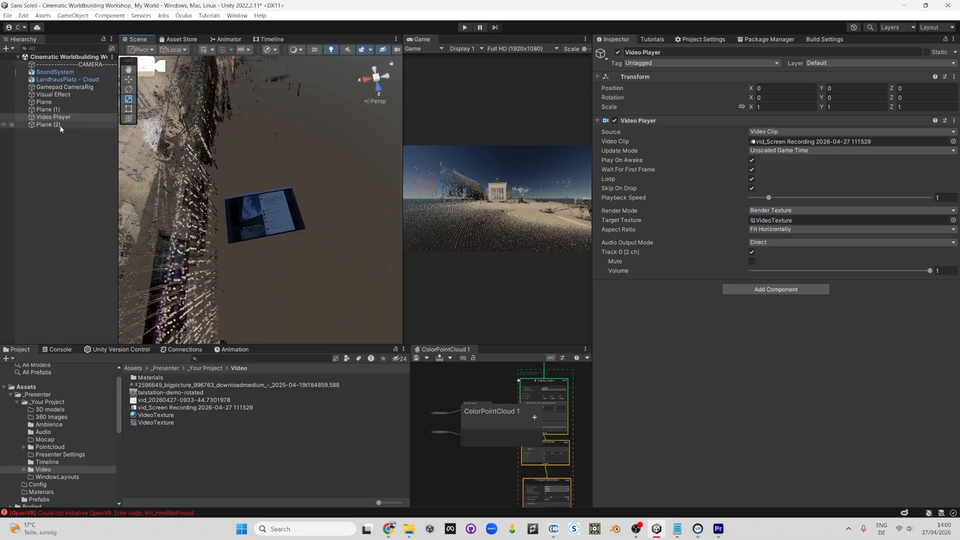
Step: Add an Audio Source component to the Video Player object
click(94, 118)
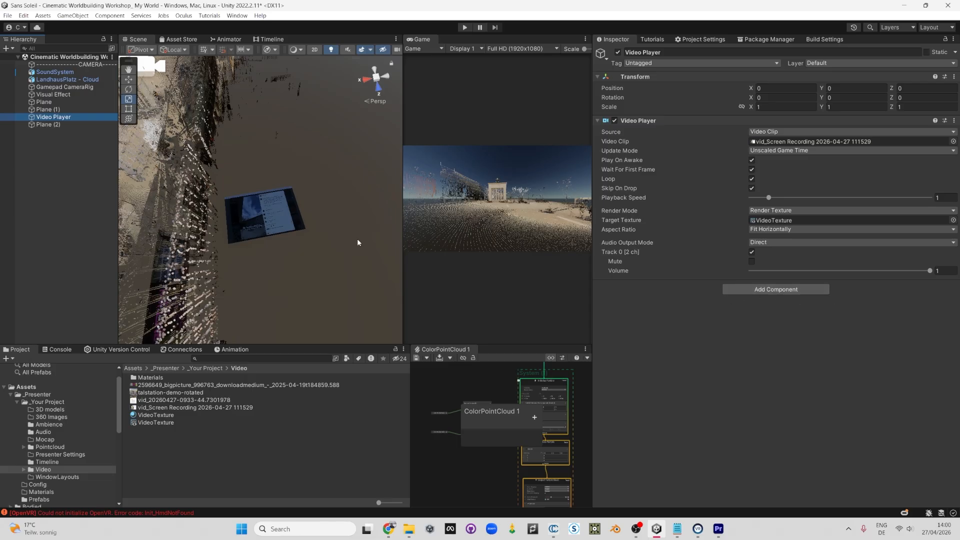
click(762, 292)
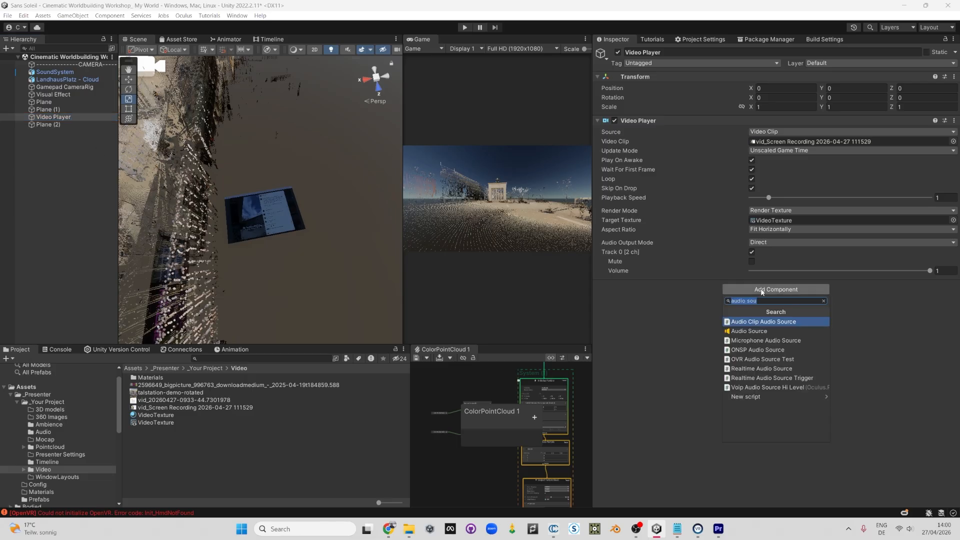
text(audio source)
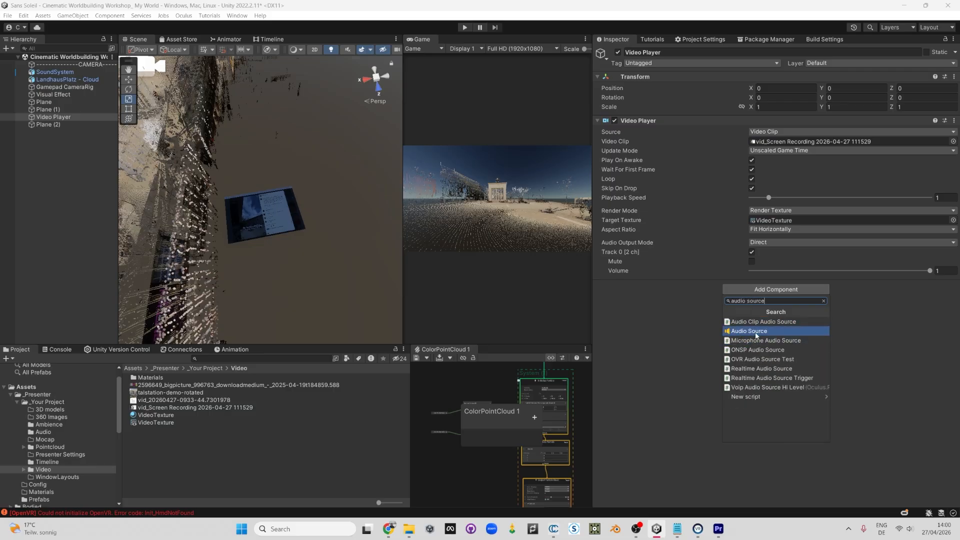
click(758, 332)
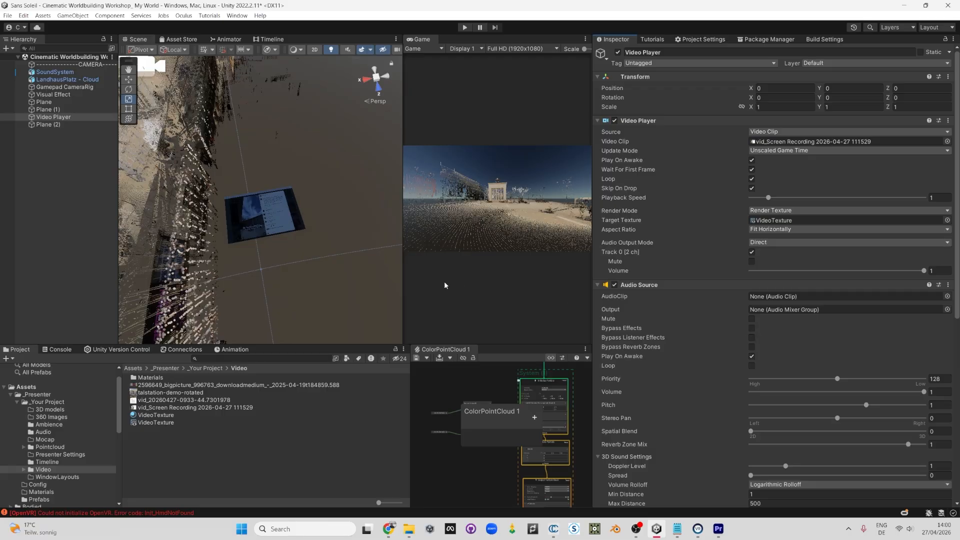
Step: Examine where the Video Player's Audio Source sits in the point cloud relative to the video plane
scroll(262, 205, down, 12)
alt+drag(247, 249, 364, 260)
scroll(279, 200, up, 5)
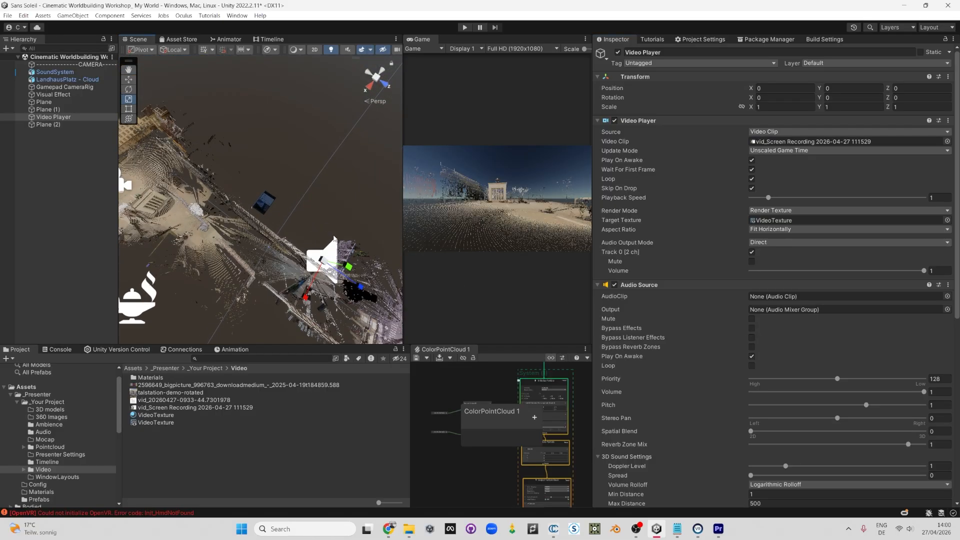
scroll(334, 239, up, 3)
middle_drag(334, 239, 257, 219)
scroll(275, 221, up, 6)
middle_drag(311, 326, 263, 227)
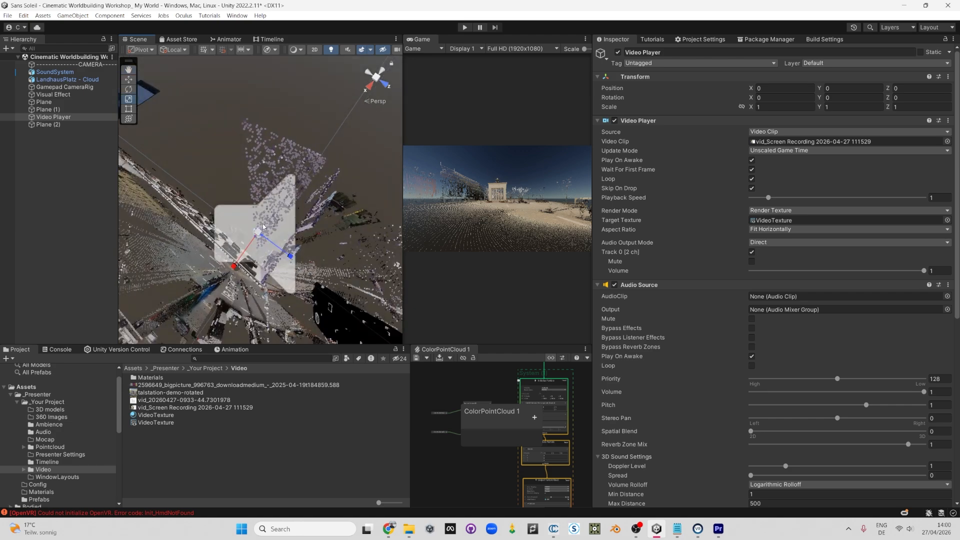
scroll(263, 227, down, 13)
right_drag(266, 228, 289, 217)
scroll(289, 217, up, 12)
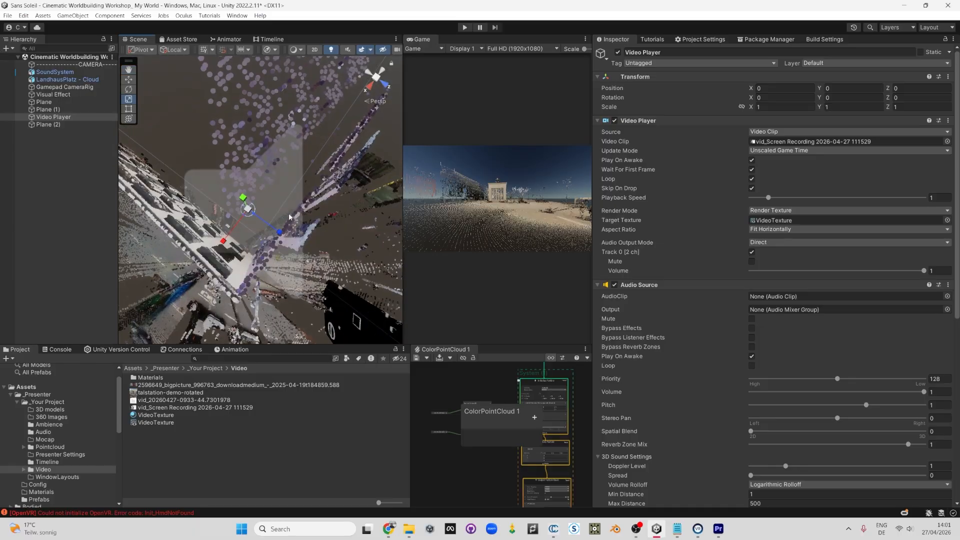
middle_drag(274, 148, 269, 158)
scroll(277, 159, down, 10)
middle_drag(287, 199, 290, 196)
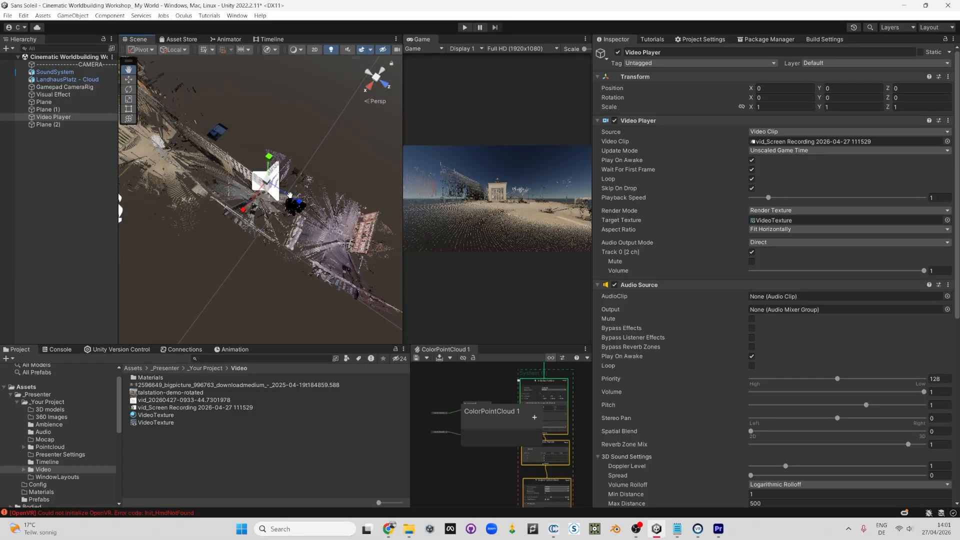
scroll(290, 196, up, 3)
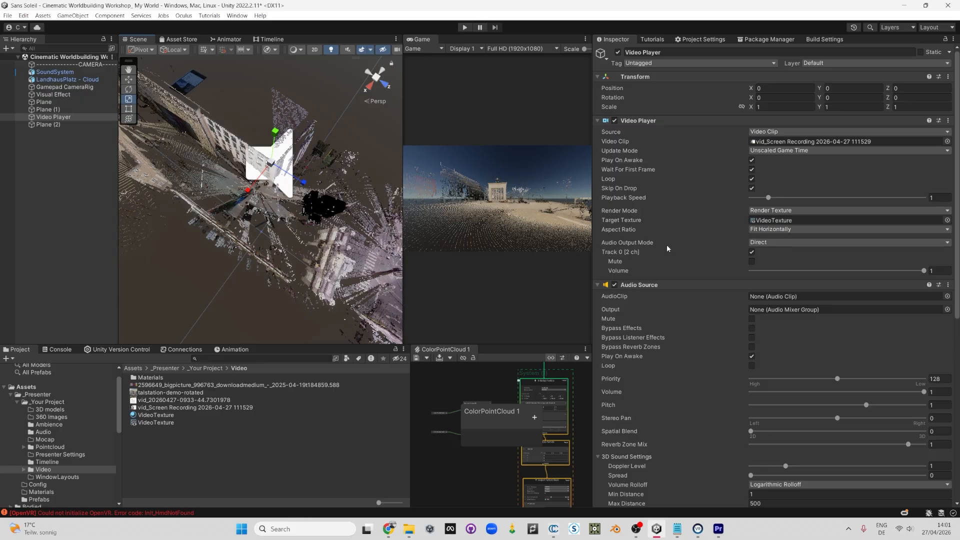
Step: Set the Video Player's audio output mode to Audio Source and assign its own Audio Source component to Track 0
click(772, 246)
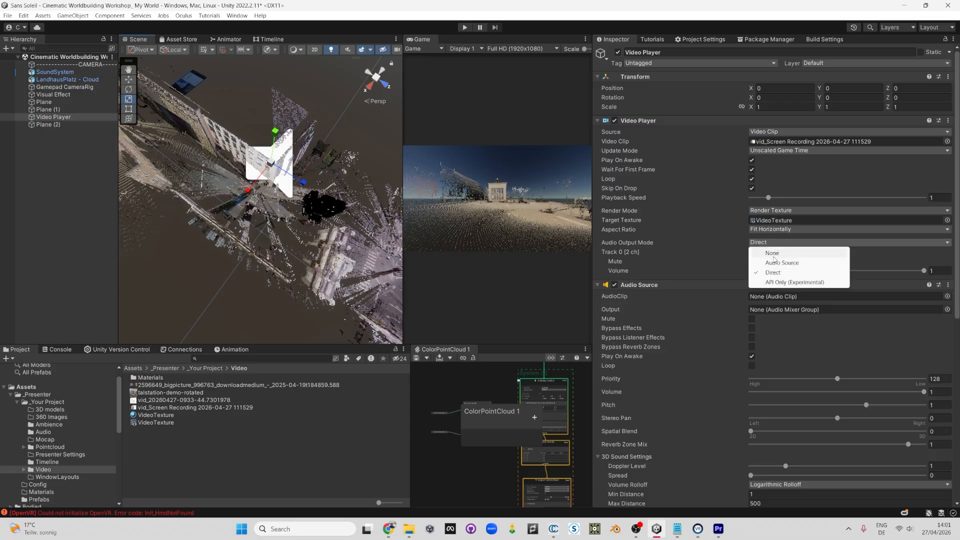
click(773, 260)
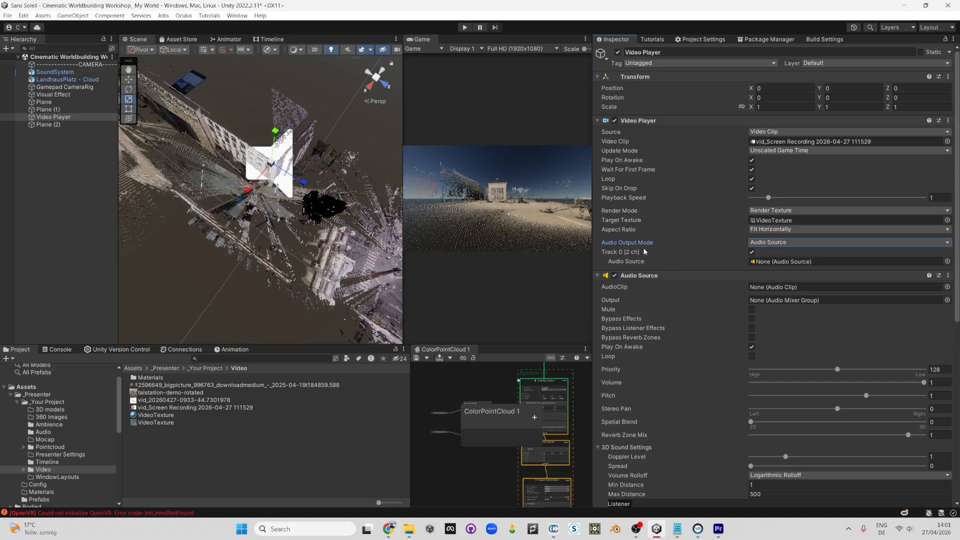
middle_drag(350, 120, 263, 165)
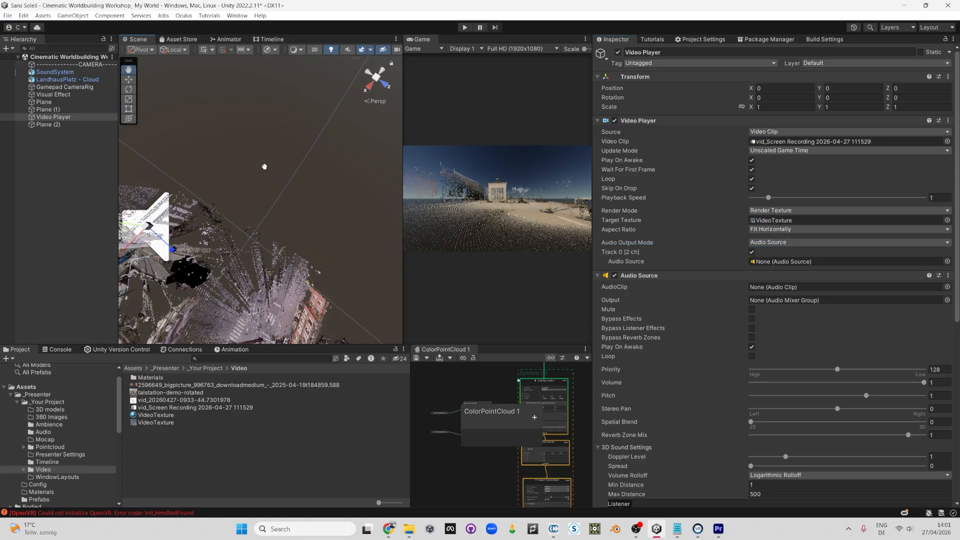
scroll(267, 169, up, 3)
scroll(275, 168, down, 6)
alt+drag(279, 167, 225, 179)
key(w)
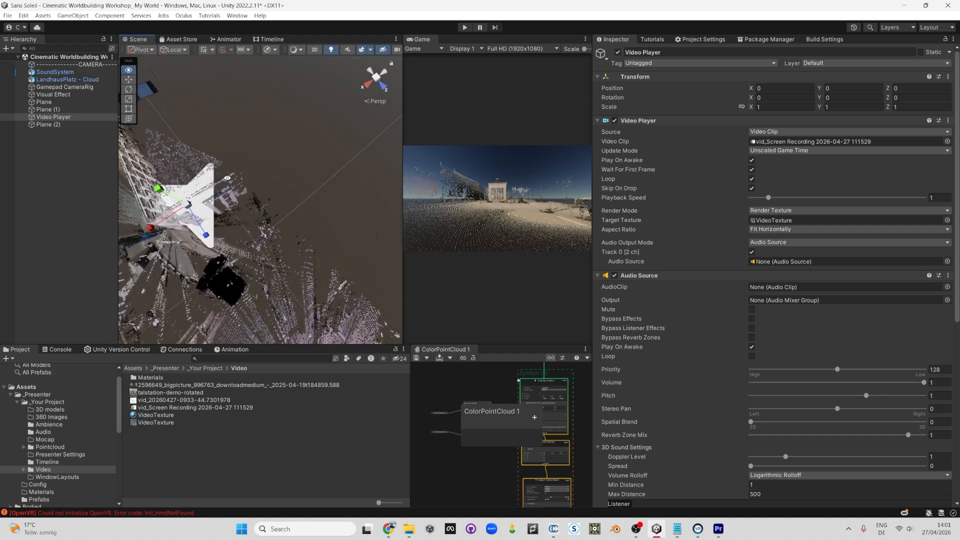
key(a)
key(Caps_Lock)
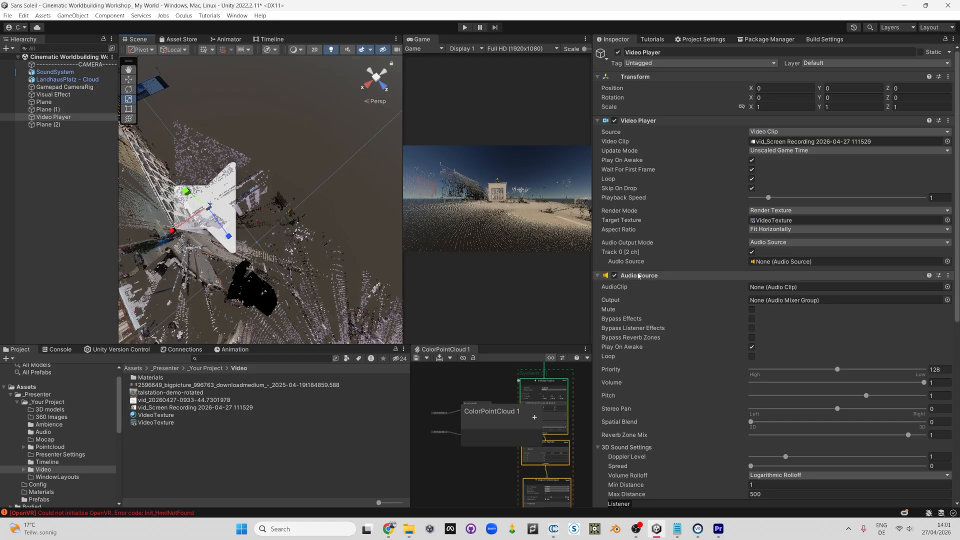
drag(650, 276, 772, 263)
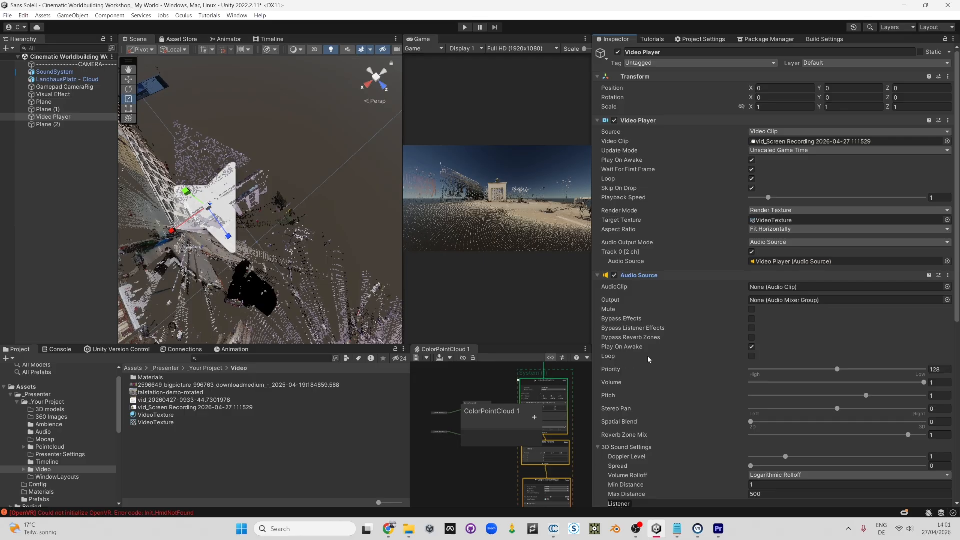
Step: Enable looping on the Audio Source and set its Spatial Blend to 1 for fully 3D sound
scroll(660, 335, down, 3)
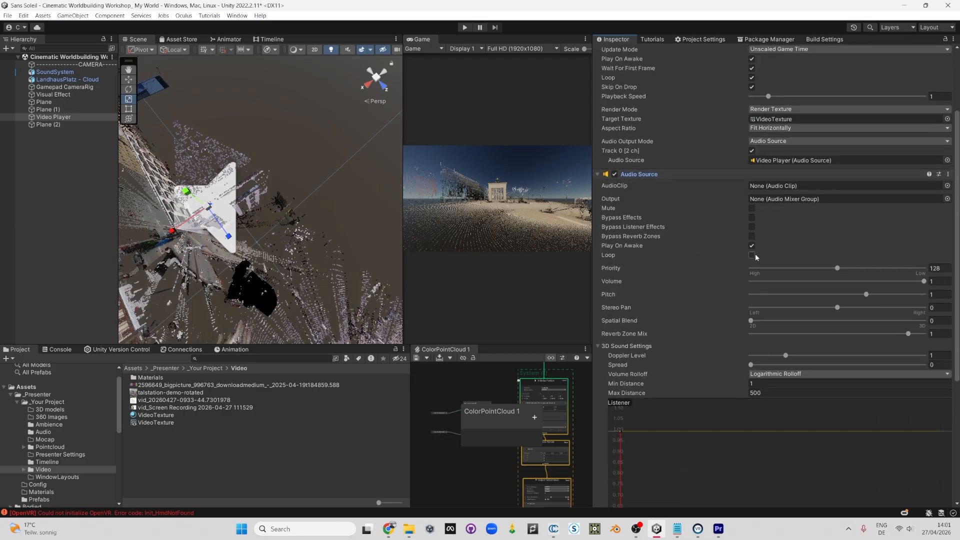
scroll(707, 276, up, 2)
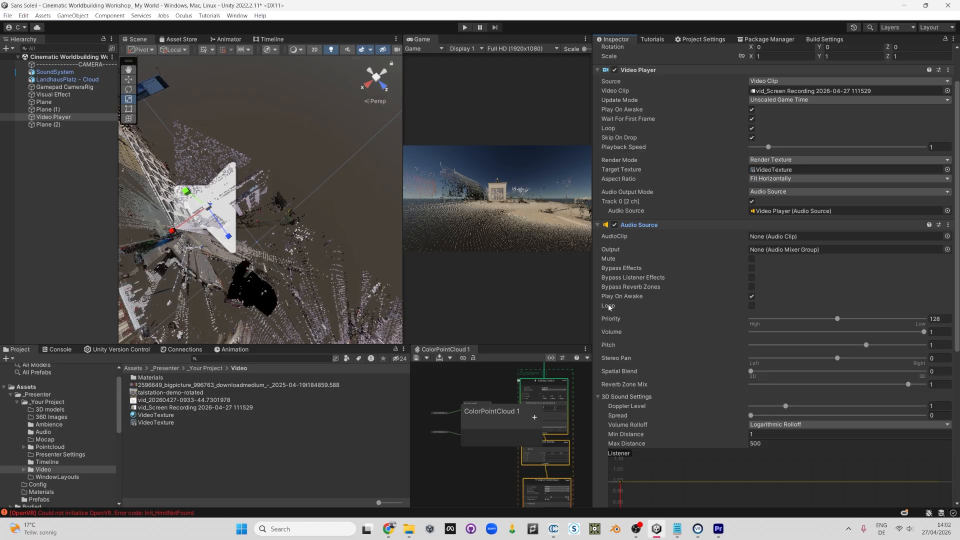
click(752, 306)
scroll(749, 188, up, 2)
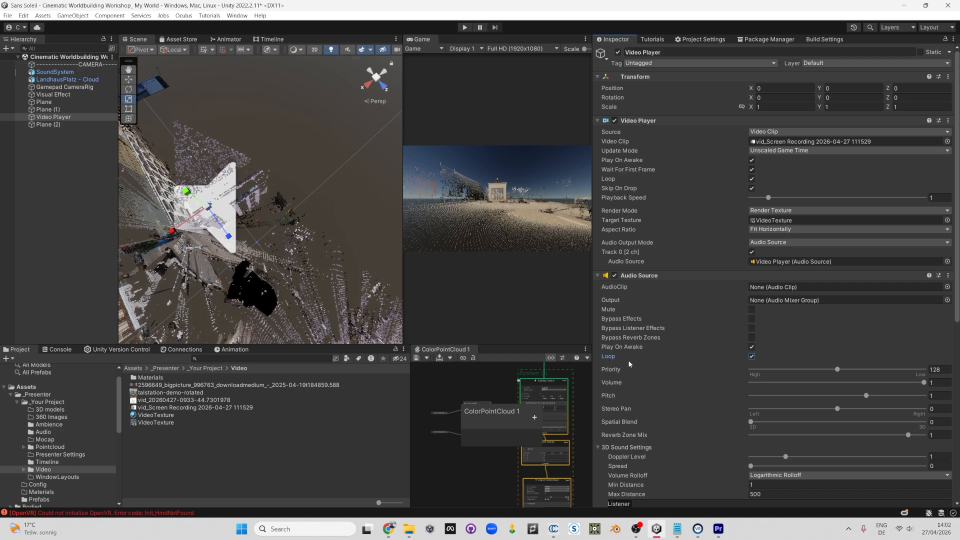
scroll(629, 364, down, 2)
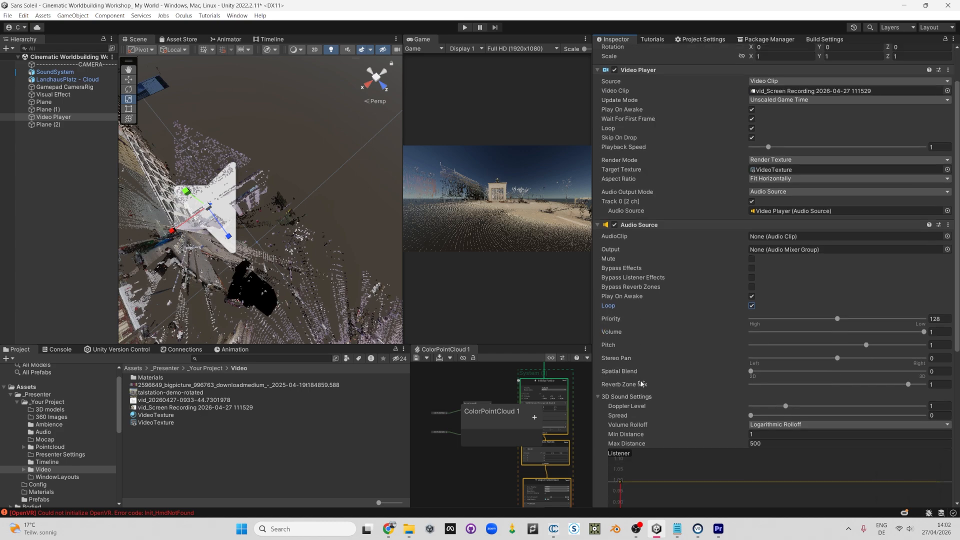
drag(759, 376, 938, 373)
Step: Set the Audio Source's volume rolloff to Linear Rolloff and its maximum distance to 2
scroll(729, 358, down, 3)
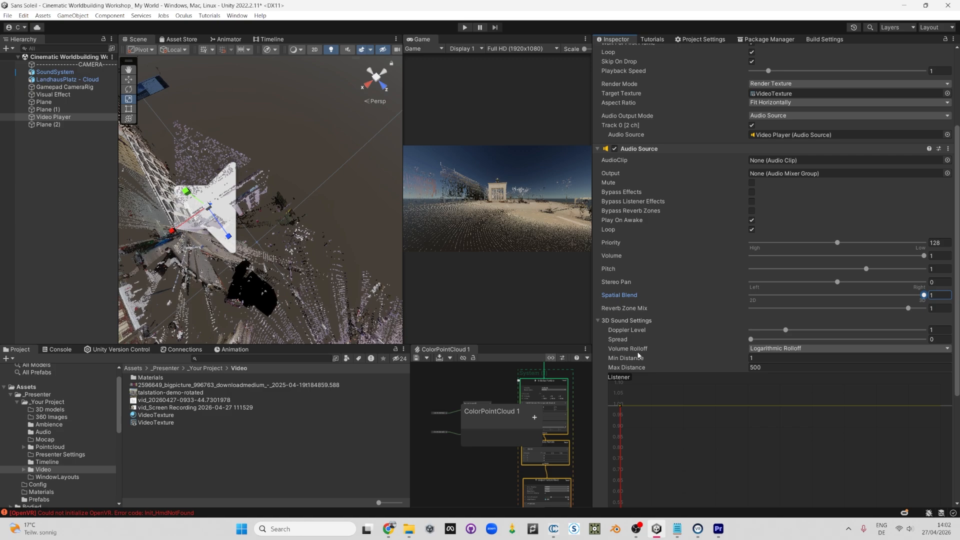
click(775, 348)
click(776, 368)
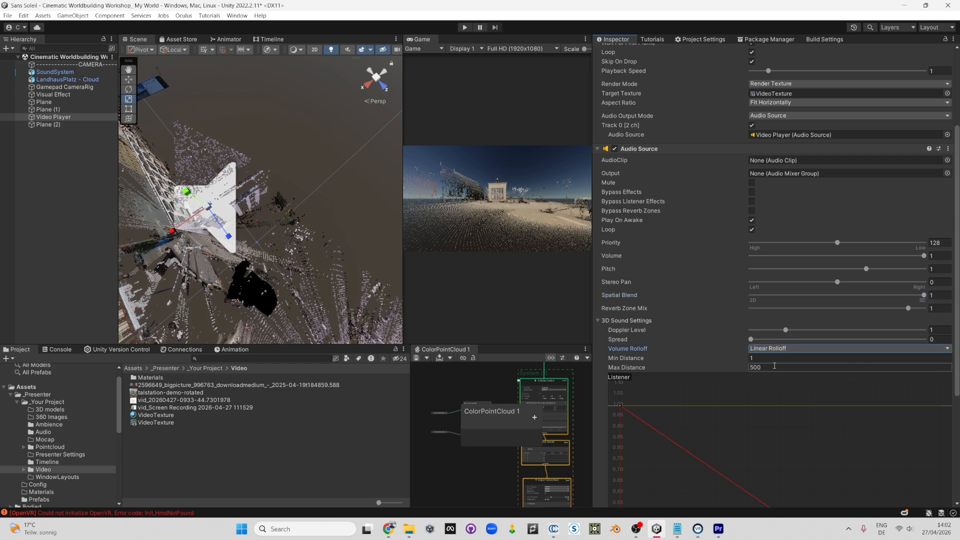
click(770, 358)
click(770, 369)
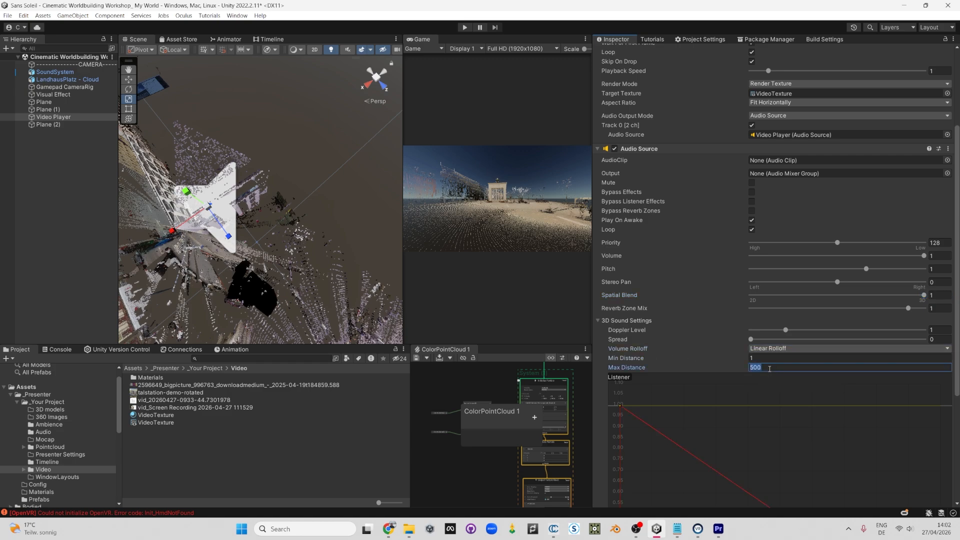
text(2)
Step: Enlarge the Audio Source's range spheres in the scene to a minimum distance of about 2.43 and a maximum of about 3.97
right_drag(311, 229, 294, 204)
key(f)
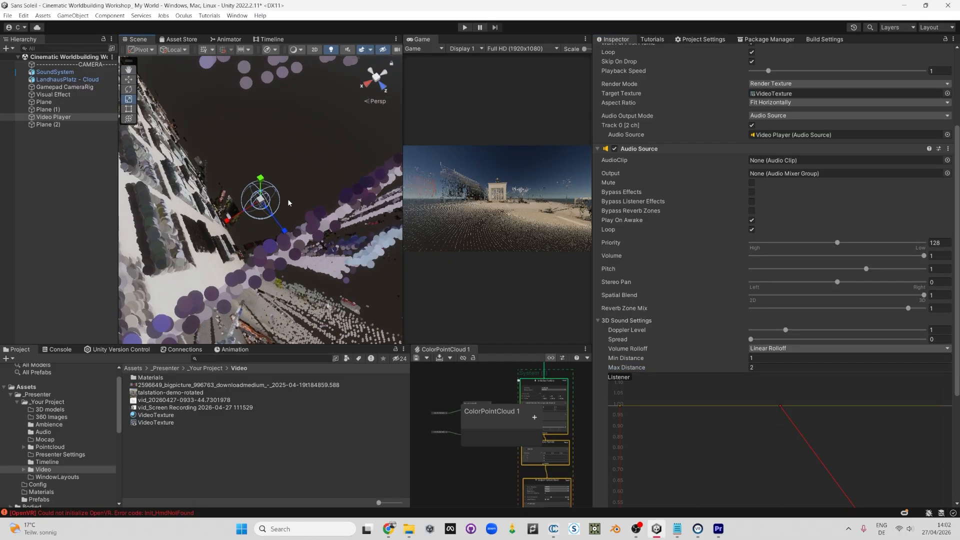
scroll(300, 219, up, 5)
alt+drag(300, 219, 276, 256)
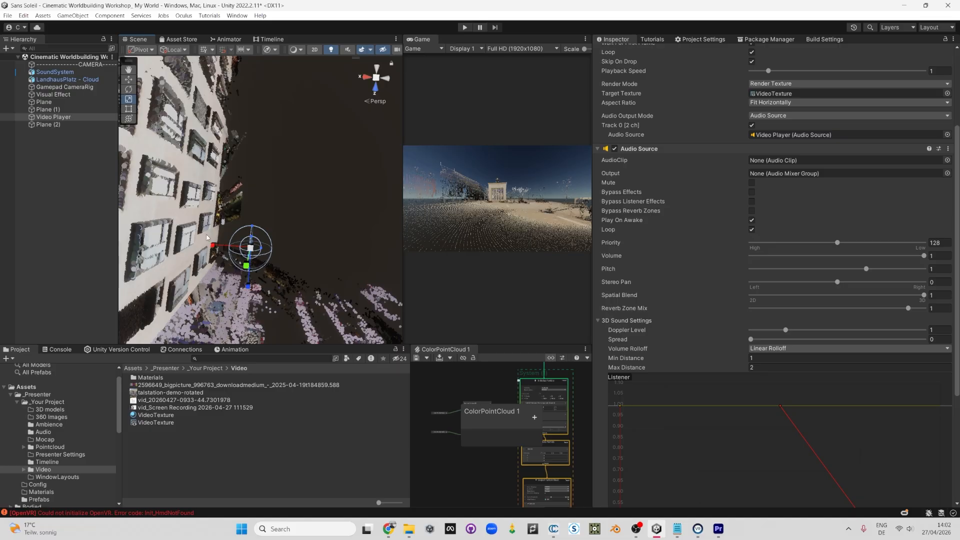
scroll(206, 237, up, 4)
alt+drag(210, 239, 407, 206)
scroll(284, 240, up, 6)
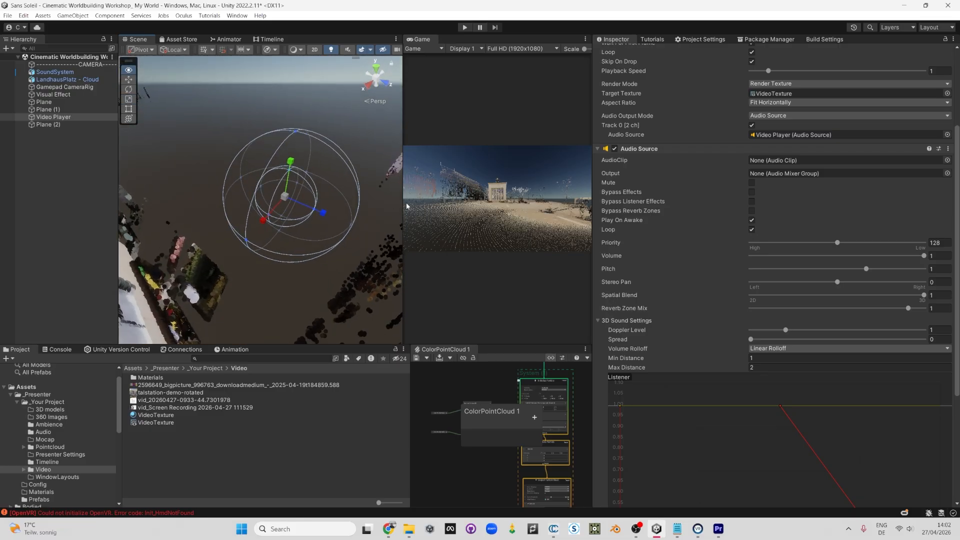
drag(246, 241, 149, 318)
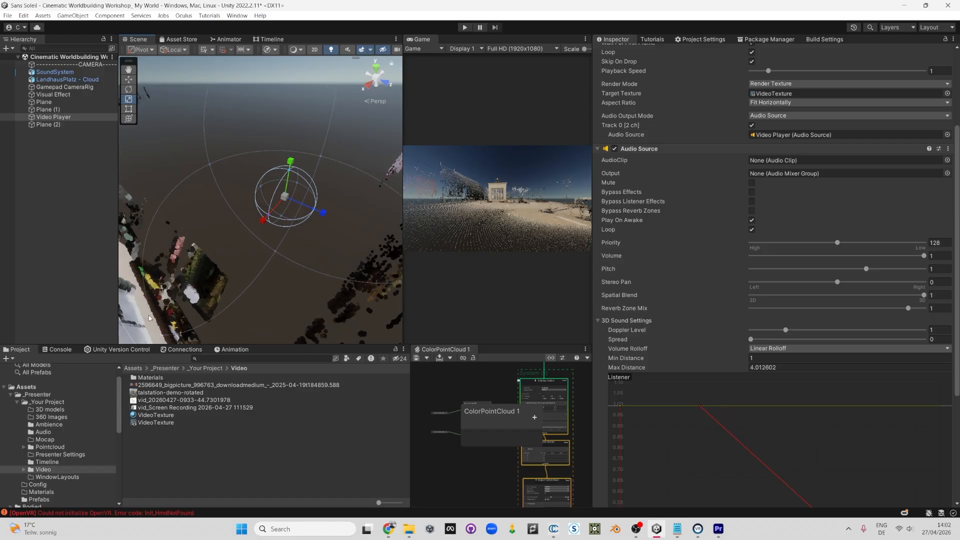
drag(262, 188, 246, 167)
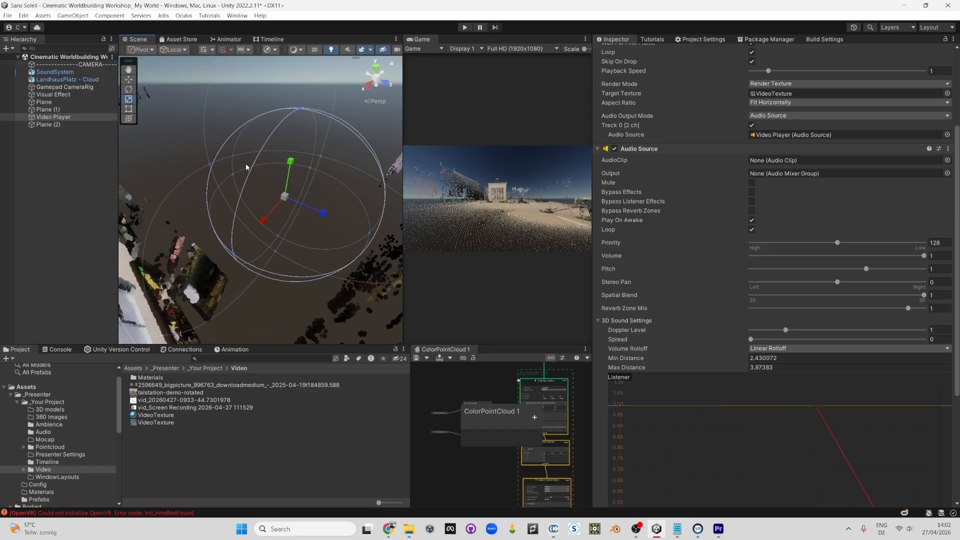
Step: Enlarge the Audio Source's outer range sphere in the scene to a maximum distance of about 5.41
scroll(326, 284, down, 6)
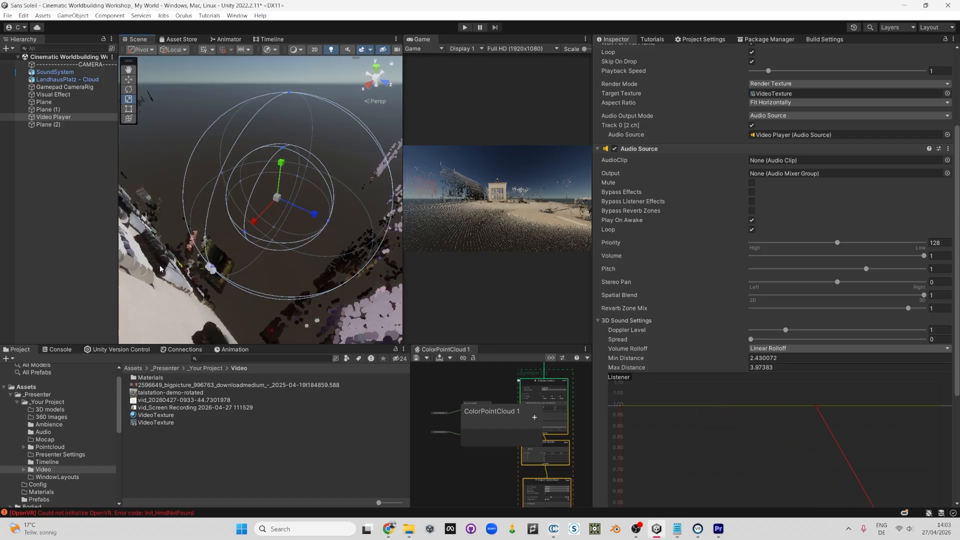
scroll(211, 187, up, 2)
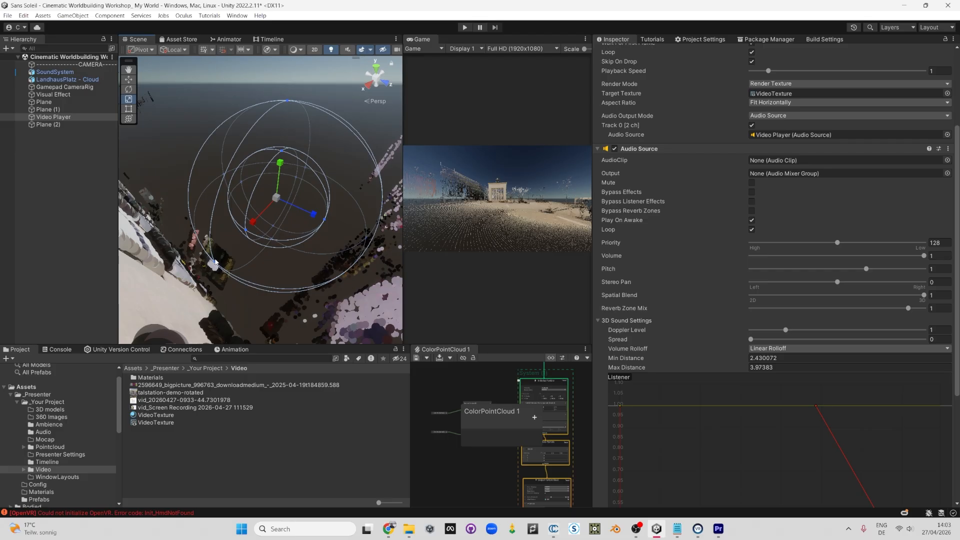
scroll(246, 232, up, 5)
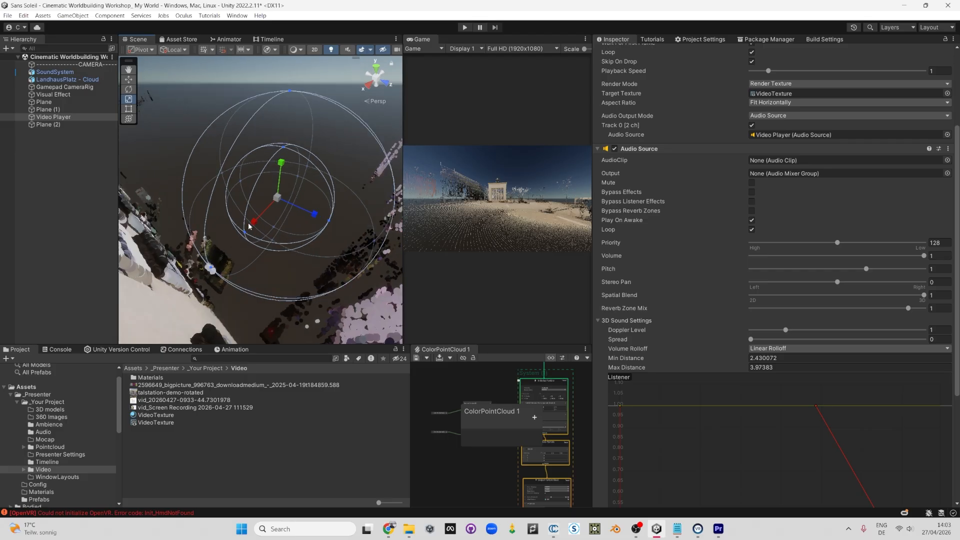
alt+drag(242, 254, 242, 171)
right_drag(242, 171, 241, 196)
key(w)
key(s)
scroll(241, 196, up, 1)
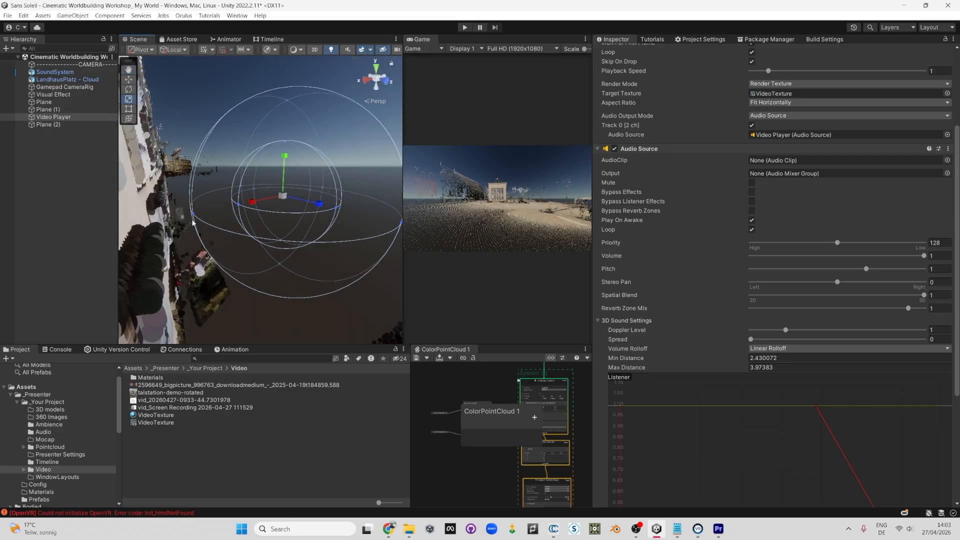
drag(192, 215, 124, 222)
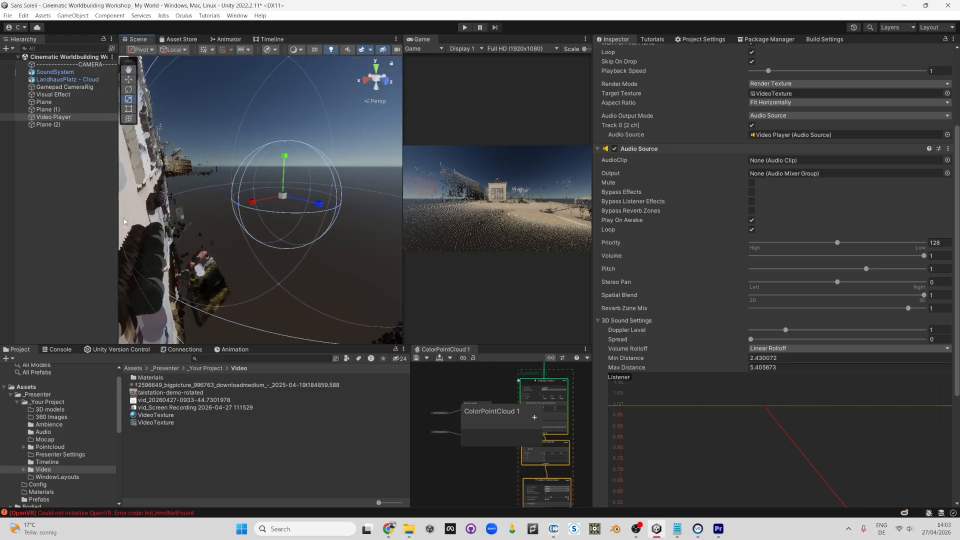
Step: Move the Video Player object beside the video plane, to about X -7.9 and Z -50.3
alt+drag(292, 195, 288, 168)
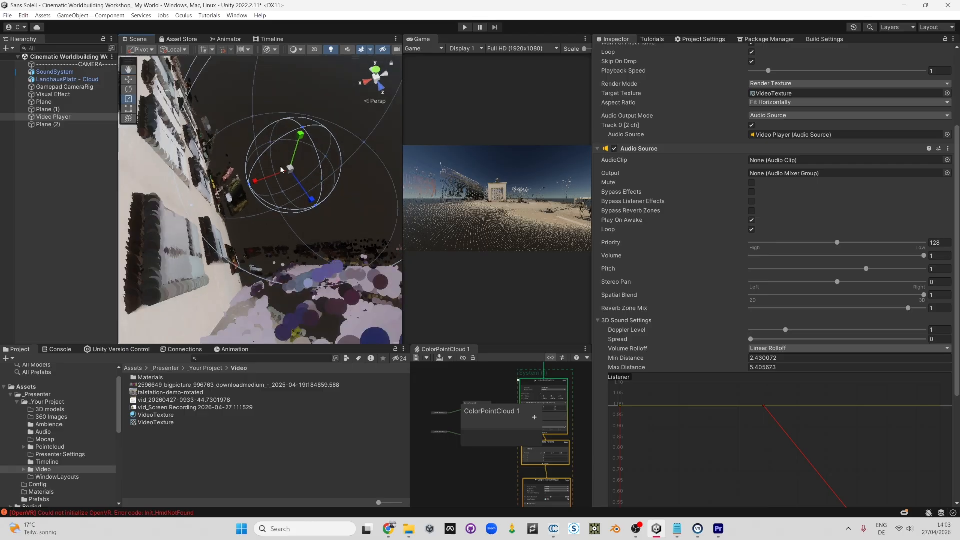
middle_drag(288, 168, 255, 221)
alt+drag(255, 221, 265, 239)
click(268, 243)
scroll(268, 244, down, 3)
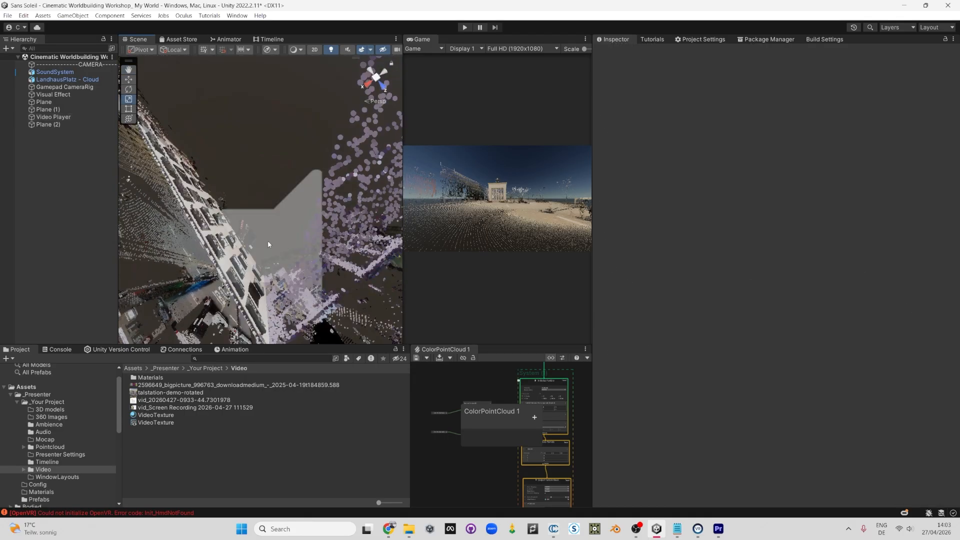
click(279, 225)
scroll(279, 225, down, 3)
key(w)
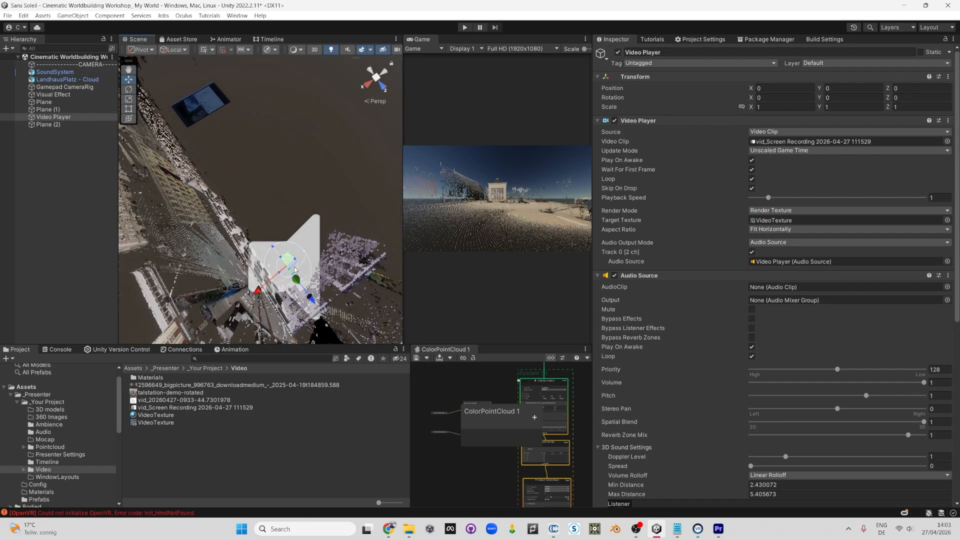
drag(287, 259, 213, 109)
middle_drag(252, 113, 314, 199)
scroll(236, 177, down, 2)
key(f)
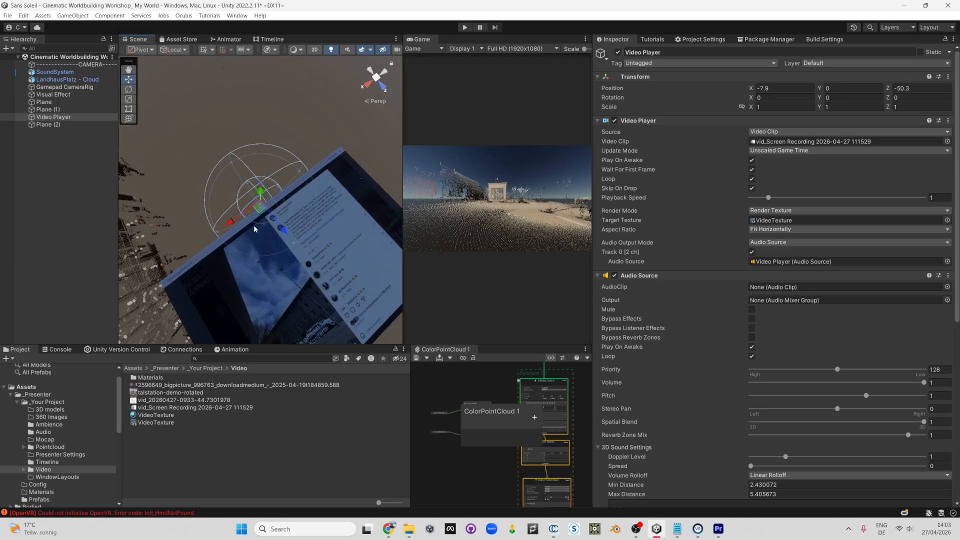
Step: Make the Video Player object a child of Plane (2) in the scene hierarchy
alt+drag(253, 227, 477, 141)
scroll(278, 215, down, 2)
double_click(50, 117)
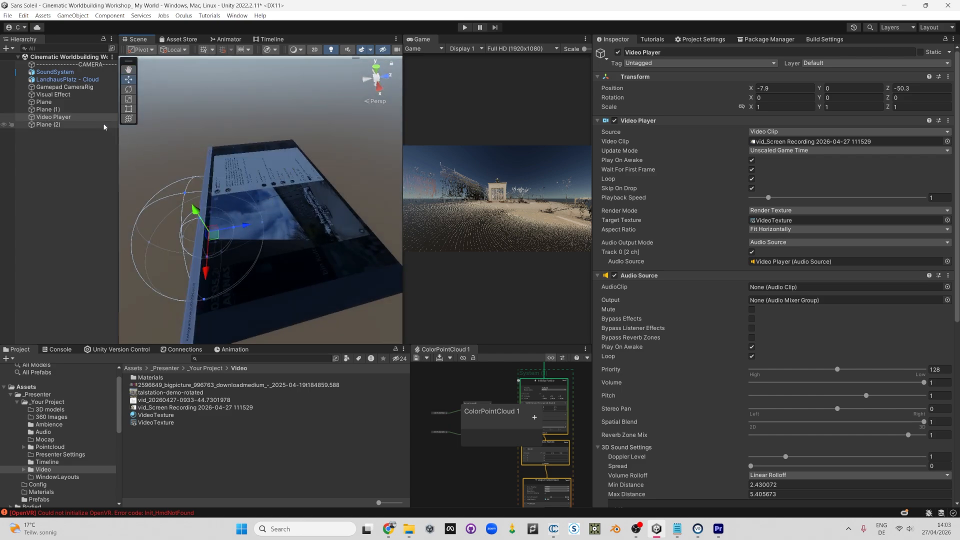
click(49, 118)
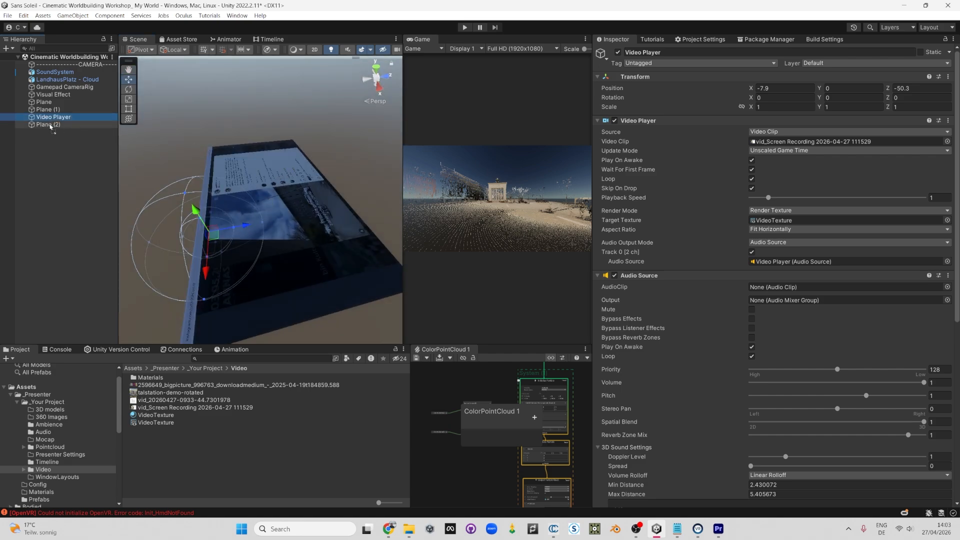
drag(50, 128, 51, 126)
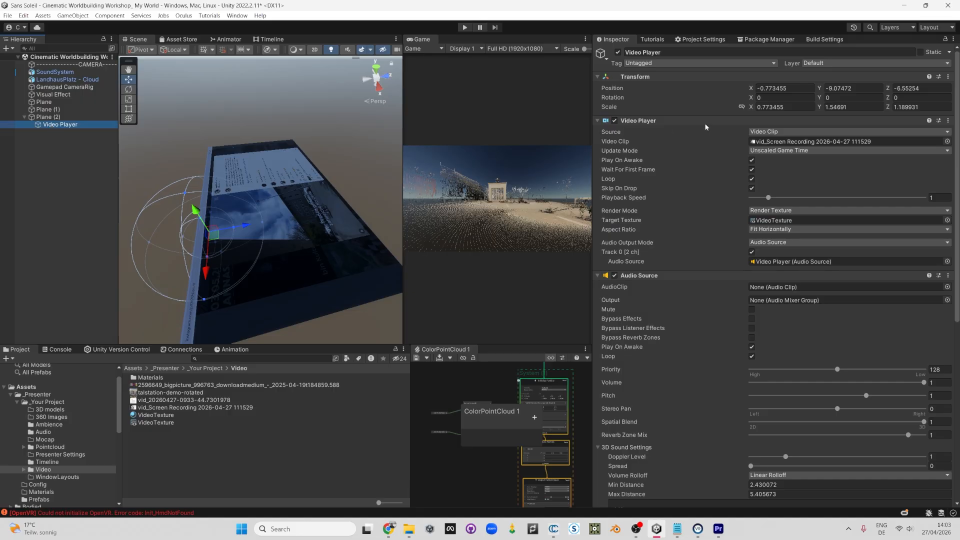
Step: Set the Video Player's local position to 0 on X, Y and Z, centring it on Plane (2)
click(948, 77)
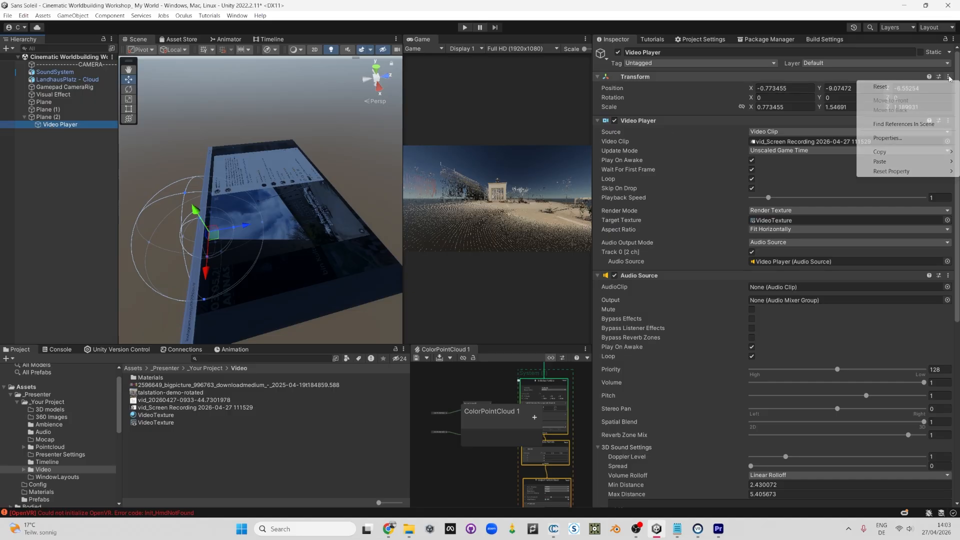
click(800, 88)
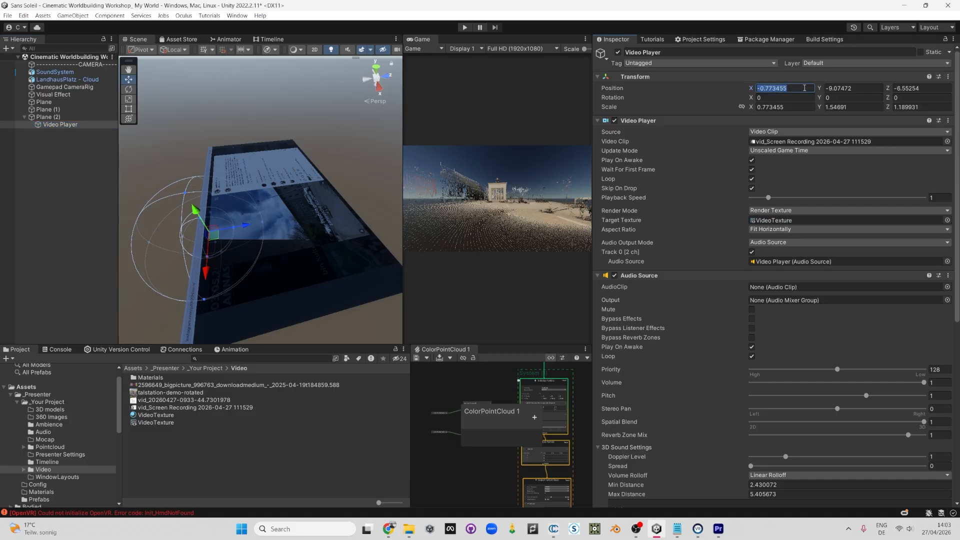
text(0)
key(Tab)
text(0)
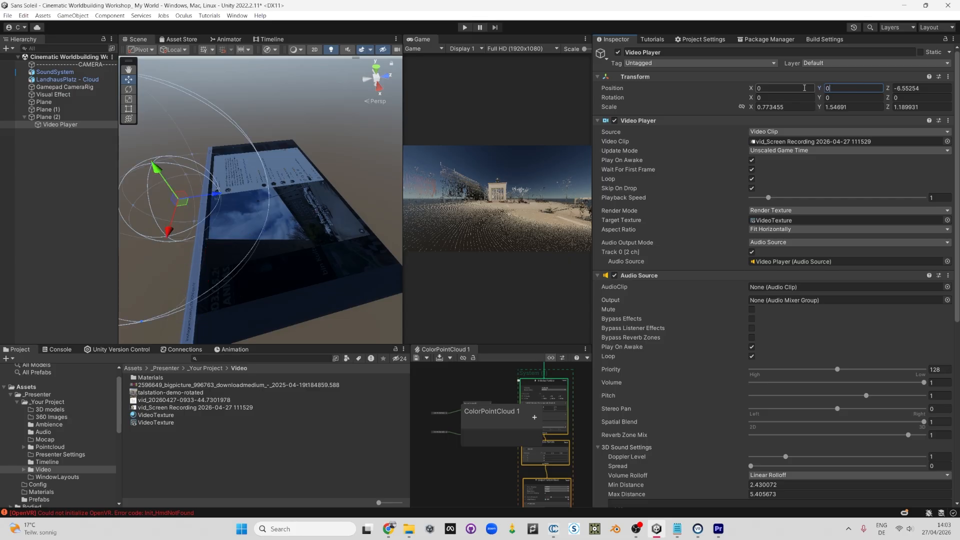
key(Tab)
text(0)
scroll(197, 155, down, 3)
click(197, 155)
alt+drag(197, 155, 288, 222)
click(55, 124)
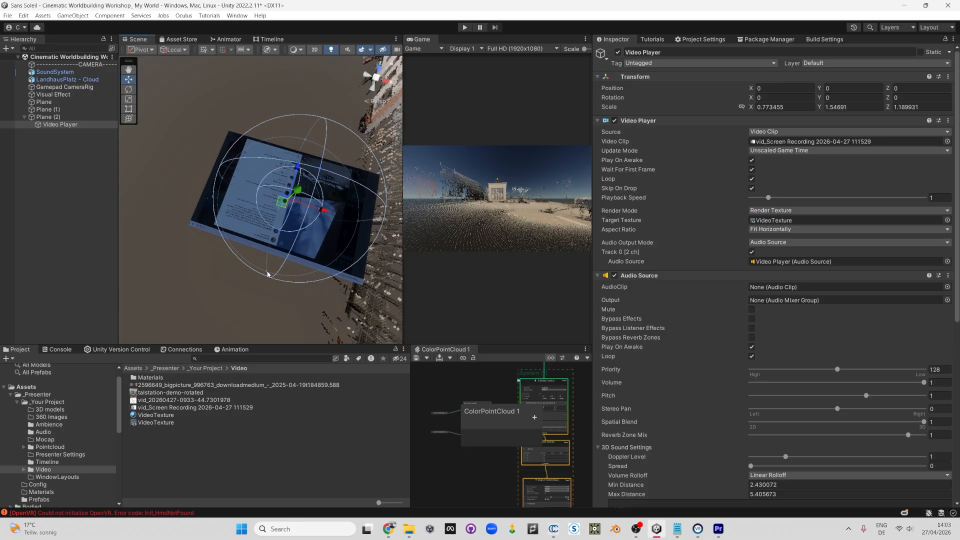
Step: Move Plane (2) with its video player horizontally to about X 15.5 and Z -48.3
drag(224, 179, 114, 150)
scroll(270, 202, down, 2)
scroll(270, 202, up, 2)
click(269, 204)
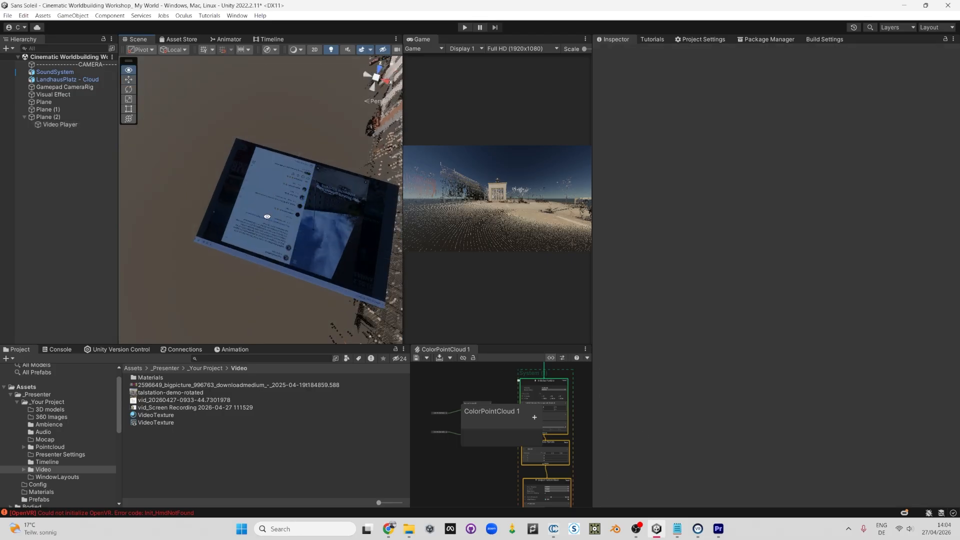
alt+drag(265, 214, 335, 248)
click(271, 197)
click(56, 117)
scroll(257, 212, down, 3)
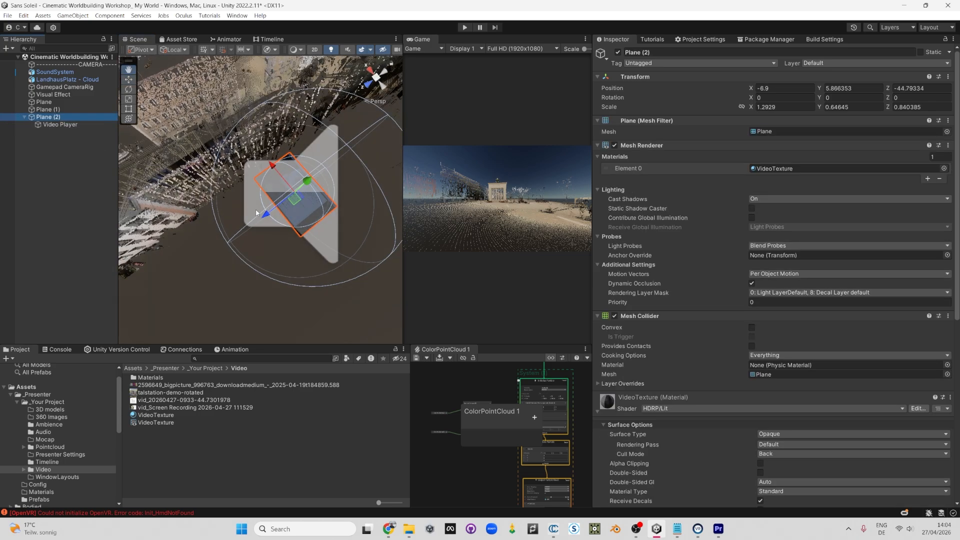
alt+drag(257, 212, 310, 212)
middle_drag(234, 206, 260, 258)
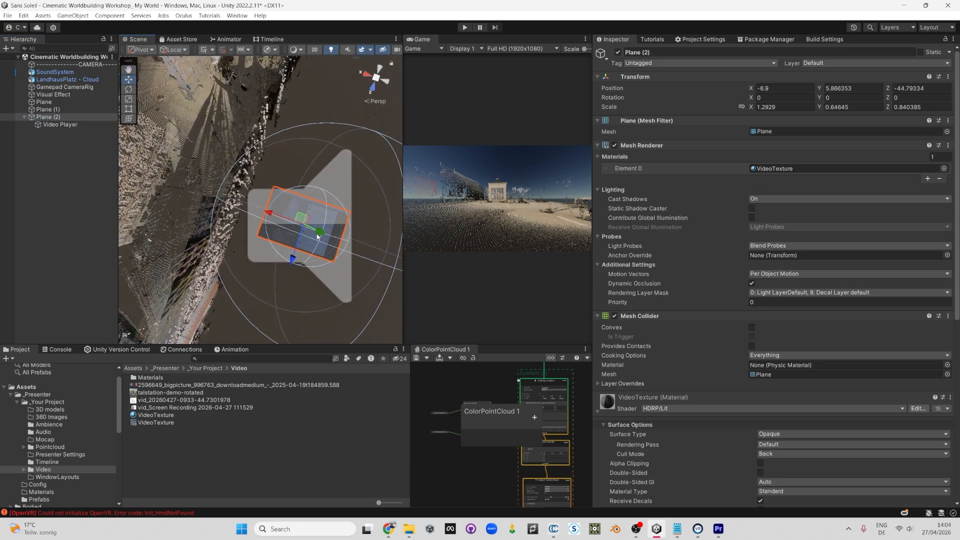
drag(301, 218, 176, 156)
middle_drag(176, 156, 293, 195)
alt+drag(293, 195, 268, 185)
Step: Rotate Plane (2) to stand upright above the square and lower it to about Y 3.23
key(e)
drag(249, 154, 75, 203)
key(f)
alt+drag(190, 208, 368, 220)
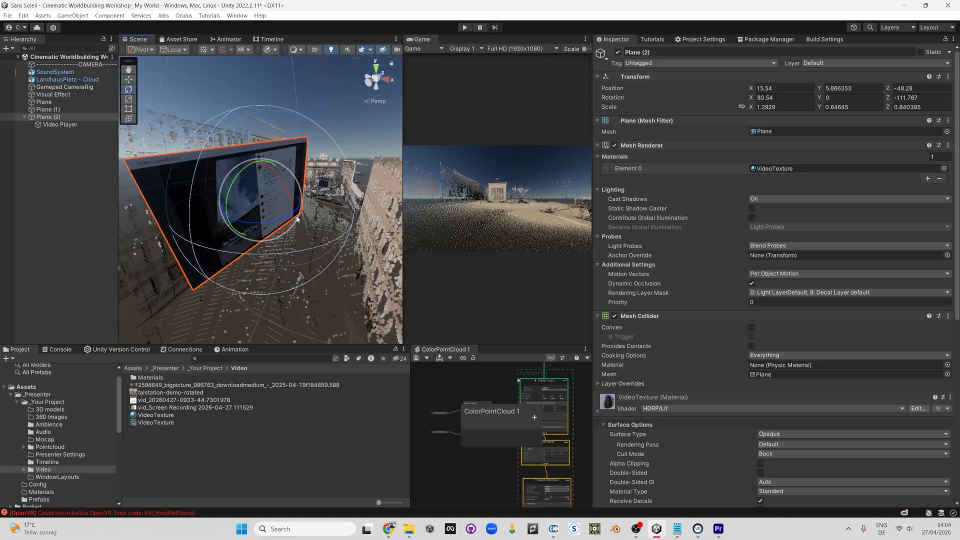
drag(280, 219, 191, 237)
key(w)
drag(265, 195, 267, 224)
Step: Set Plane (2)'s rotation to X 90 and Y 180, and turn it in the scene to about Z 14.6
key(e)
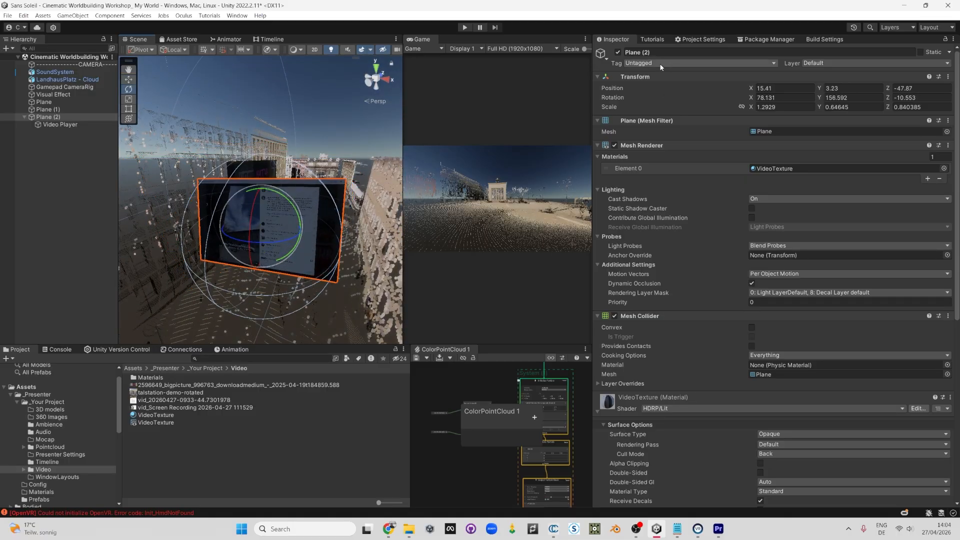
click(780, 96)
text(90)
key(Tab)
text(180)
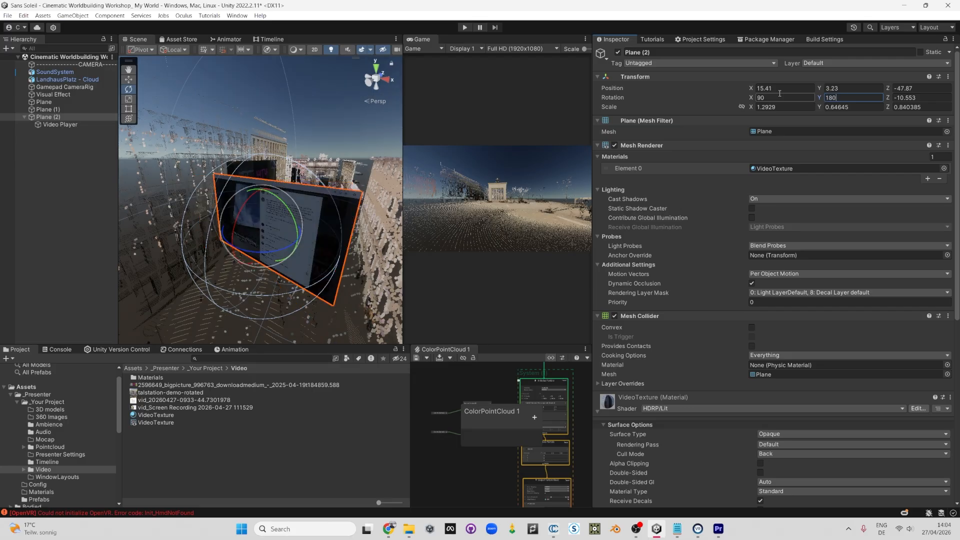
key(Tab)
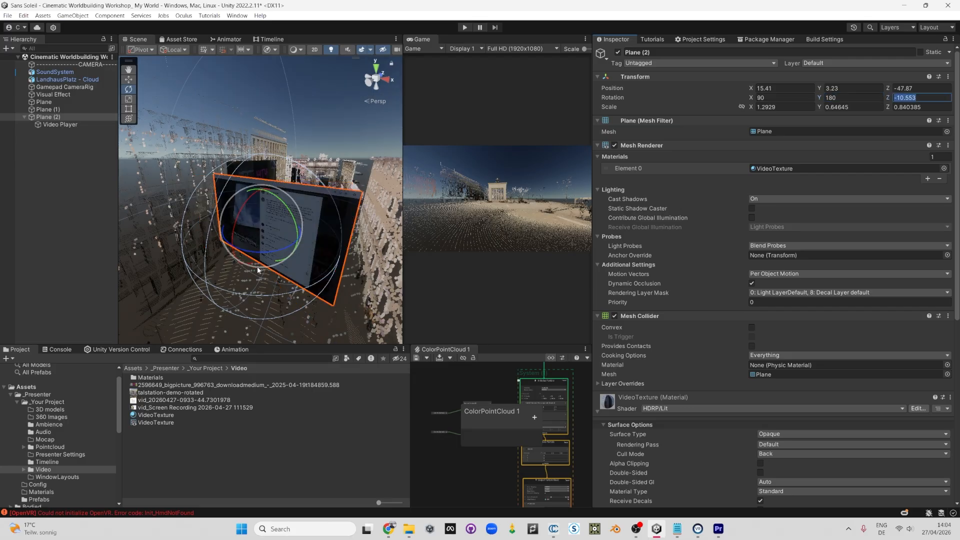
drag(261, 256, 299, 241)
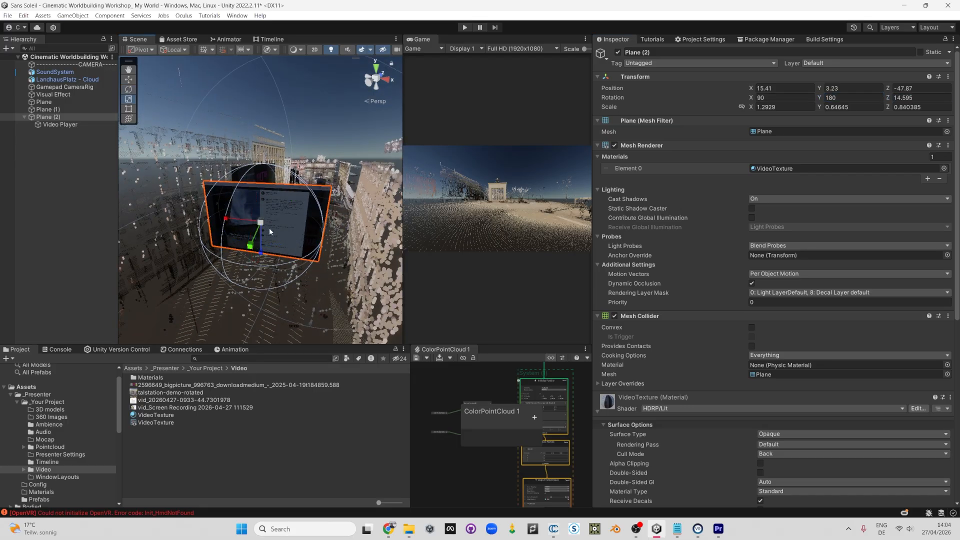
key(w)
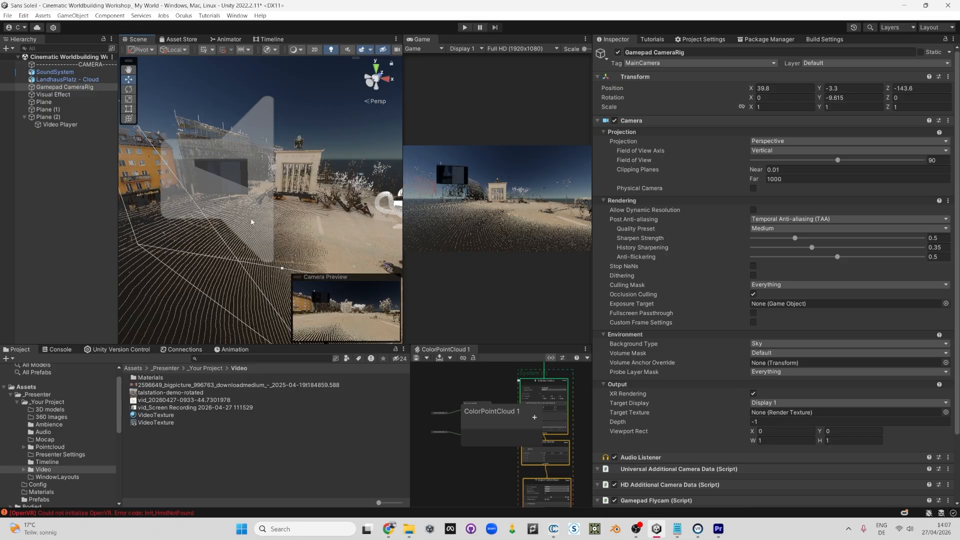
Step: Widen the Hierarchy and collapse the children of Plane (2)
alt+drag(248, 214, 256, 200)
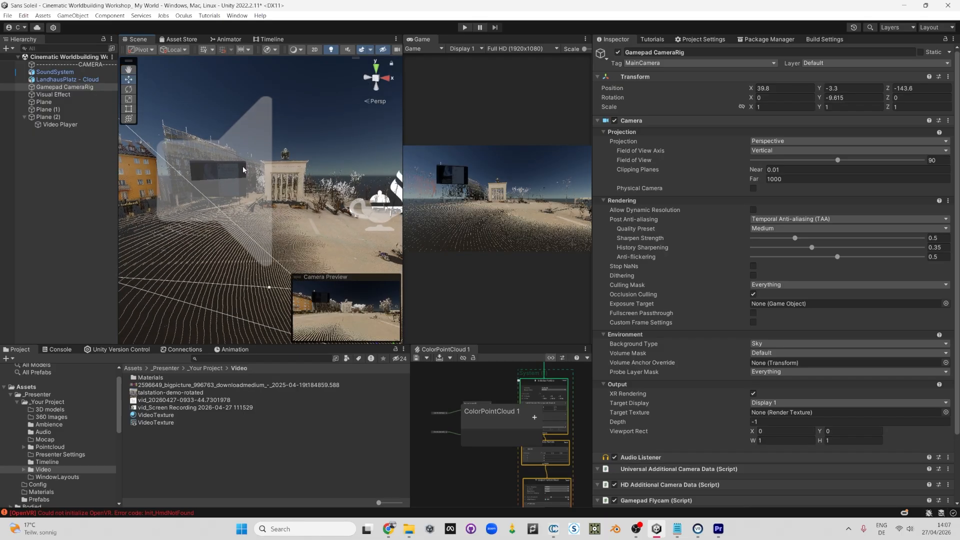
click(65, 88)
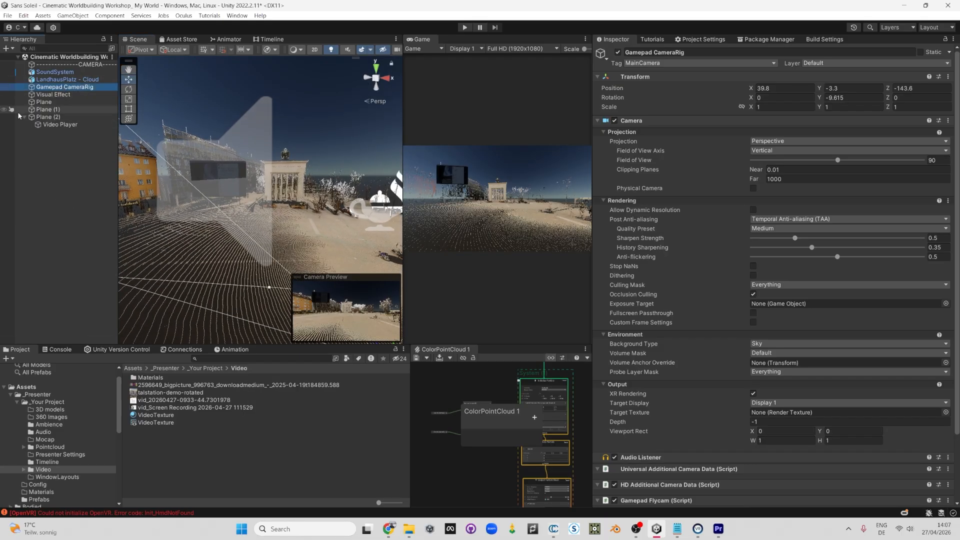
drag(119, 133, 145, 134)
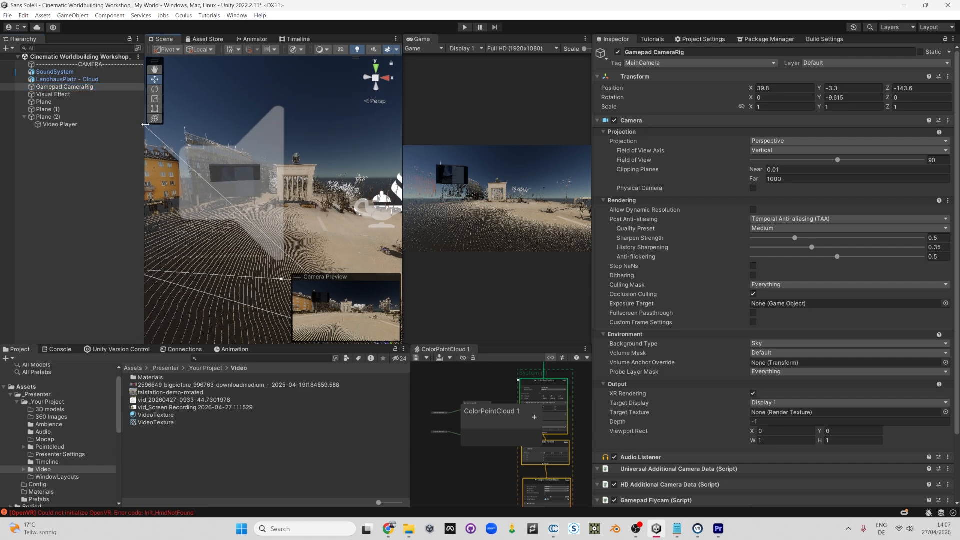
click(24, 116)
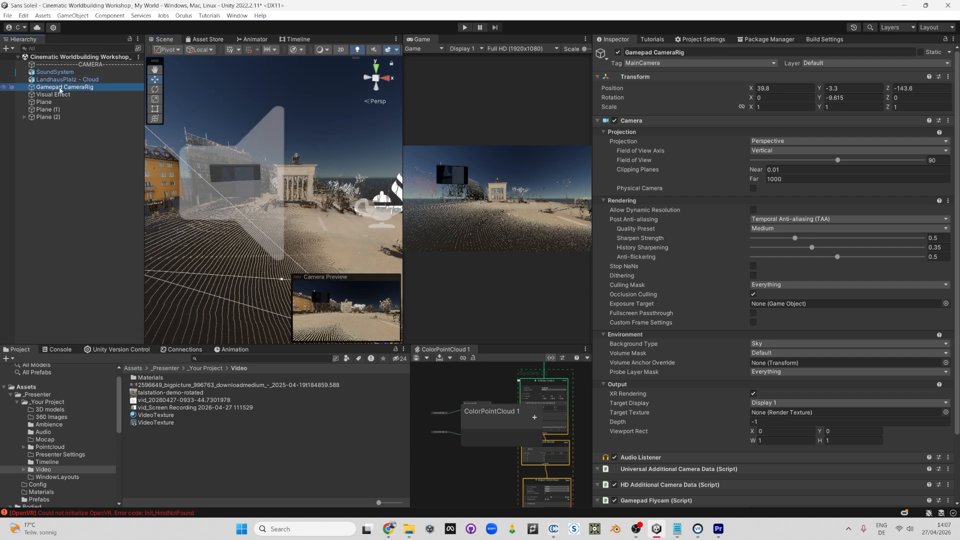
Step: Collapse the Camera settings of the Gamepad CameraRig and enable its Audio Listener
click(598, 121)
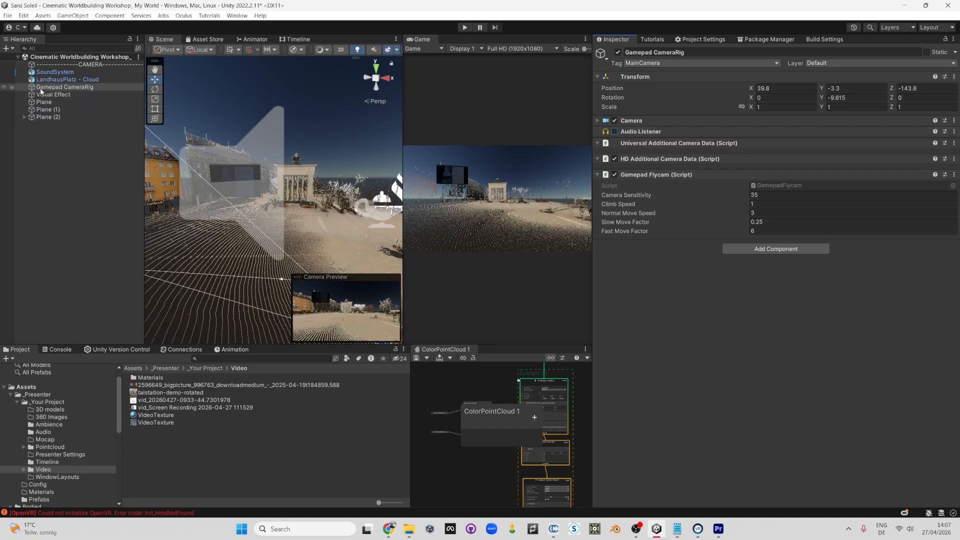
click(63, 88)
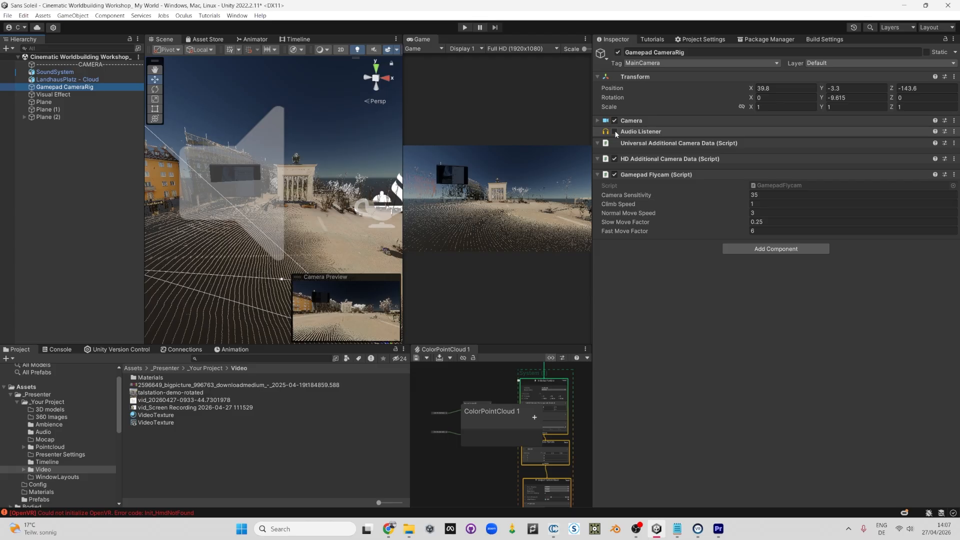
click(615, 132)
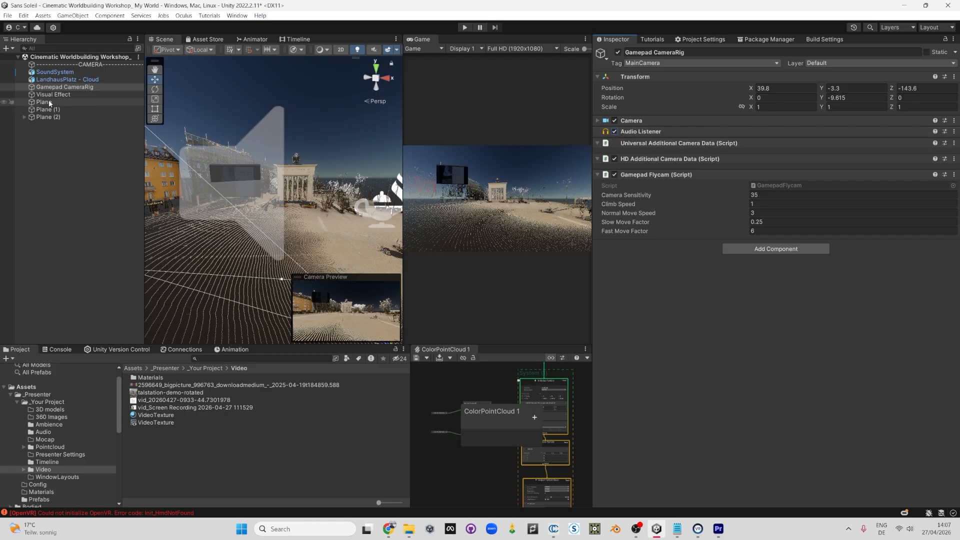
Step: Widen the Scene view and reduce the size of the 3D gizmo icons in the scene
scroll(280, 215, up, 2)
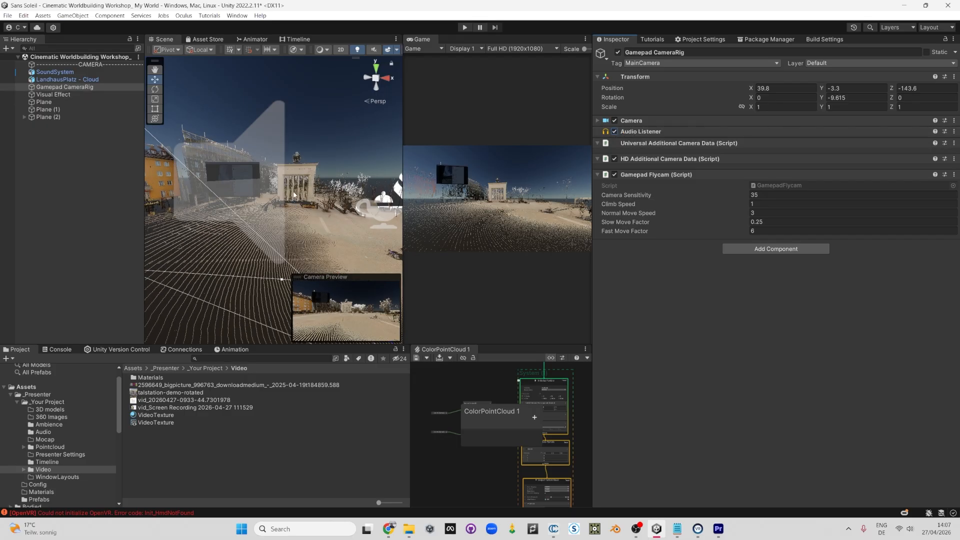
right_drag(294, 195, 307, 152)
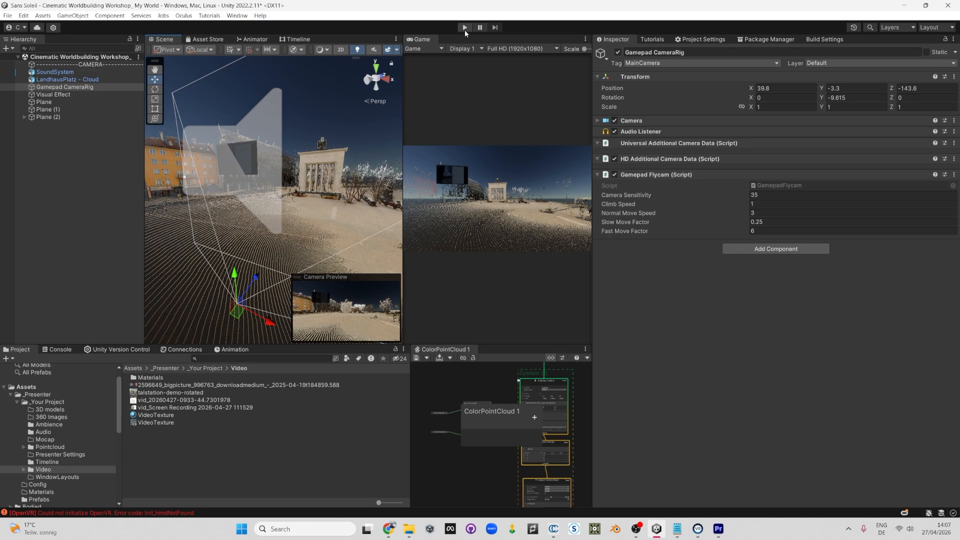
scroll(290, 150, down, 4)
click(289, 150)
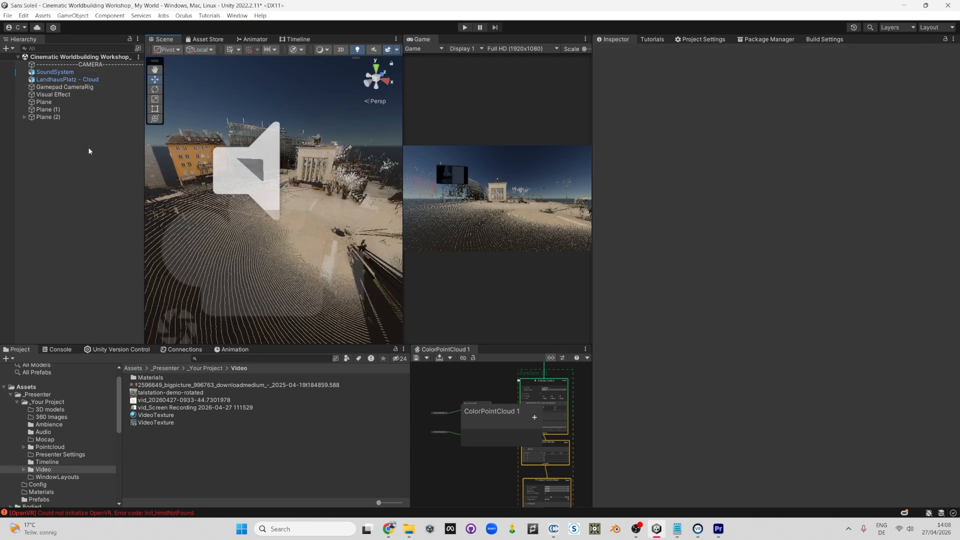
click(52, 88)
alt+drag(260, 167, 258, 232)
drag(404, 52, 540, 51)
click(535, 49)
click(626, 62)
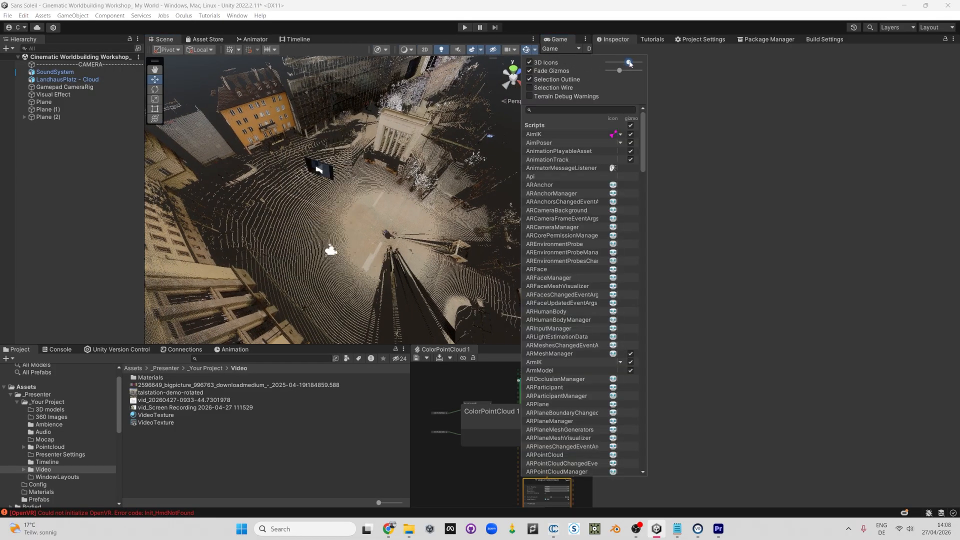
Step: Select the Video Player and Gamepad CameraRig together and examine the sound range spheres relative to the camera, keeping both in place
click(321, 167)
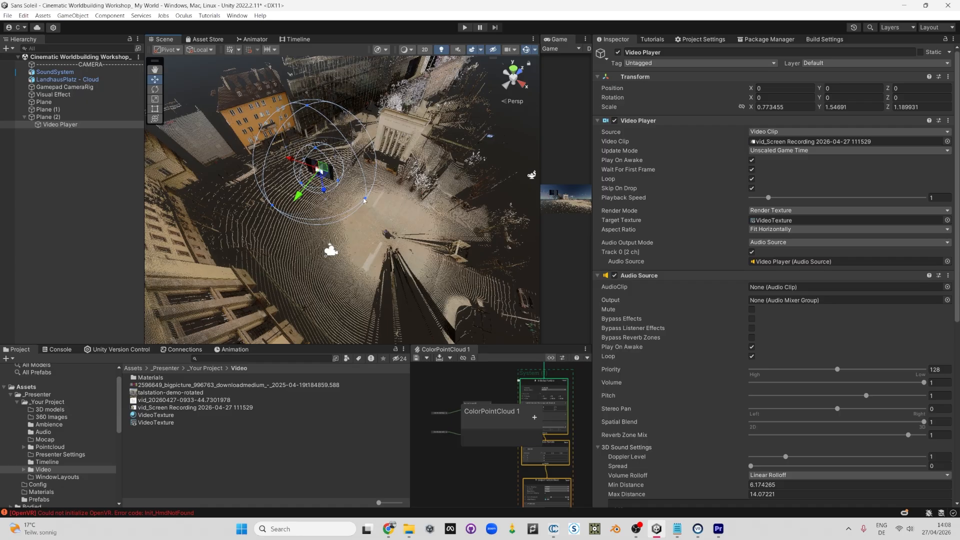
shift+click(330, 252)
alt+drag(322, 236, 369, 262)
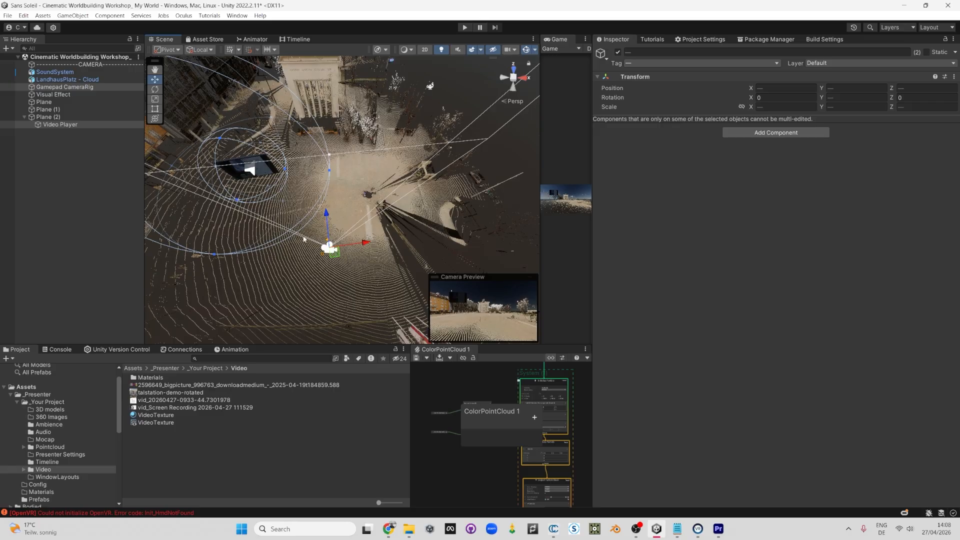
alt+drag(304, 239, 353, 261)
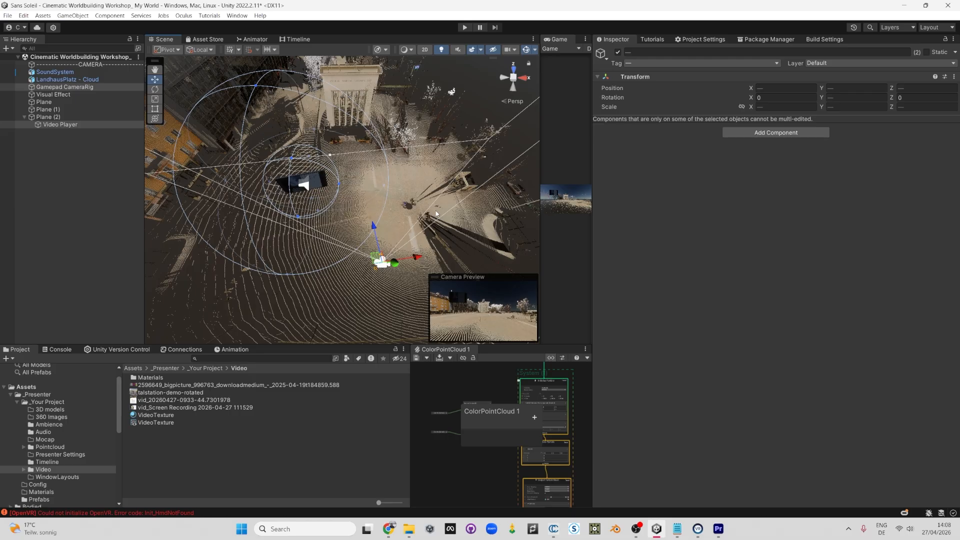
mouse_move(372, 254)
mouse_down()
mouse_move(351, 275)
mouse_move(366, 249)
mouse_up()
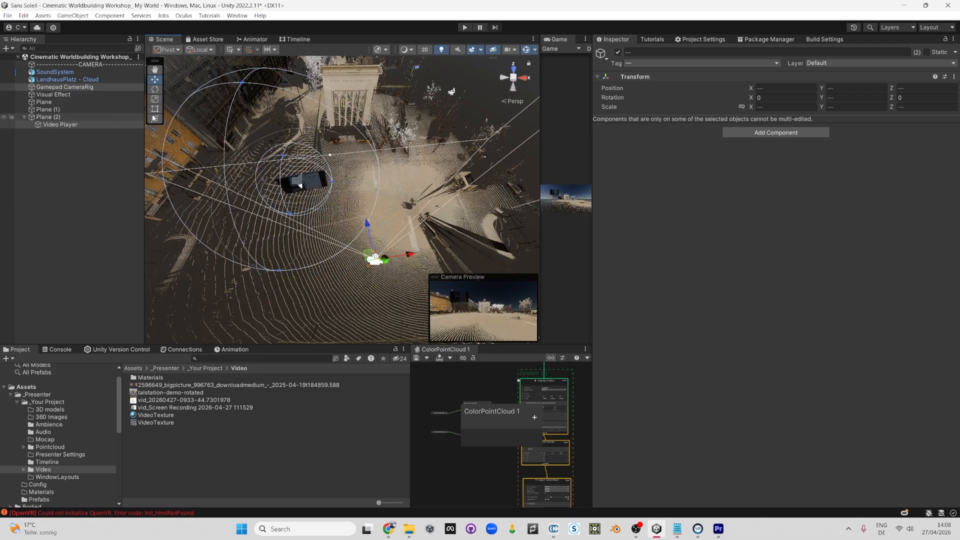
key(ctrl+z)
Step: Run the scene in Play mode with enlarged views to test the video's spatial sound, and stop playback
drag(593, 174, 718, 125)
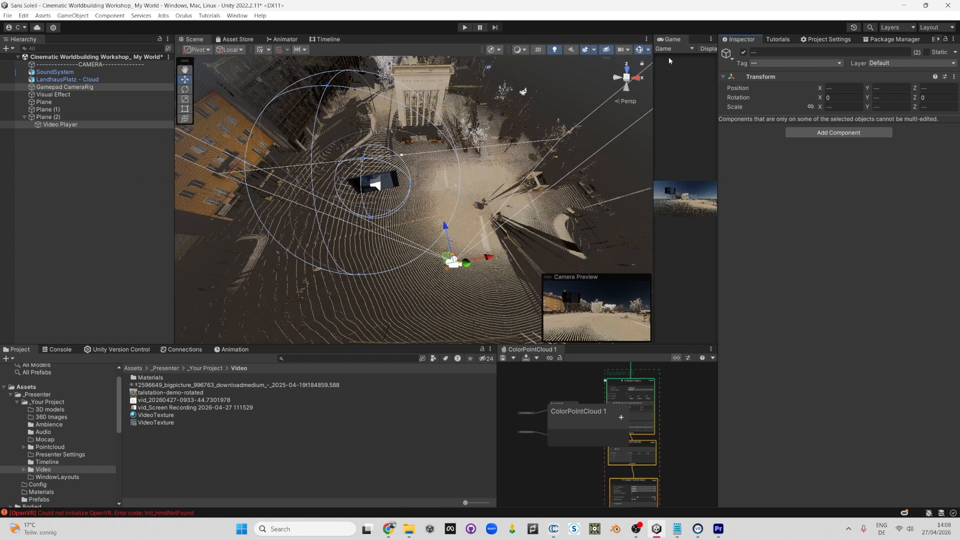
right_click(671, 40)
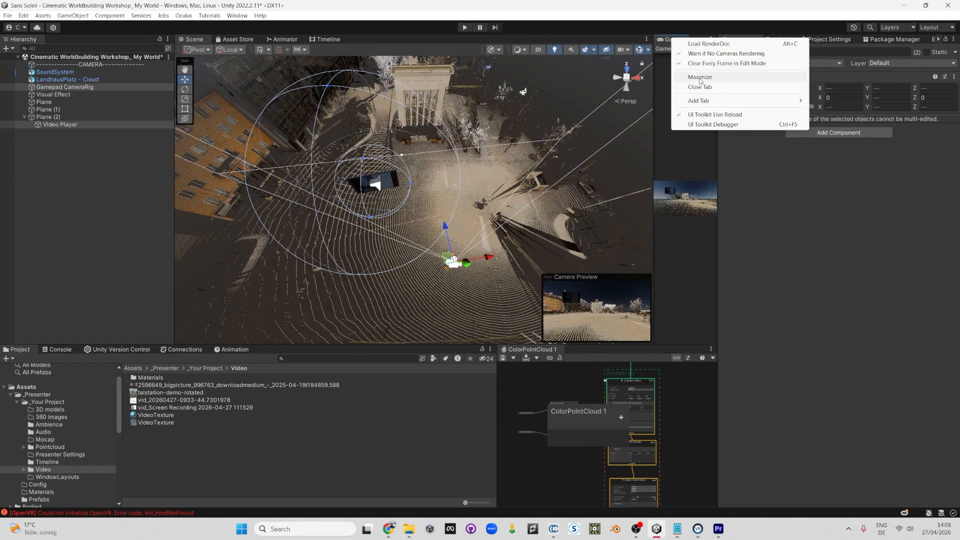
click(670, 158)
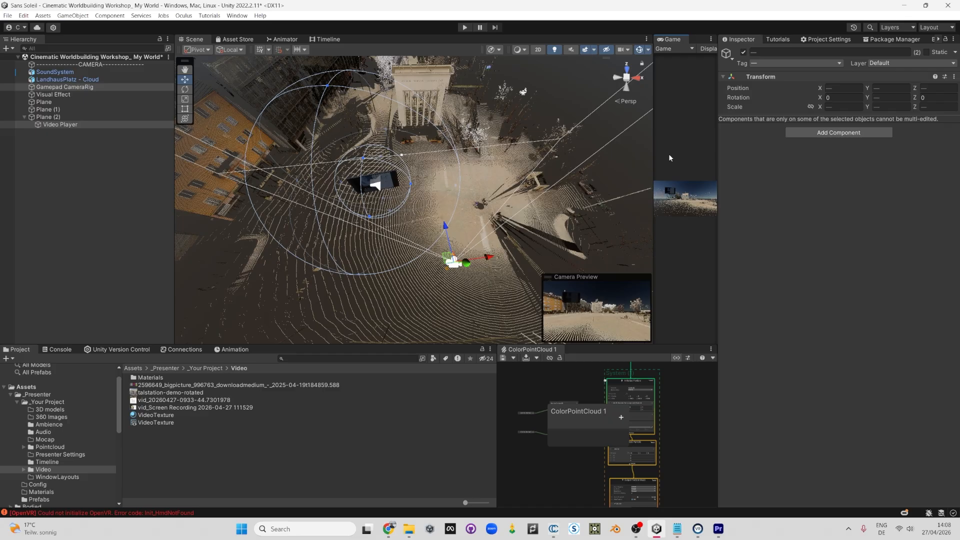
click(464, 27)
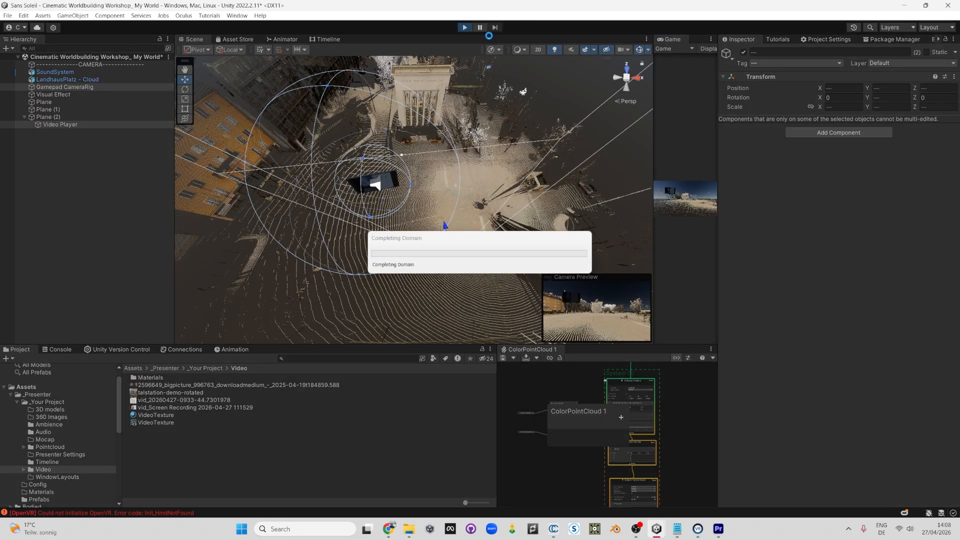
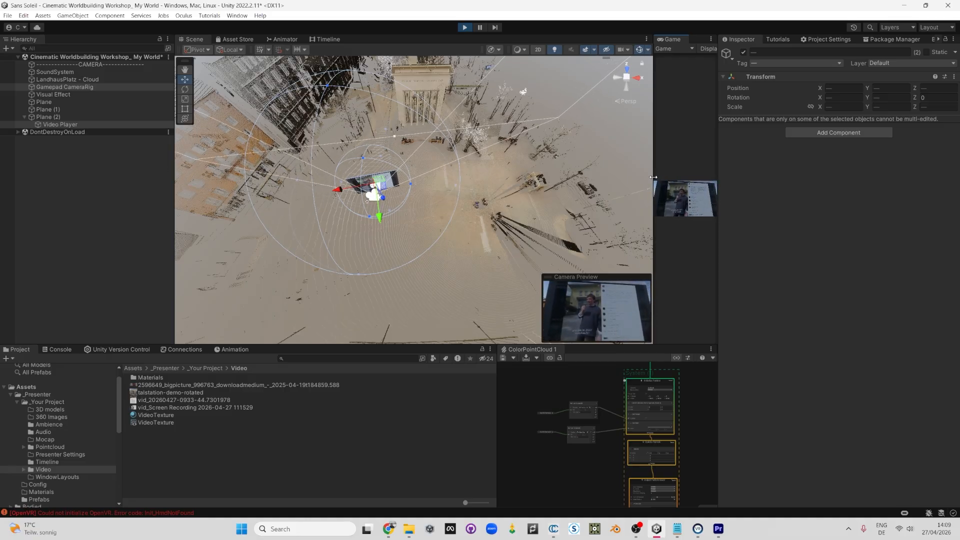
drag(653, 177, 455, 177)
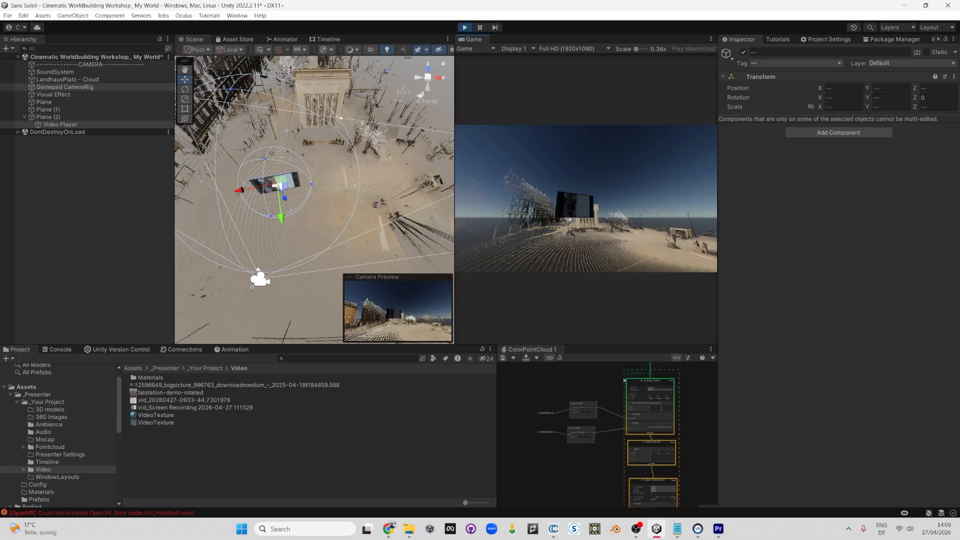
key(ctrl+p)
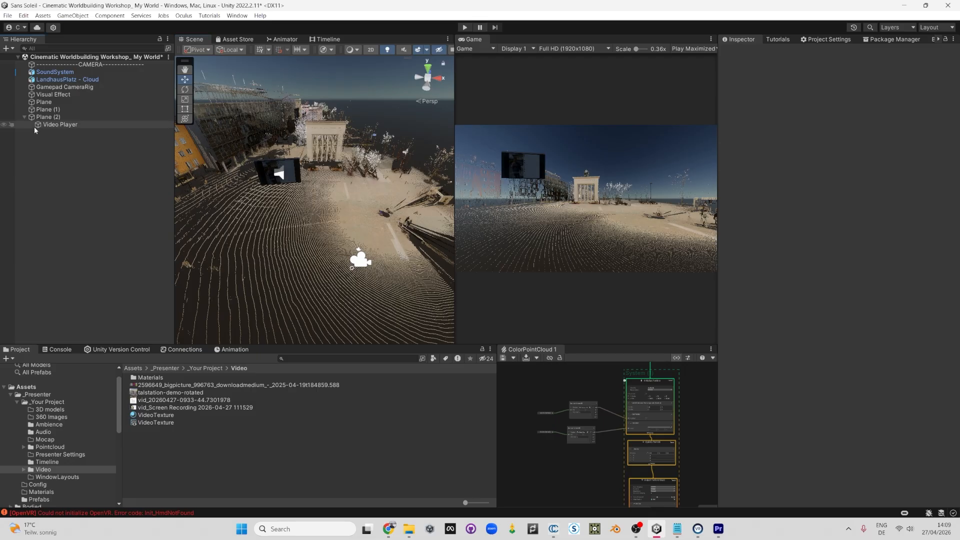
Step: Collapse Plane (2) in the object list, select the video plane in the scene and examine it up close
click(23, 116)
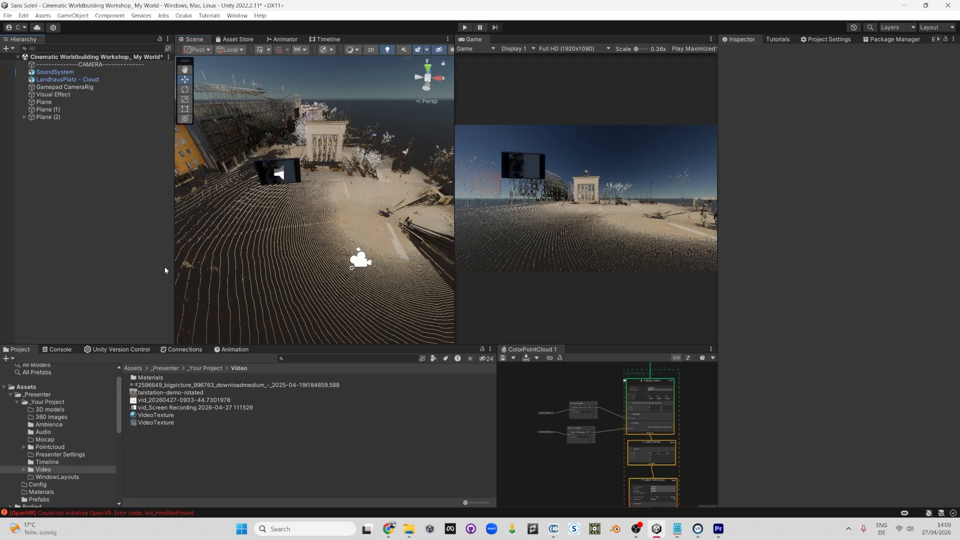
scroll(313, 182, up, 3)
middle_drag(313, 182, 313, 245)
scroll(313, 244, up, 4)
right_drag(313, 244, 303, 200)
middle_drag(302, 200, 345, 238)
scroll(344, 238, up, 3)
right_drag(345, 237, 376, 215)
click(376, 215)
scroll(377, 215, down, 5)
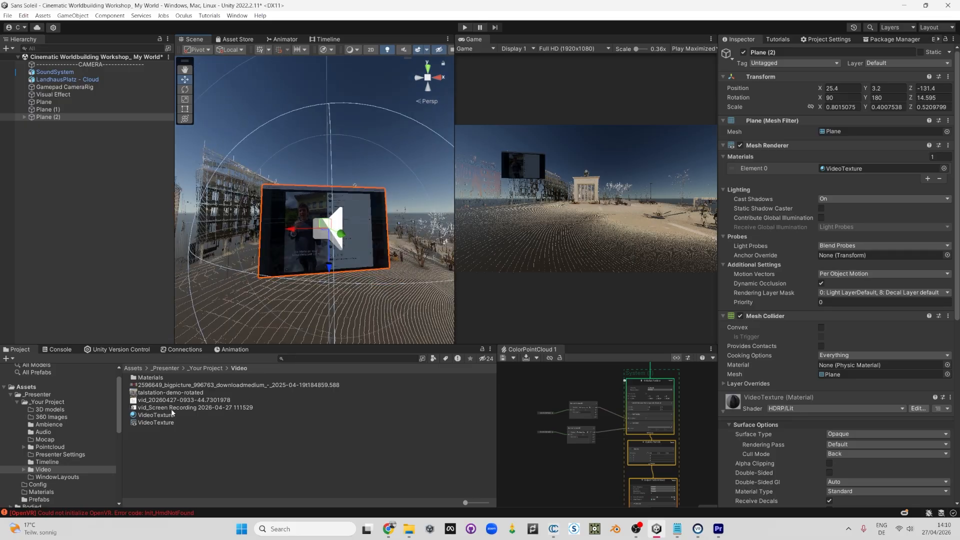
click(175, 399)
click(946, 280)
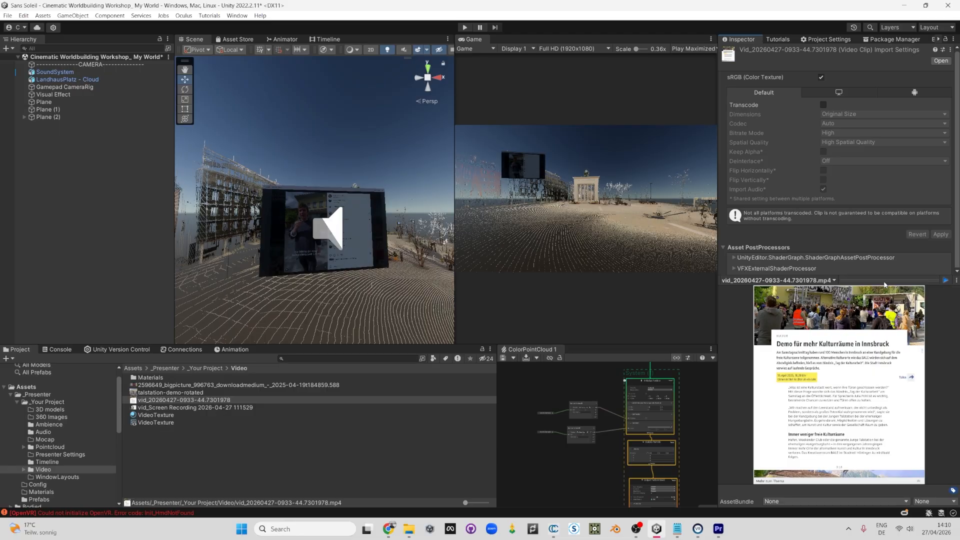
drag(868, 282, 870, 270)
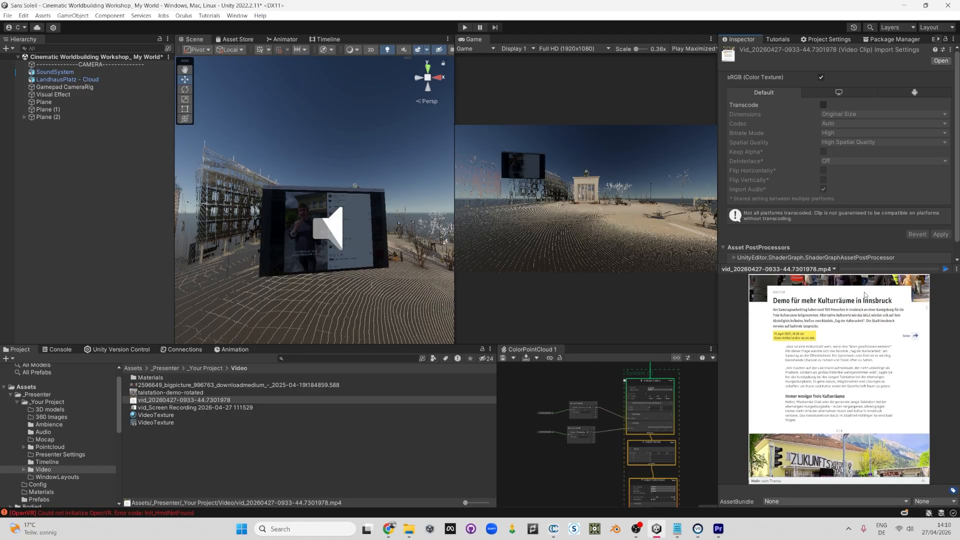
right_click(224, 400)
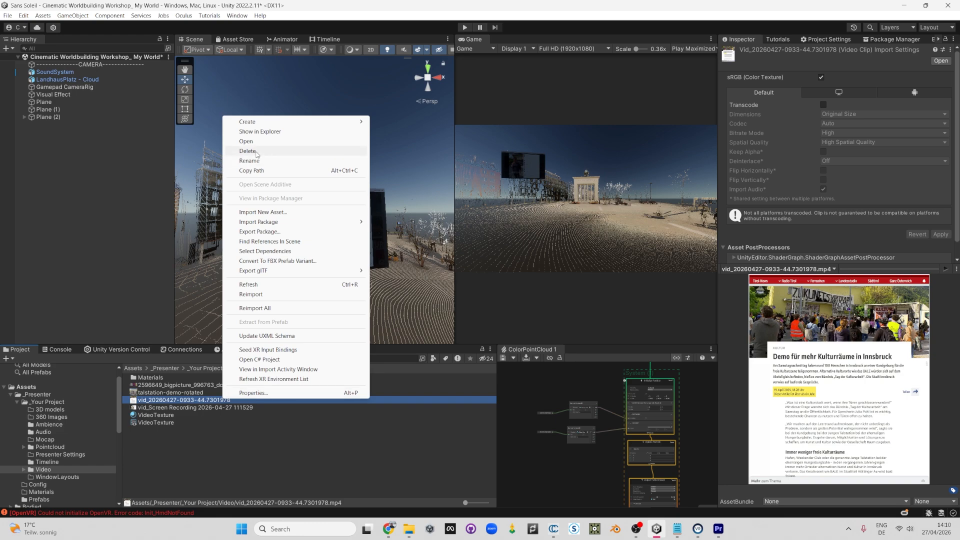
click(256, 135)
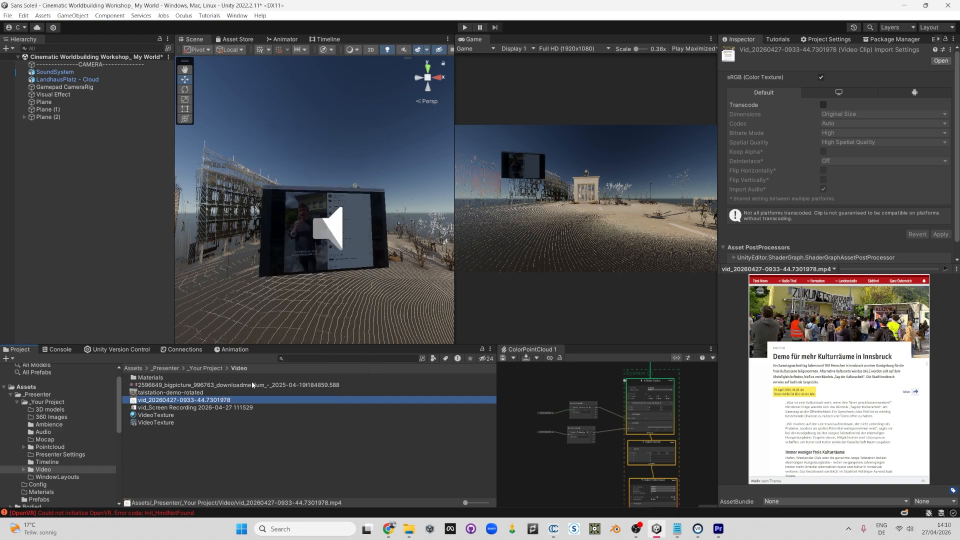
right_click(215, 403)
click(247, 132)
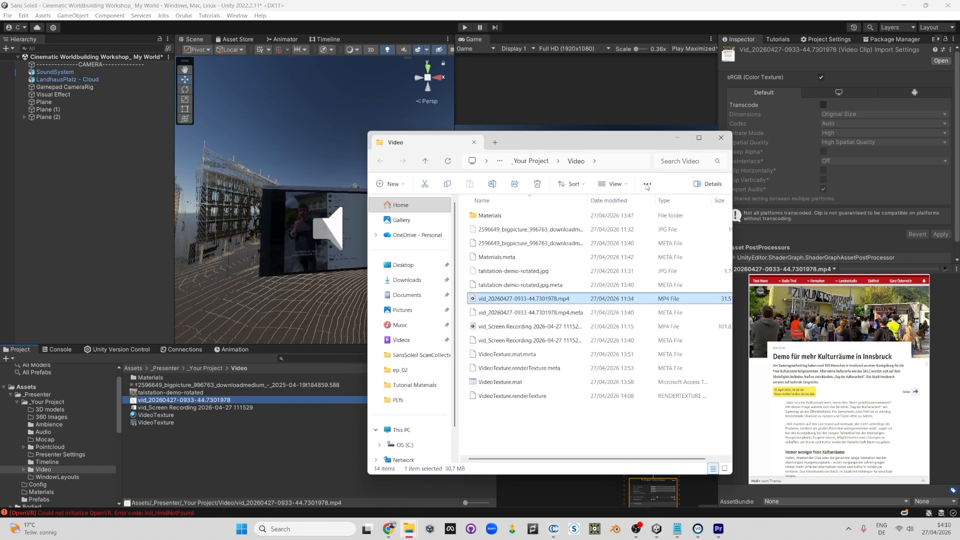
right_click(504, 301)
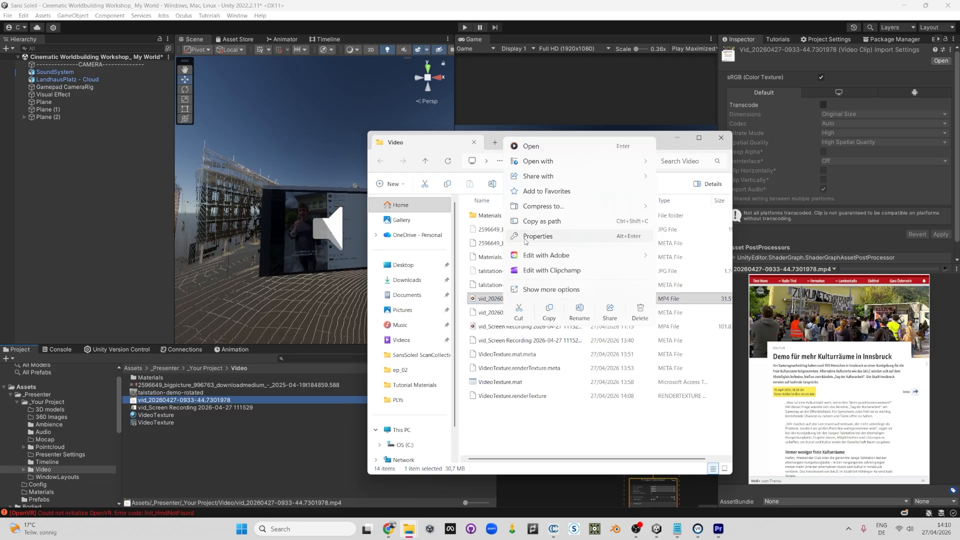
click(538, 236)
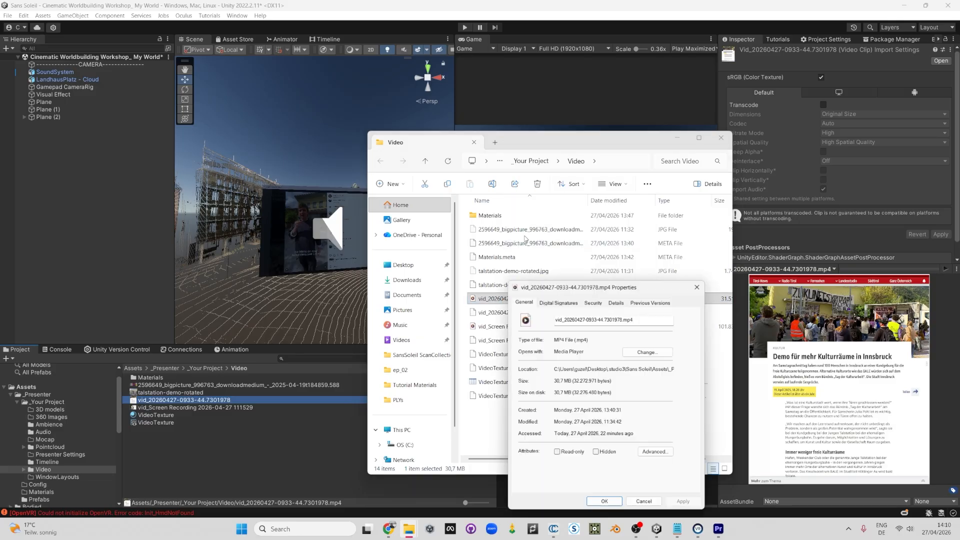
click(618, 302)
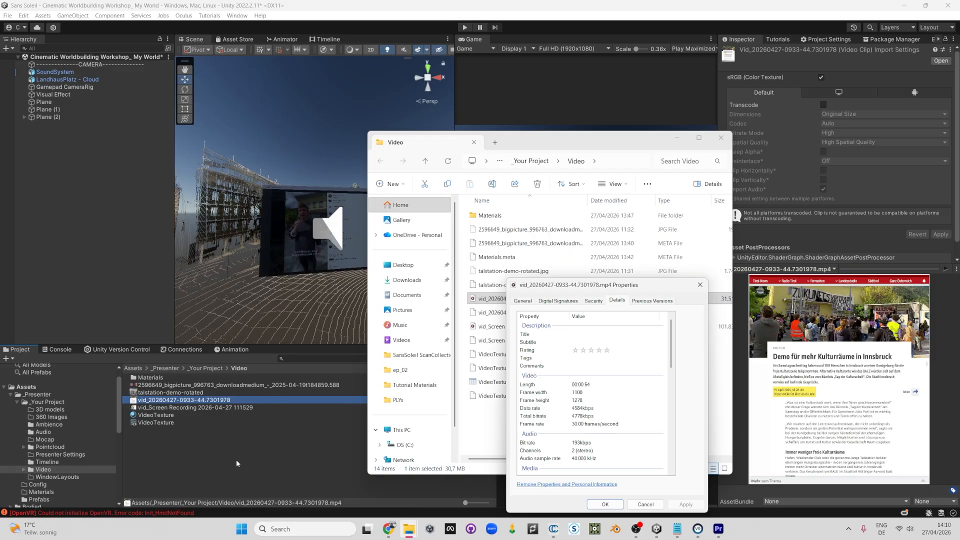
click(226, 478)
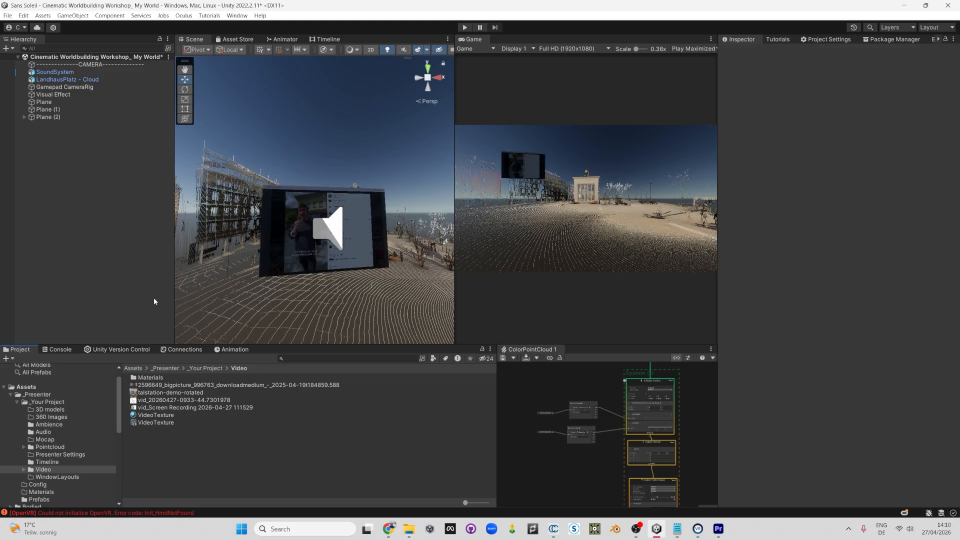
right_click(66, 166)
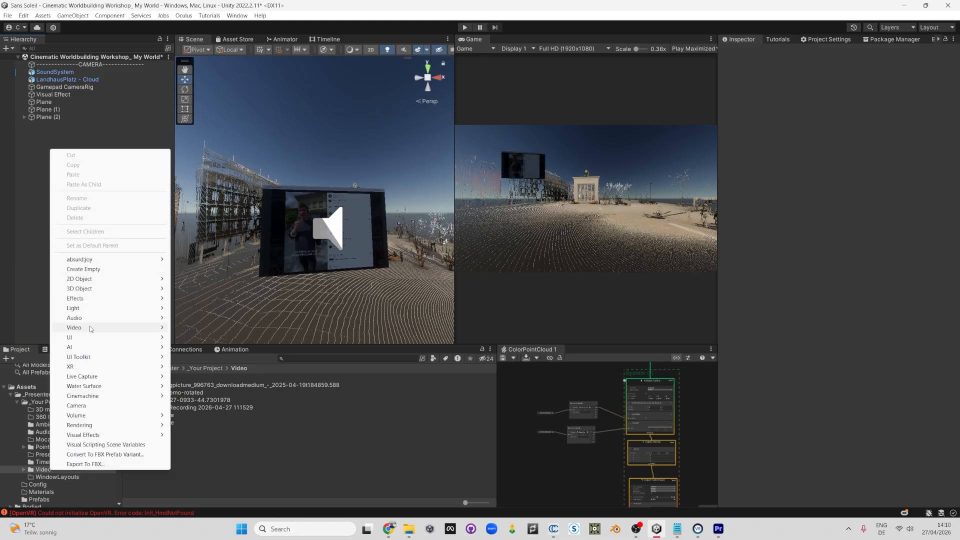
mouse_move(91, 328)
click(209, 328)
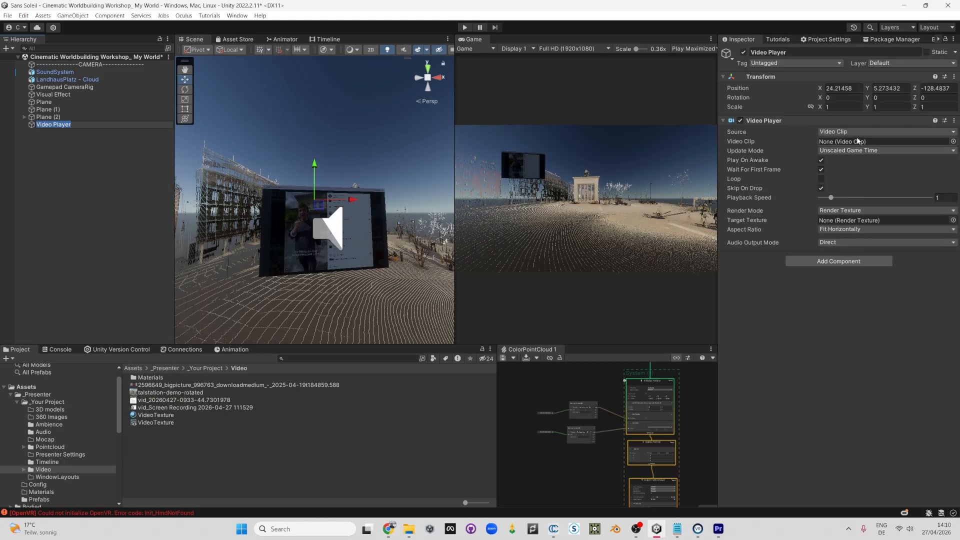
drag(149, 407, 833, 144)
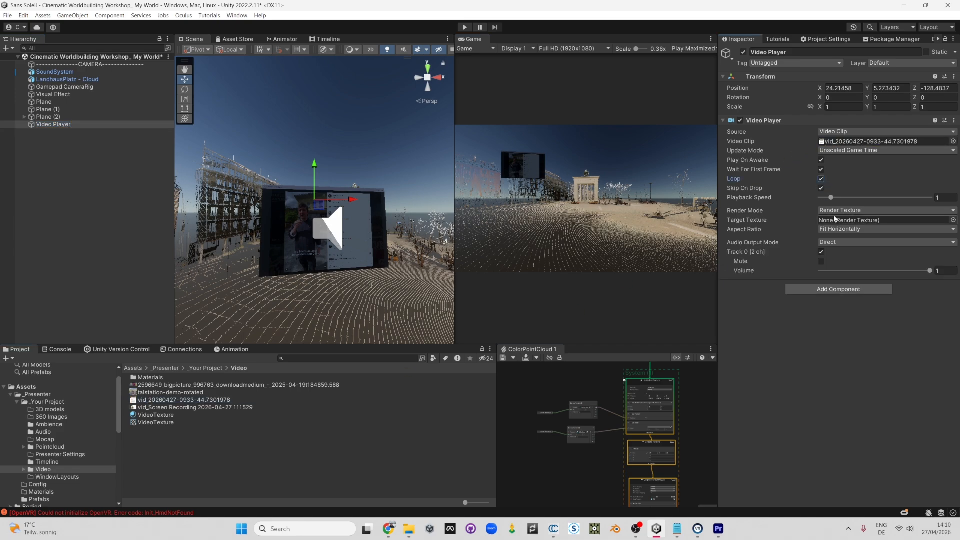
Step: Create a new render texture in the Video folder, keeping its default name
right_click(160, 462)
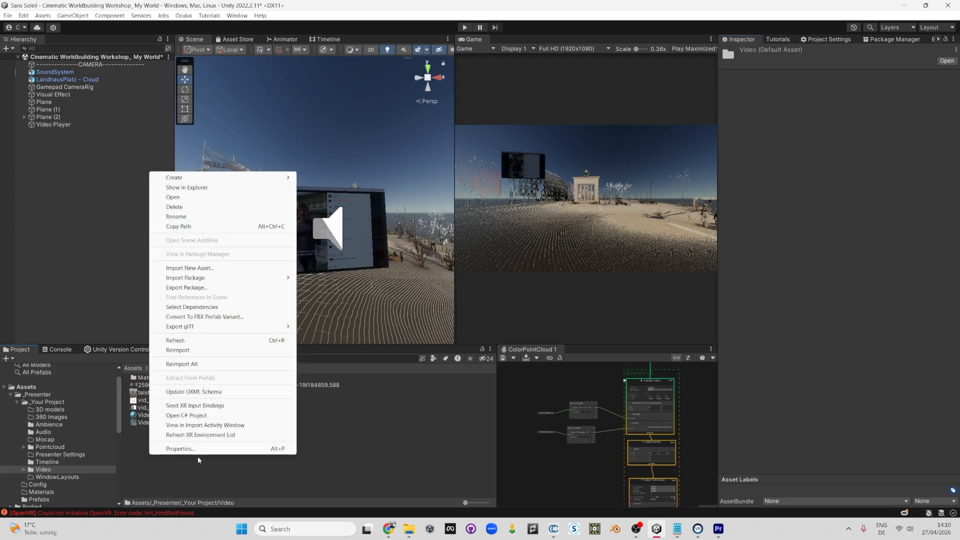
right_click(179, 470)
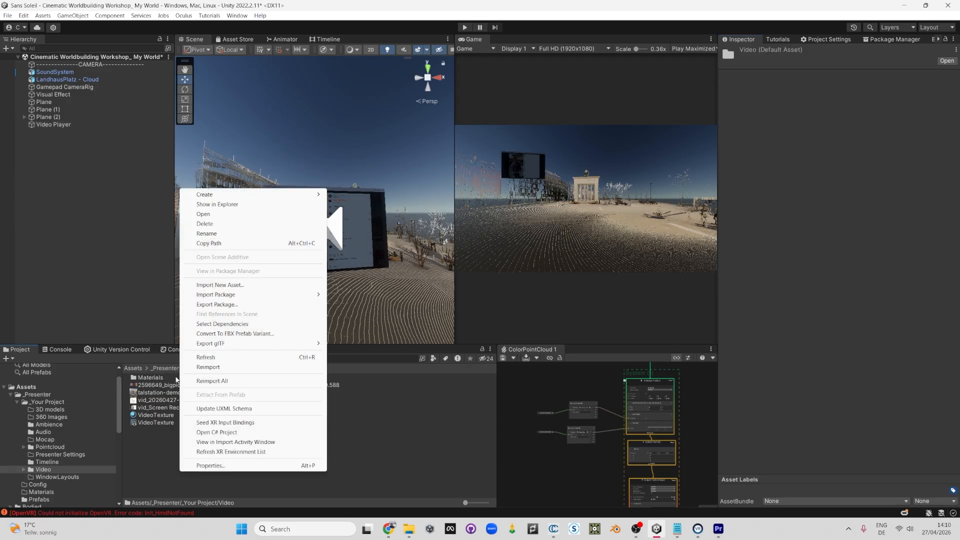
mouse_move(250, 195)
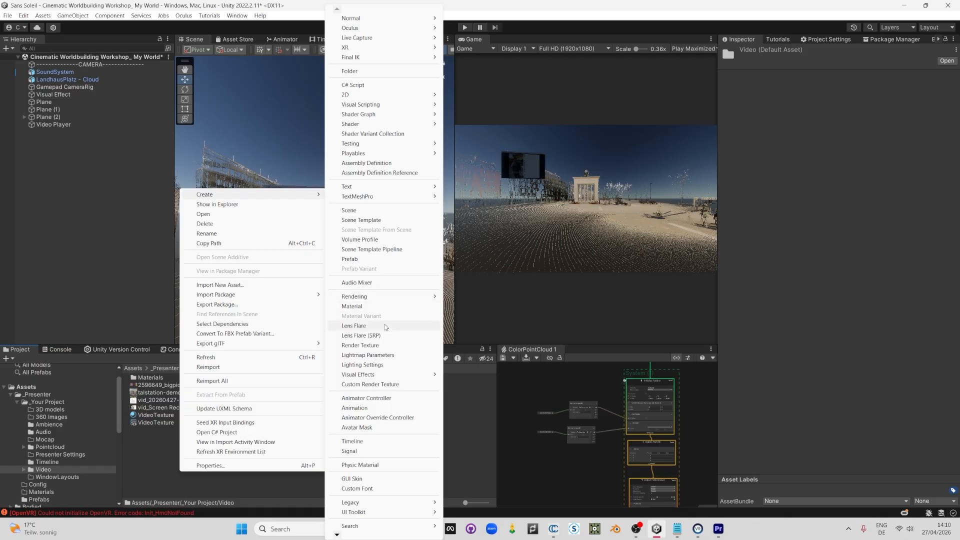
click(384, 345)
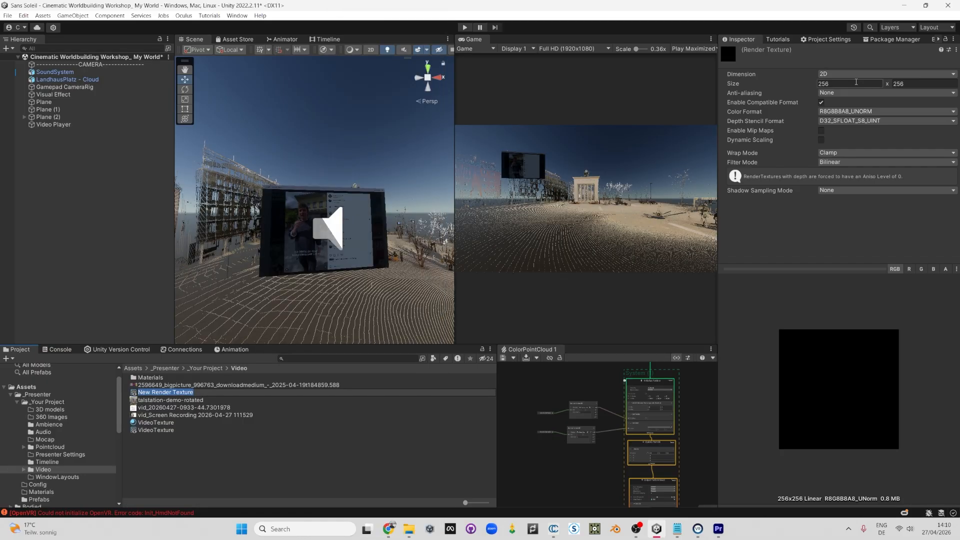
click(860, 54)
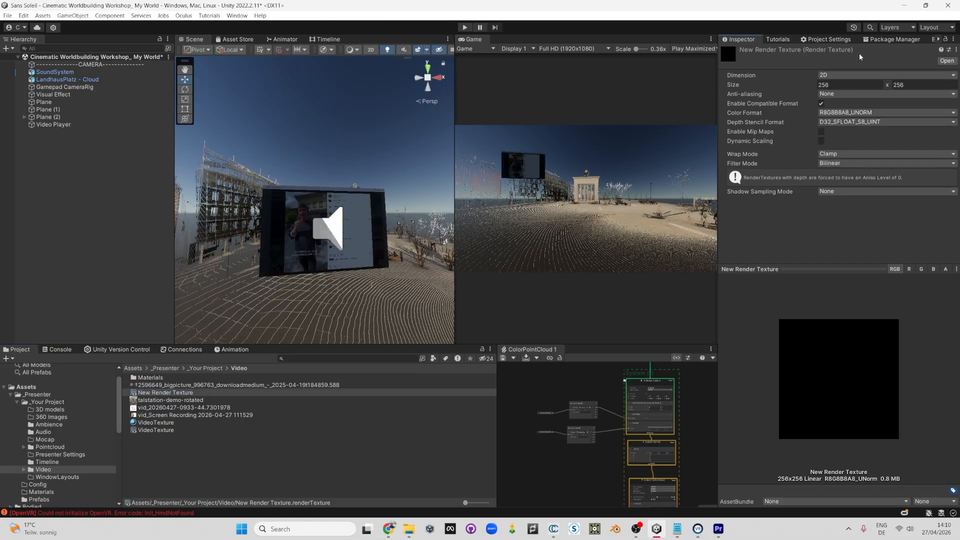
Step: Set the new render texture's size to 1100 x 1278
key(Tab)
text(11)
key(Tab)
text(1278)
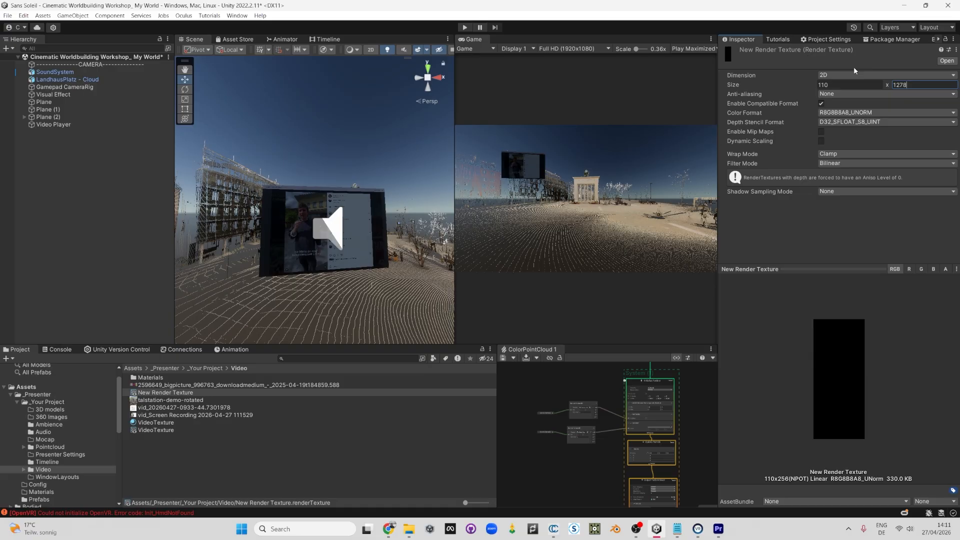
key(Return)
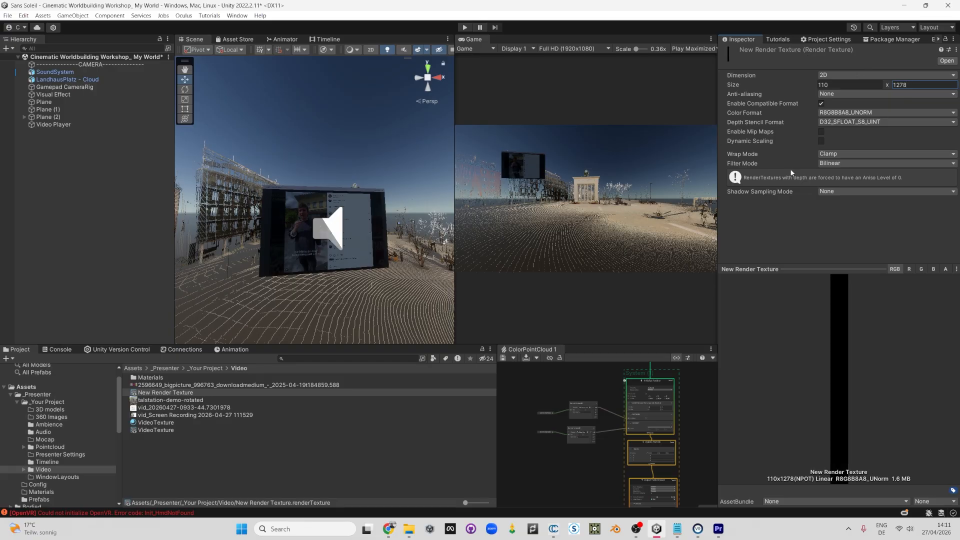
click(839, 84)
text(11)
key(Return)
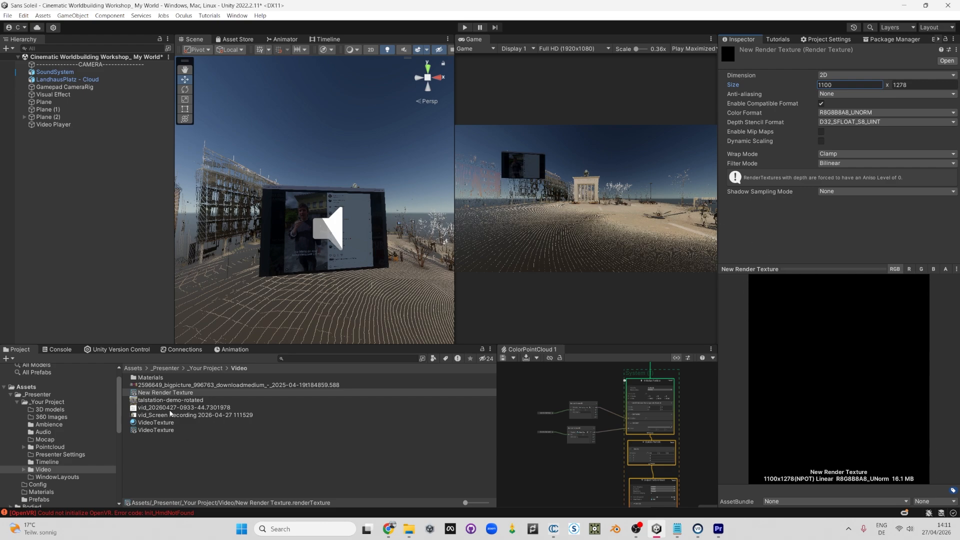
Step: Rename the new render texture VideoTexture2 and assign it as the target texture of the second Video Player
click(162, 394)
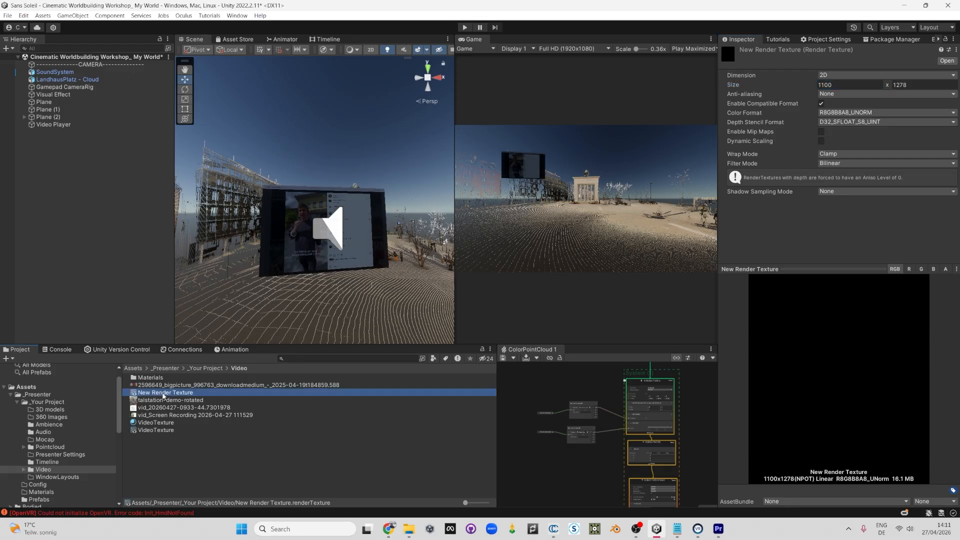
text(v)
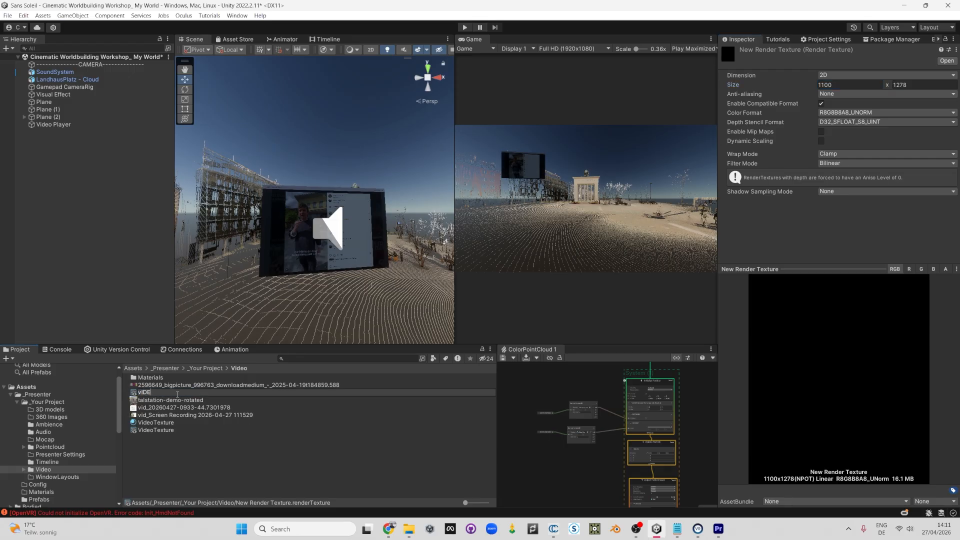
text(IDE)
key(BackSpace)
key(BackSpace)
key(BackSpace)
key(Caps_Lock)
text(ideoTexture2)
key(Return)
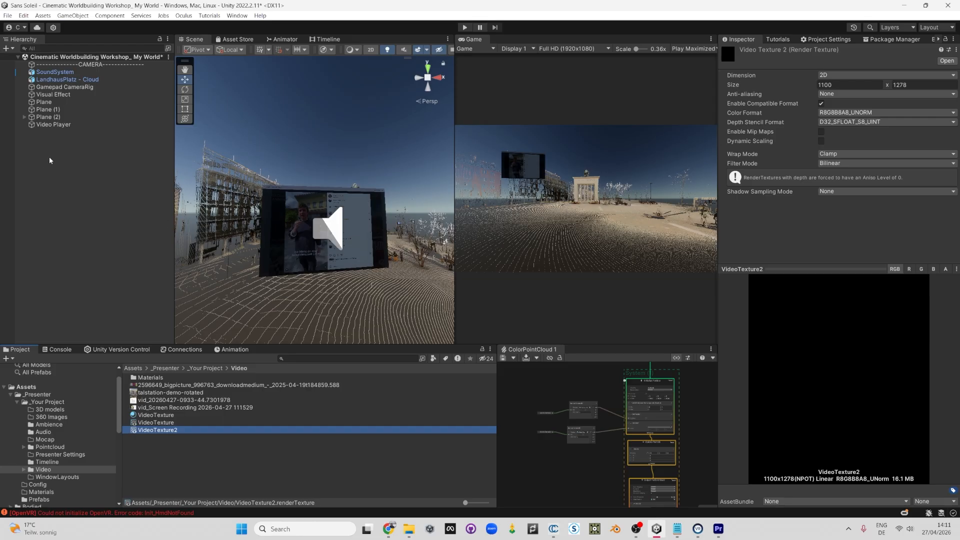
click(61, 126)
drag(157, 430, 867, 223)
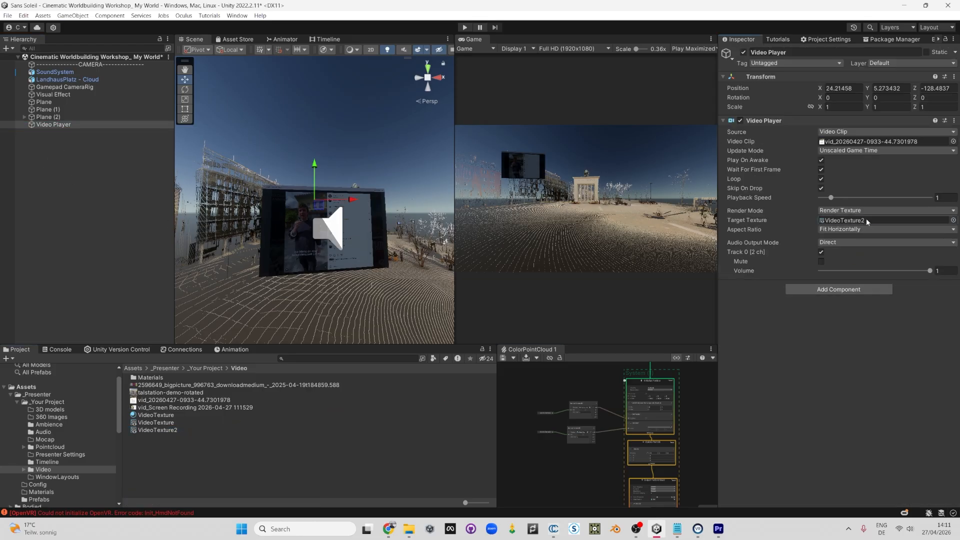
Step: Add another 3D plane to the scene on the square near the existing video plane
scroll(378, 281, down, 3)
alt+drag(379, 281, 404, 340)
click(69, 255)
right_click(79, 187)
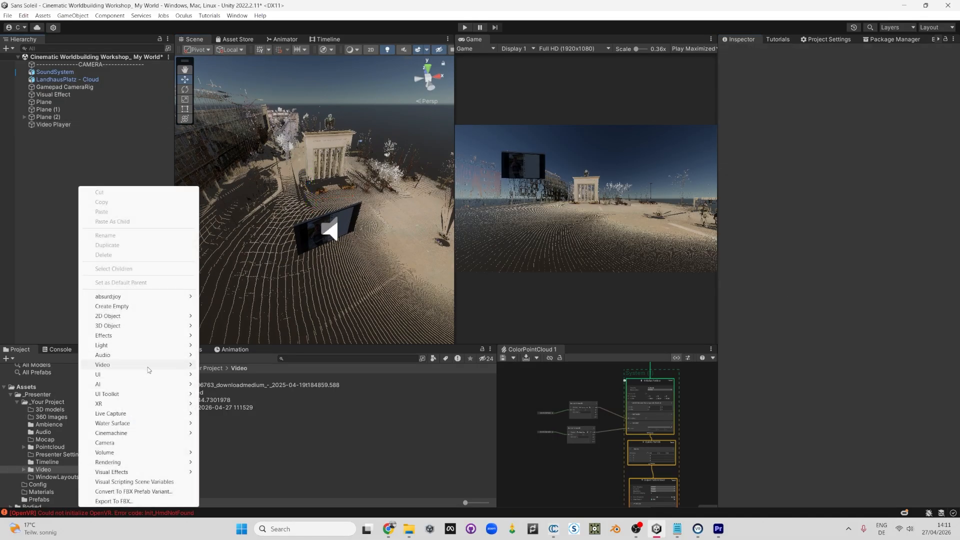
mouse_move(123, 326)
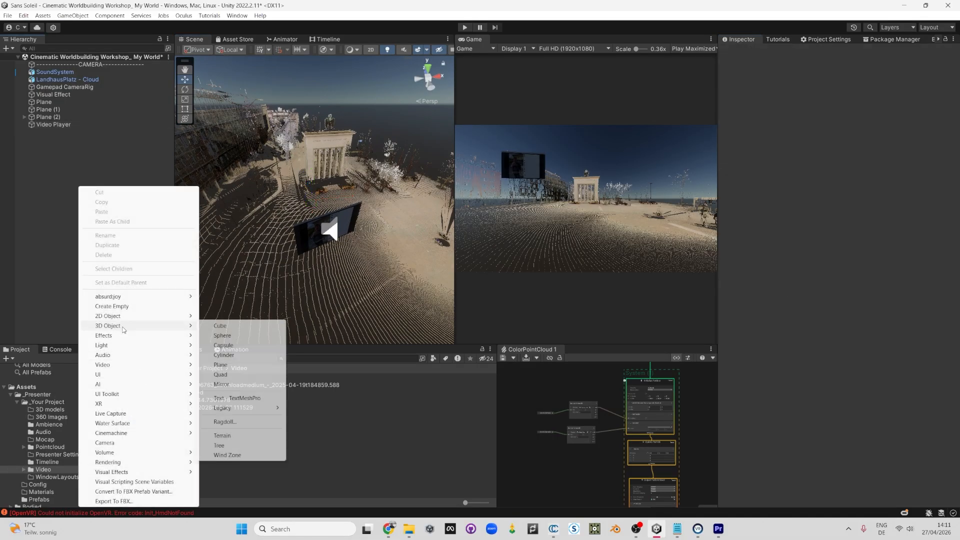
click(231, 367)
middle_drag(270, 160, 285, 202)
alt+drag(285, 202, 257, 209)
Step: Scale the new plane to 1.1 in X and 1.278 in Z to match the clip's proportions
click(844, 107)
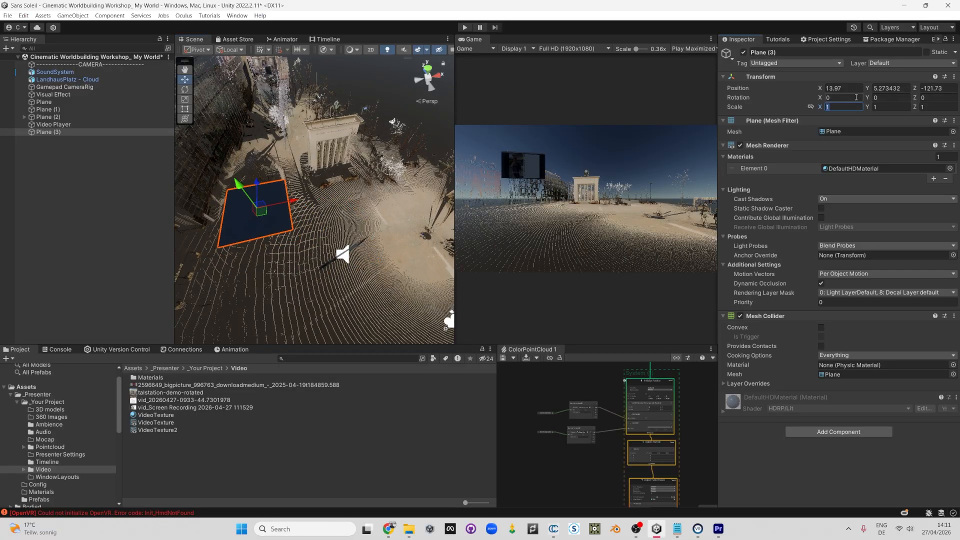
text(,1)
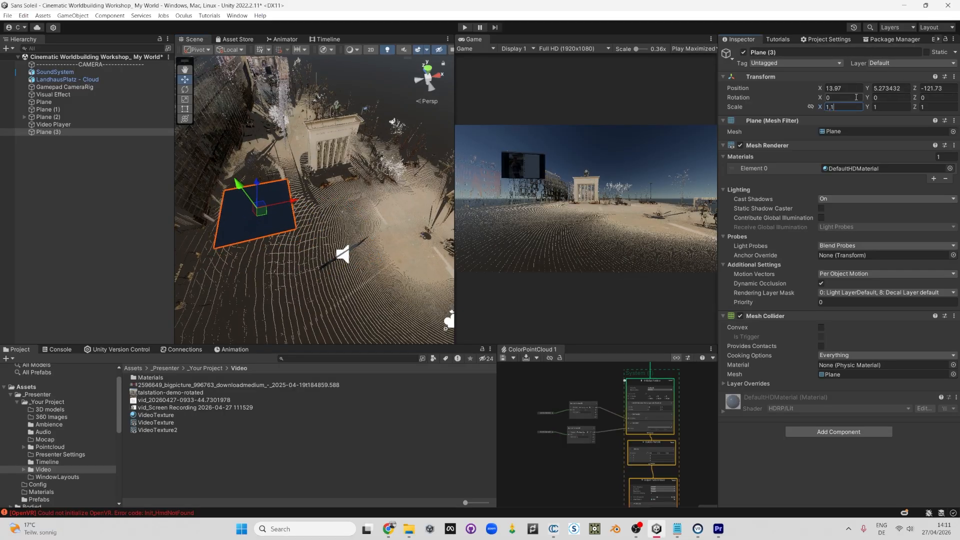
key(Tab)
key(Tab)
text(1,278)
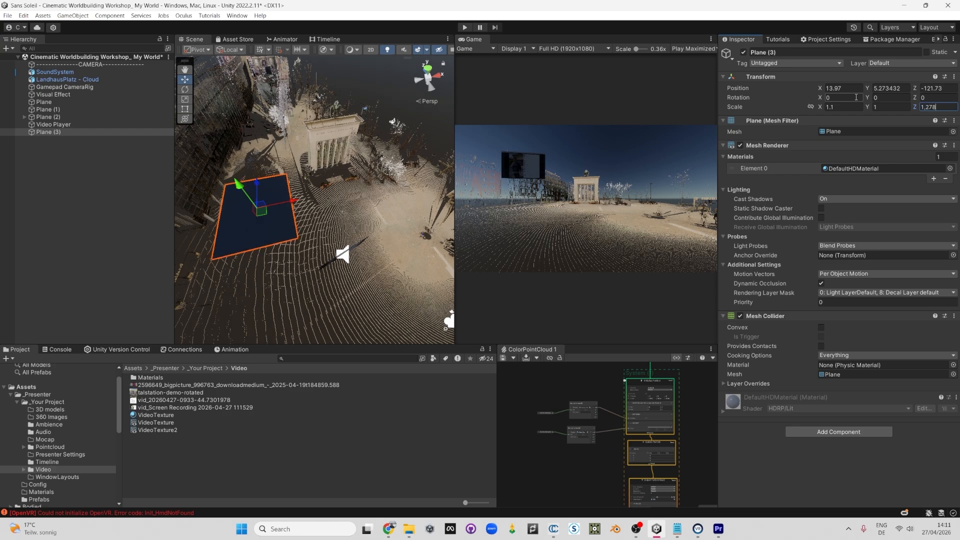
scroll(325, 212, up, 3)
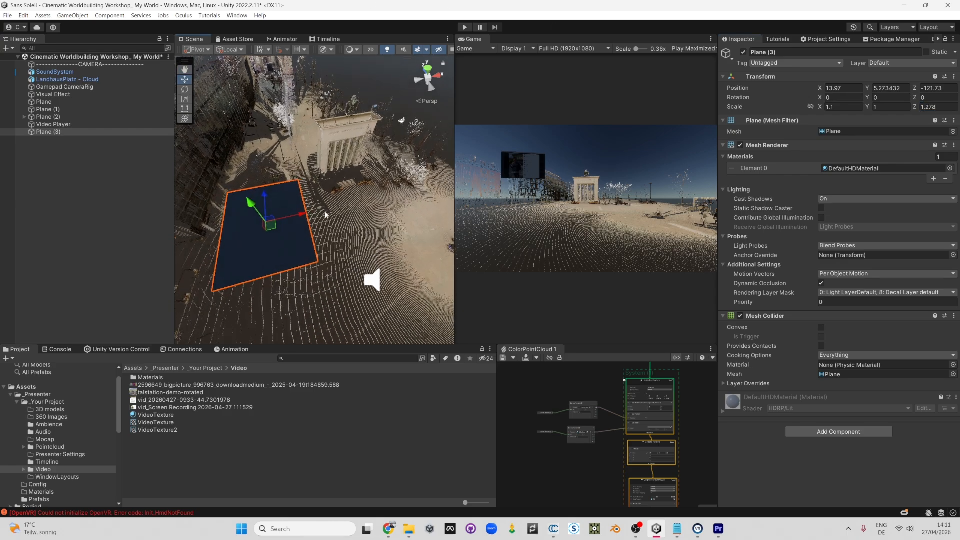
alt+drag(326, 213, 346, 223)
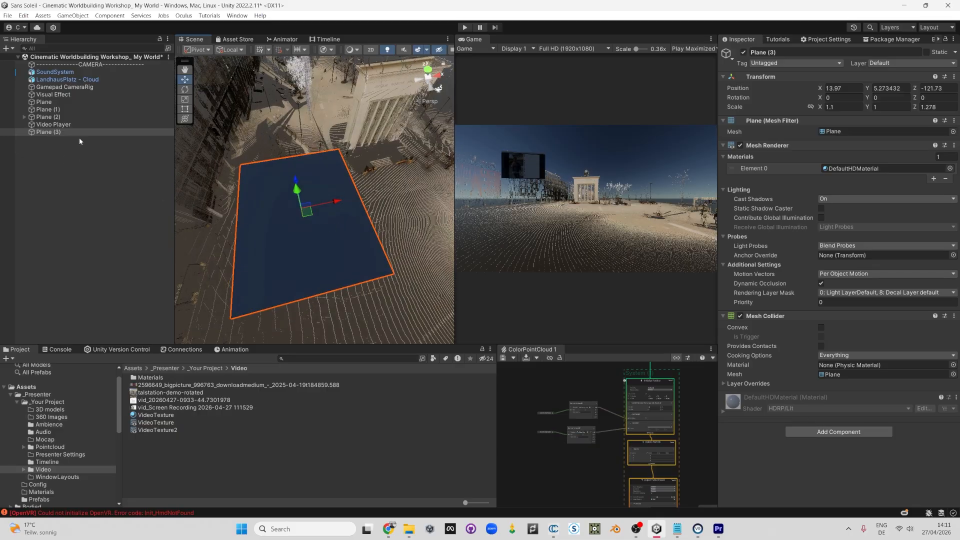
Step: Create a material named VideoTextureMaterial2 in the Video folder and apply it to Plane (3)
click(47, 132)
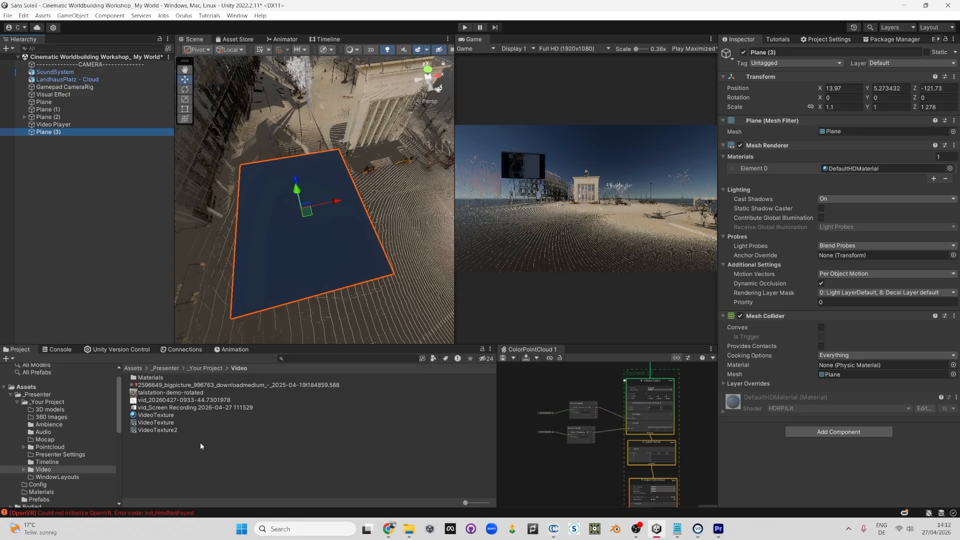
click(153, 430)
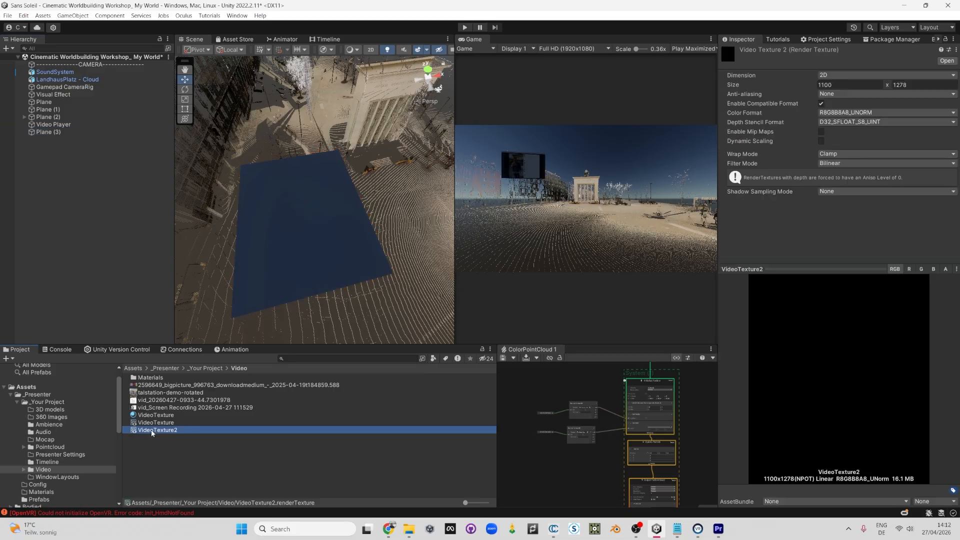
right_click(146, 456)
mouse_move(240, 179)
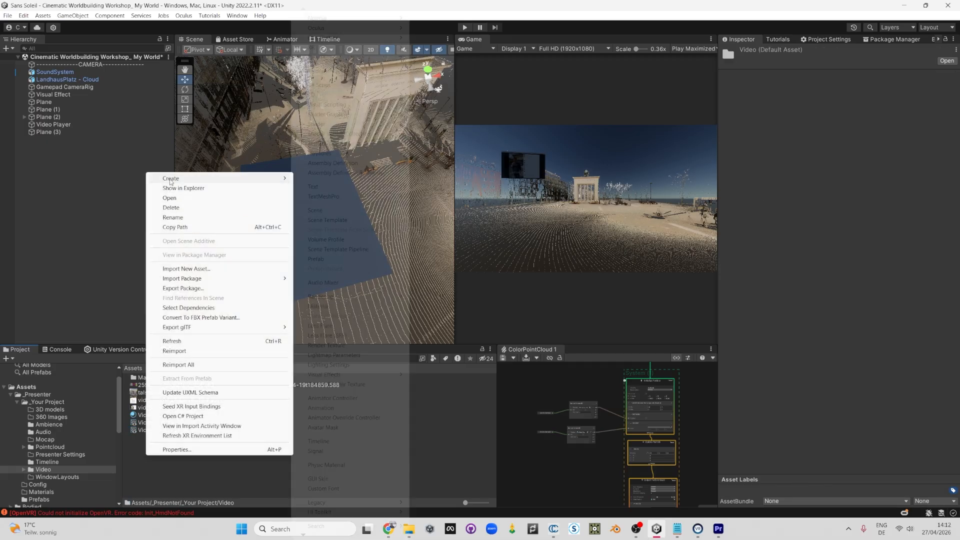
click(355, 306)
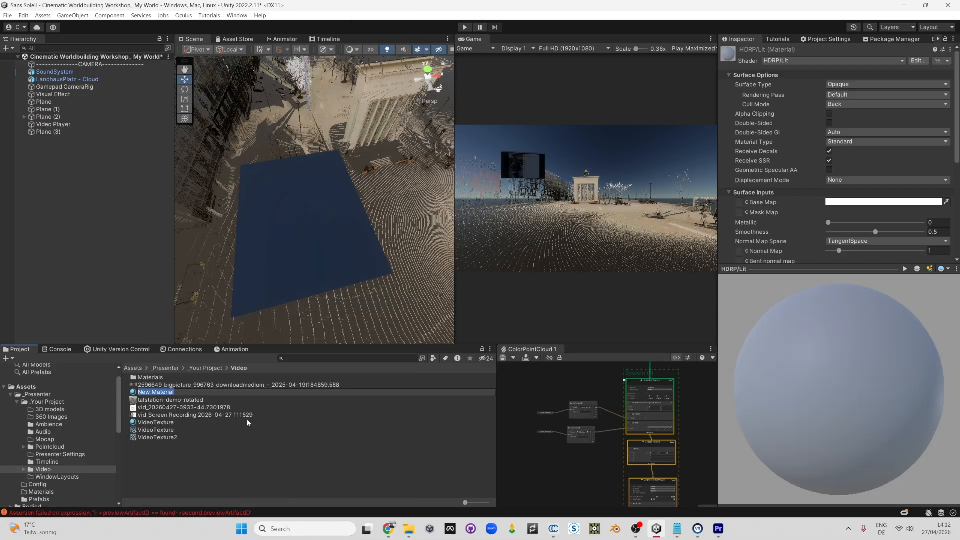
text(VideoTexture)
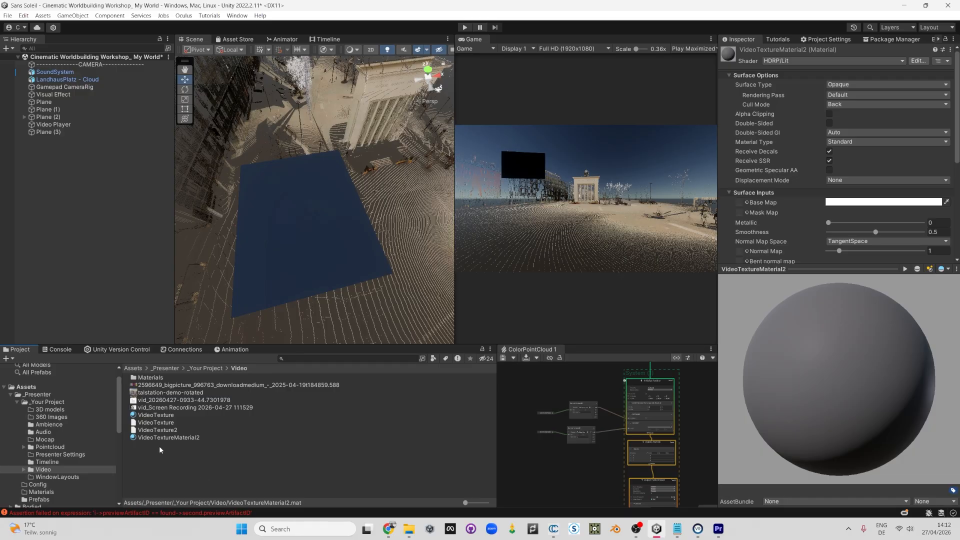
drag(158, 438, 277, 290)
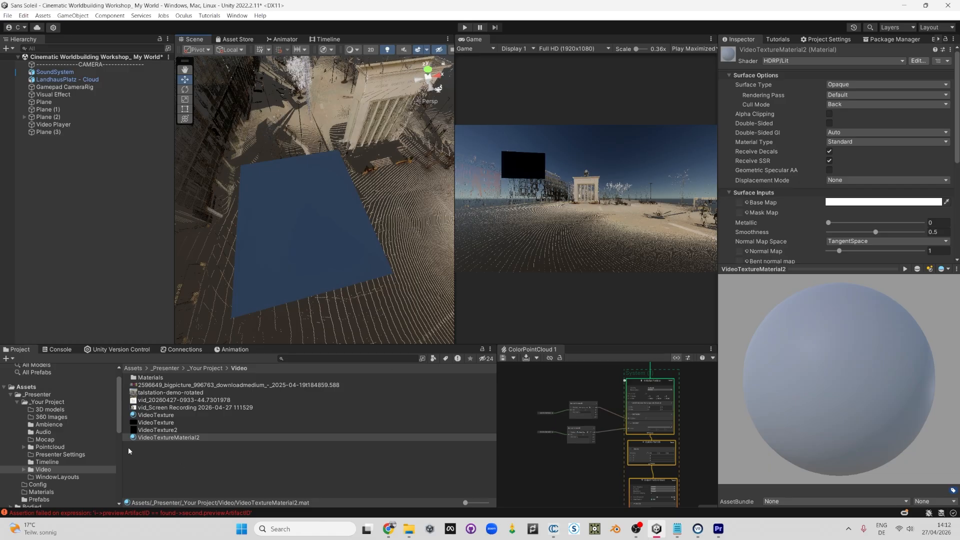
Step: Assign the render texture VideoTexture2 as the base map of VideoTextureMaterial2
click(148, 431)
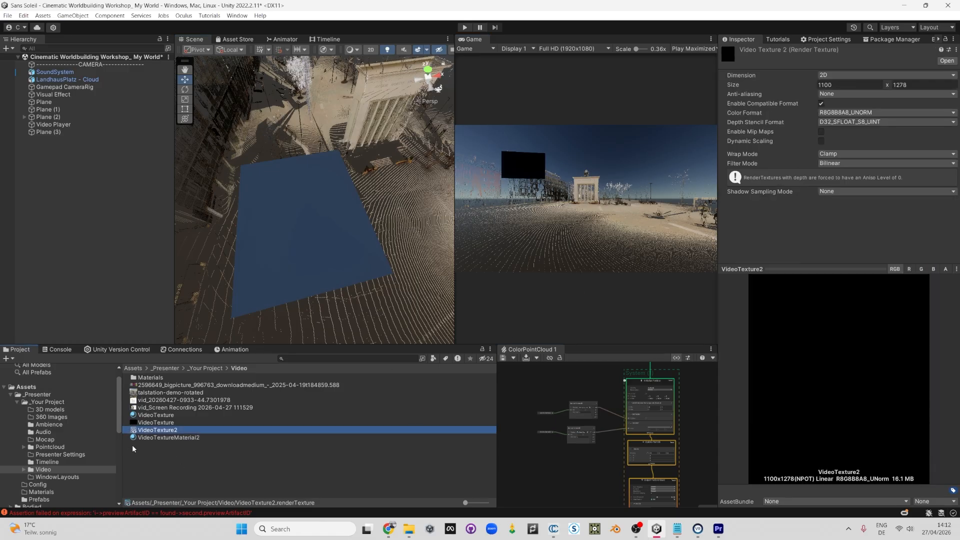
click(149, 438)
drag(167, 432, 808, 179)
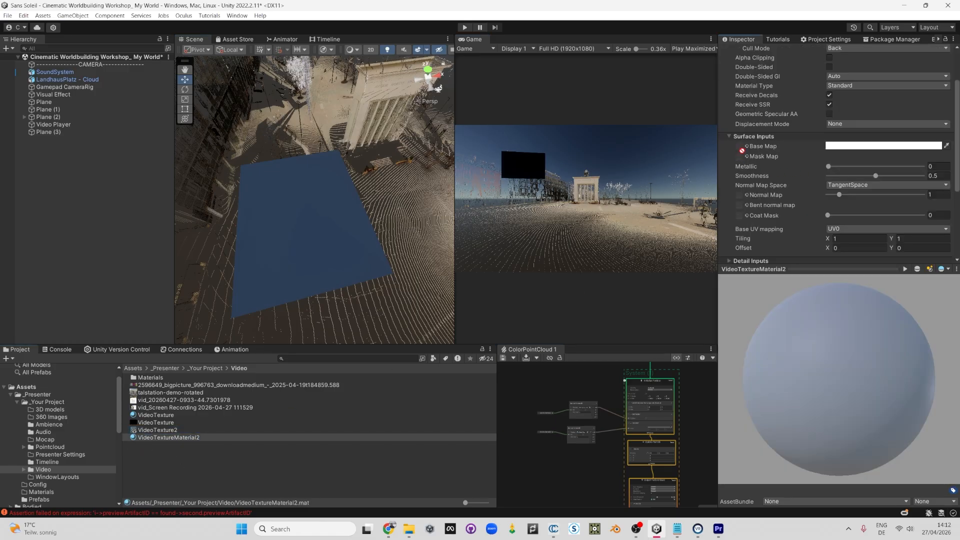
drag(739, 148, 739, 149)
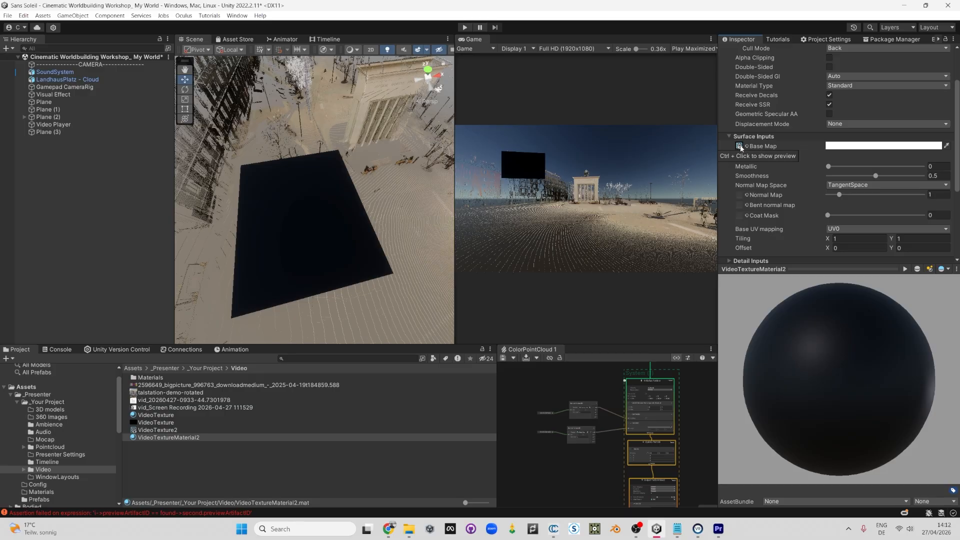
click(157, 429)
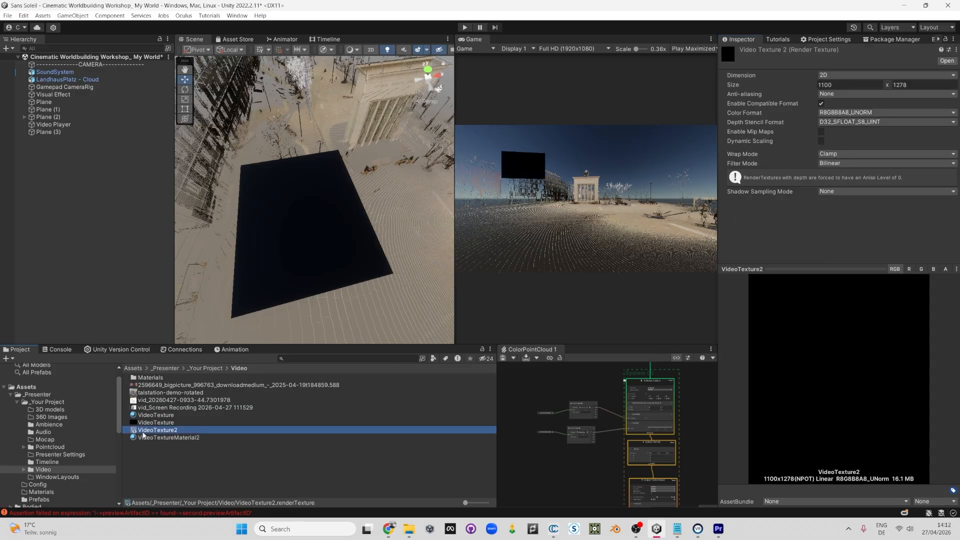
click(317, 253)
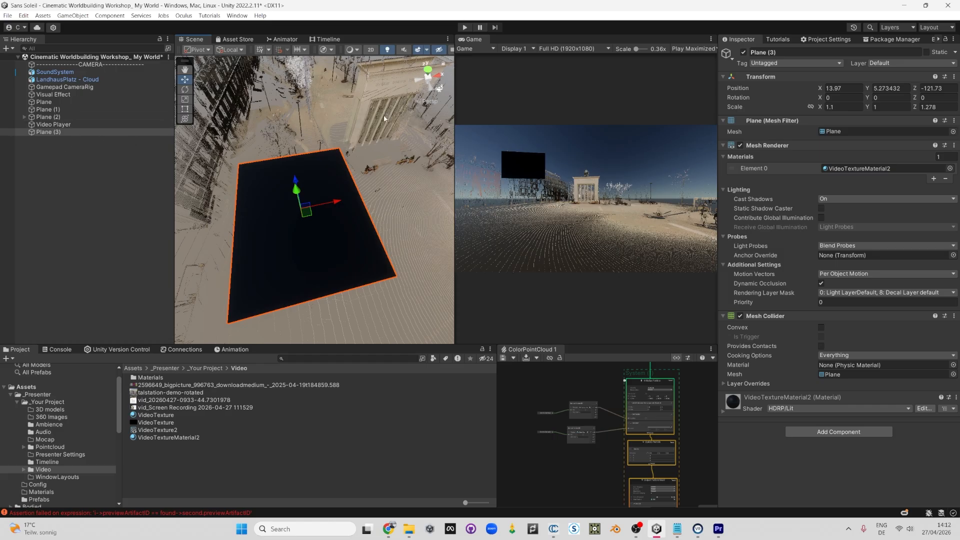
Step: Run the scene in play mode, examine the video on Plane (3) from several sides, and stop playback
click(465, 28)
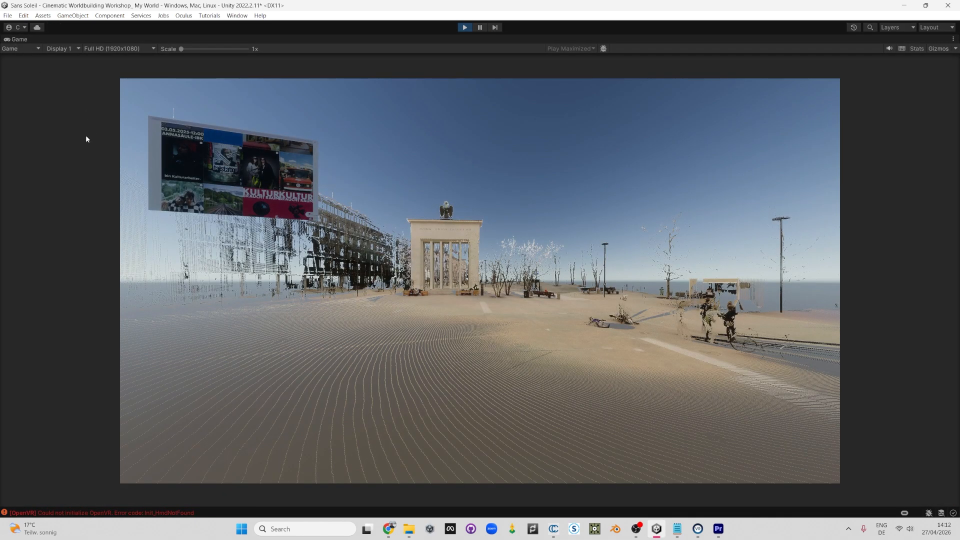
double_click(21, 39)
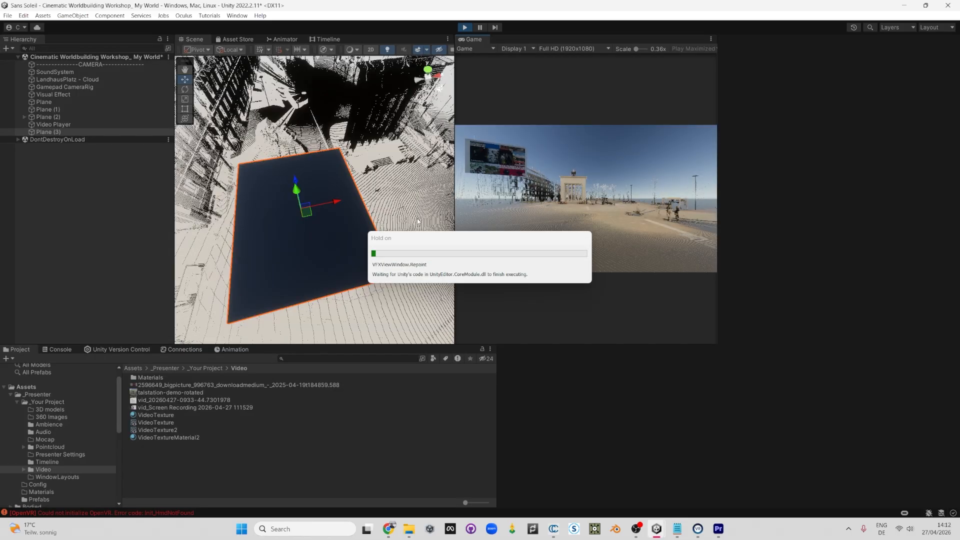
alt+drag(313, 224, 335, 238)
scroll(335, 239, up, 3)
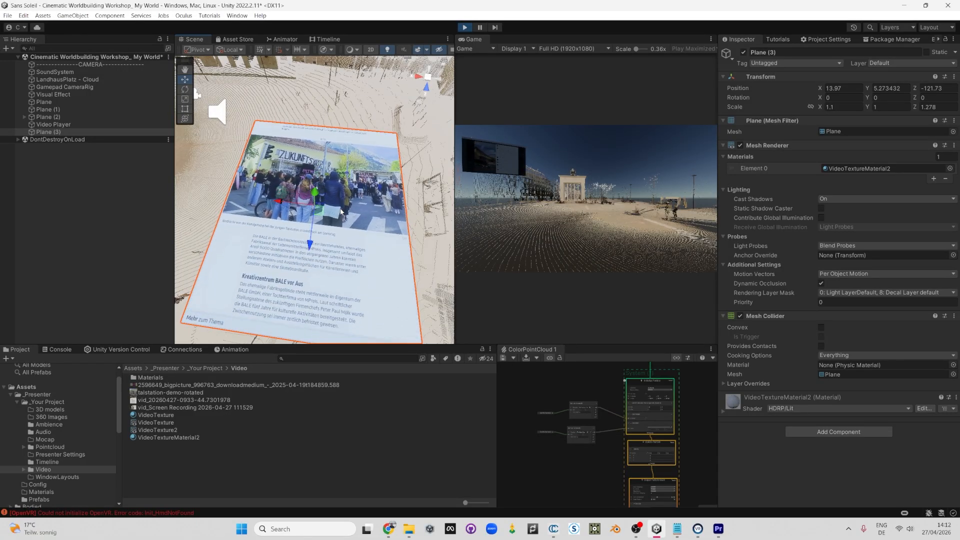
scroll(223, 225, down, 2)
alt+drag(344, 215, 264, 150)
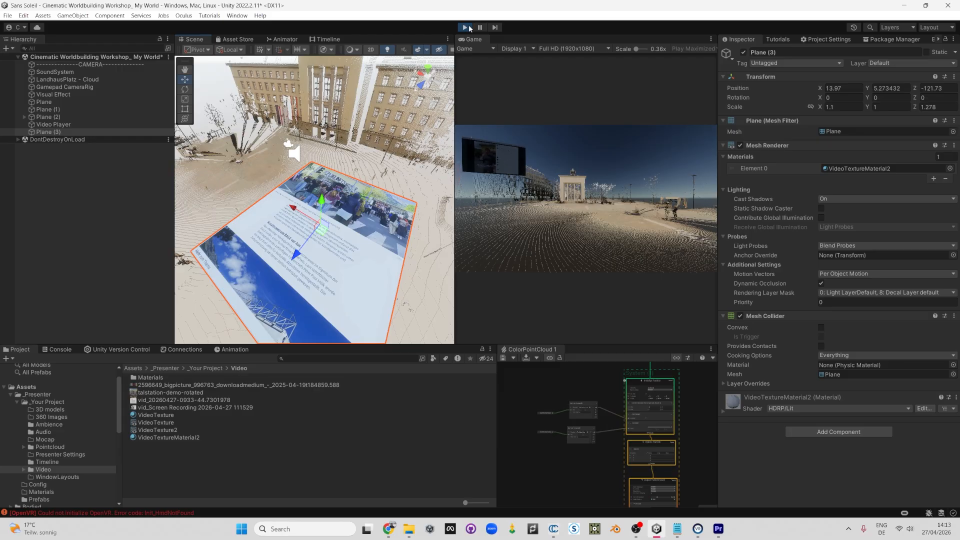
click(466, 28)
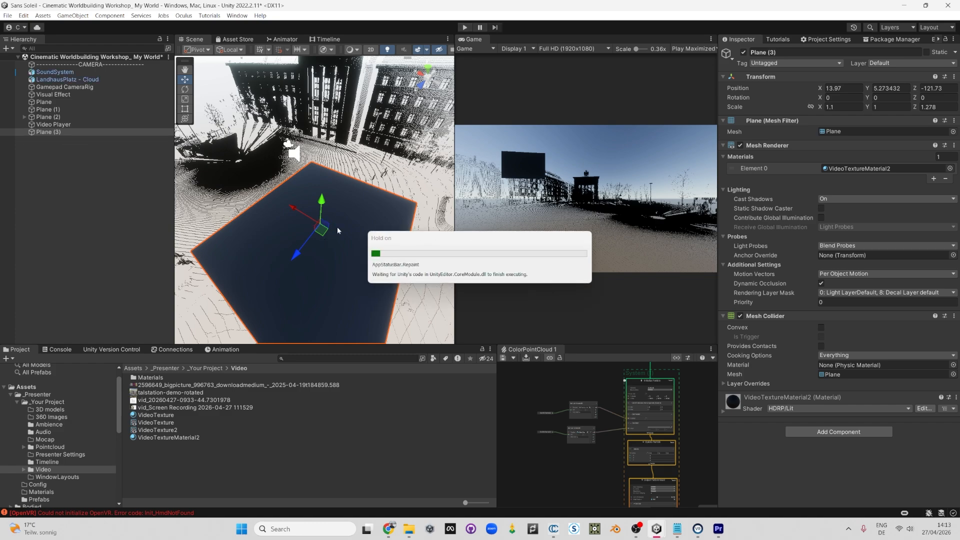
Step: Stand Plane (3) upright by setting its X rotation to 90 degrees
scroll(308, 205, down, 5)
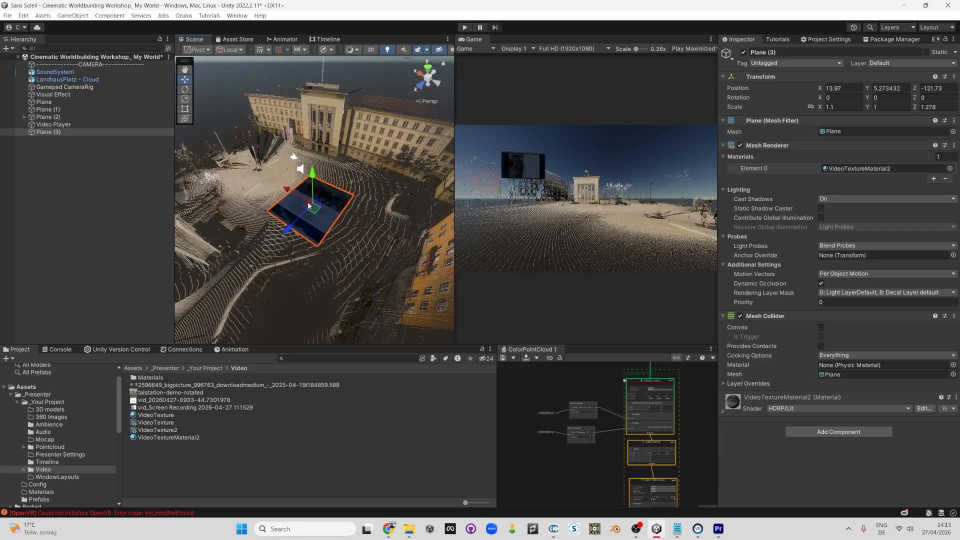
scroll(308, 205, up, 1)
key(e)
drag(290, 206, 286, 345)
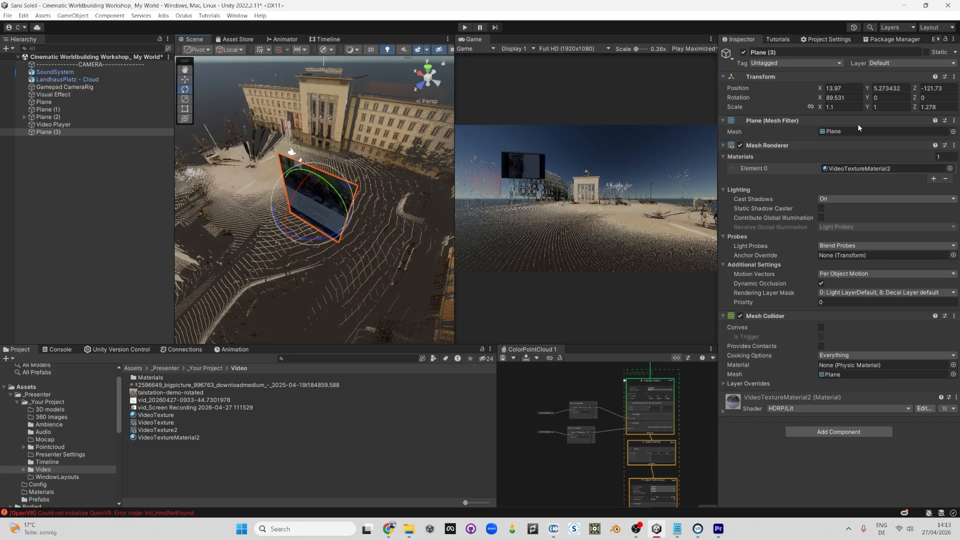
text(90)
key(Return)
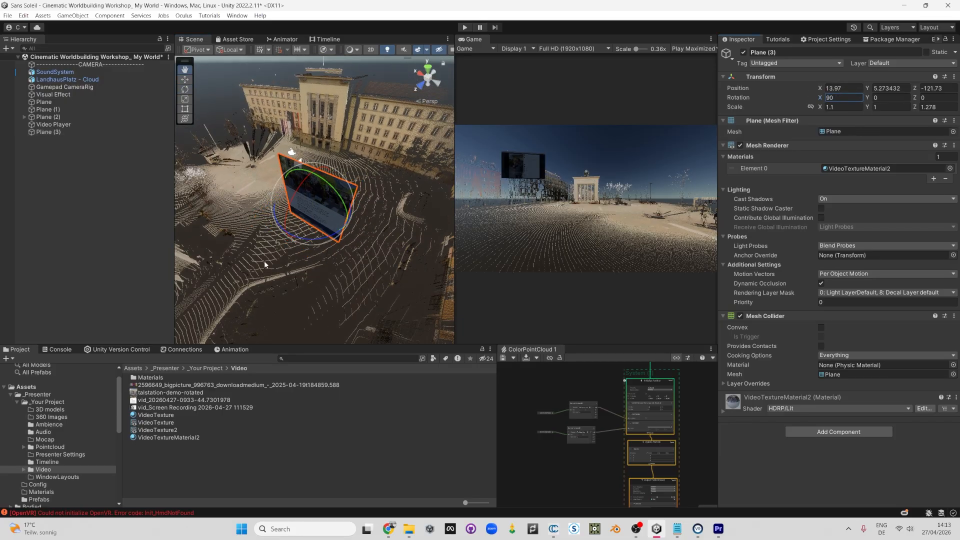
Step: Turn Plane (3) to about -77.9 degrees in Z and scale it down uniformly to about 0.65 x 0.59 x 0.76
alt+drag(264, 260, 340, 178)
key(r)
scroll(320, 216, up, 5)
click(336, 225)
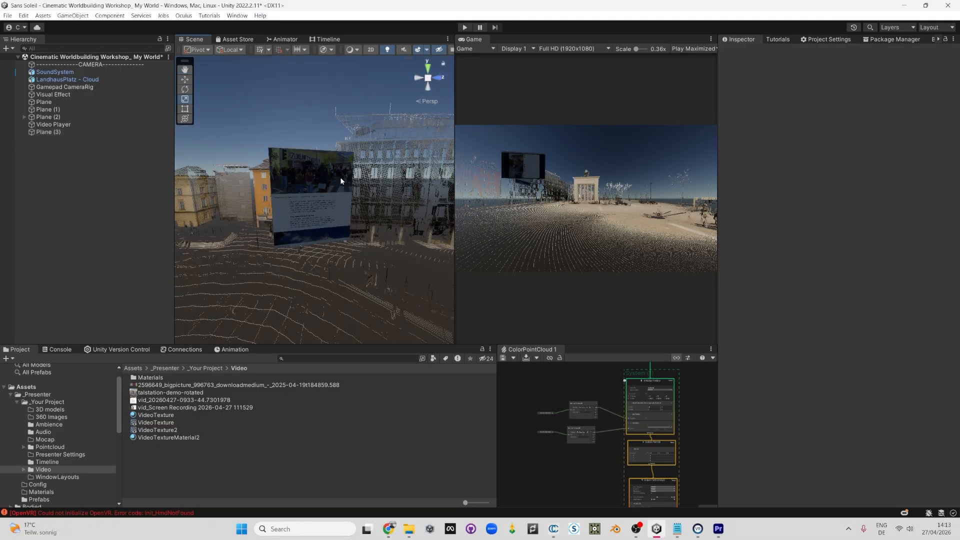
click(322, 212)
middle_drag(322, 212, 335, 171)
Step: Add an Audio Source to the scene at the second video plane
click(39, 133)
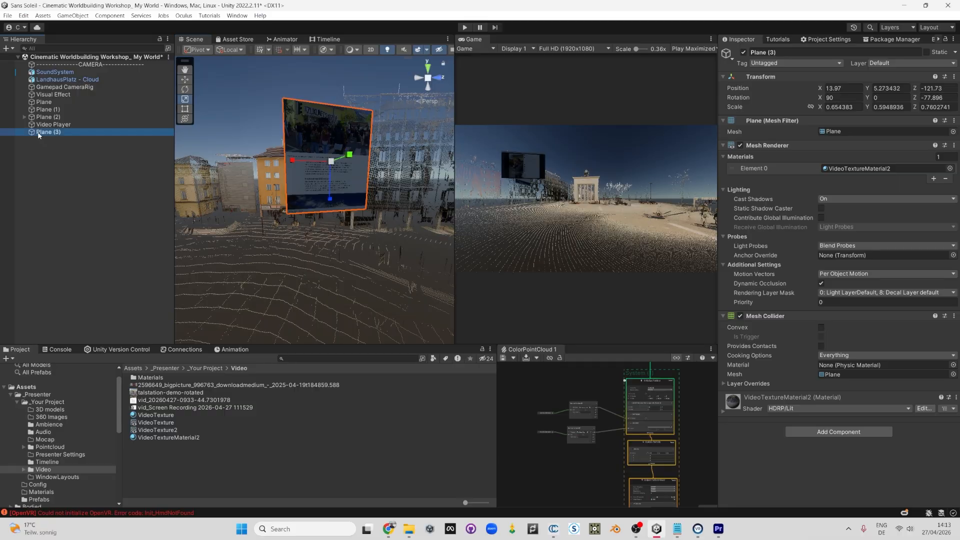
right_click(56, 178)
click(40, 133)
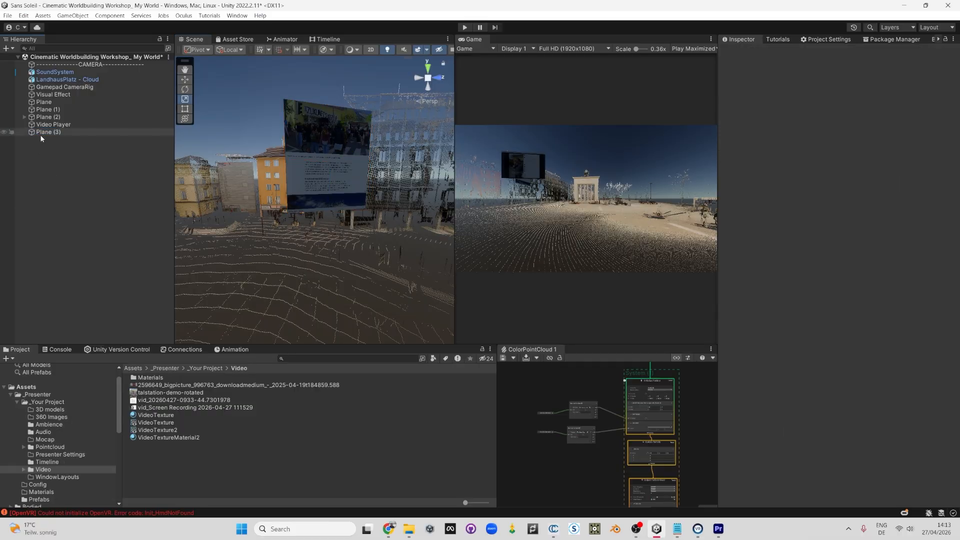
scroll(311, 107, up, 3)
middle_drag(311, 107, 307, 157)
scroll(306, 158, up, 2)
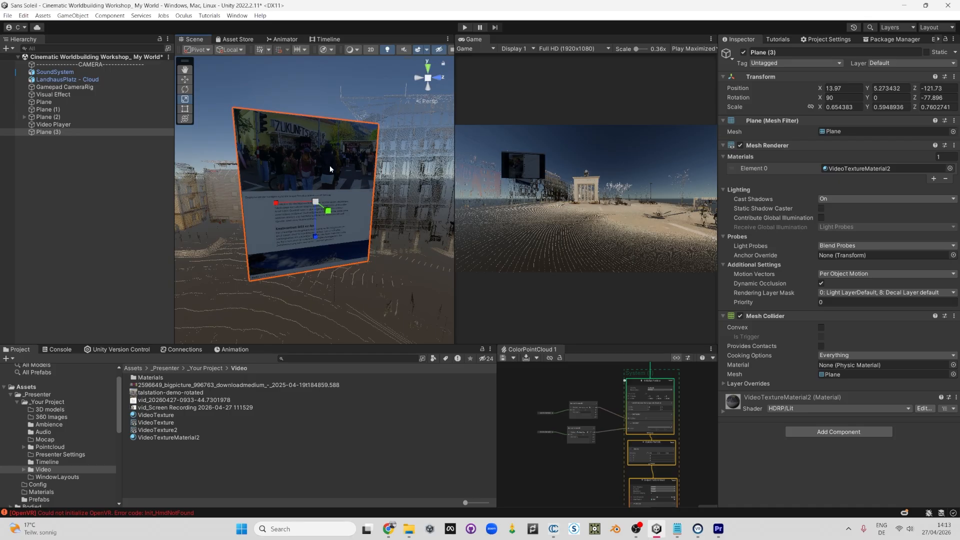
click(71, 196)
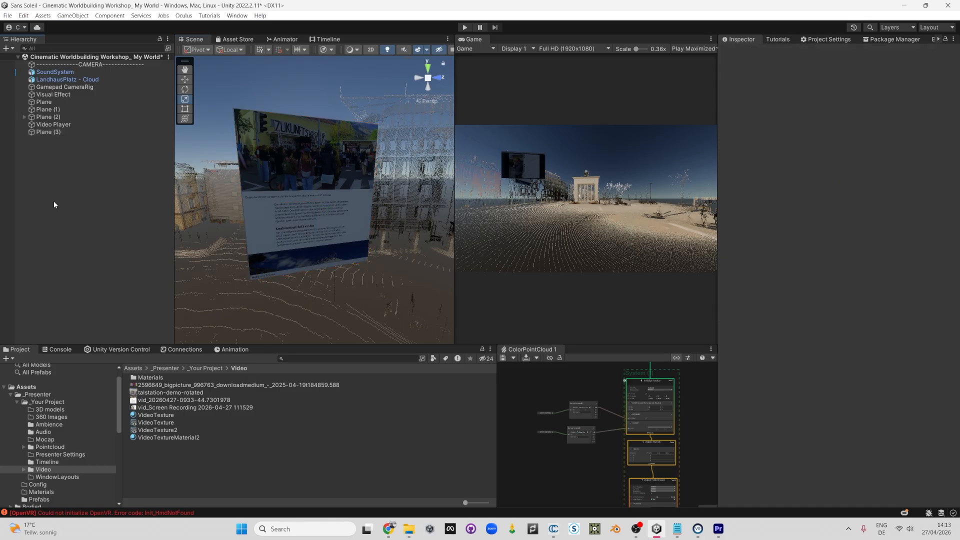
right_click(54, 205)
click(53, 146)
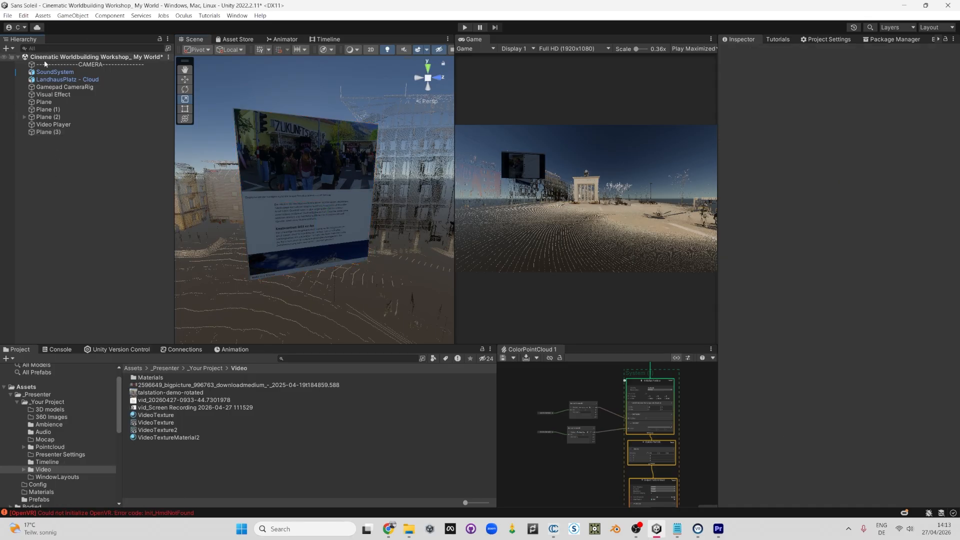
right_click(90, 205)
mouse_move(137, 366)
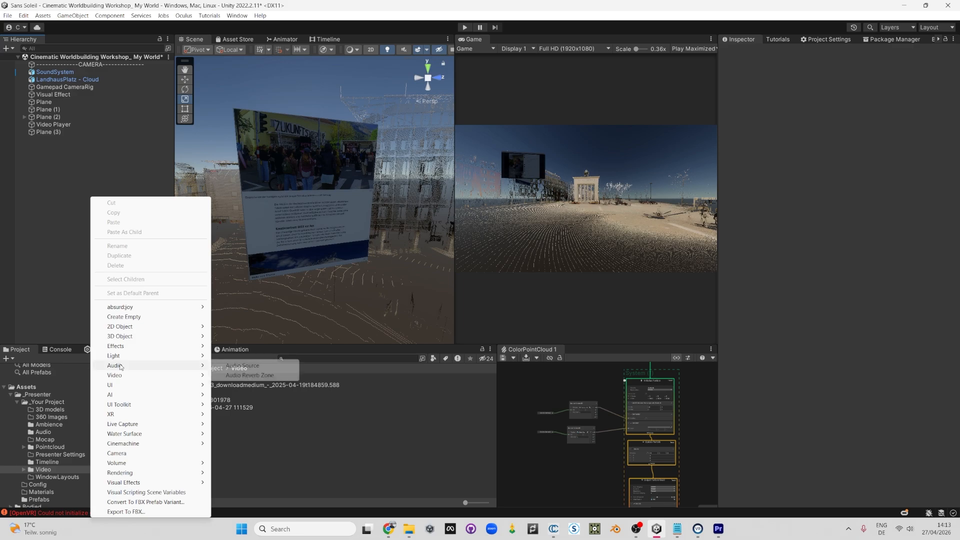
click(256, 366)
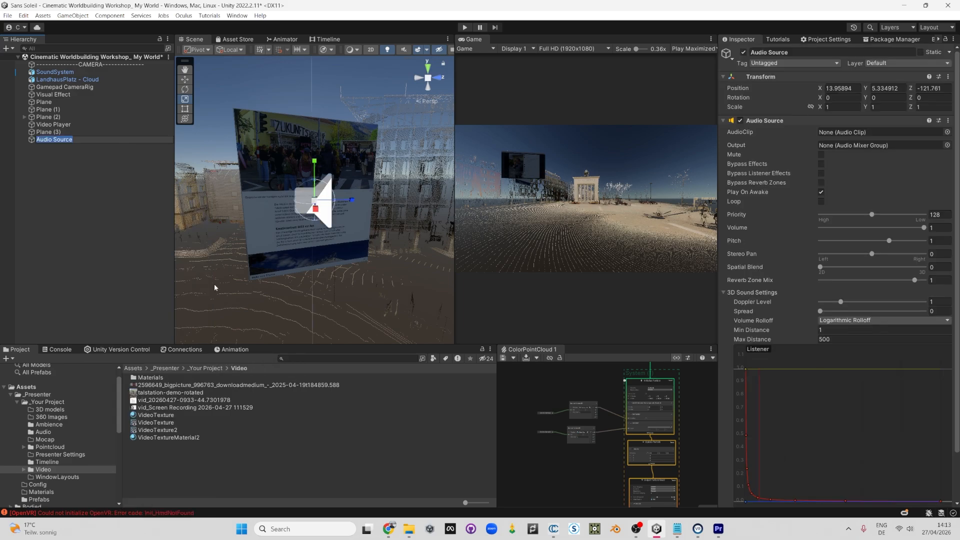
Step: Make the new Audio Source a child of Plane (3)
alt+drag(215, 287, 192, 276)
alt+drag(315, 173, 271, 195)
scroll(271, 195, up, 5)
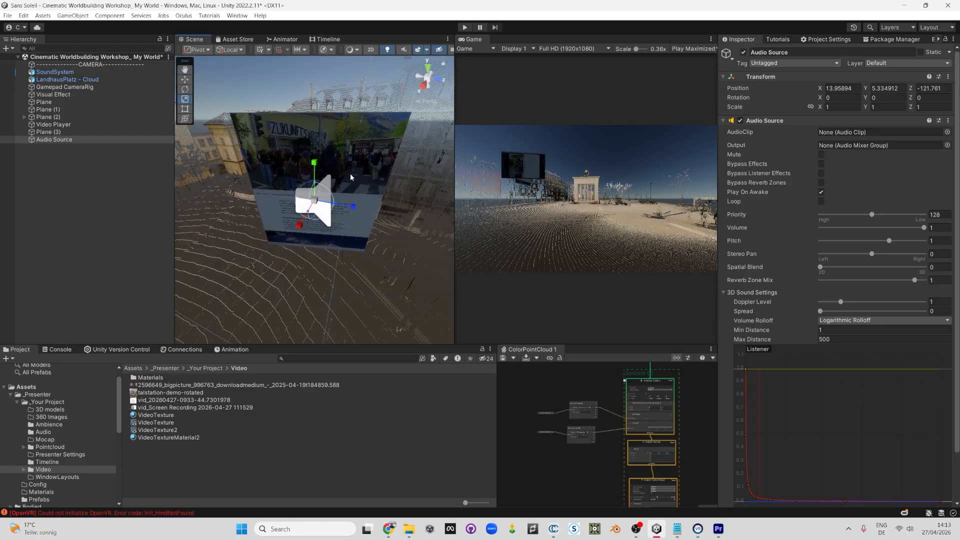
alt+drag(349, 175, 320, 206)
click(77, 196)
click(323, 209)
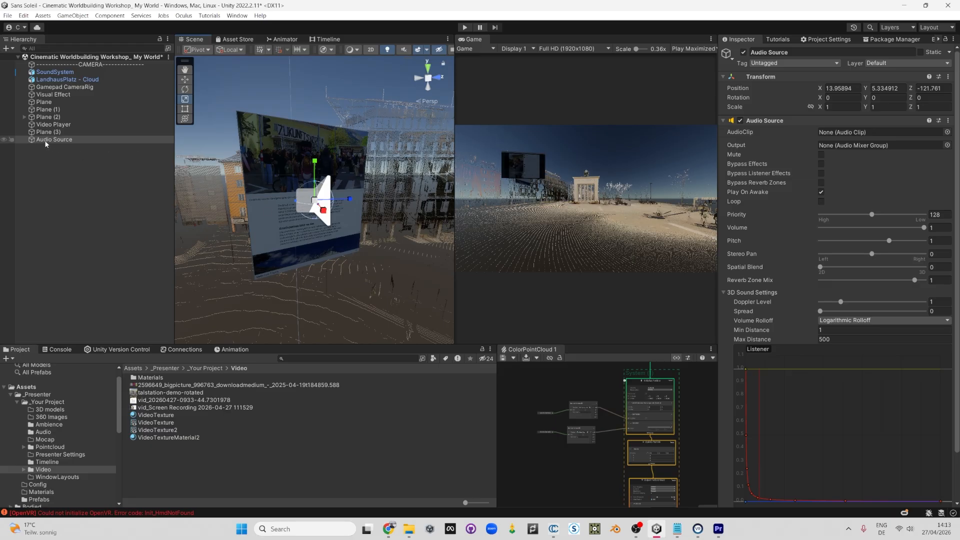
drag(46, 141, 51, 132)
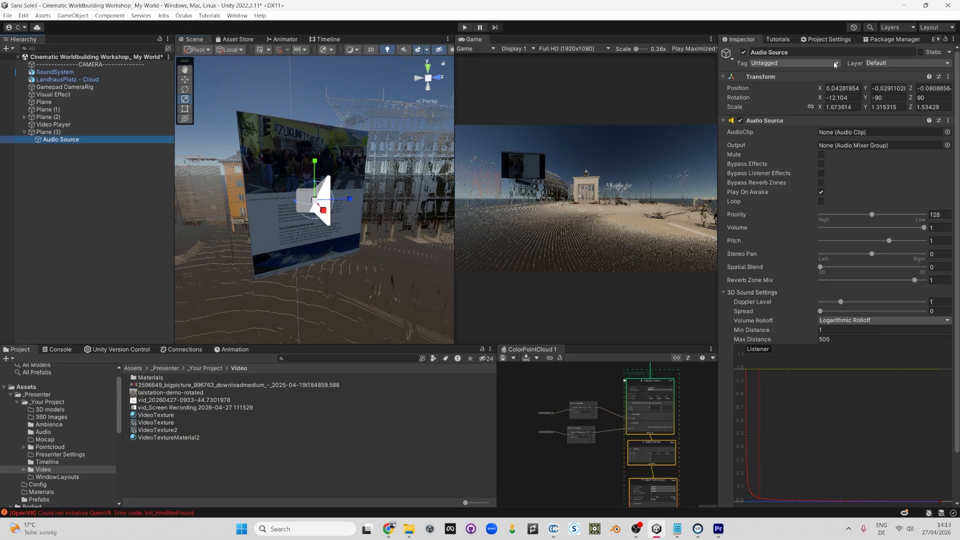
Step: Centre the Audio Source on its parent plane by setting its X, Y and Z position to 0
click(846, 89)
text(0)
key(Tab)
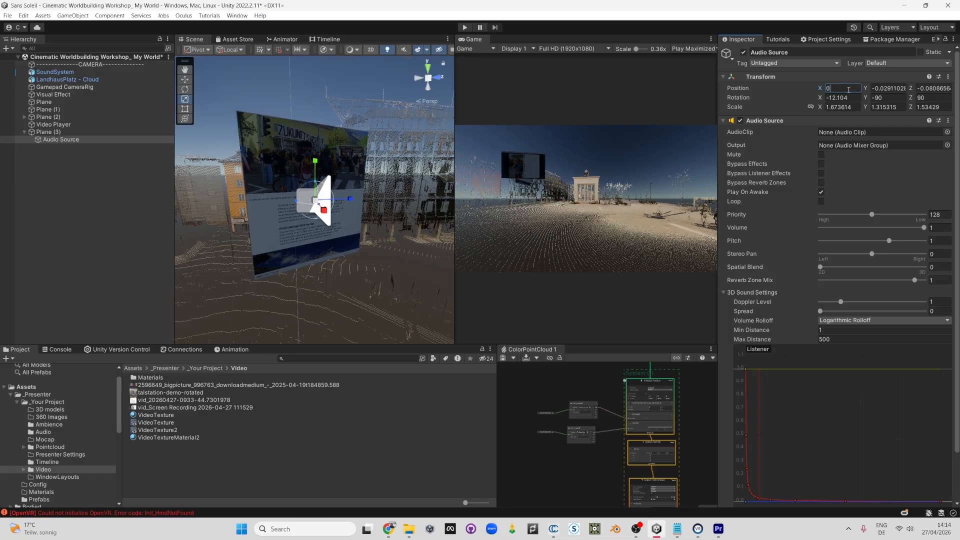
text(0)
key(Tab)
text(0)
Step: Enlarge the Audio Source's minimum distance to about 4.43 and set its maximum distance to 10
alt+drag(385, 232, 394, 201)
scroll(327, 200, up, 10)
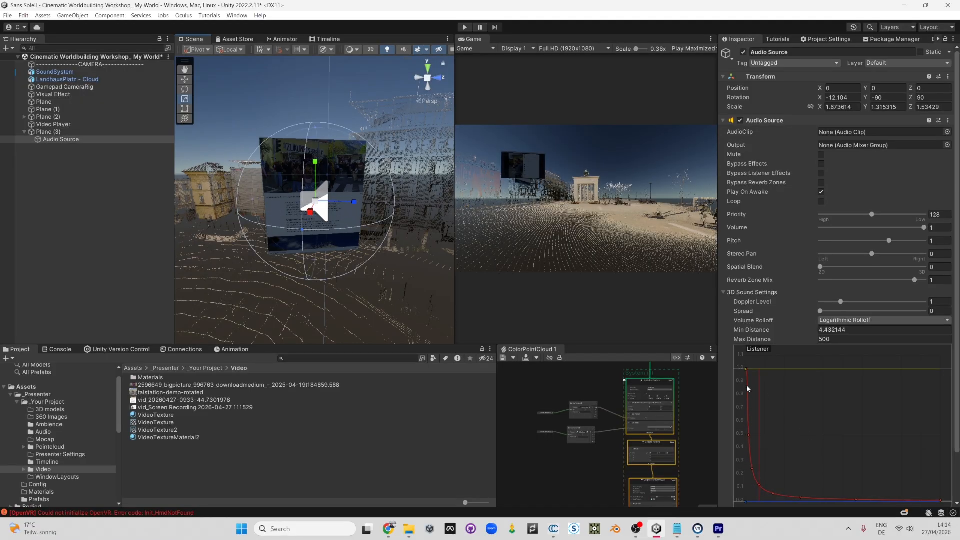
alt+drag(315, 182, 315, 217)
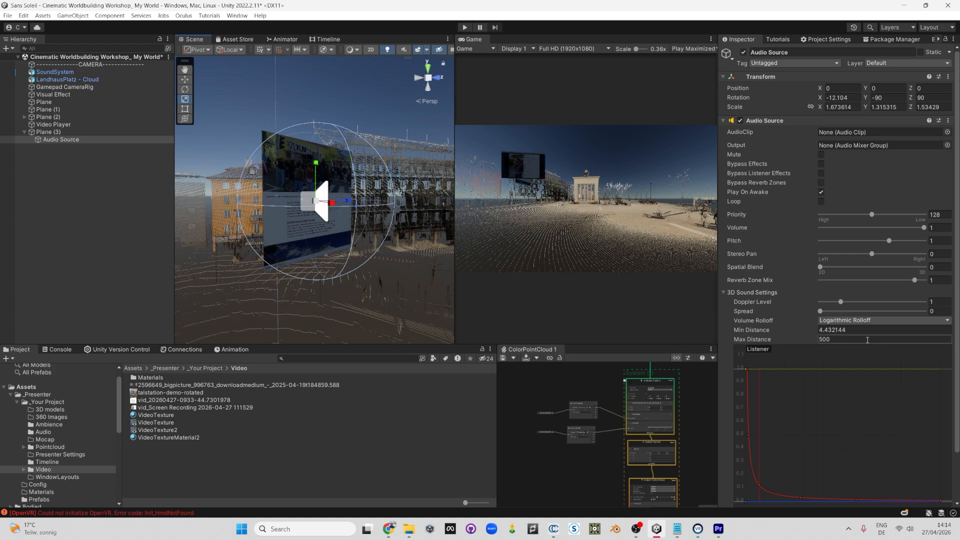
text(10)
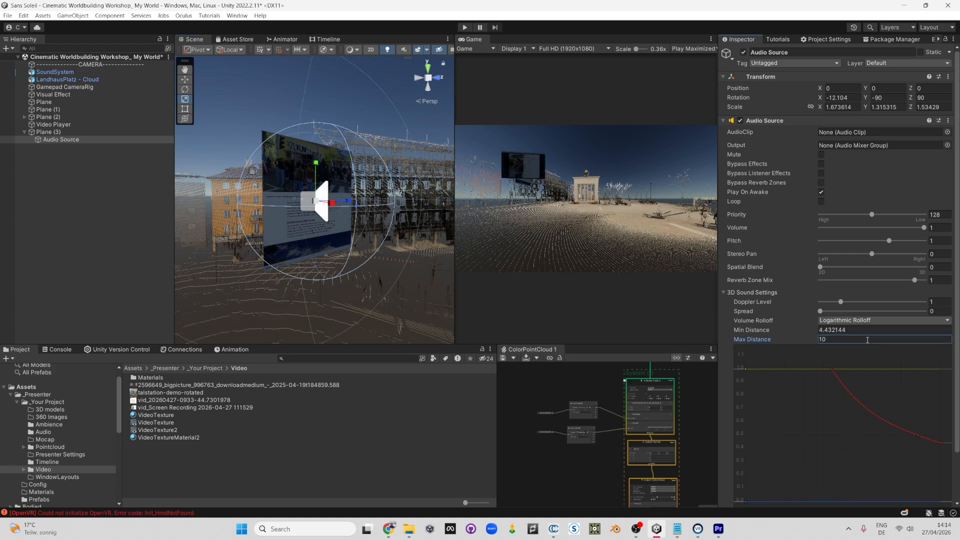
scroll(321, 167, down, 6)
alt+drag(325, 173, 355, 242)
scroll(356, 242, up, 3)
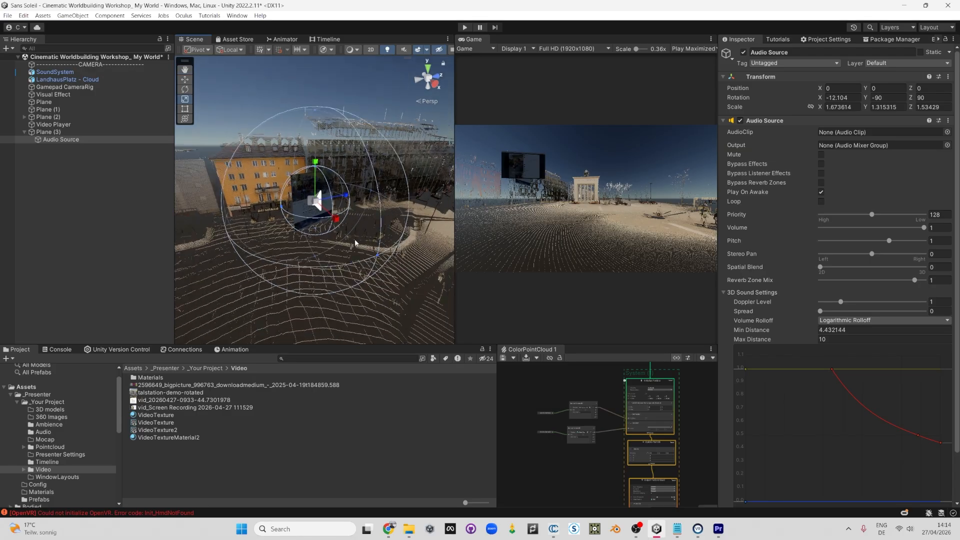
Step: Set the Audio Source's volume rolloff to Linear Rolloff and raise its spatial blend to 1
click(850, 323)
click(854, 341)
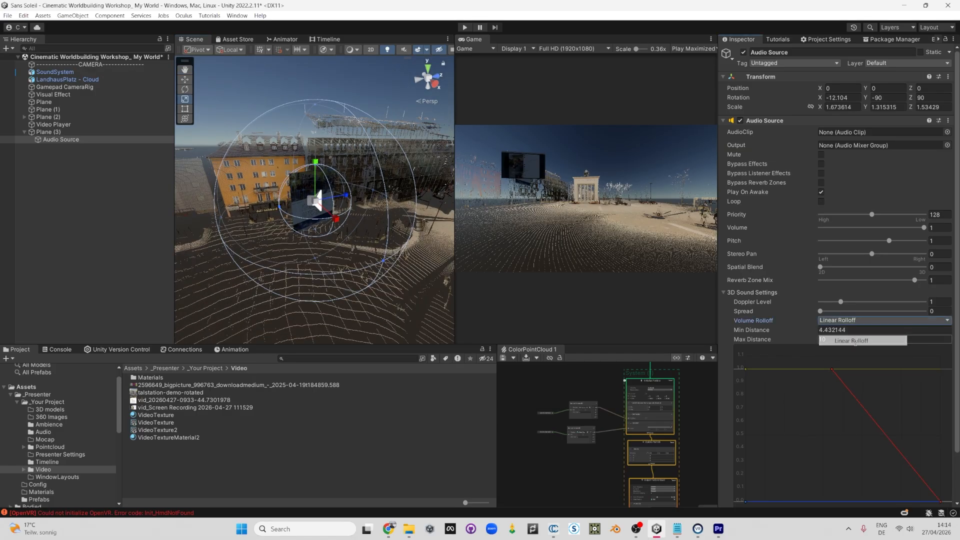
drag(820, 267, 923, 268)
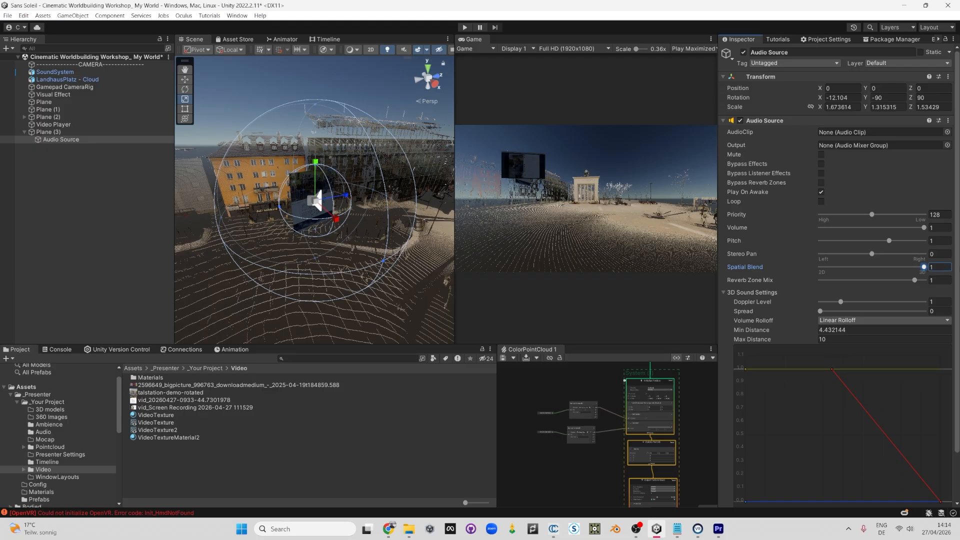
Step: Enable looping on Plane (3)'s Audio Source and assign the water audio clip to it
click(947, 132)
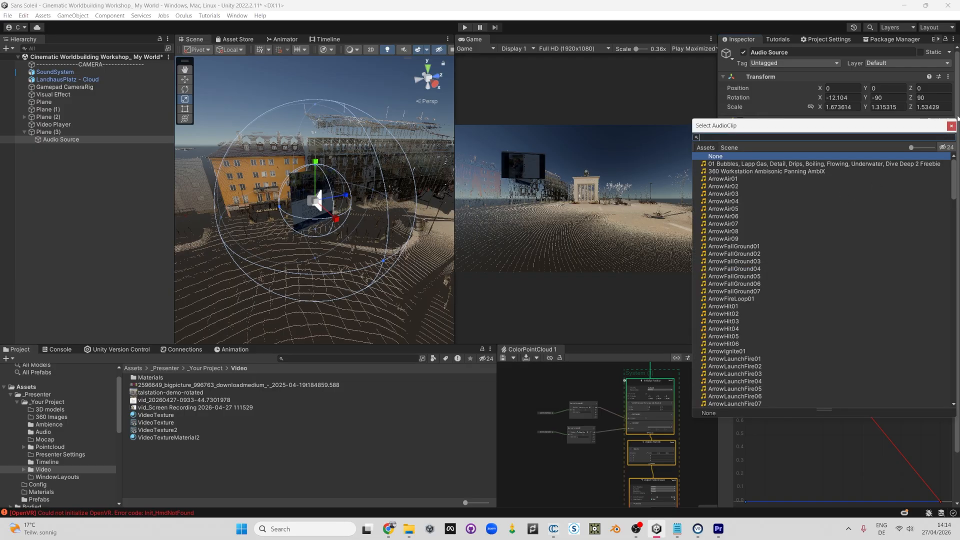
click(951, 126)
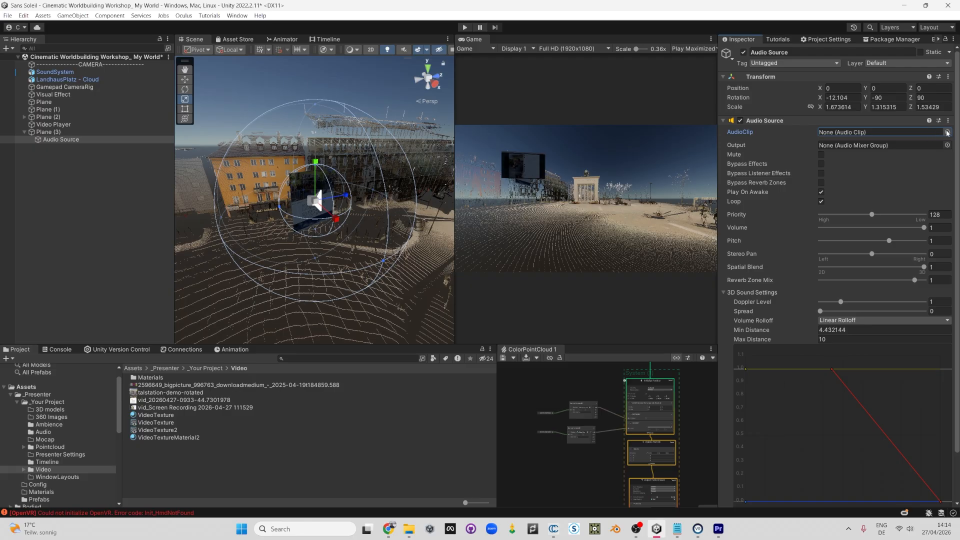
click(947, 132)
scroll(734, 292, down, 20)
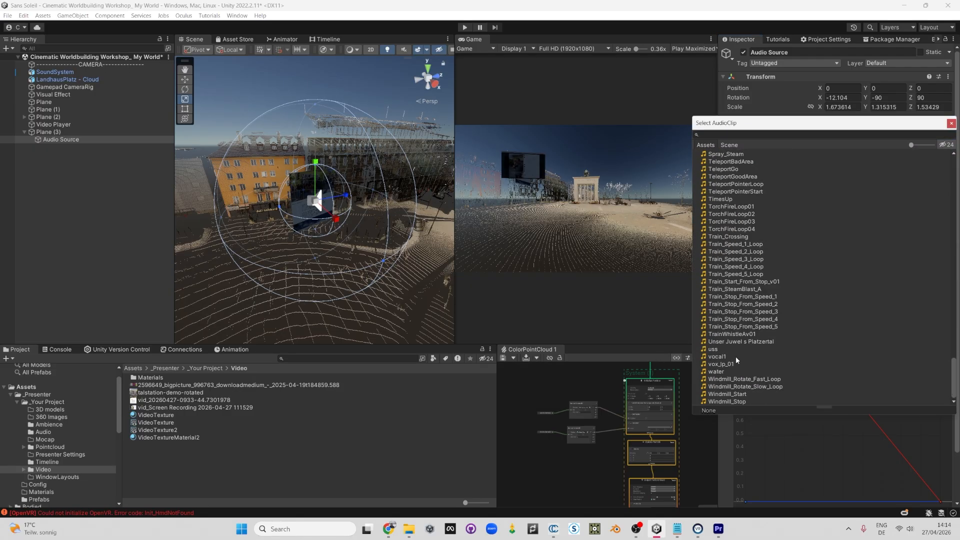
double_click(728, 373)
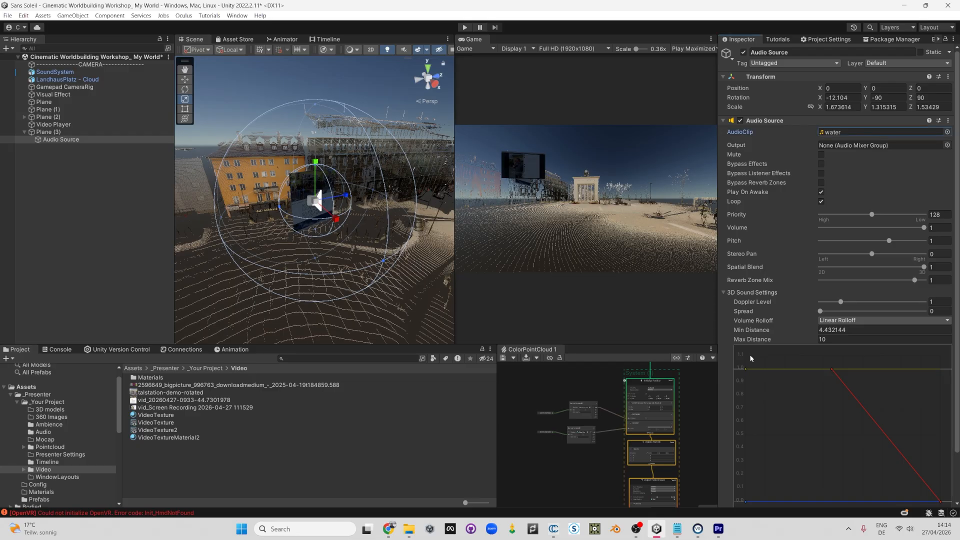
alt+drag(366, 221, 408, 237)
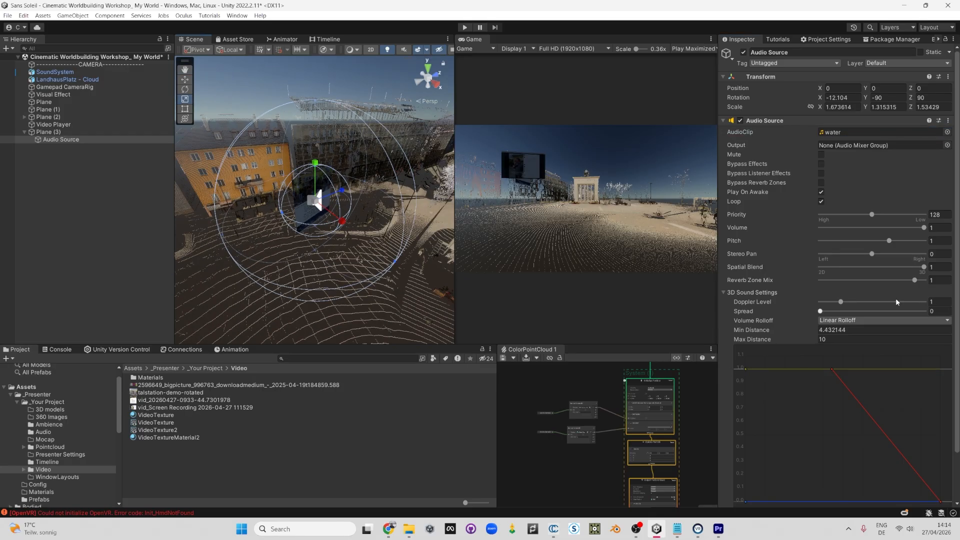
Step: Locate the assigned water clip in the project assets and preview its sound
click(840, 134)
click(146, 460)
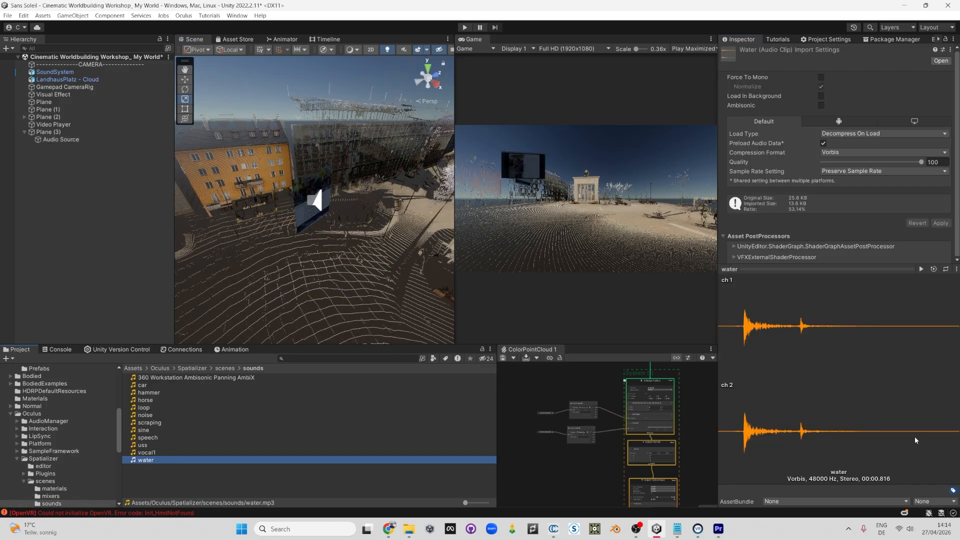
click(920, 270)
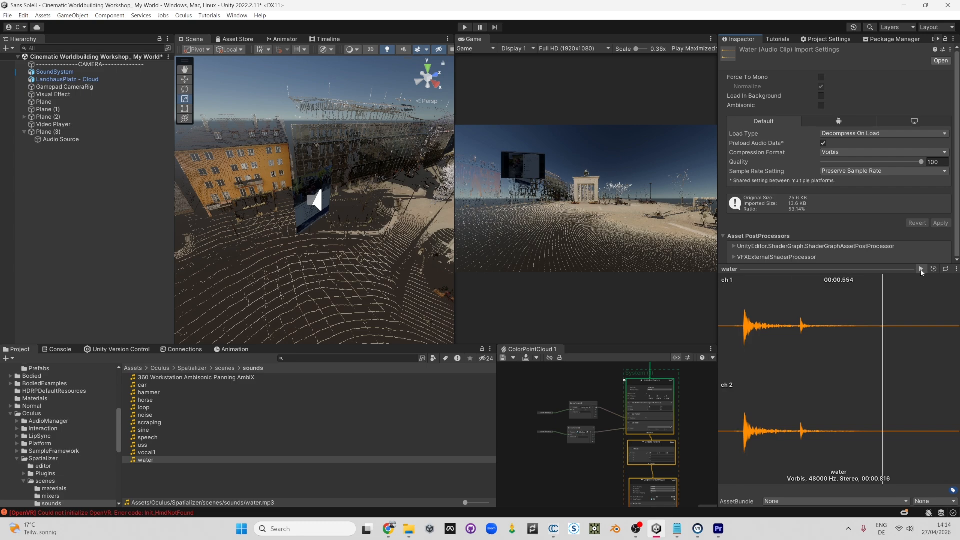
click(922, 271)
Step: Play-test the scene with the new spatial sound on Plane (3), and stop playback
alt+drag(306, 172, 439, 62)
click(465, 28)
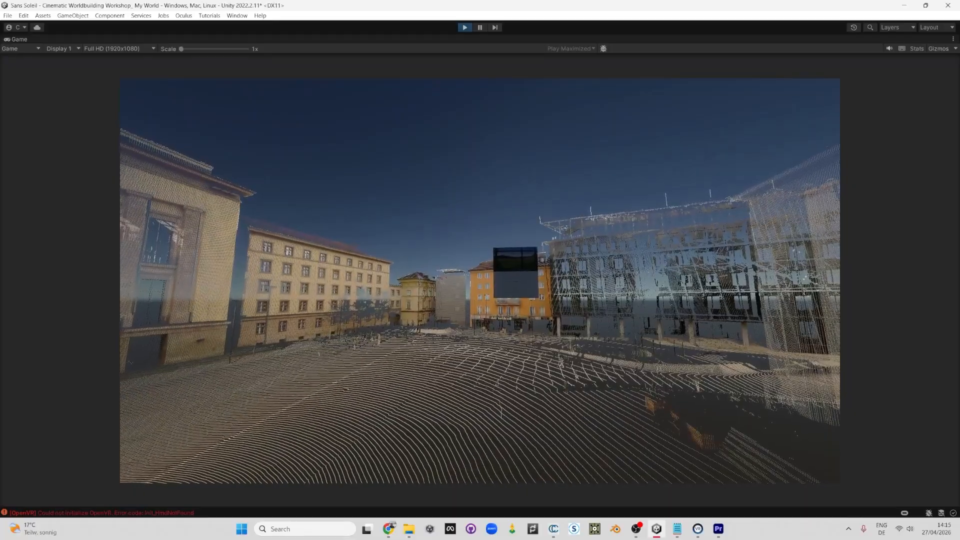
key(ctrl+p)
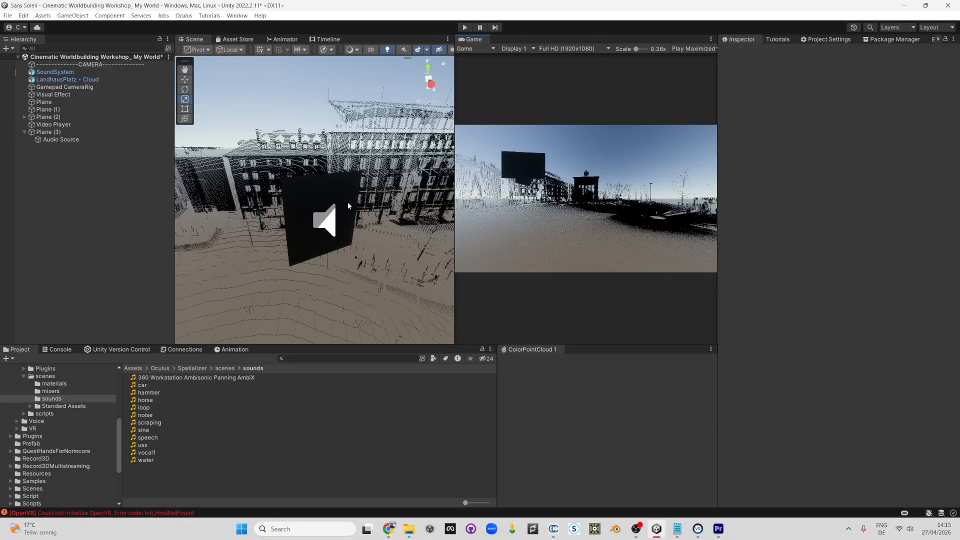
Step: Dismiss the system update notification and make Plane (2)'s VideoTexture material double-sided
scroll(287, 232, down, 10)
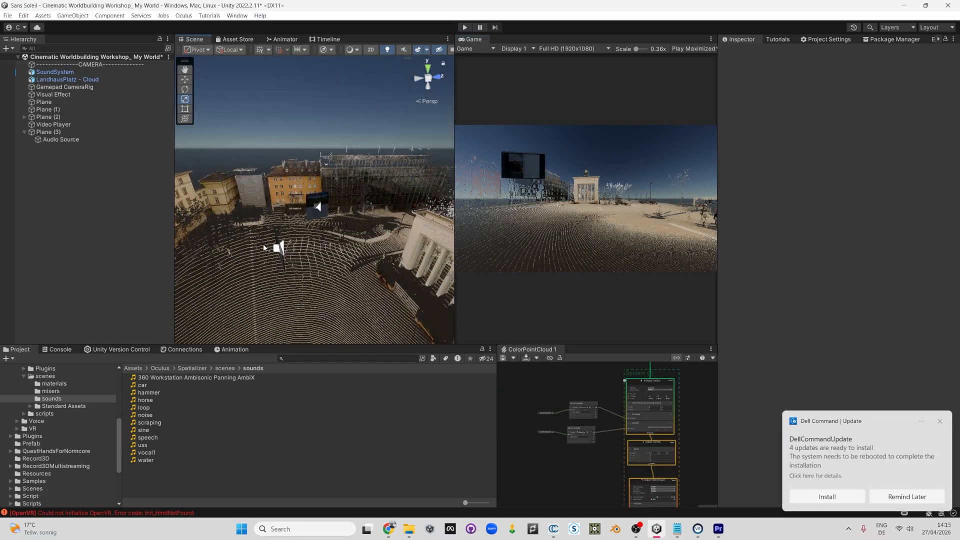
alt+drag(264, 248, 340, 236)
scroll(340, 237, up, 4)
click(325, 254)
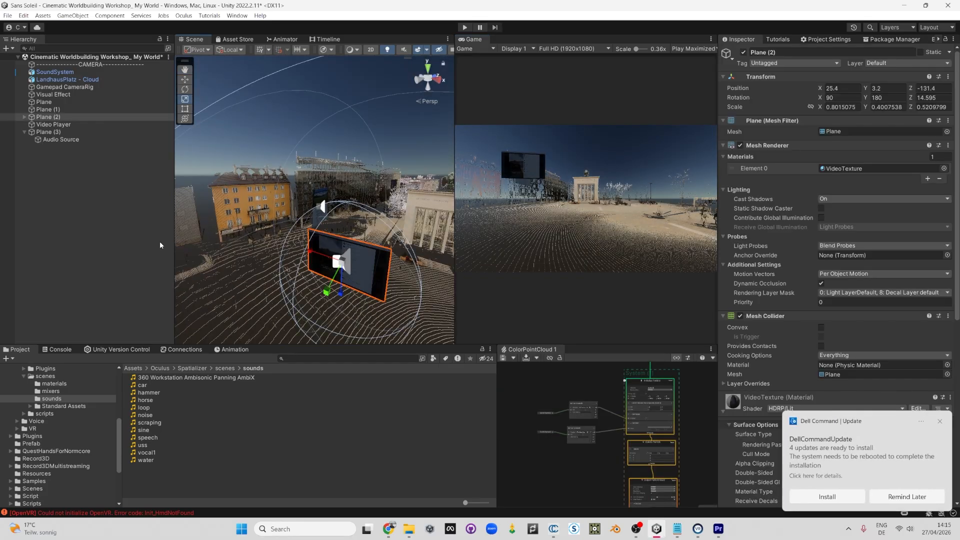
click(939, 422)
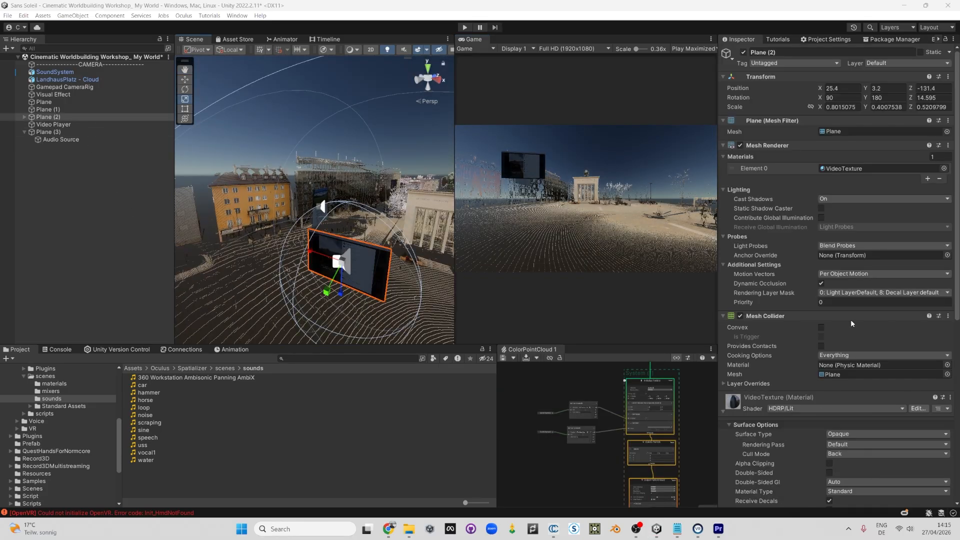
scroll(754, 331, down, 5)
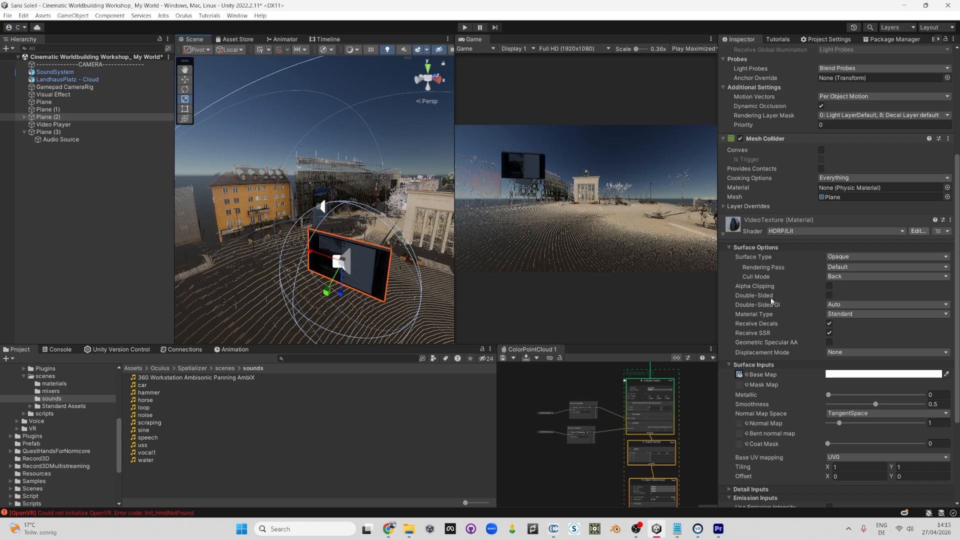
click(829, 295)
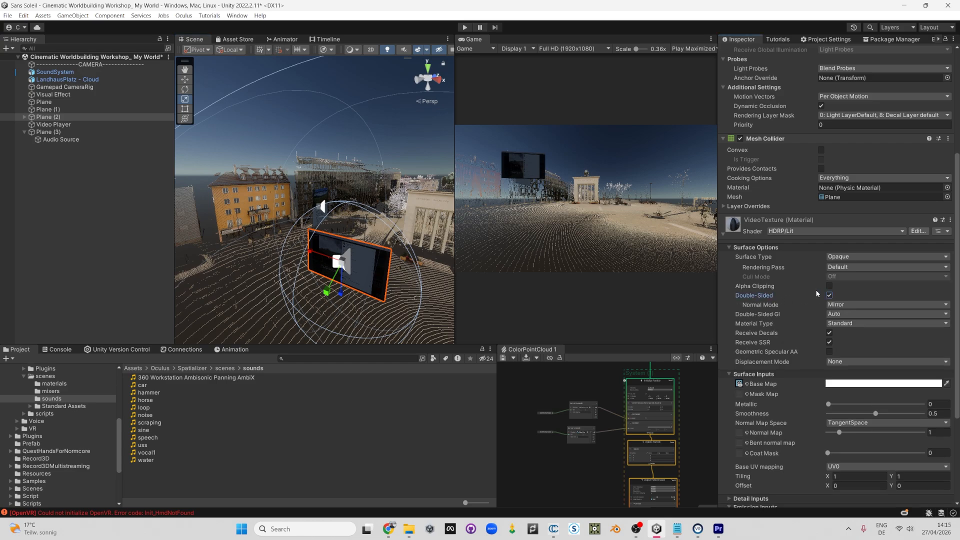
Step: Make Plane (3)'s VideoTextureMaterial2 material double-sided and check the plane from both sides
scroll(369, 261, up, 4)
click(368, 262)
right_drag(369, 261, 163, 221)
scroll(318, 219, up, 4)
right_drag(317, 220, 289, 254)
click(296, 268)
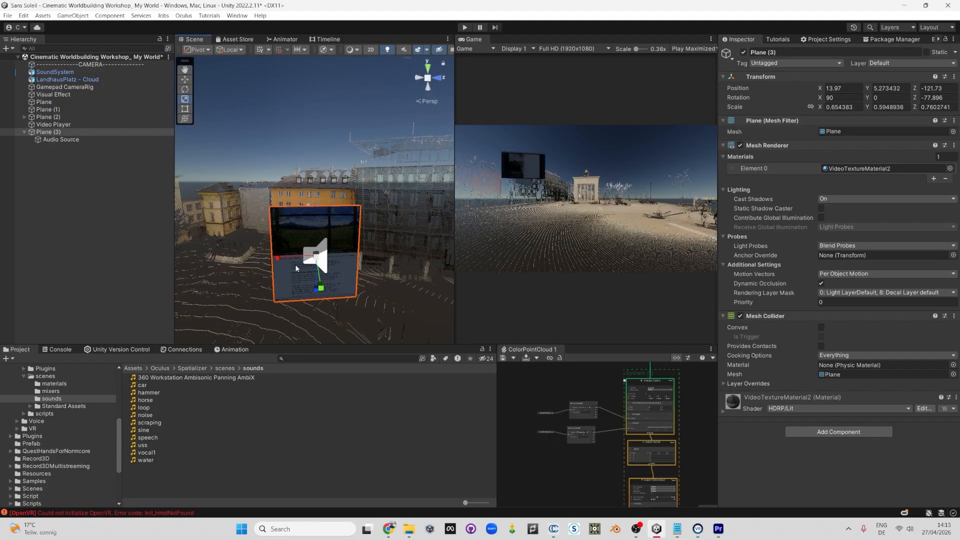
key(f)
mouse_move(290, 178)
alt+mouse_down()
mouse_move(513, 165)
mouse_move(658, 171)
mouse_move(308, 175)
alt+mouse_up()
click(747, 410)
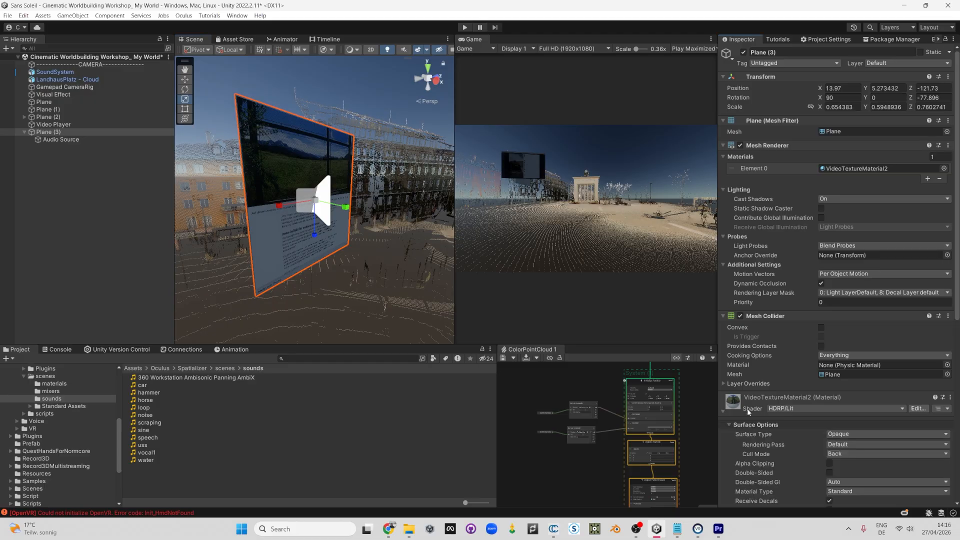
scroll(805, 402, down, 5)
click(829, 321)
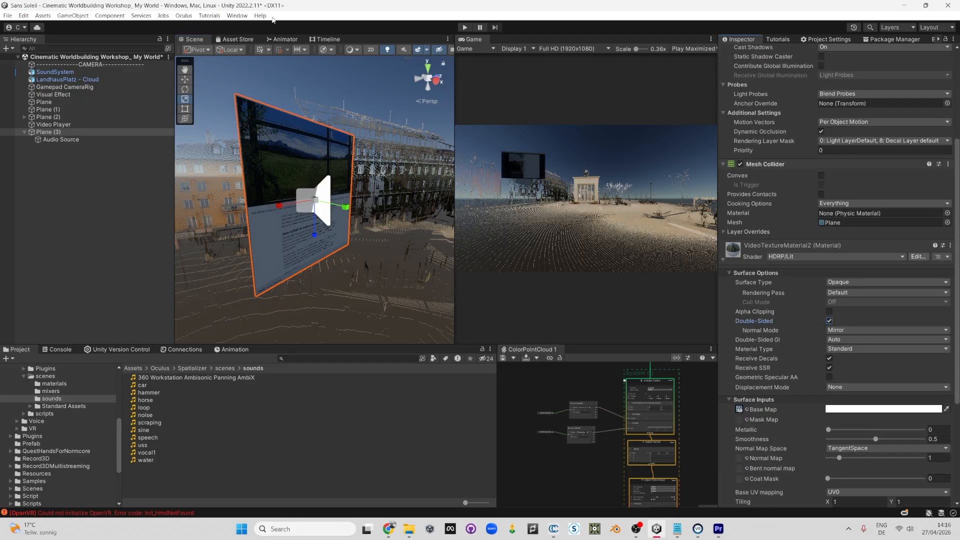
click(365, 167)
alt+drag(350, 167, 356, 190)
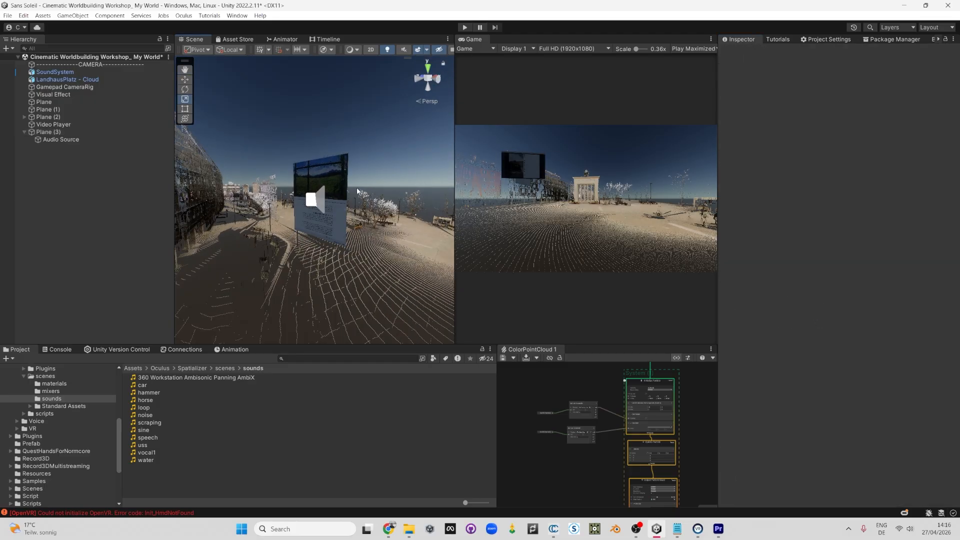
scroll(350, 199, up, 4)
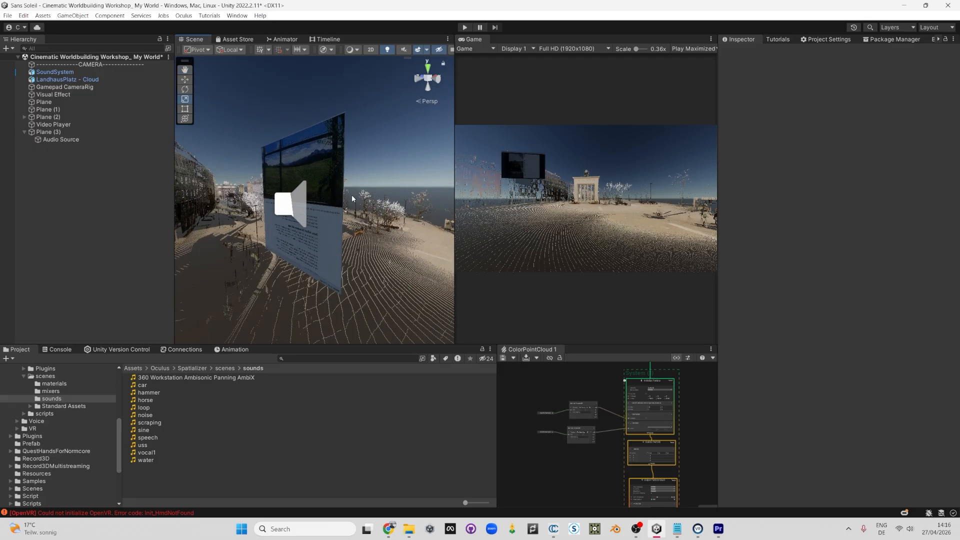
Step: Add another Audio Source to the scene near the black sound system model
key(alt+Tab)
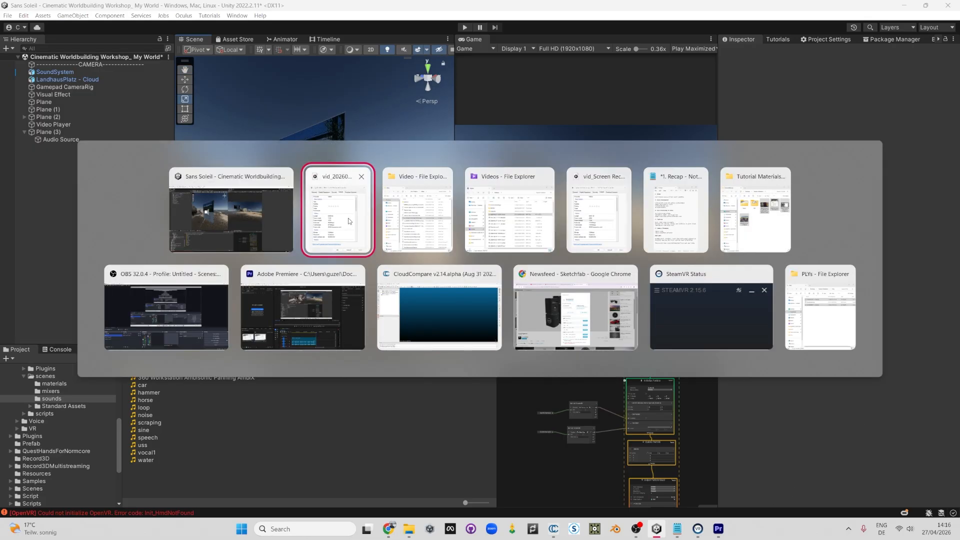
click(278, 215)
key(w)
right_drag(343, 225, 396, 151)
scroll(363, 163, up, 5)
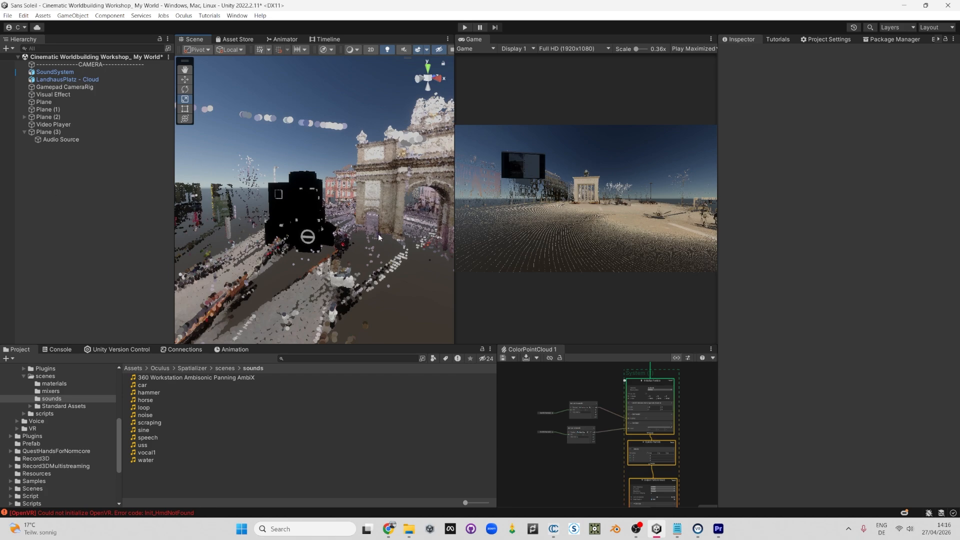
key(Up)
key(Left)
right_drag(428, 212, 253, 205)
key(r)
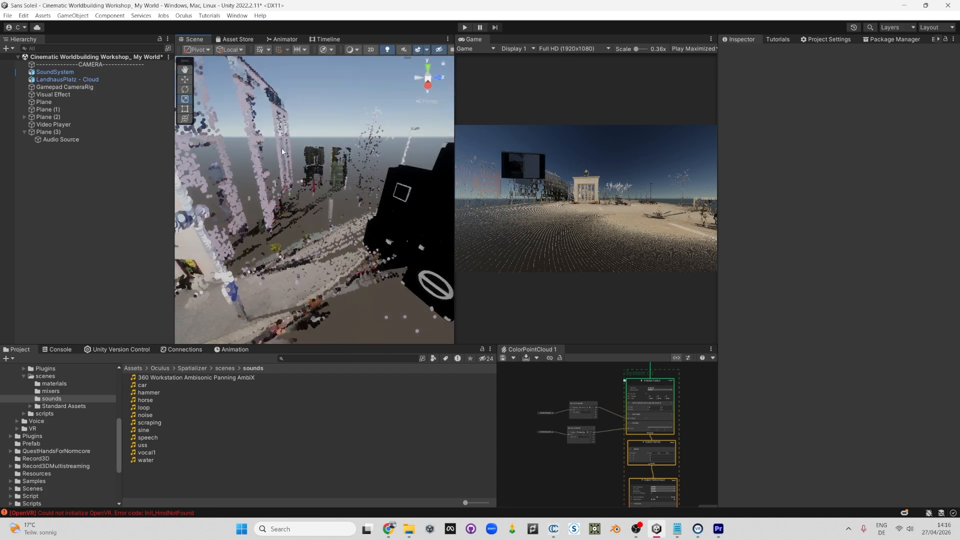
right_click(64, 167)
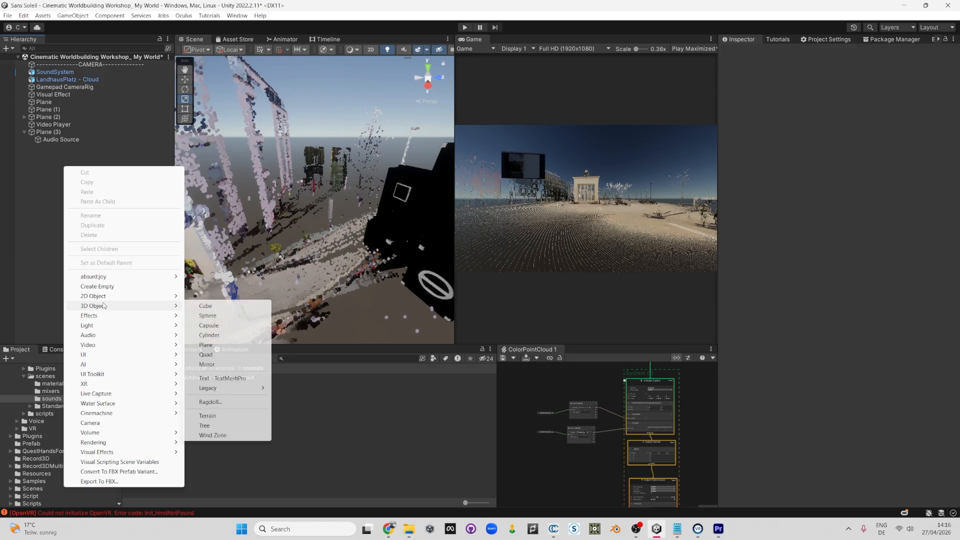
click(44, 203)
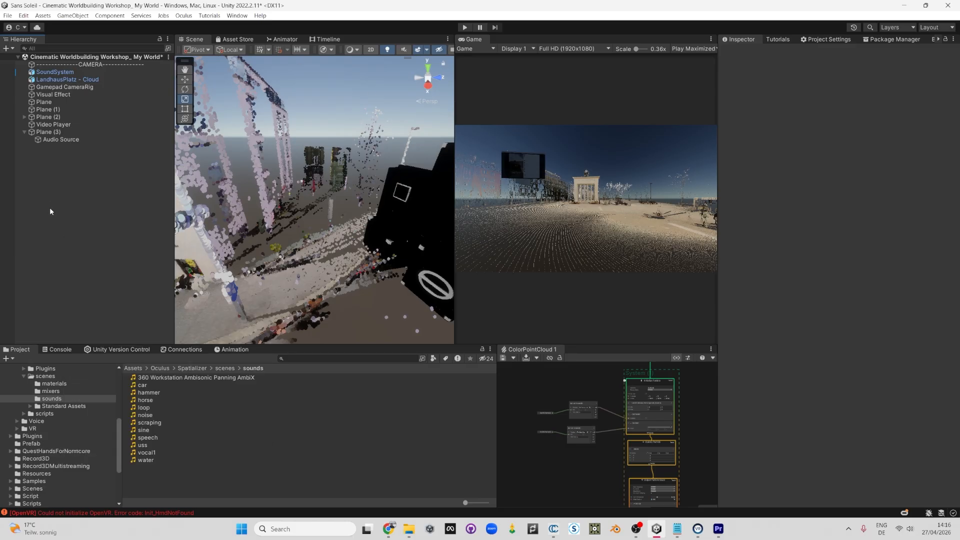
right_click(61, 215)
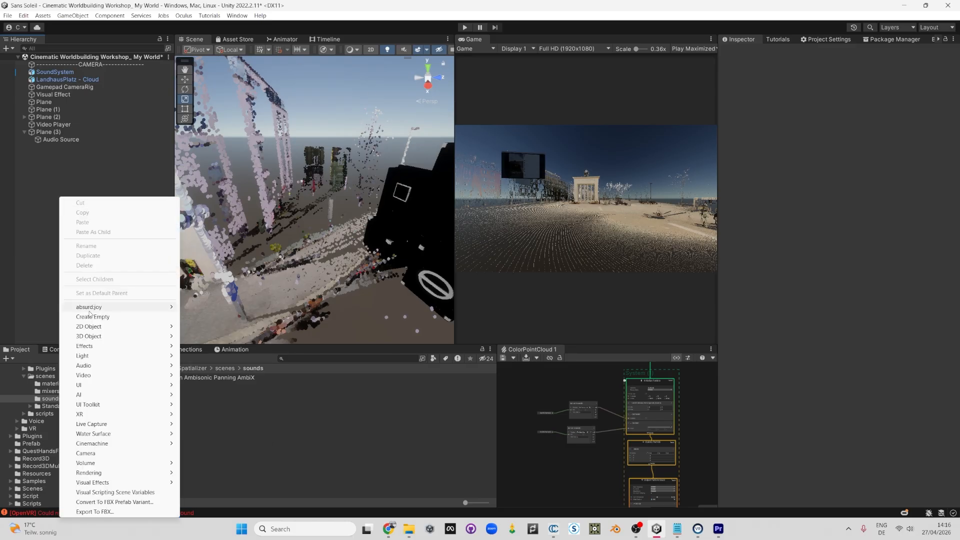
mouse_move(91, 368)
click(202, 365)
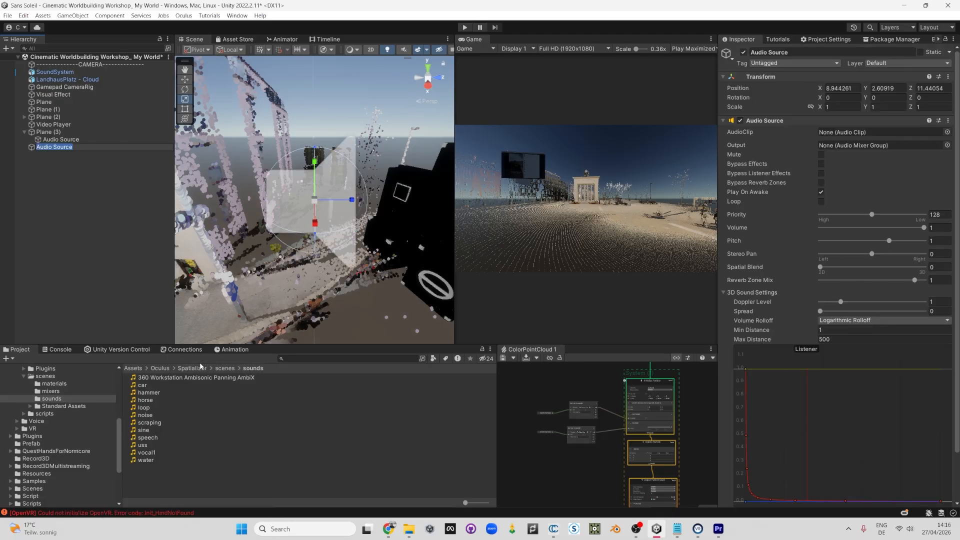
Step: Move the new Audio Source onto the black sound system model, at about X 3.12 and Z 20.44
scroll(377, 214, down, 4)
alt+drag(377, 214, 437, 330)
key(w)
scroll(324, 208, down, 3)
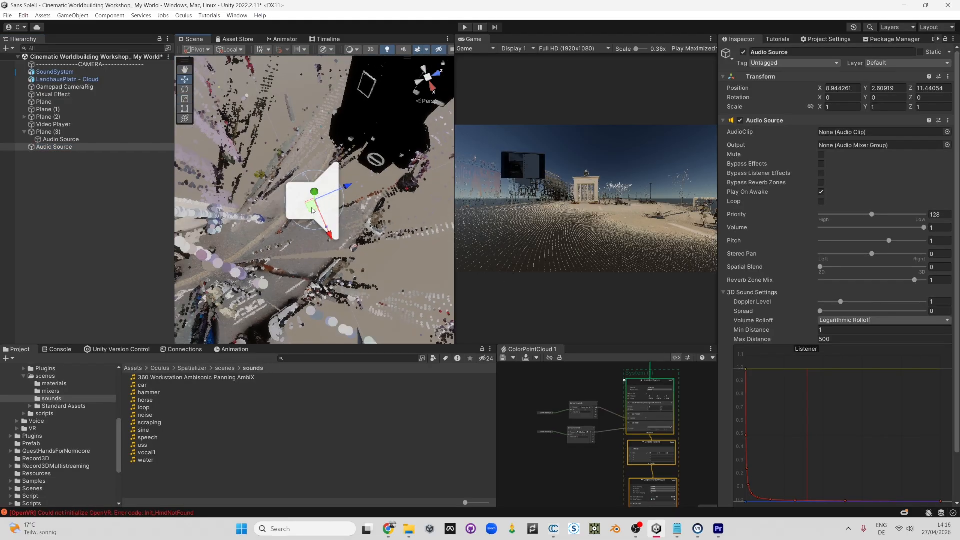
drag(312, 210, 382, 101)
middle_drag(382, 101, 316, 332)
drag(330, 300, 389, 209)
Step: Make the new Audio Source a child of SoundSystem and set its X, Y and Z position to 0
click(43, 148)
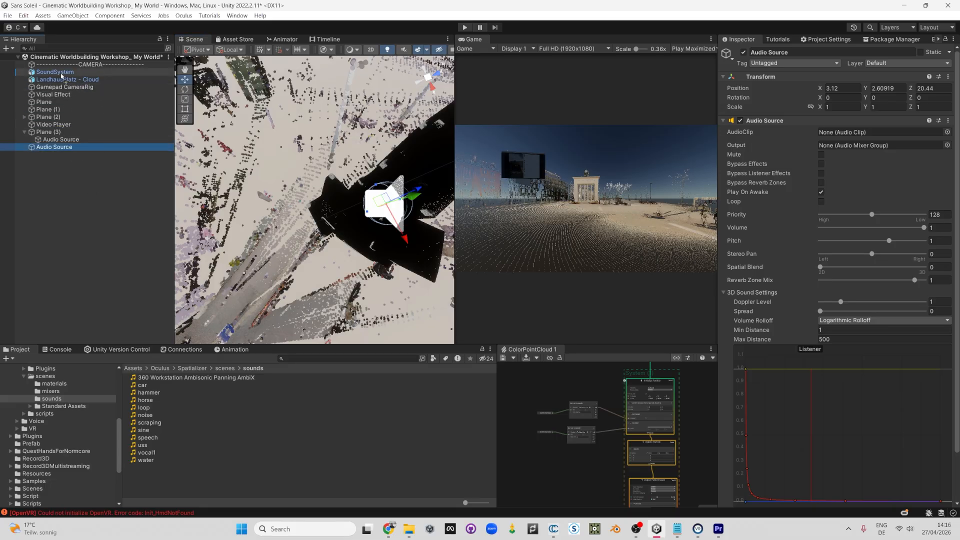
drag(61, 76, 60, 73)
click(833, 88)
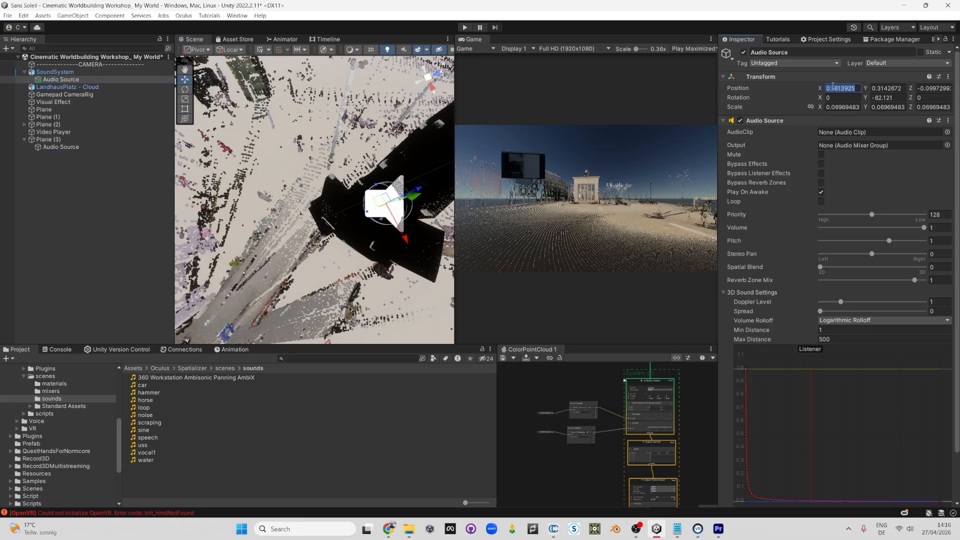
text(0)
key(Tab)
text(0)
key(Tab)
text(0)
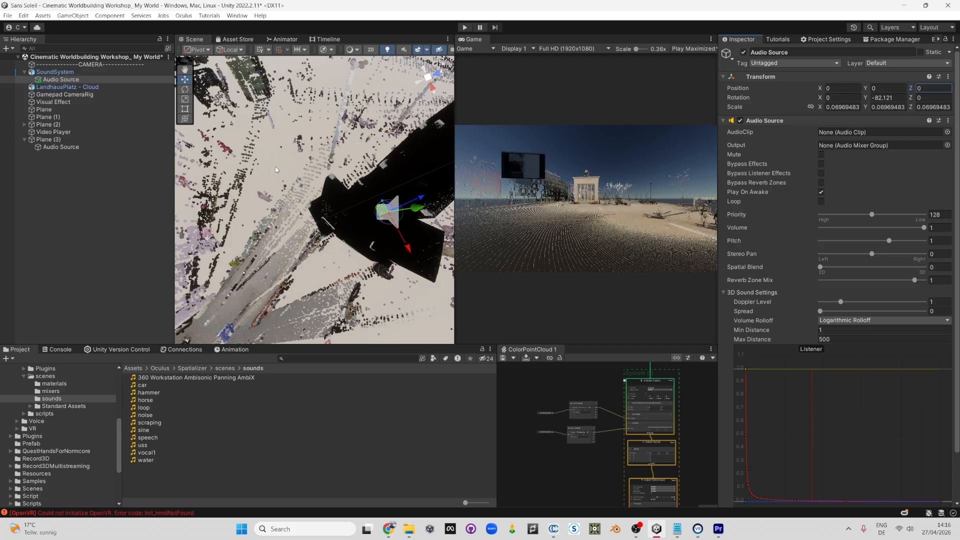
key(Return)
Step: Set the volume rolloff of SoundSystem's Audio Source to Linear Rolloff with a Max Distance of 5
key(f)
alt+drag(326, 201, 350, 125)
scroll(300, 195, down, 4)
click(80, 80)
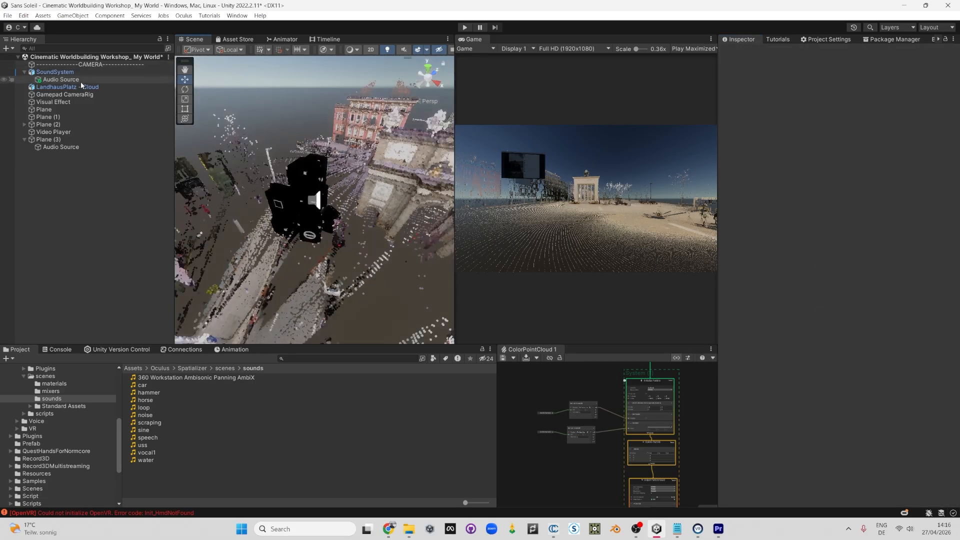
scroll(241, 193, down, 2)
click(856, 320)
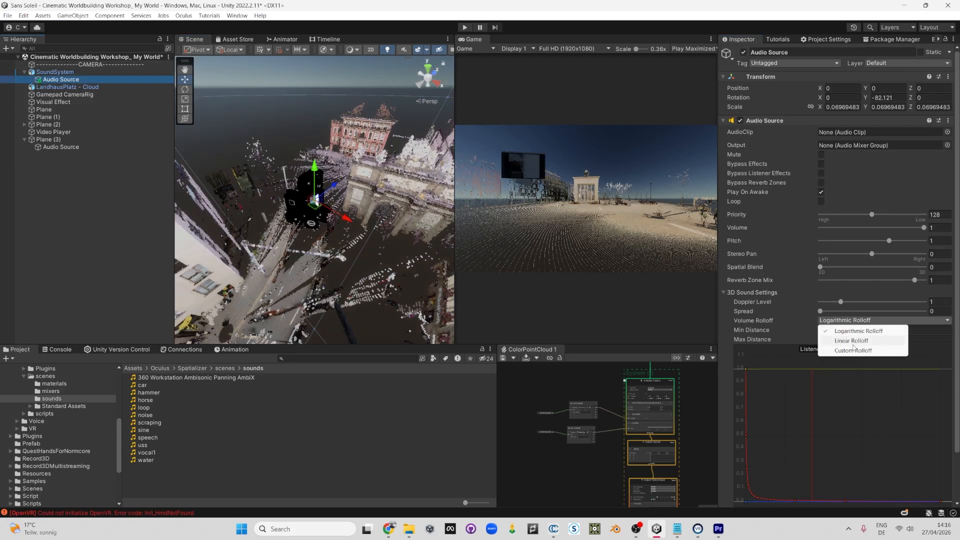
click(854, 341)
click(852, 340)
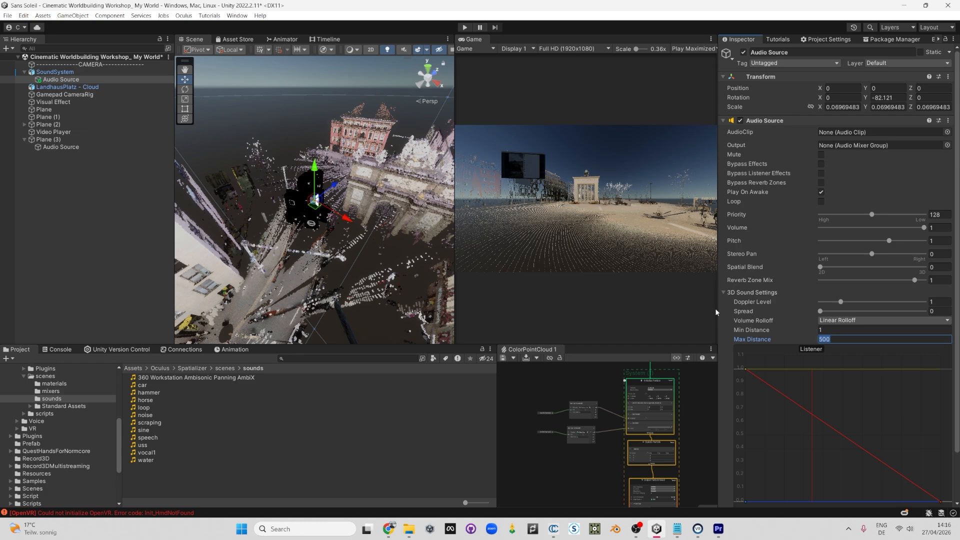
text(5)
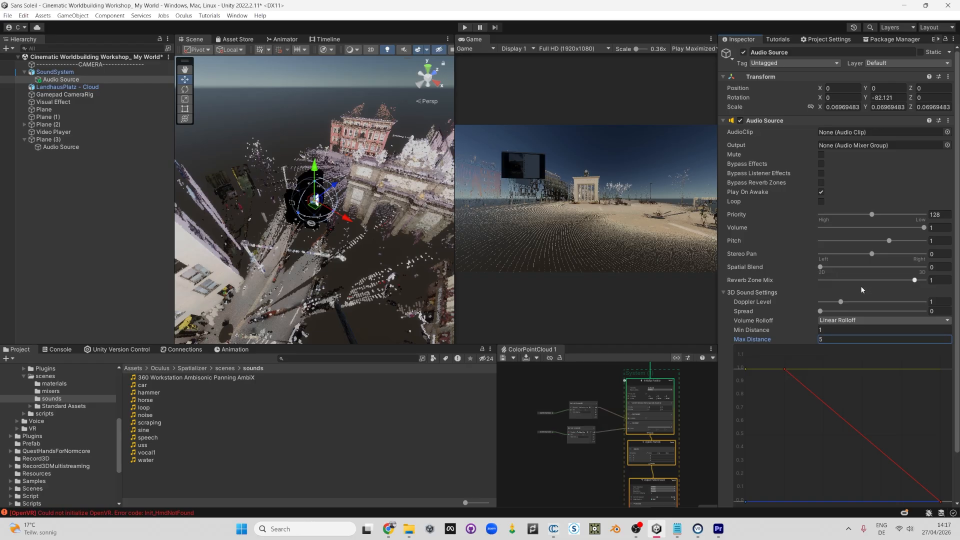
Step: Turn on looping for SoundSystem's Audio Source and assign it the audio clip starting with "01 Bubbles, Lapp Gas, Detail, Drips"
scroll(280, 235, down, 4)
alt+drag(249, 250, 225, 235)
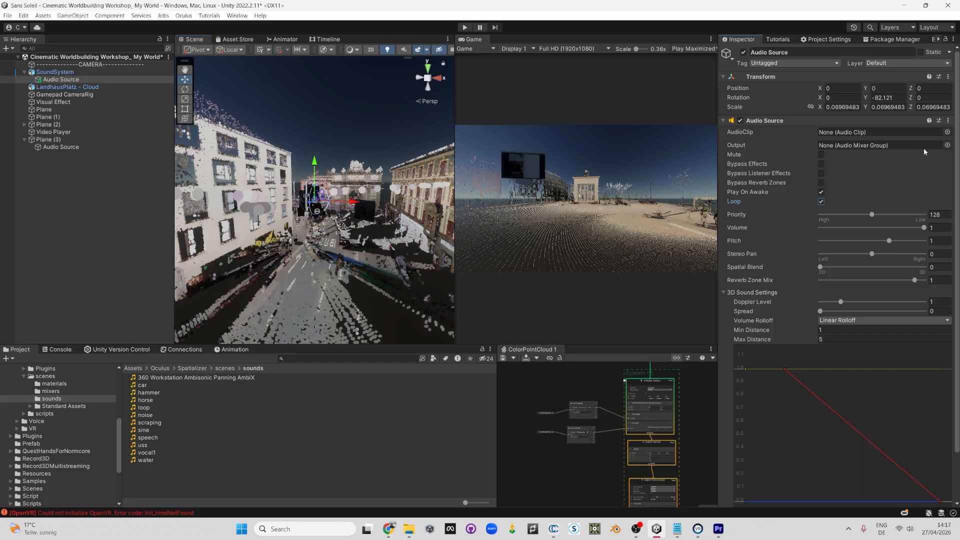
click(947, 132)
click(761, 170)
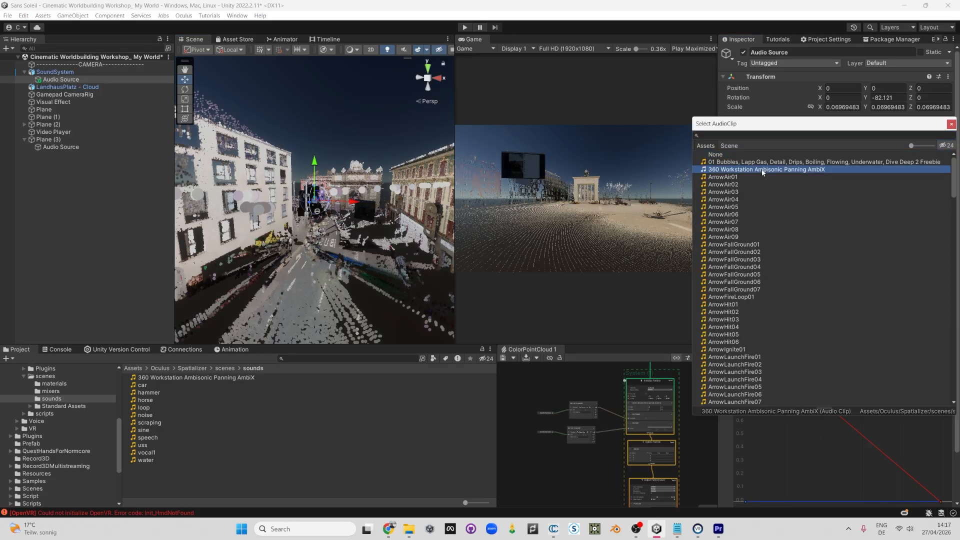
click(763, 163)
scroll(754, 287, down, 10)
scroll(743, 316, down, 3)
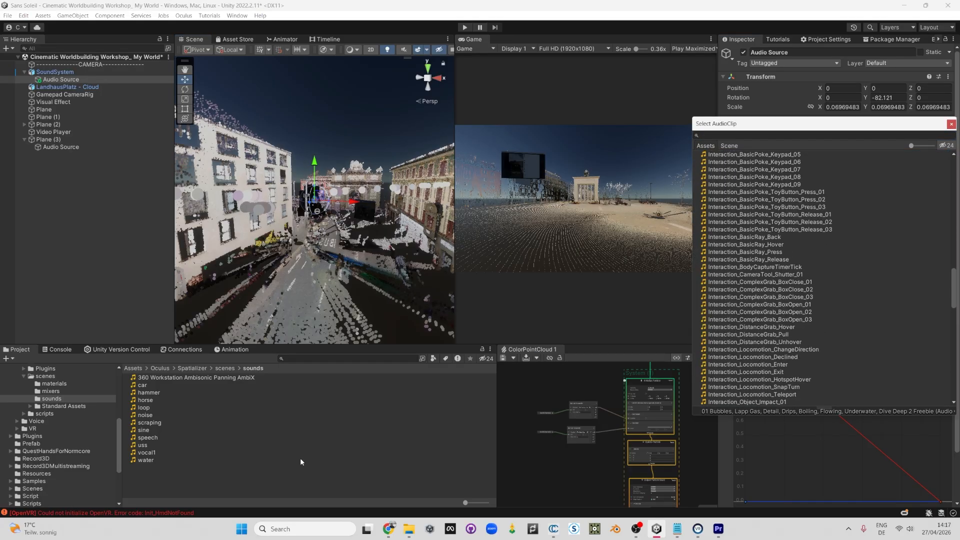
click(273, 513)
click(16, 350)
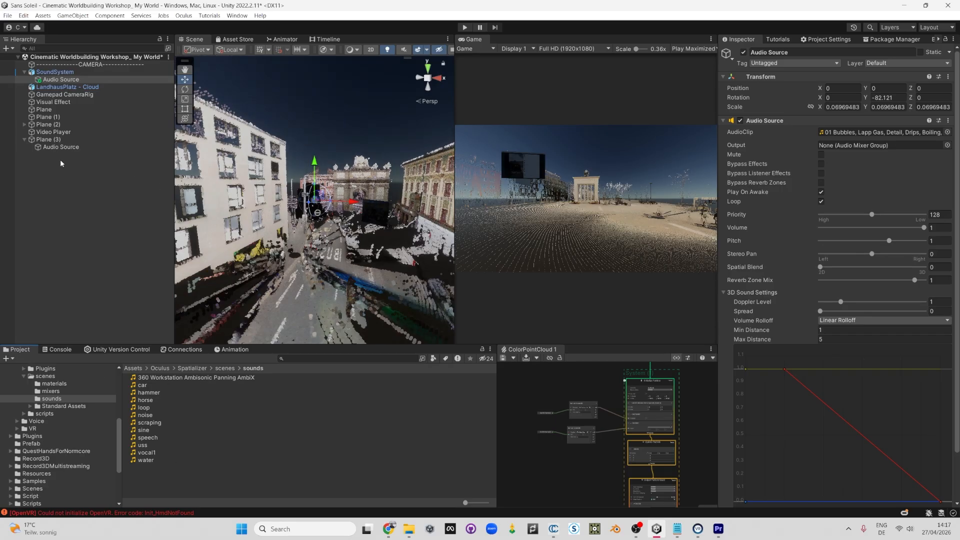
Step: Deselect the Audio Source and collapse the SoundSystem object in the hierarchy
click(91, 172)
click(24, 72)
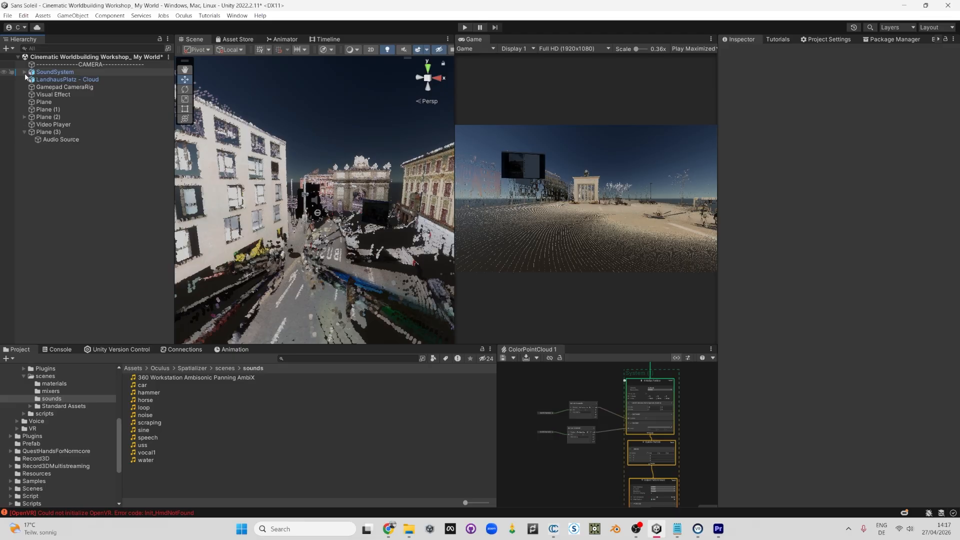